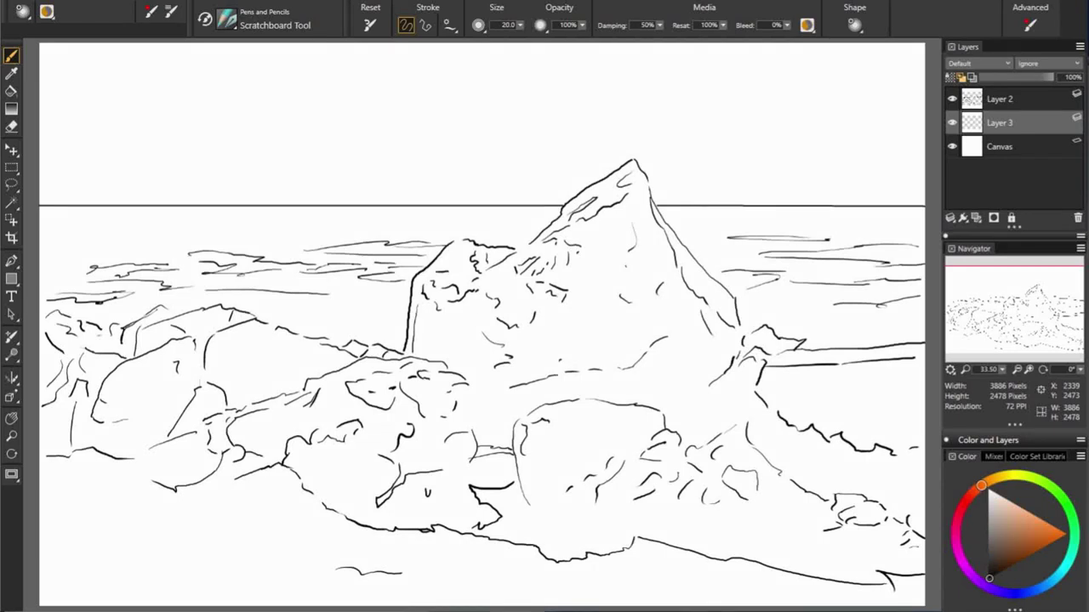
# Step: Paint grey over the rock top, cliff base, left ridge, peak ridge and central boulder
pyautogui.moveTo(459, 242); pyautogui.dragTo(432, 274)
pyautogui.moveTo(510, 256)
pyautogui.mouseDown()
pyautogui.moveTo(336, 353)
pyautogui.moveTo(417, 364)
pyautogui.mouseUp()
pyautogui.moveTo(47, 318)
pyautogui.mouseDown()
pyautogui.moveTo(123, 328)
pyautogui.moveTo(251, 320)
pyautogui.moveTo(336, 348)
pyautogui.mouseUp()
pyautogui.moveTo(492, 271)
pyautogui.mouseDown()
pyautogui.moveTo(610, 181)
pyautogui.moveTo(727, 302)
pyautogui.moveTo(804, 343)
pyautogui.moveTo(791, 360)
pyautogui.moveTo(923, 348)
pyautogui.mouseUp()
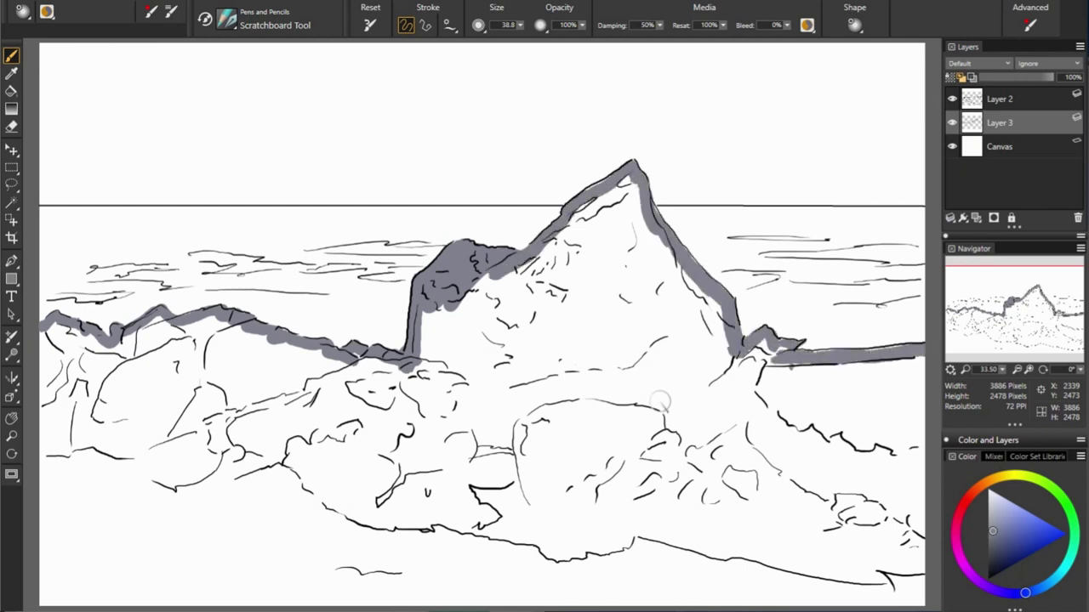
pyautogui.moveTo(502, 505)
pyautogui.mouseDown()
pyautogui.moveTo(521, 432)
pyautogui.moveTo(606, 501)
pyautogui.moveTo(638, 430)
pyautogui.mouseUp()
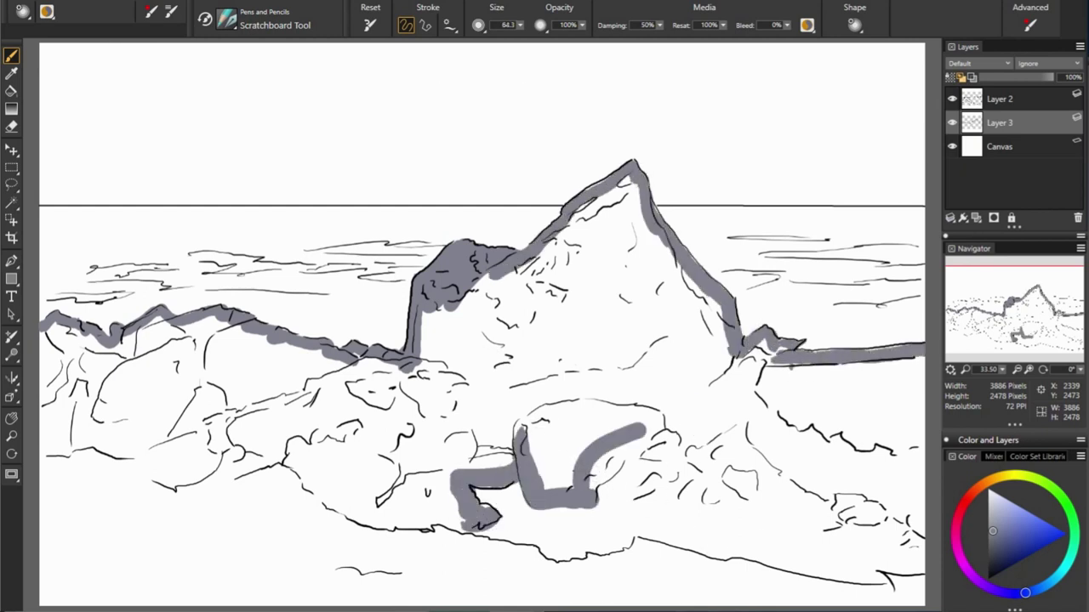
pyautogui.moveTo(595, 464)
pyautogui.mouseDown()
pyautogui.moveTo(648, 495)
pyautogui.moveTo(816, 464)
pyautogui.moveTo(885, 514)
pyautogui.moveTo(910, 515)
pyautogui.moveTo(714, 366)
pyautogui.moveTo(697, 485)
pyautogui.moveTo(655, 357)
pyautogui.moveTo(451, 468)
pyautogui.mouseUp()
# Step: Fill the central peak with flat grey
pyautogui.moveTo(477, 400); pyautogui.dragTo(723, 340)
pyautogui.moveTo(595, 229); pyautogui.dragTo(663, 374)
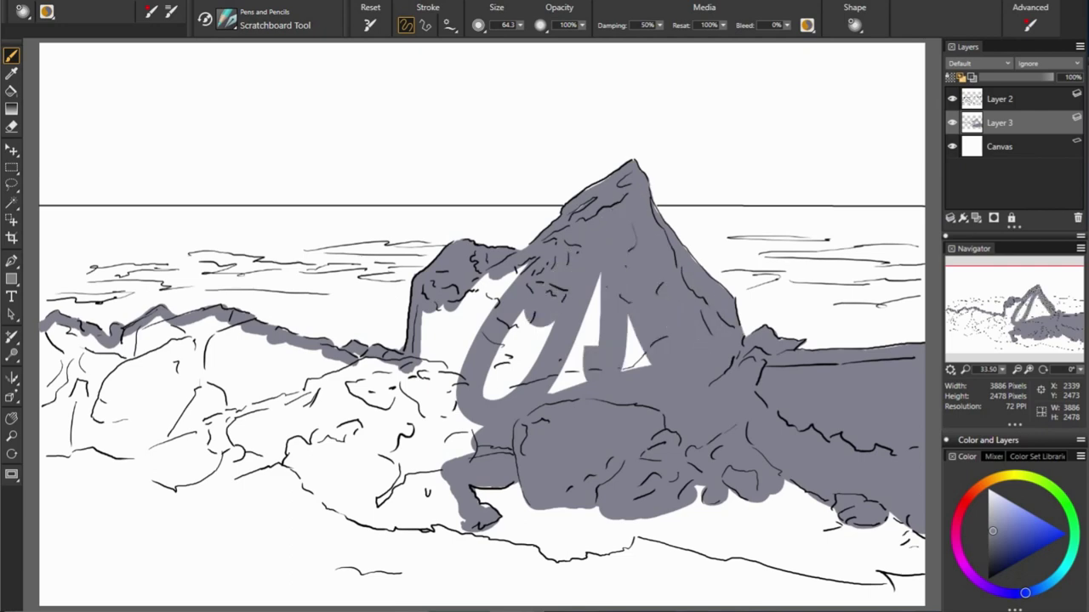
pyautogui.moveTo(553, 280); pyautogui.dragTo(434, 442)
pyautogui.moveTo(294, 442)
pyautogui.mouseDown()
pyautogui.moveTo(387, 511)
pyautogui.moveTo(332, 434)
pyautogui.moveTo(256, 425)
pyautogui.moveTo(434, 391)
pyautogui.mouseUp()
# Step: Cover the lower-left rock mass in grey, then lower brush opacity to 74%
pyautogui.moveTo(434, 391); pyautogui.dragTo(443, 273)
pyautogui.moveTo(119, 442)
pyautogui.mouseDown()
pyautogui.moveTo(230, 420)
pyautogui.moveTo(289, 425)
pyautogui.mouseUp()
pyautogui.moveTo(400, 374); pyautogui.dragTo(94, 332)
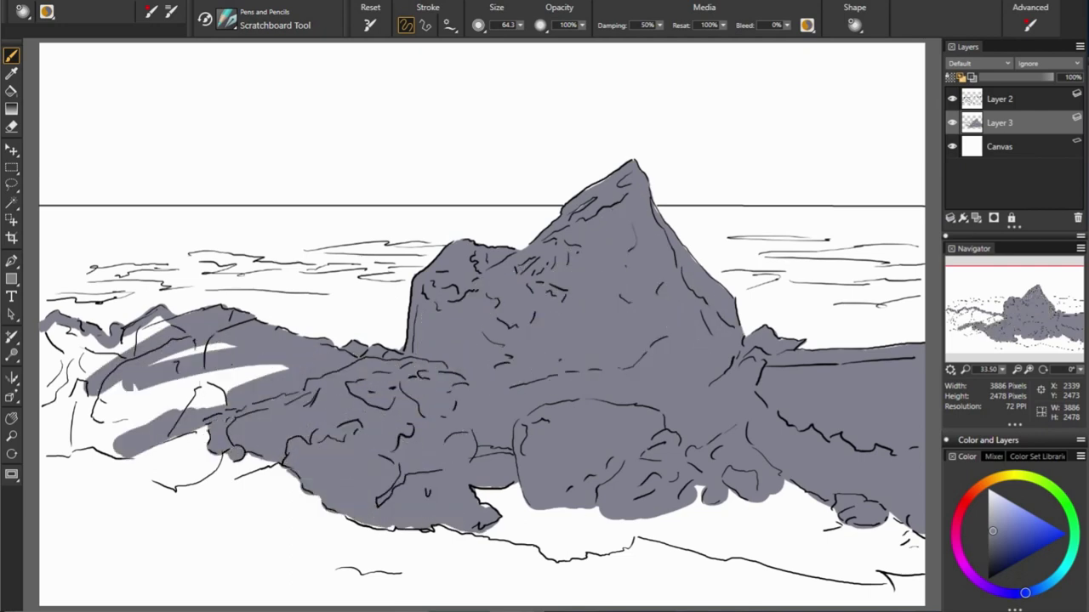
pyautogui.moveTo(255, 391)
pyautogui.mouseDown()
pyautogui.moveTo(59, 331)
pyautogui.moveTo(77, 434)
pyautogui.mouseUp()
pyautogui.moveTo(175, 396)
pyautogui.mouseDown()
pyautogui.moveTo(80, 429)
pyautogui.moveTo(149, 455)
pyautogui.mouseUp()
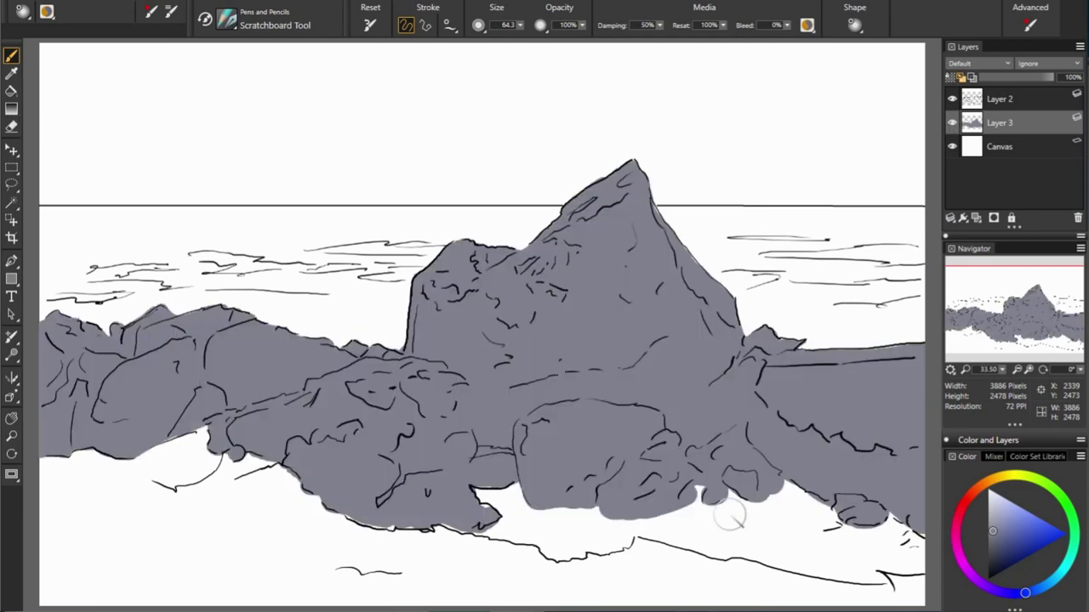
pyautogui.click(1055, 577)
# Step: Lay teal and light-blue patches on the peak with a pale grey-white top
pyautogui.click(1028, 538)
pyautogui.moveTo(548, 243); pyautogui.dragTo(595, 222)
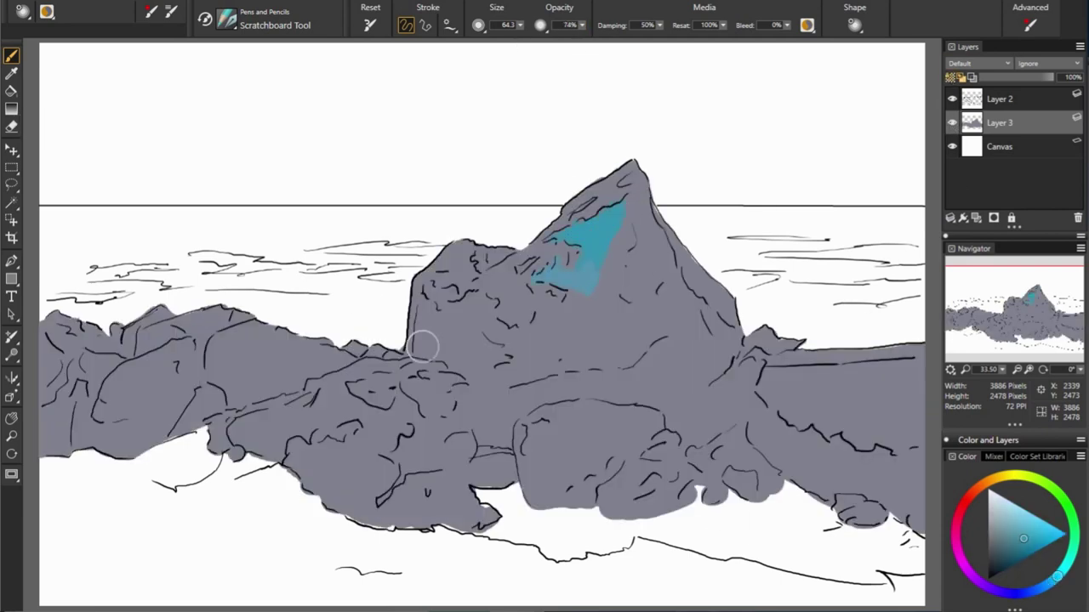
pyautogui.moveTo(612, 294); pyautogui.dragTo(659, 336)
pyautogui.moveTo(527, 255); pyautogui.dragTo(545, 336)
pyautogui.moveTo(647, 281); pyautogui.dragTo(634, 349)
pyautogui.moveTo(604, 247); pyautogui.dragTo(608, 289)
pyautogui.moveTo(515, 251)
pyautogui.mouseDown()
pyautogui.moveTo(629, 221)
pyautogui.moveTo(634, 174)
pyautogui.mouseUp()
pyautogui.click(999, 516)
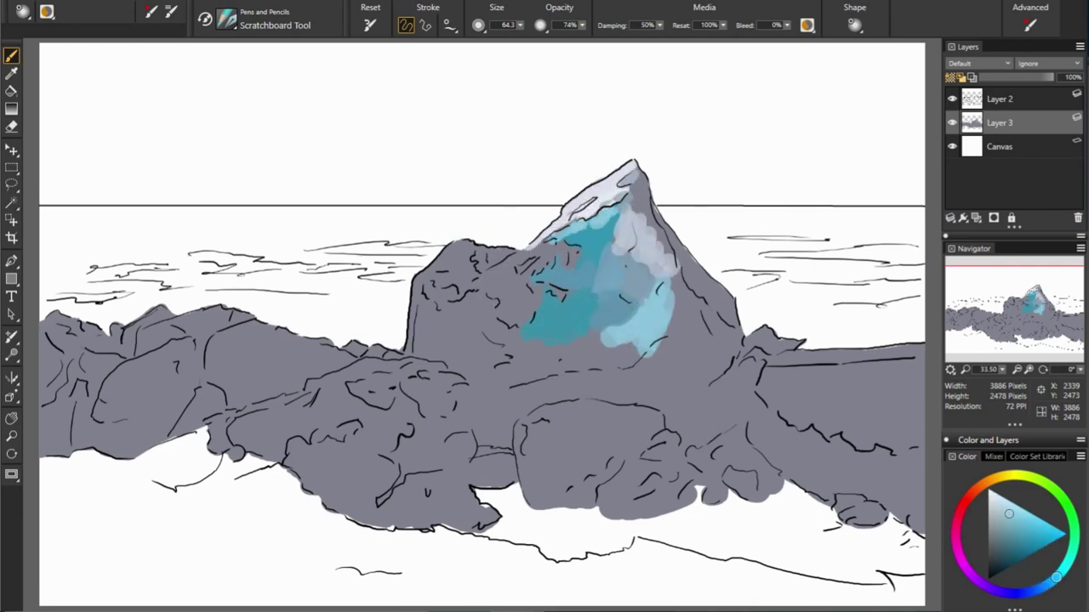
# Step: Add light grey-blue and dark blue-grey along the block's left ridge and face
pyautogui.click(1054, 580)
pyautogui.click(1023, 530)
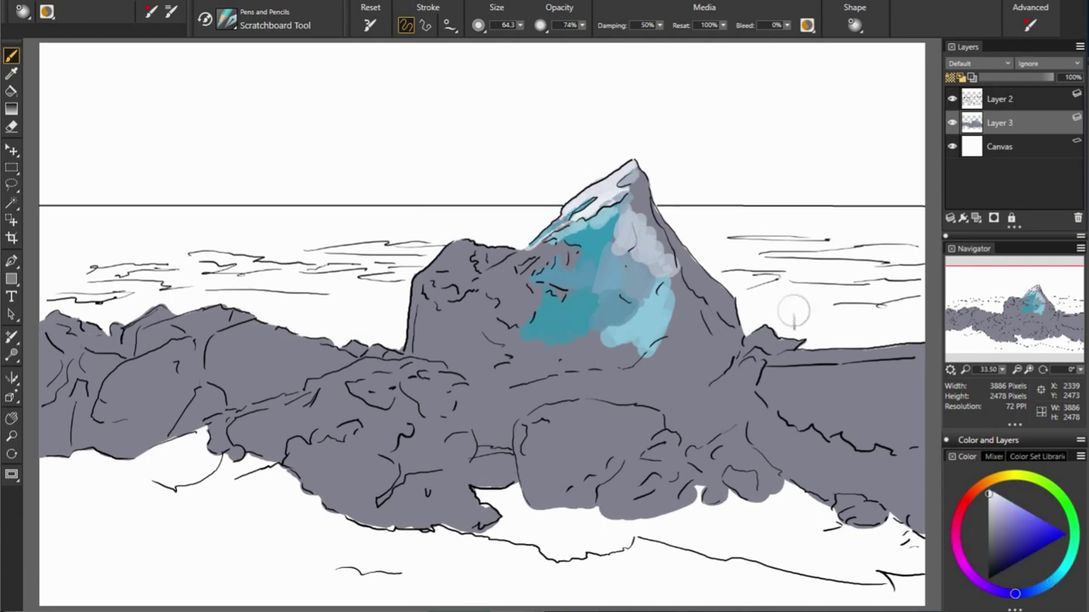
pyautogui.moveTo(476, 262)
pyautogui.mouseDown()
pyautogui.moveTo(510, 251)
pyautogui.moveTo(438, 255)
pyautogui.moveTo(413, 353)
pyautogui.moveTo(532, 301)
pyautogui.mouseUp()
pyautogui.keyDown('alt'); pyautogui.click(476, 259); pyautogui.keyUp('alt')
pyautogui.keyDown('alt'); pyautogui.click(478, 262); pyautogui.keyUp('alt')
pyautogui.keyDown('alt'); pyautogui.click(536, 247); pyautogui.keyUp('alt')
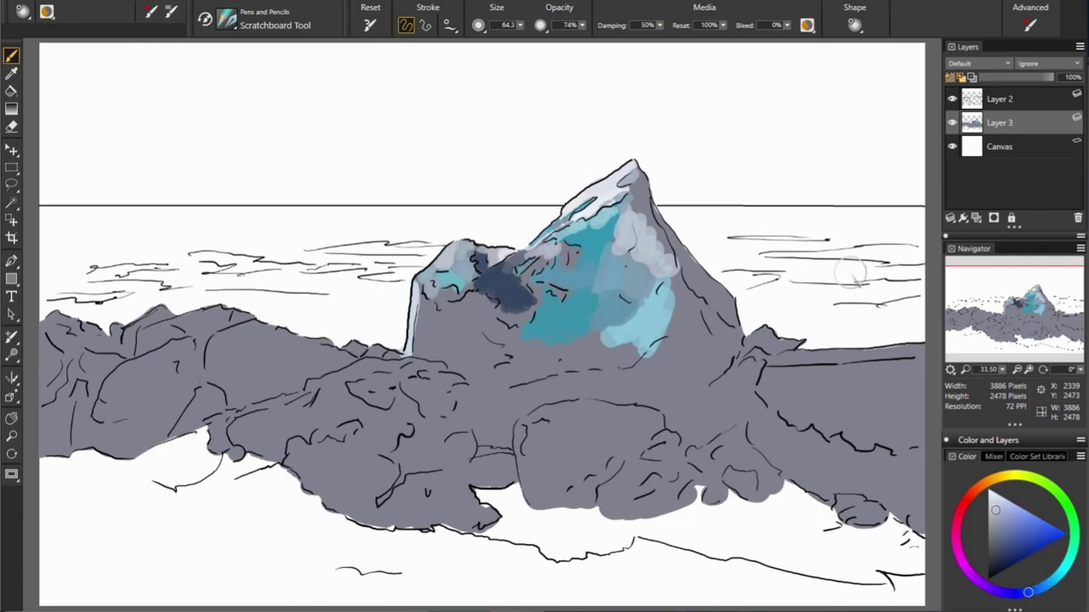
pyautogui.moveTo(565, 247)
pyautogui.mouseDown()
pyautogui.moveTo(546, 255)
pyautogui.moveTo(510, 319)
pyautogui.mouseUp()
# Step: Deepen the dark blue patch and spread teal and light blue over the block's lower face
pyautogui.keyDown('alt'); pyautogui.click(429, 294); pyautogui.keyUp('alt')
pyautogui.keyDown('alt'); pyautogui.click(690, 323); pyautogui.keyUp('alt')
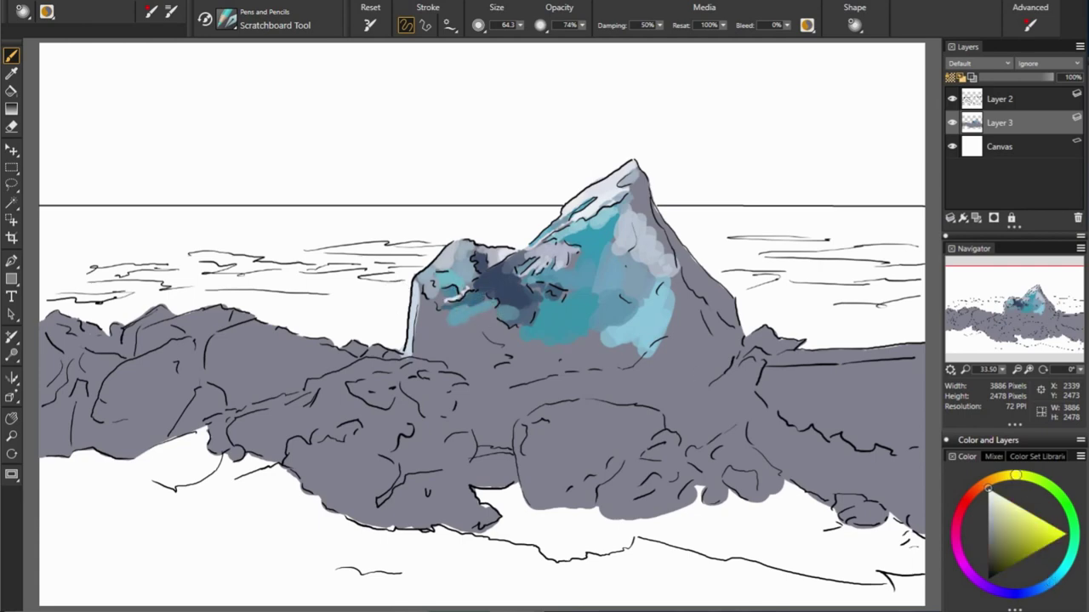
pyautogui.keyDown('alt'); pyautogui.click(553, 307); pyautogui.keyUp('alt')
pyautogui.moveTo(536, 396)
pyautogui.mouseDown()
pyautogui.moveTo(485, 447)
pyautogui.moveTo(462, 389)
pyautogui.moveTo(553, 374)
pyautogui.mouseUp()
pyautogui.keyDown('alt'); pyautogui.click(476, 399); pyautogui.keyUp('alt')
pyautogui.keyDown('alt'); pyautogui.click(464, 370); pyautogui.keyUp('alt')
pyautogui.moveTo(451, 374)
pyautogui.mouseDown()
pyautogui.moveTo(428, 335)
pyautogui.moveTo(487, 342)
pyautogui.moveTo(434, 306)
pyautogui.moveTo(463, 349)
pyautogui.mouseUp()
pyautogui.keyDown('alt'); pyautogui.click(486, 342); pyautogui.keyUp('alt')
# Step: Paint light-blue strokes across the block and pale grey-blue onto the peak
pyautogui.keyDown('alt'); pyautogui.click(705, 333); pyautogui.keyUp('alt')
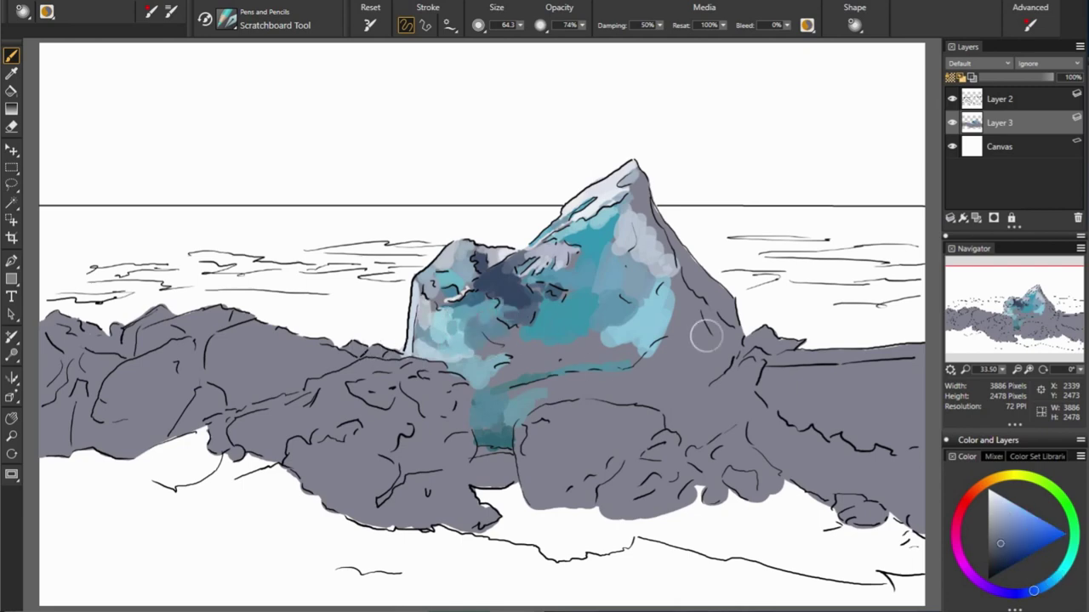
pyautogui.keyDown('alt'); pyautogui.click(534, 313); pyautogui.keyUp('alt')
pyautogui.moveTo(545, 349)
pyautogui.mouseDown()
pyautogui.moveTo(494, 345)
pyautogui.moveTo(513, 364)
pyautogui.moveTo(587, 348)
pyautogui.mouseUp()
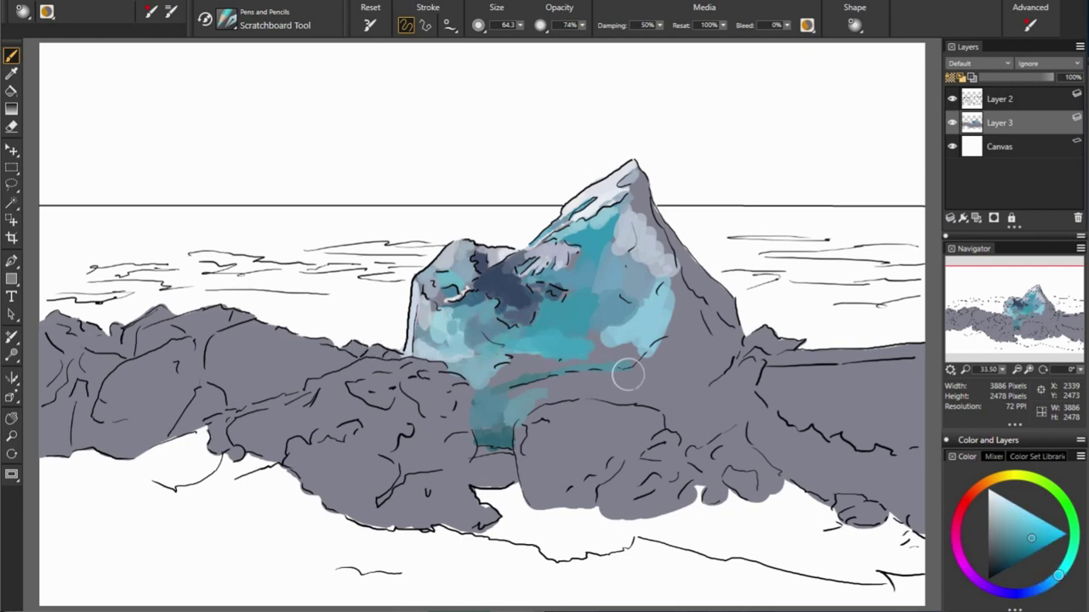
pyautogui.keyDown('alt'); pyautogui.click(715, 272); pyautogui.keyUp('alt')
pyautogui.moveTo(663, 255)
pyautogui.mouseDown()
pyautogui.moveTo(647, 208)
pyautogui.moveTo(690, 247)
pyautogui.mouseUp()
# Step: Lighten the peak, edge its right side teal-grey, and highlight the front boulder white
pyautogui.keyDown('alt'); pyautogui.click(660, 181); pyautogui.keyUp('alt')
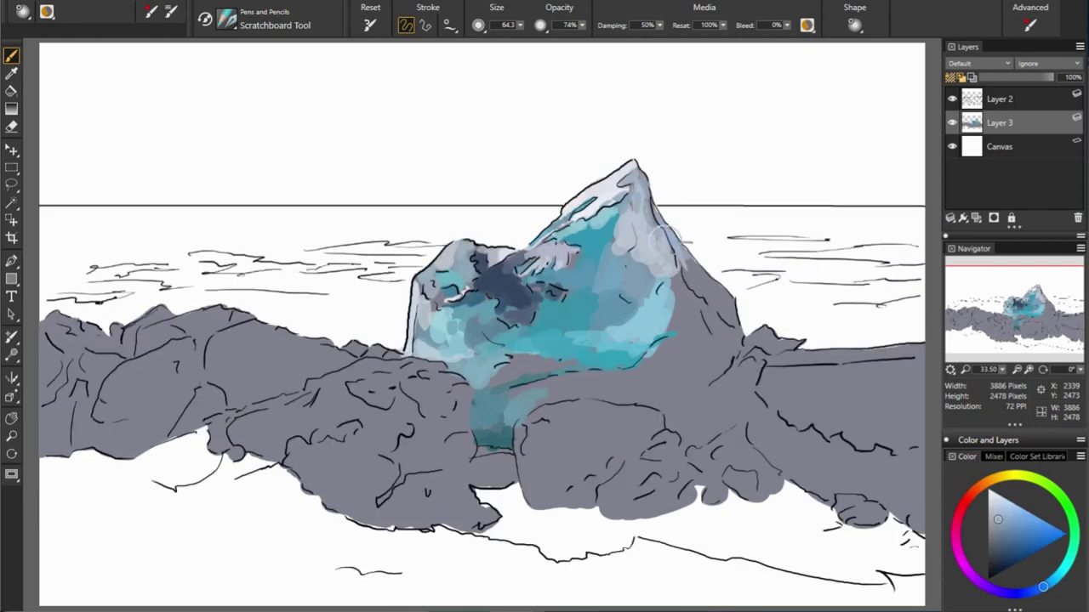
pyautogui.keyDown('alt'); pyautogui.click(638, 249); pyautogui.keyUp('alt')
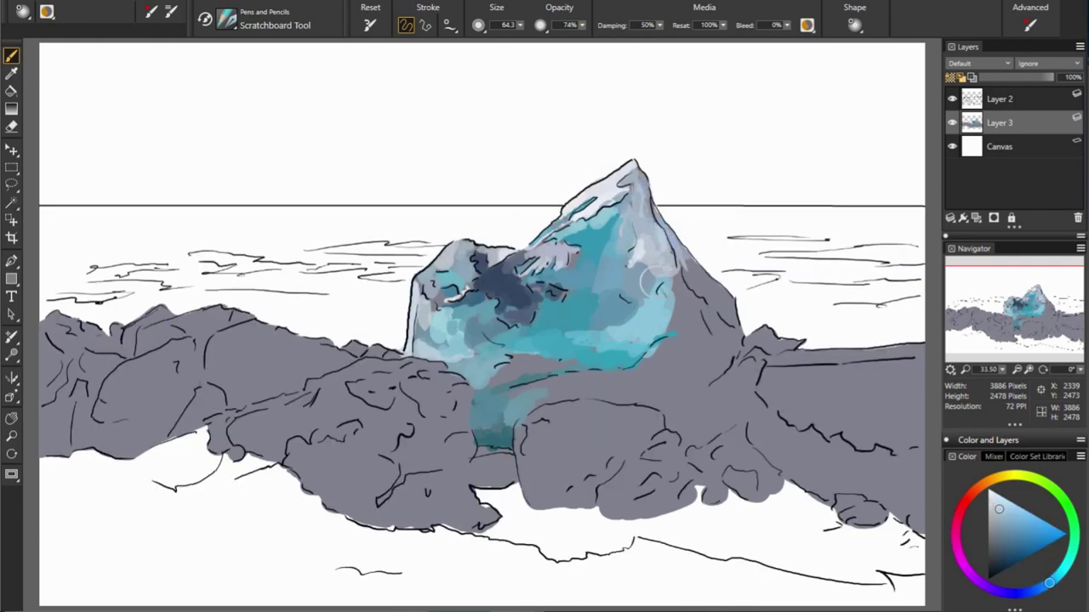
pyautogui.moveTo(687, 259); pyautogui.dragTo(727, 328)
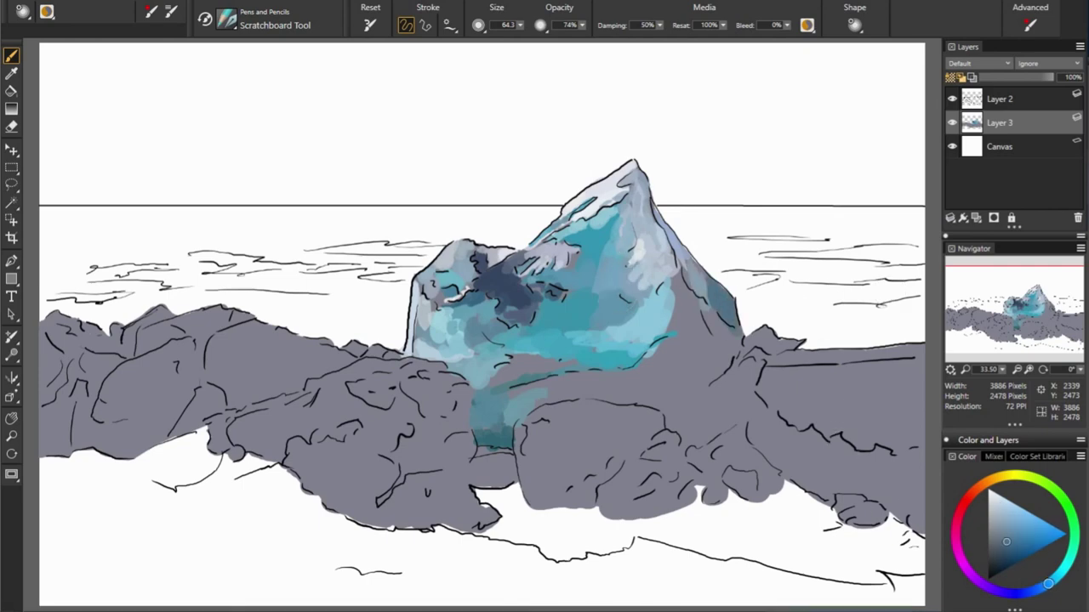
pyautogui.keyDown('alt'); pyautogui.click(636, 440); pyautogui.keyUp('alt')
pyautogui.moveTo(534, 425)
pyautogui.mouseDown()
pyautogui.moveTo(528, 484)
pyautogui.moveTo(586, 489)
pyautogui.moveTo(596, 476)
pyautogui.mouseUp()
# Step: Paint the front boulder blue-grey with a darker lower part
pyautogui.keyDown('alt'); pyautogui.click(773, 439); pyautogui.keyUp('alt')
pyautogui.moveTo(612, 409)
pyautogui.mouseDown()
pyautogui.moveTo(654, 430)
pyautogui.moveTo(646, 442)
pyautogui.moveTo(604, 439)
pyautogui.moveTo(608, 485)
pyautogui.moveTo(536, 474)
pyautogui.mouseUp()
pyautogui.keyDown('alt'); pyautogui.click(570, 448); pyautogui.keyUp('alt')
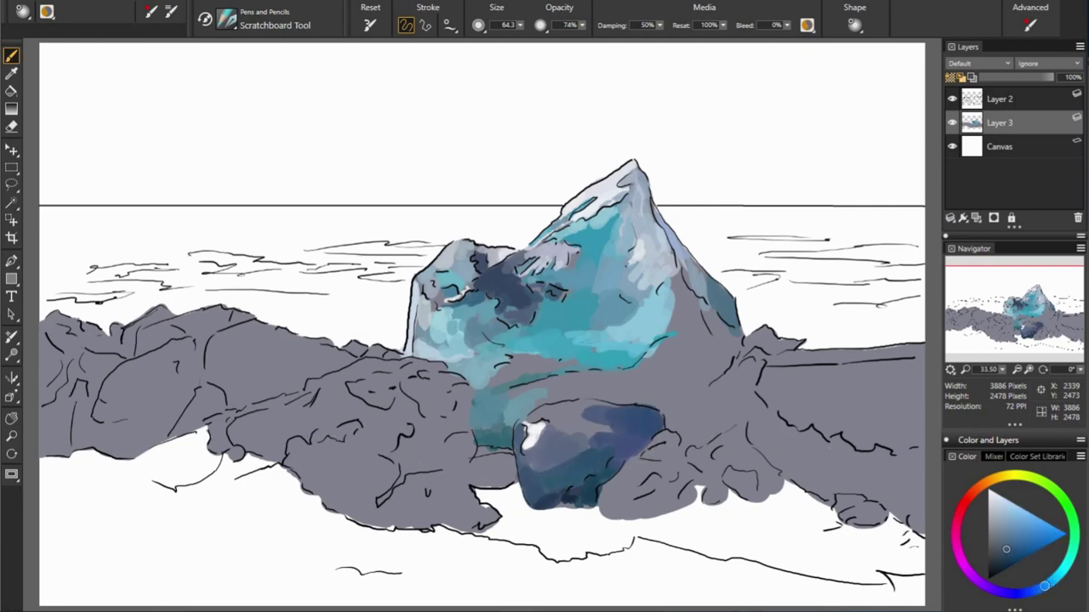
pyautogui.keyDown('alt'); pyautogui.click(565, 434); pyautogui.keyUp('alt')
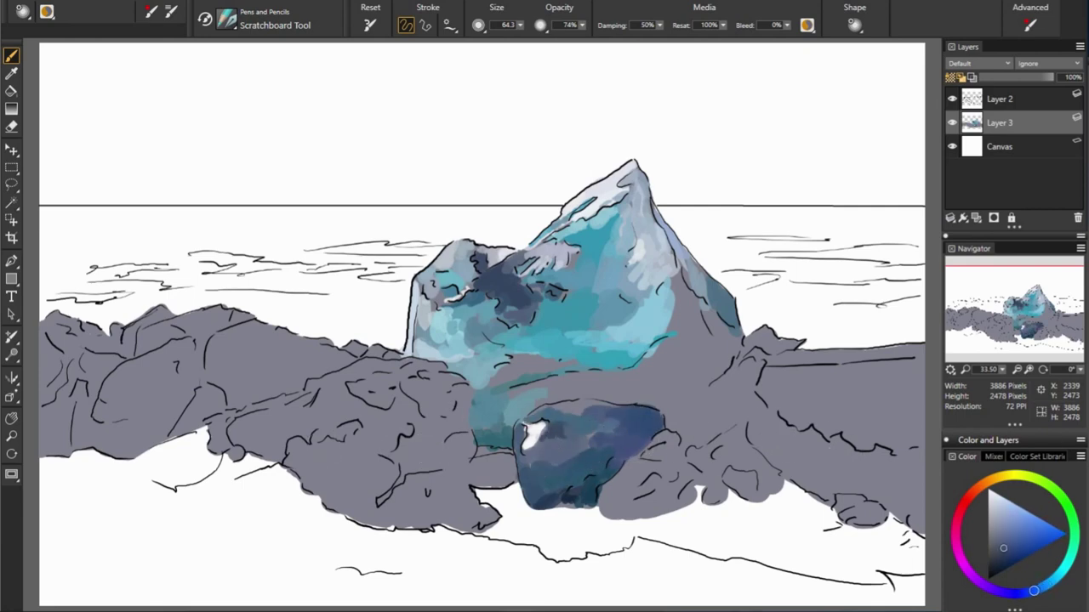
pyautogui.keyDown('alt'); pyautogui.click(756, 449); pyautogui.keyUp('alt')
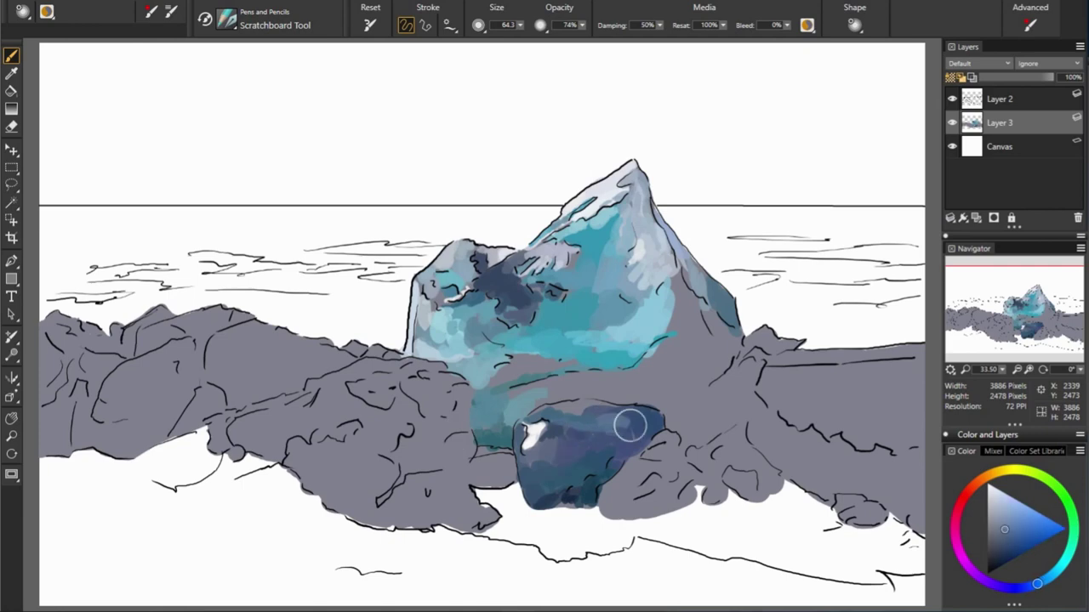
# Step: Brush light blue-grey below the ice block and a light cyan stroke into the ice
pyautogui.keyDown('alt'); pyautogui.click(490, 415); pyautogui.keyUp('alt')
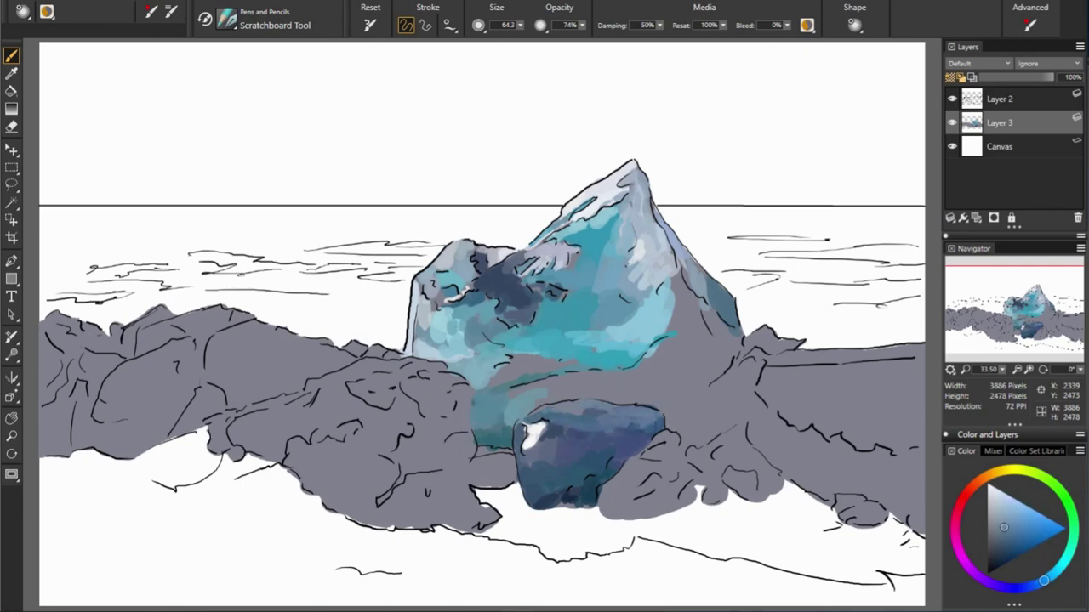
pyautogui.keyDown('alt'); pyautogui.click(550, 409); pyautogui.keyUp('alt')
pyautogui.moveTo(650, 370); pyautogui.dragTo(723, 366)
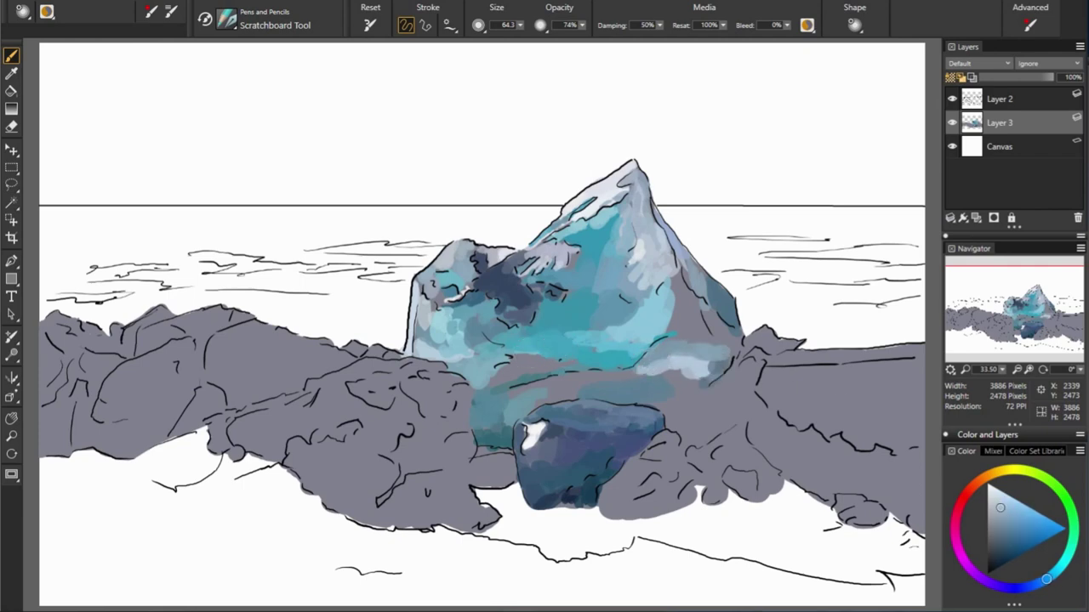
pyautogui.keyDown('alt'); pyautogui.click(614, 367); pyautogui.keyUp('alt')
pyautogui.moveTo(493, 378); pyautogui.dragTo(551, 370)
pyautogui.keyDown('alt'); pyautogui.click(727, 324); pyautogui.keyUp('alt')
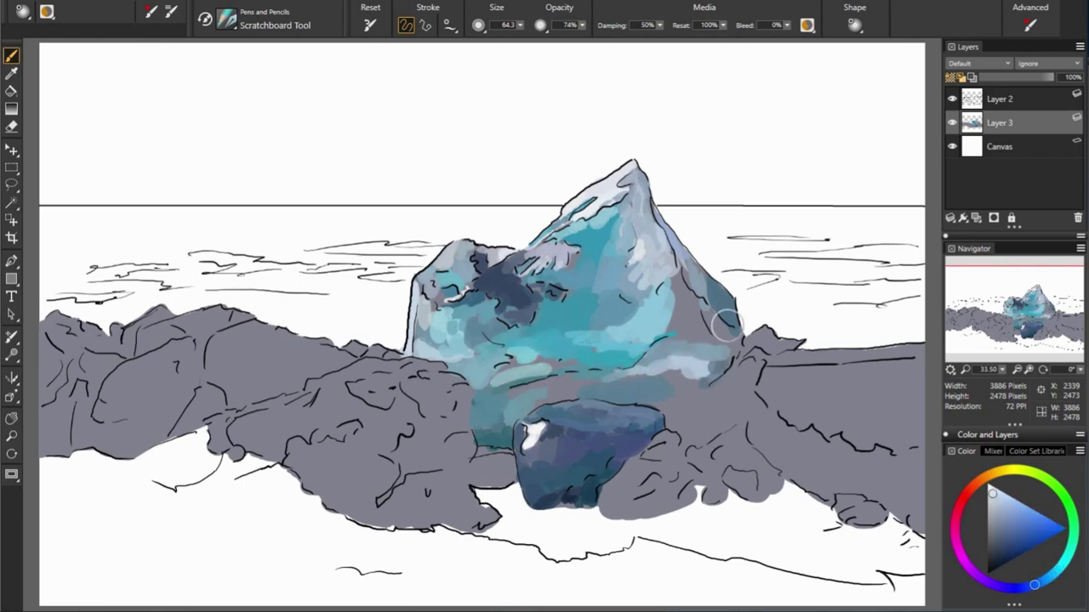
pyautogui.keyDown('alt'); pyautogui.click(561, 292); pyautogui.keyUp('alt')
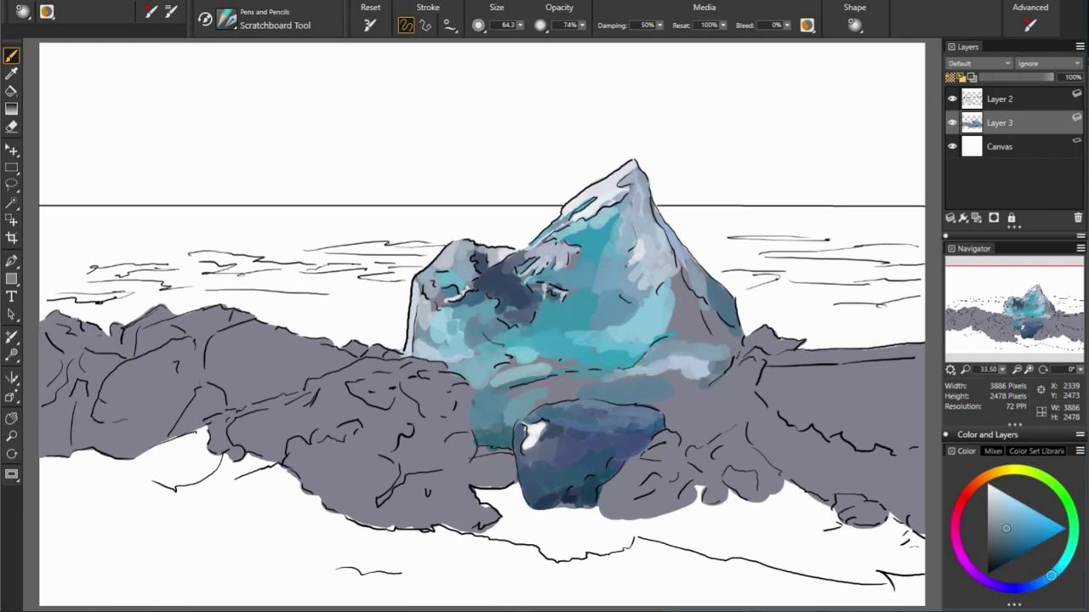
pyautogui.keyDown('alt'); pyautogui.click(575, 325); pyautogui.keyUp('alt')
pyautogui.keyDown('alt'); pyautogui.click(555, 350); pyautogui.keyUp('alt')
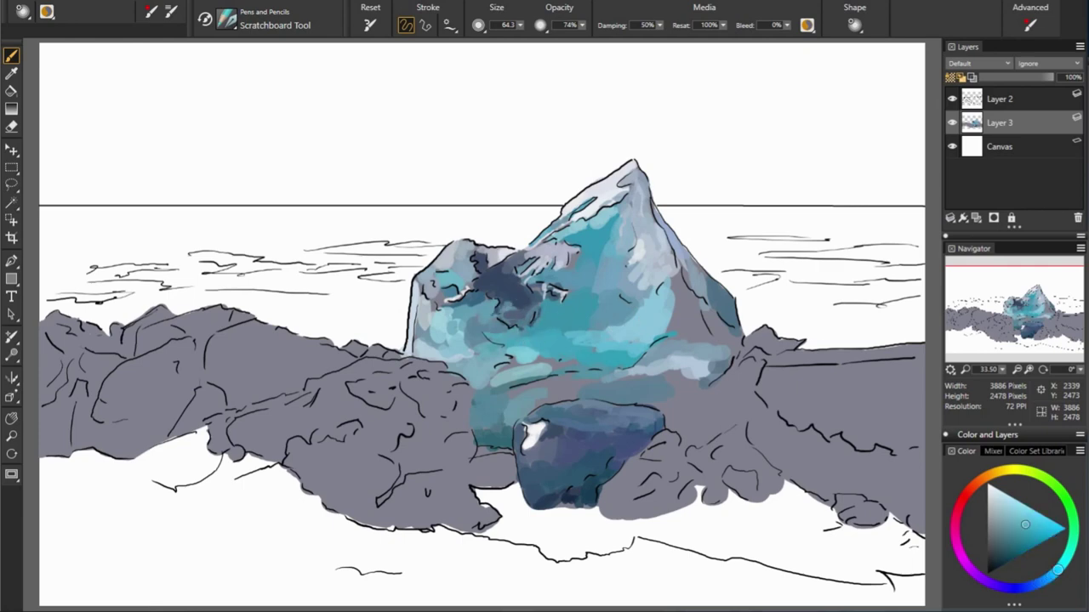
# Step: Paint dark blue-grey along the right horizon and across the right-hand rock
pyautogui.keyDown('alt'); pyautogui.click(405, 357); pyautogui.keyUp('alt')
pyautogui.keyDown('alt'); pyautogui.click(459, 357); pyautogui.keyUp('alt')
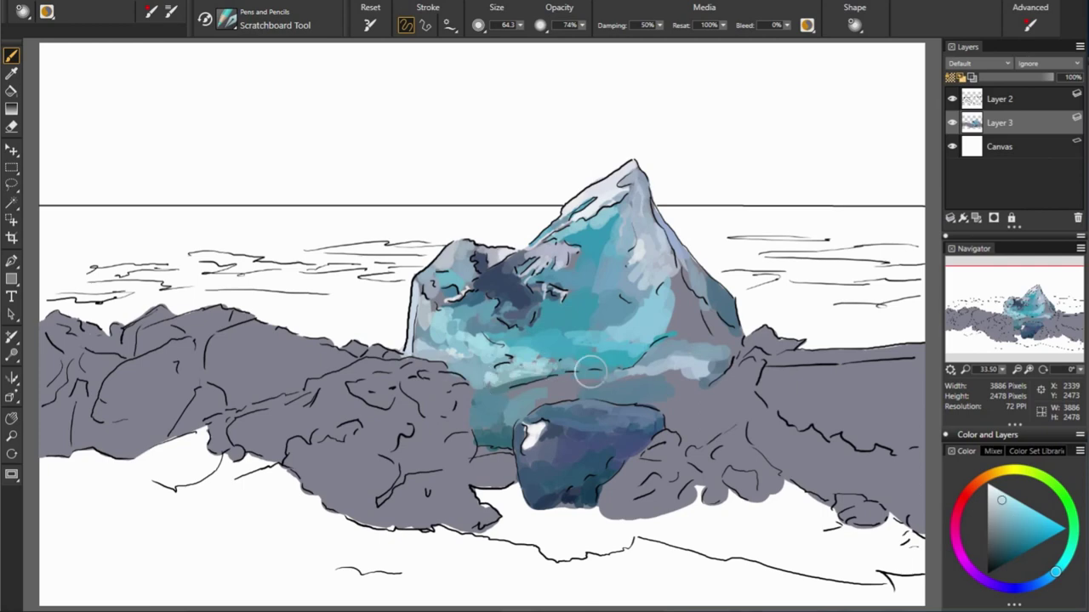
pyautogui.keyDown('alt'); pyautogui.click(680, 372); pyautogui.keyUp('alt')
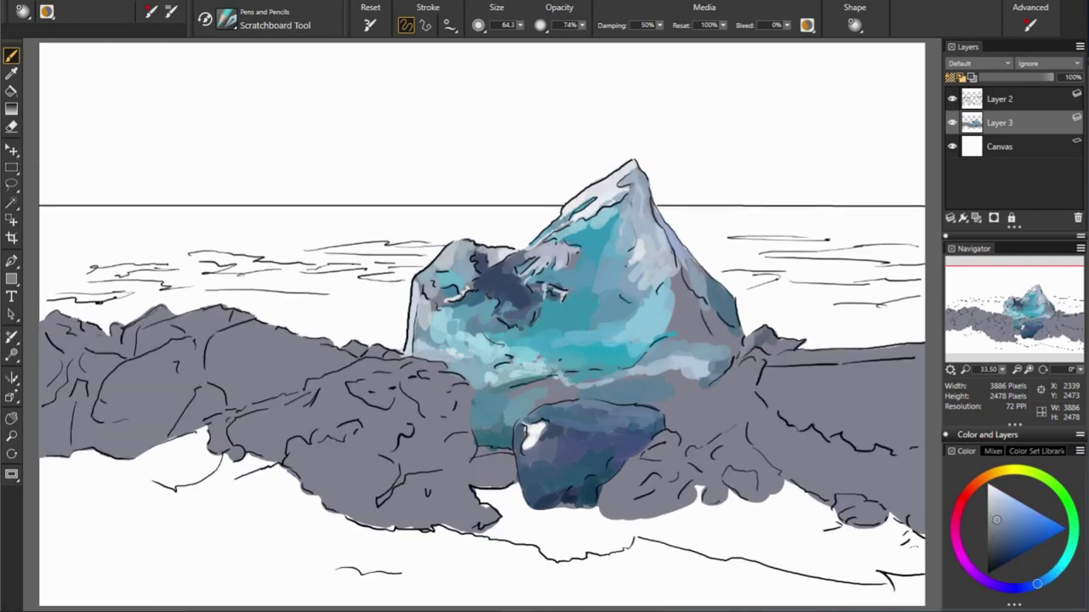
pyautogui.keyDown('alt'); pyautogui.click(770, 342); pyautogui.keyUp('alt')
pyautogui.keyDown('alt'); pyautogui.click(885, 352); pyautogui.keyUp('alt')
pyautogui.moveTo(918, 348)
pyautogui.mouseDown()
pyautogui.moveTo(781, 354)
pyautogui.moveTo(750, 393)
pyautogui.moveTo(884, 384)
pyautogui.moveTo(923, 404)
pyautogui.moveTo(923, 447)
pyautogui.mouseUp()
pyautogui.keyDown('alt'); pyautogui.click(753, 356); pyautogui.keyUp('alt')
pyautogui.keyDown('alt'); pyautogui.click(748, 349); pyautogui.keyUp('alt')
pyautogui.keyDown('alt'); pyautogui.click(804, 376); pyautogui.keyUp('alt')
# Step: Fill the right rock with dark blue strokes
pyautogui.moveTo(845, 397); pyautogui.dragTo(884, 450)
pyautogui.moveTo(846, 362); pyautogui.dragTo(918, 366)
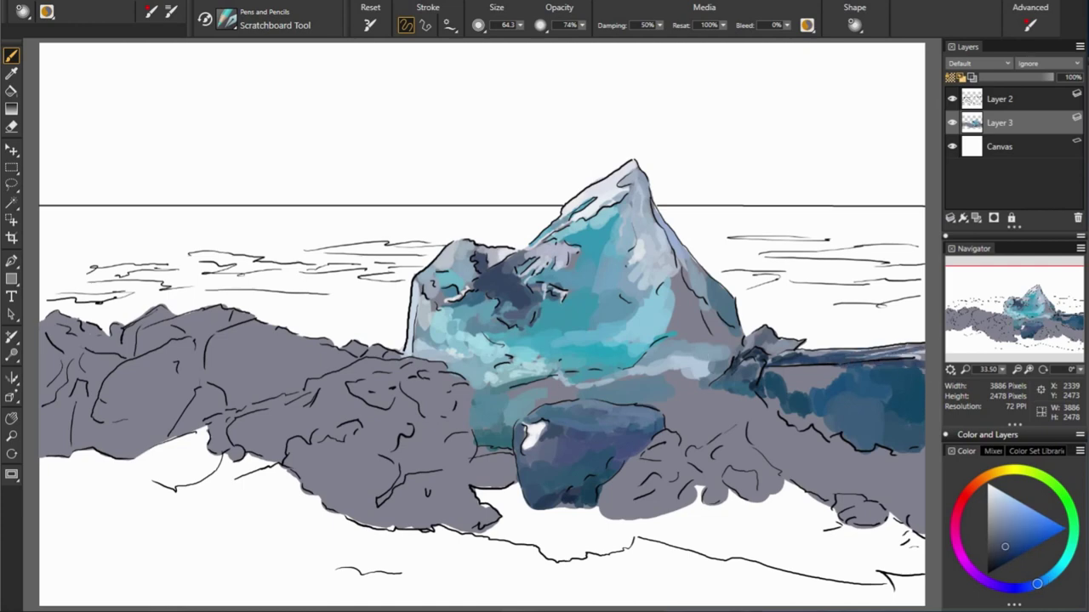
pyautogui.moveTo(774, 382)
pyautogui.mouseDown()
pyautogui.moveTo(816, 375)
pyautogui.moveTo(842, 387)
pyautogui.mouseUp()
pyautogui.keyDown('alt'); pyautogui.click(833, 382); pyautogui.keyUp('alt')
pyautogui.keyDown('alt'); pyautogui.click(796, 370); pyautogui.keyUp('alt')
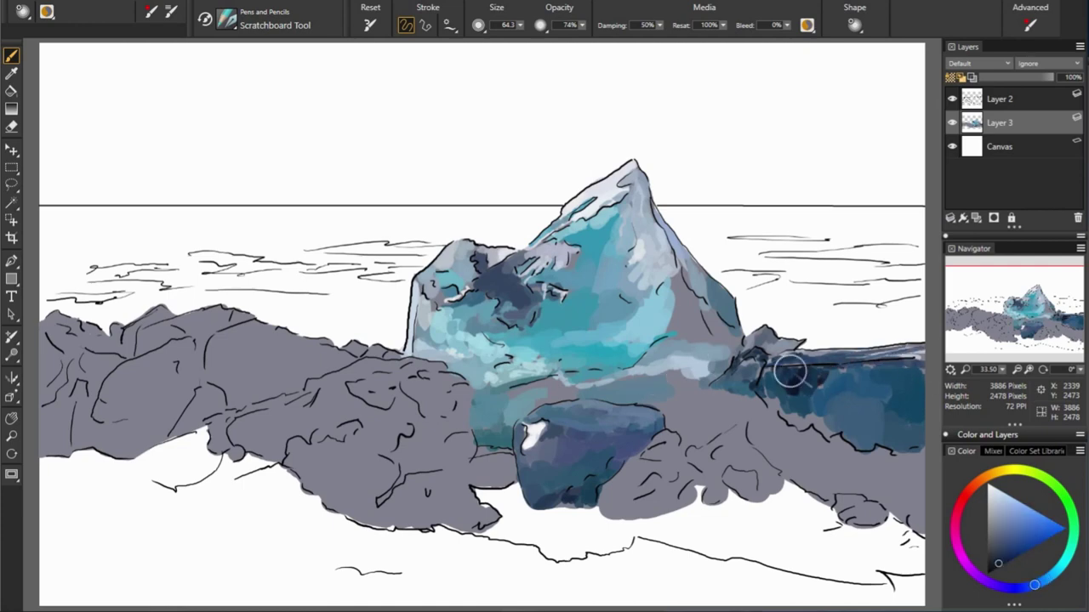
pyautogui.keyDown('alt'); pyautogui.click(770, 403); pyautogui.keyUp('alt')
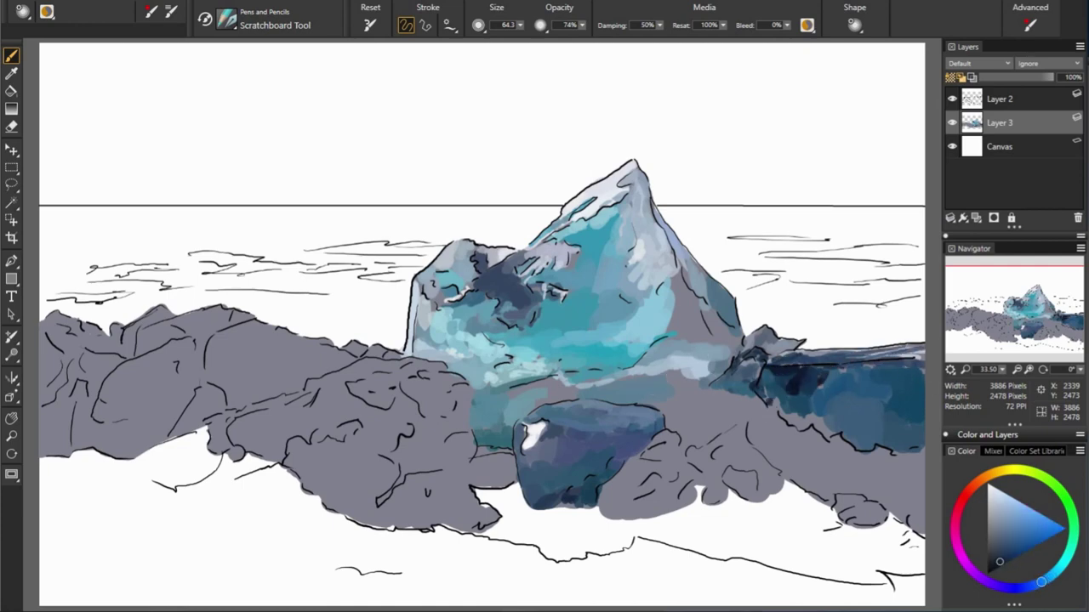
pyautogui.keyDown('alt'); pyautogui.click(799, 414); pyautogui.keyUp('alt')
pyautogui.moveTo(778, 408)
pyautogui.mouseDown()
pyautogui.moveTo(816, 391)
pyautogui.moveTo(791, 378)
pyautogui.mouseUp()
# Step: Shade across the right rock with darker blue strokes
pyautogui.keyDown('alt'); pyautogui.click(790, 382); pyautogui.keyUp('alt')
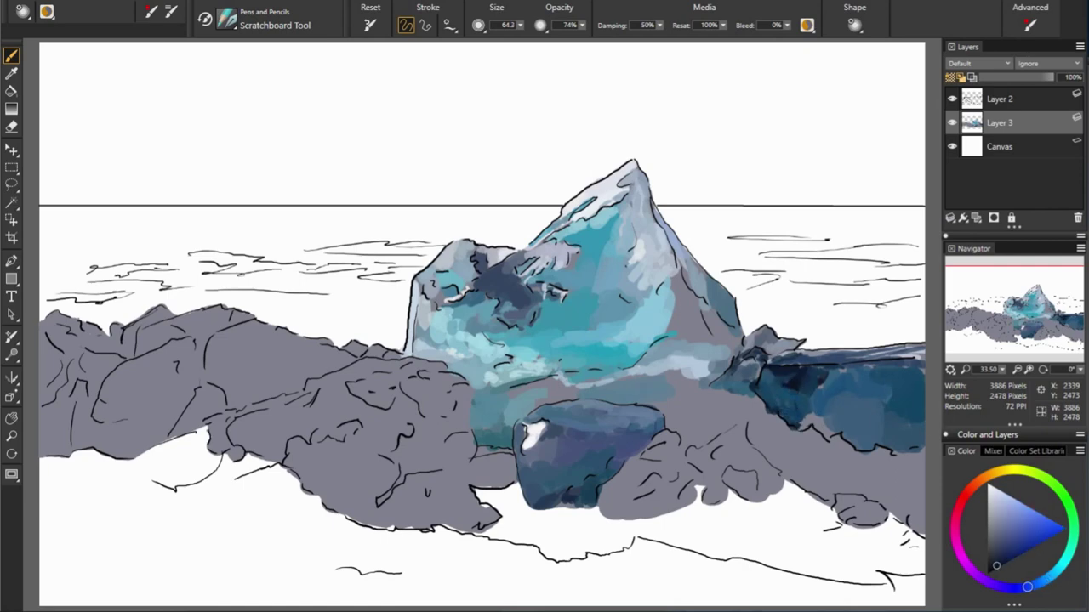
pyautogui.keyDown('alt'); pyautogui.click(812, 391); pyautogui.keyUp('alt')
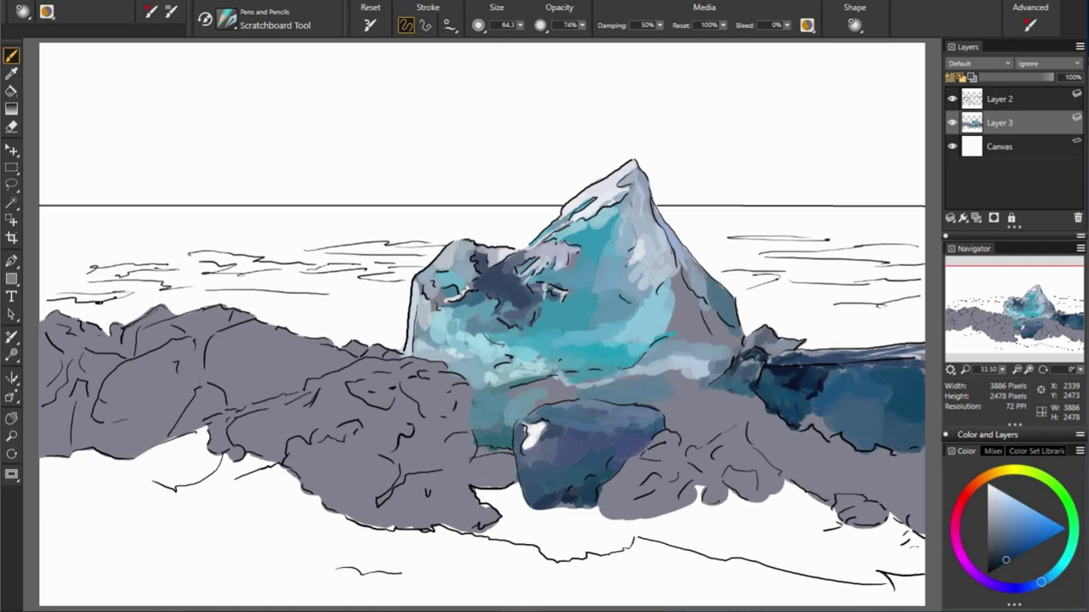
pyautogui.keyDown('alt'); pyautogui.click(812, 391); pyautogui.keyUp('alt')
pyautogui.keyDown('alt'); pyautogui.click(840, 383); pyautogui.keyUp('alt')
pyautogui.moveTo(841, 383); pyautogui.dragTo(876, 375)
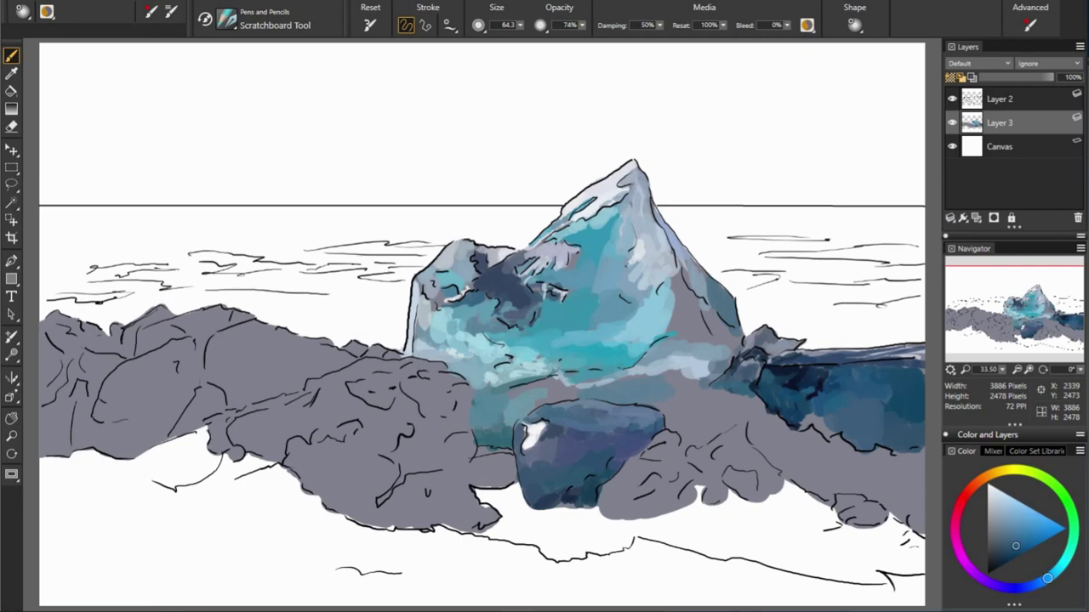
pyautogui.keyDown('alt'); pyautogui.click(919, 370); pyautogui.keyUp('alt')
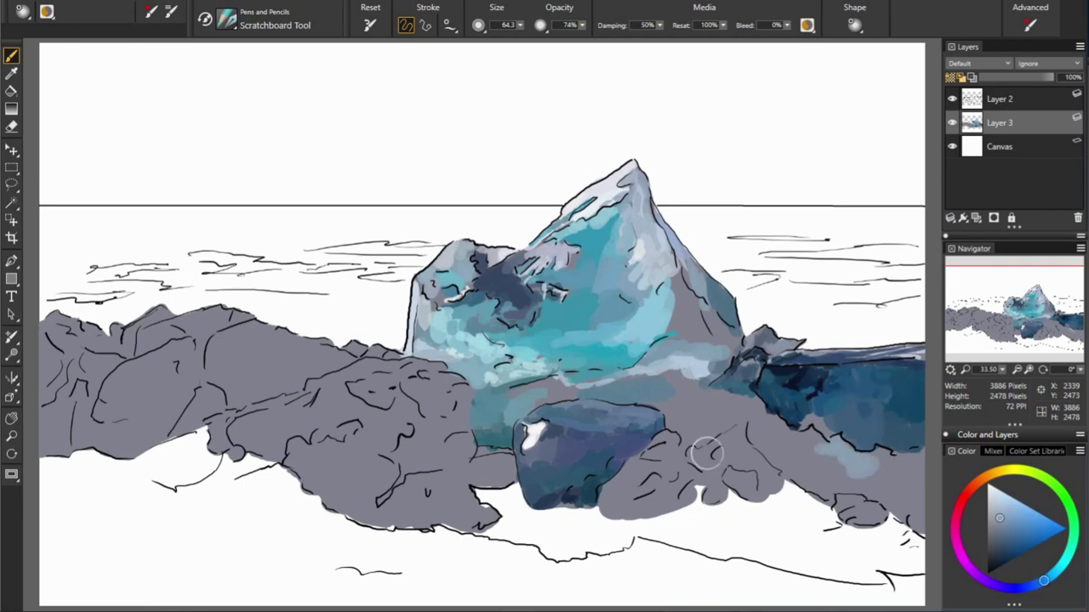
# Step: Paint dark blue and blue-grey strokes over the lower right rock
pyautogui.keyDown('alt'); pyautogui.click(876, 459); pyautogui.keyUp('alt')
pyautogui.moveTo(868, 459); pyautogui.dragTo(923, 489)
pyautogui.keyDown('alt'); pyautogui.click(842, 468); pyautogui.keyUp('alt')
pyautogui.moveTo(834, 464)
pyautogui.mouseDown()
pyautogui.moveTo(923, 502)
pyautogui.moveTo(923, 524)
pyautogui.mouseUp()
pyautogui.moveTo(884, 476); pyautogui.dragTo(918, 510)
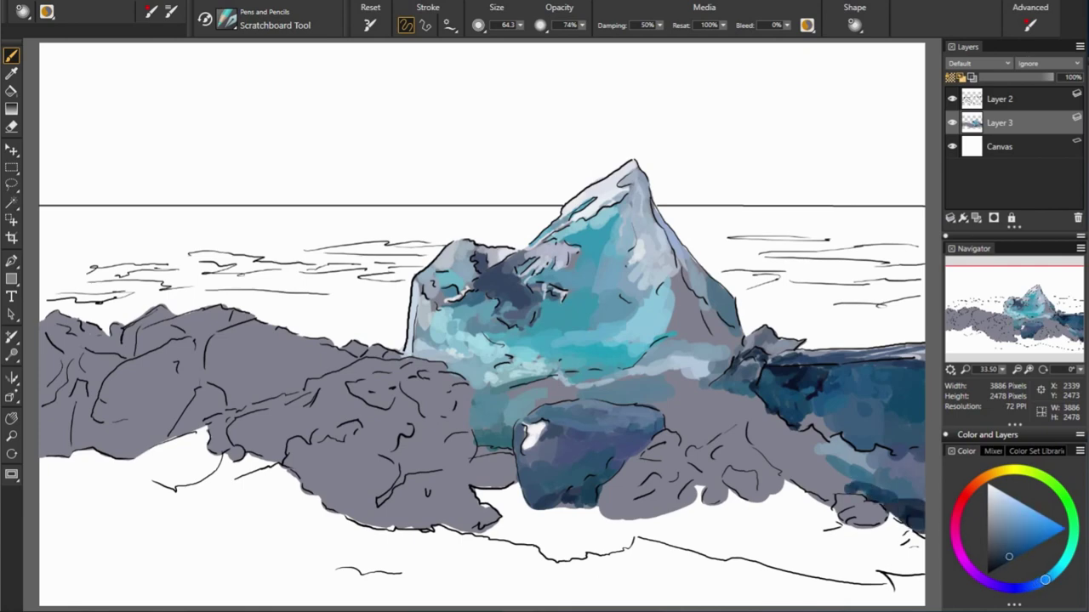
pyautogui.keyDown('alt'); pyautogui.click(838, 497); pyautogui.keyUp('alt')
pyautogui.moveTo(820, 485)
pyautogui.mouseDown()
pyautogui.moveTo(872, 515)
pyautogui.moveTo(842, 502)
pyautogui.mouseUp()
pyautogui.keyDown('alt'); pyautogui.click(863, 520); pyautogui.keyUp('alt')
pyautogui.keyDown('alt'); pyautogui.click(916, 493); pyautogui.keyUp('alt')
# Step: Add dark blue dabs below the ice and on the right rock
pyautogui.keyDown('alt'); pyautogui.click(812, 468); pyautogui.keyUp('alt')
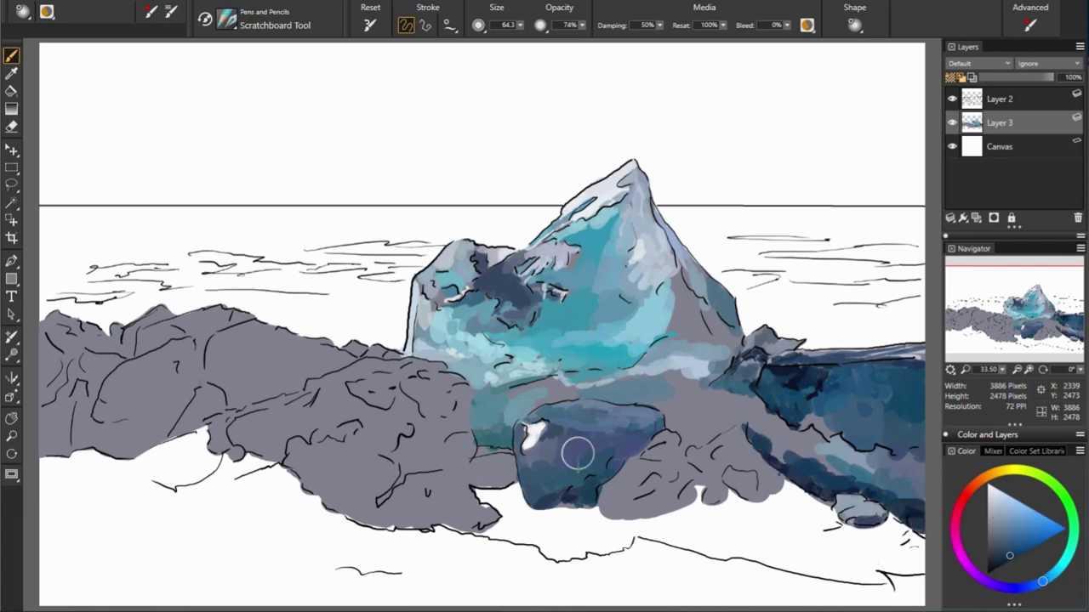
pyautogui.keyDown('alt'); pyautogui.click(579, 455); pyautogui.keyUp('alt')
pyautogui.moveTo(727, 472); pyautogui.dragTo(774, 502)
pyautogui.keyDown('alt'); pyautogui.click(740, 466); pyautogui.keyUp('alt')
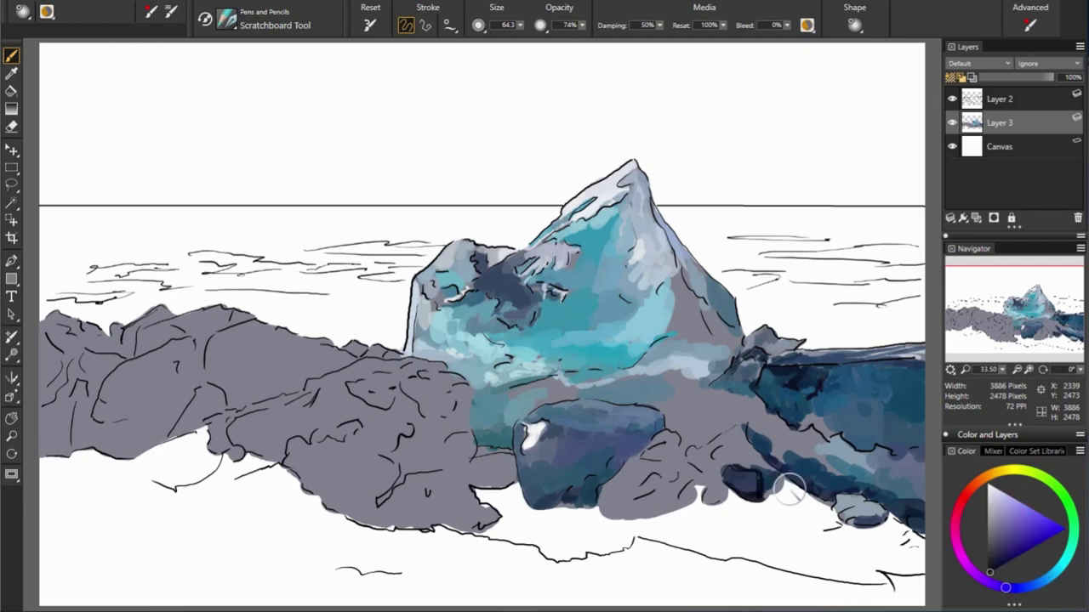
pyautogui.keyDown('alt'); pyautogui.click(757, 464); pyautogui.keyUp('alt')
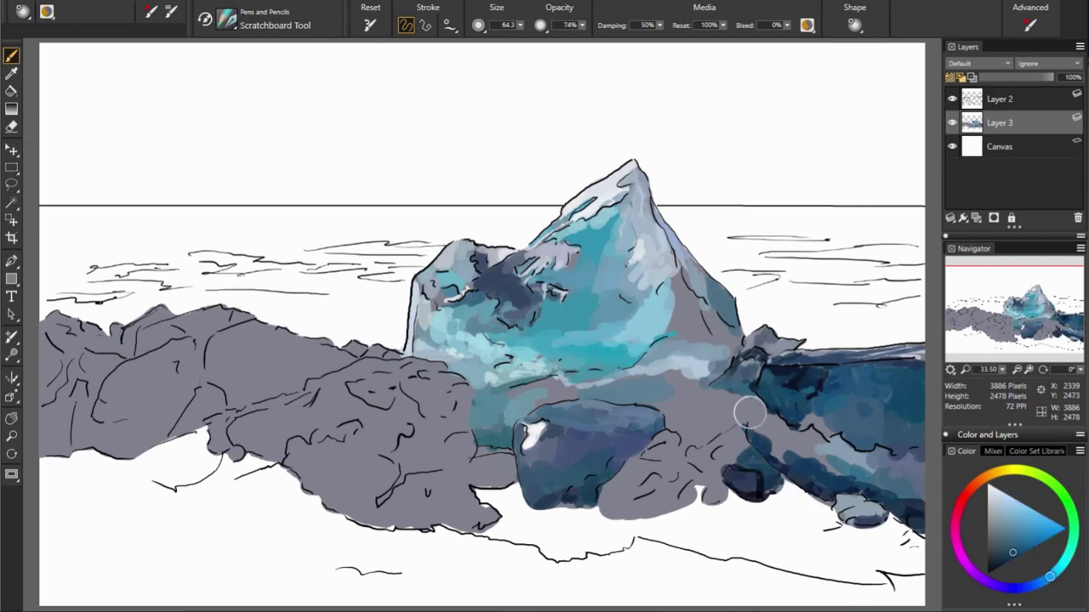
pyautogui.moveTo(749, 413); pyautogui.dragTo(762, 432)
# Step: Paint dark blue along the right rock's left edge and the rock beside it
pyautogui.keyDown('alt'); pyautogui.click(653, 402); pyautogui.keyUp('alt')
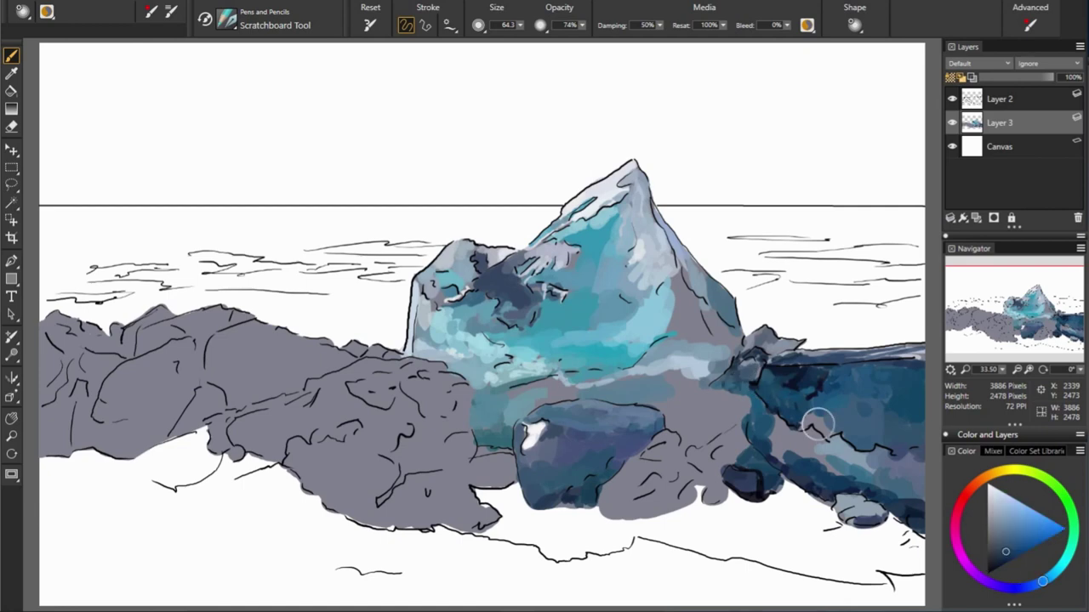
pyautogui.moveTo(718, 383); pyautogui.dragTo(761, 415)
pyautogui.moveTo(702, 393)
pyautogui.mouseDown()
pyautogui.moveTo(718, 426)
pyautogui.moveTo(766, 442)
pyautogui.mouseUp()
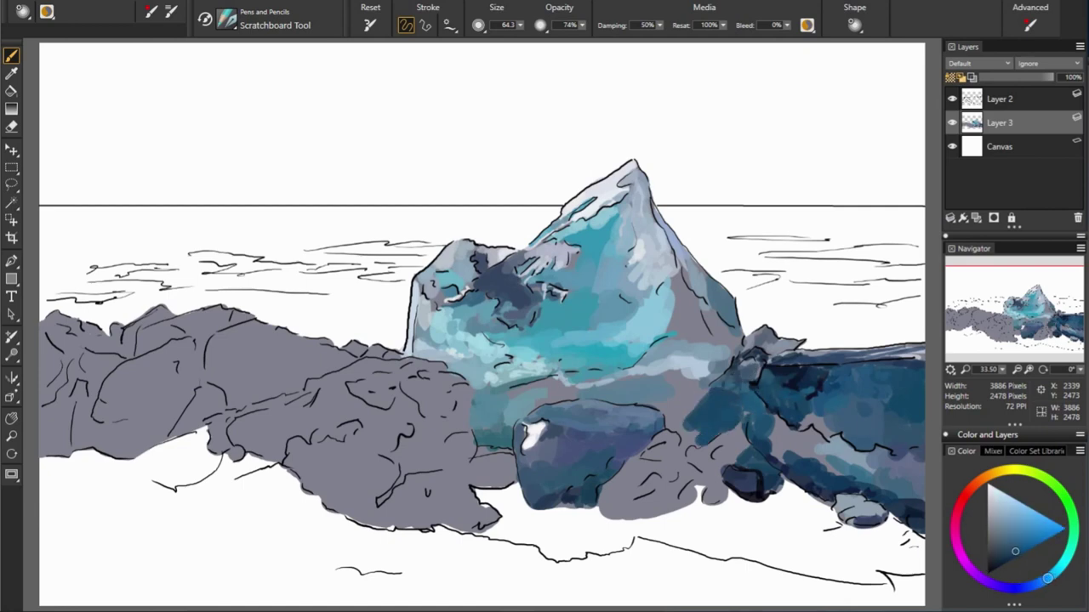
pyautogui.moveTo(693, 430); pyautogui.dragTo(705, 468)
pyautogui.keyDown('alt'); pyautogui.click(621, 440); pyautogui.keyUp('alt')
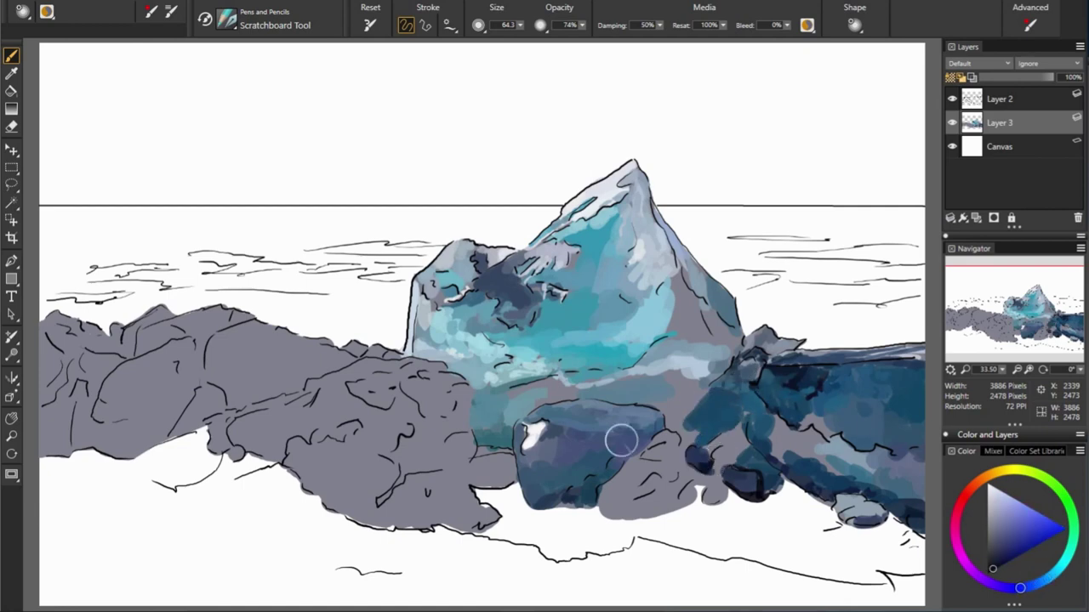
pyautogui.keyDown('alt'); pyautogui.click(736, 434); pyautogui.keyUp('alt')
pyautogui.keyDown('alt'); pyautogui.click(706, 470); pyautogui.keyUp('alt')
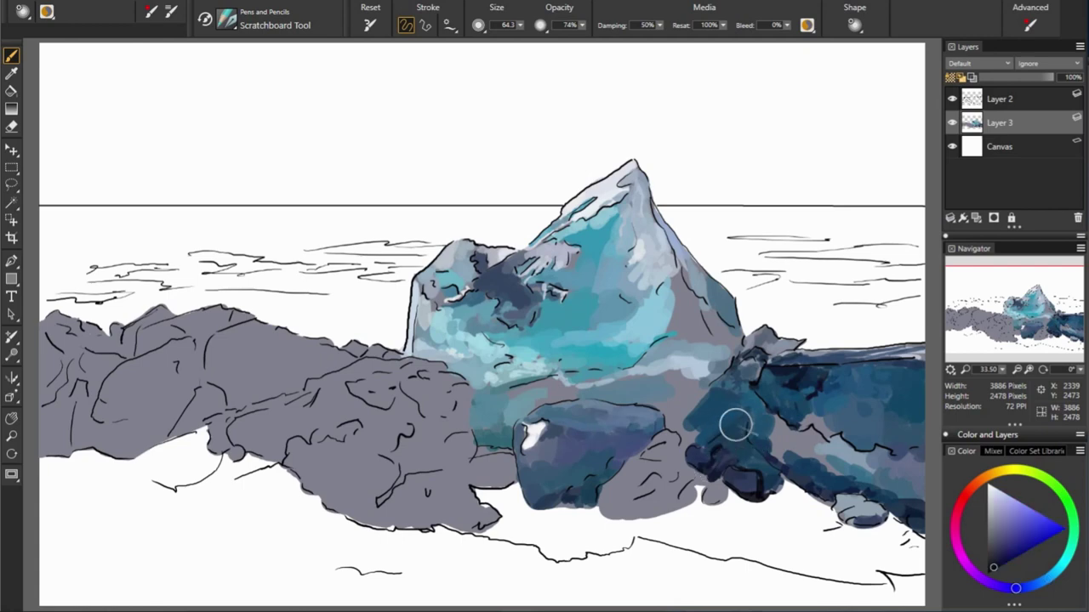
pyautogui.keyDown('alt'); pyautogui.click(768, 429); pyautogui.keyUp('alt')
# Step: Shade the rock below the ice and the front rock with near-black navy dabs
pyautogui.moveTo(631, 496); pyautogui.dragTo(668, 486)
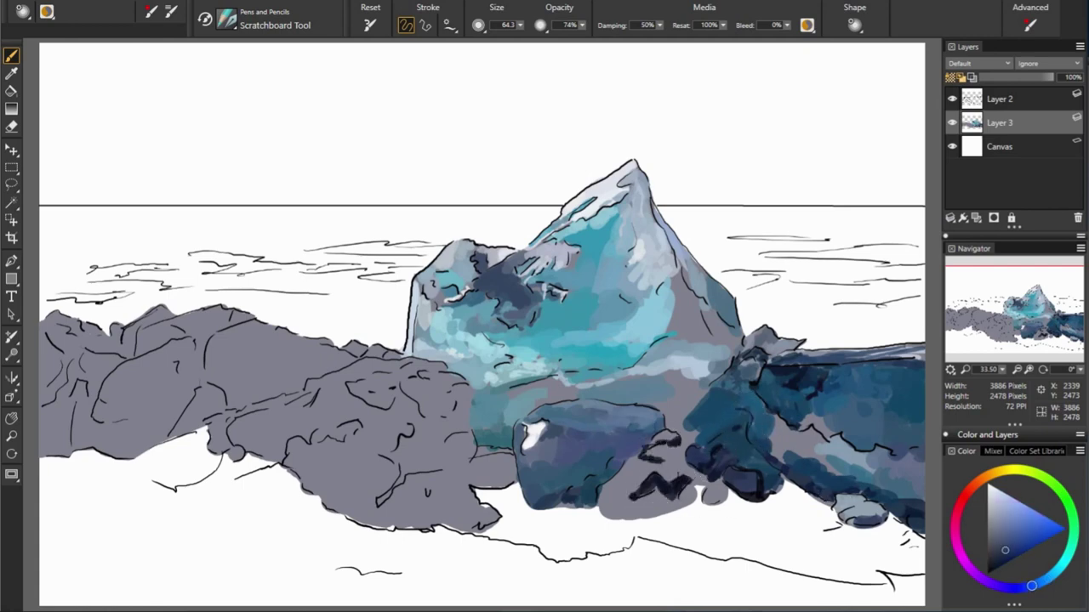
pyautogui.moveTo(652, 440)
pyautogui.mouseDown()
pyautogui.moveTo(676, 462)
pyautogui.moveTo(672, 474)
pyautogui.mouseUp()
pyautogui.keyDown('alt'); pyautogui.click(692, 474); pyautogui.keyUp('alt')
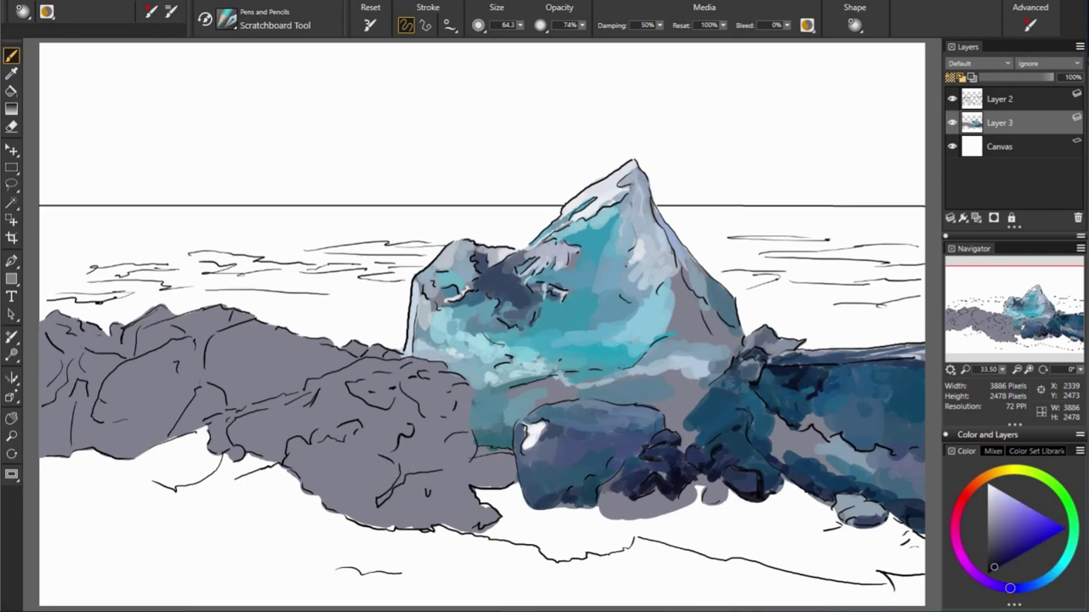
pyautogui.keyDown('alt'); pyautogui.click(615, 481); pyautogui.keyUp('alt')
pyautogui.moveTo(615, 482)
pyautogui.mouseDown()
pyautogui.moveTo(618, 497)
pyautogui.moveTo(664, 501)
pyautogui.moveTo(746, 494)
pyautogui.moveTo(728, 478)
pyautogui.mouseUp()
pyautogui.keyDown('alt'); pyautogui.click(618, 498); pyautogui.keyUp('alt')
pyautogui.keyDown('alt'); pyautogui.click(600, 468); pyautogui.keyUp('alt')
pyautogui.keyDown('alt'); pyautogui.click(597, 459); pyautogui.keyUp('alt')
pyautogui.keyDown('alt'); pyautogui.click(697, 492); pyautogui.keyUp('alt')
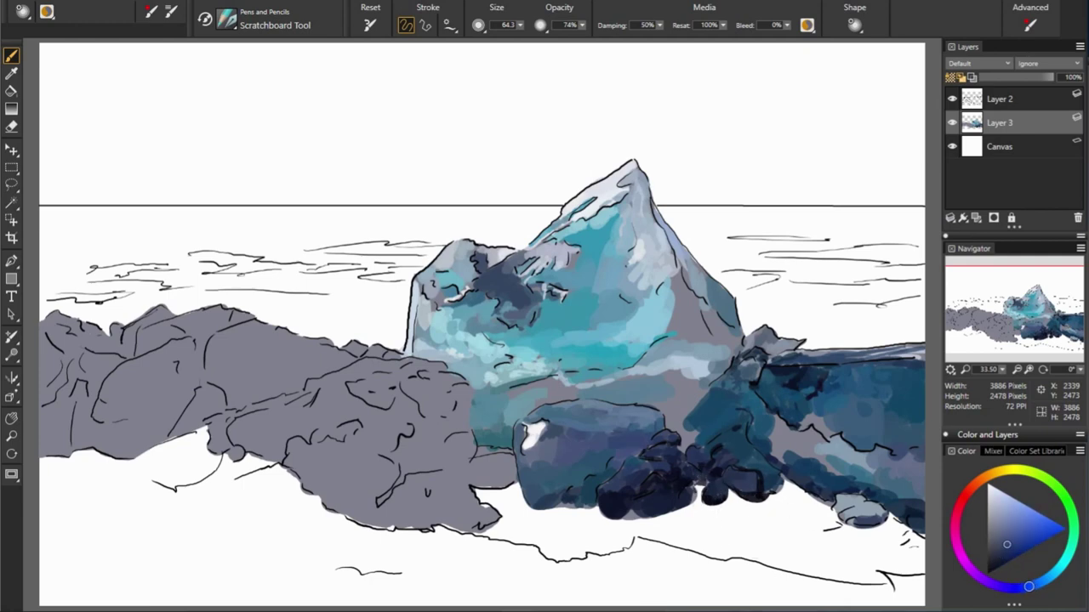
# Step: Pick a light cyan tint and highlight the grey rock's top edge near-white
pyautogui.keyDown('alt'); pyautogui.click(621, 446); pyautogui.keyUp('alt')
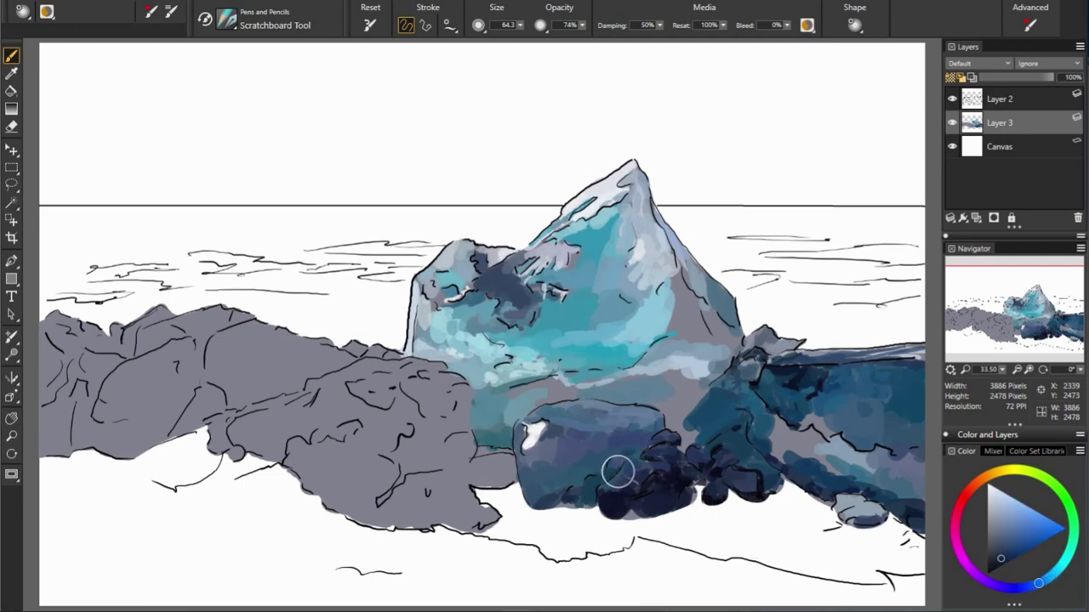
pyautogui.keyDown('alt'); pyautogui.click(575, 424); pyautogui.keyUp('alt')
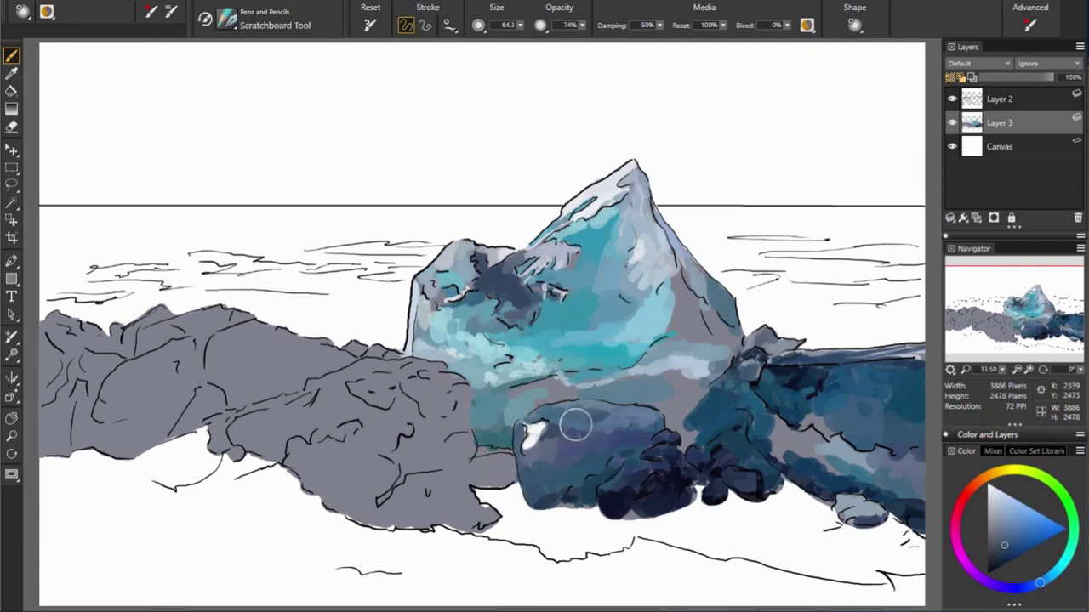
pyautogui.keyDown('alt'); pyautogui.click(863, 421); pyautogui.keyUp('alt')
pyautogui.keyDown('alt'); pyautogui.click(581, 417); pyautogui.keyUp('alt')
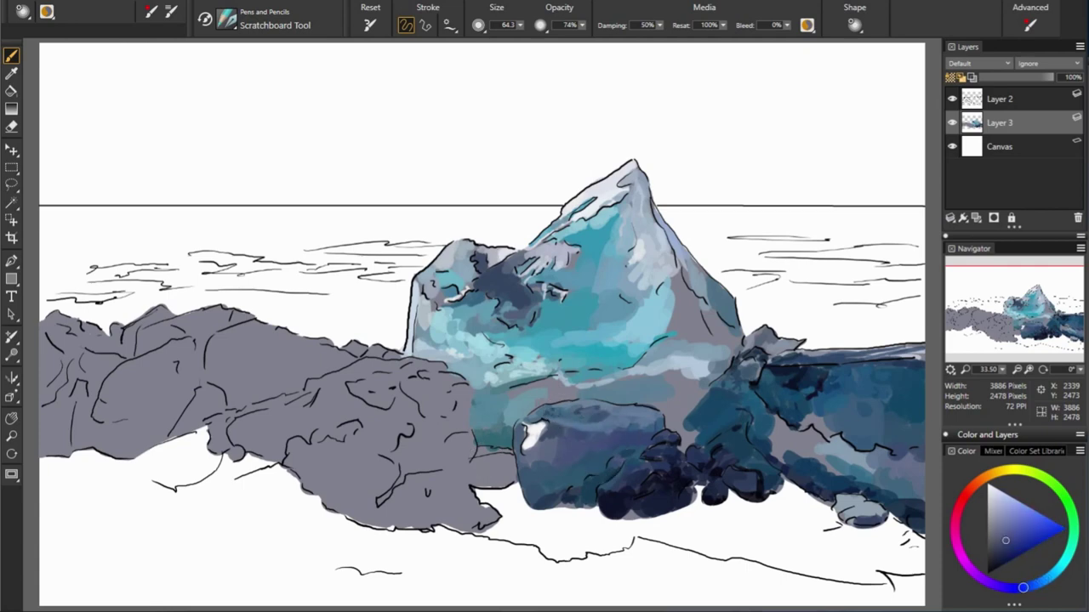
pyautogui.keyDown('alt'); pyautogui.click(584, 415); pyautogui.keyUp('alt')
pyautogui.keyDown('alt'); pyautogui.click(553, 380); pyautogui.keyUp('alt')
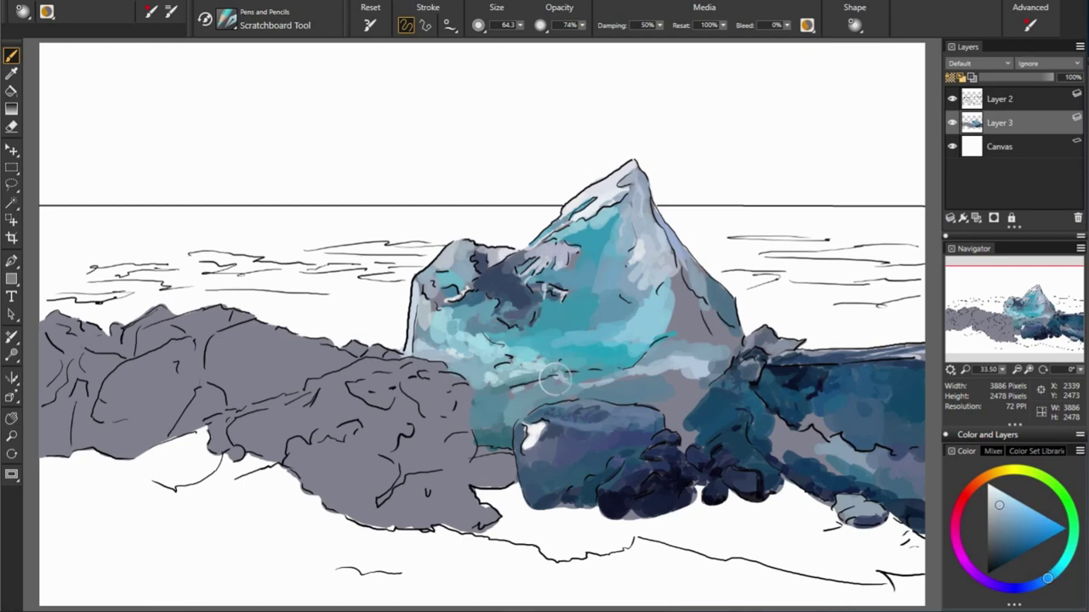
pyautogui.keyDown('alt'); pyautogui.click(497, 384); pyautogui.keyUp('alt')
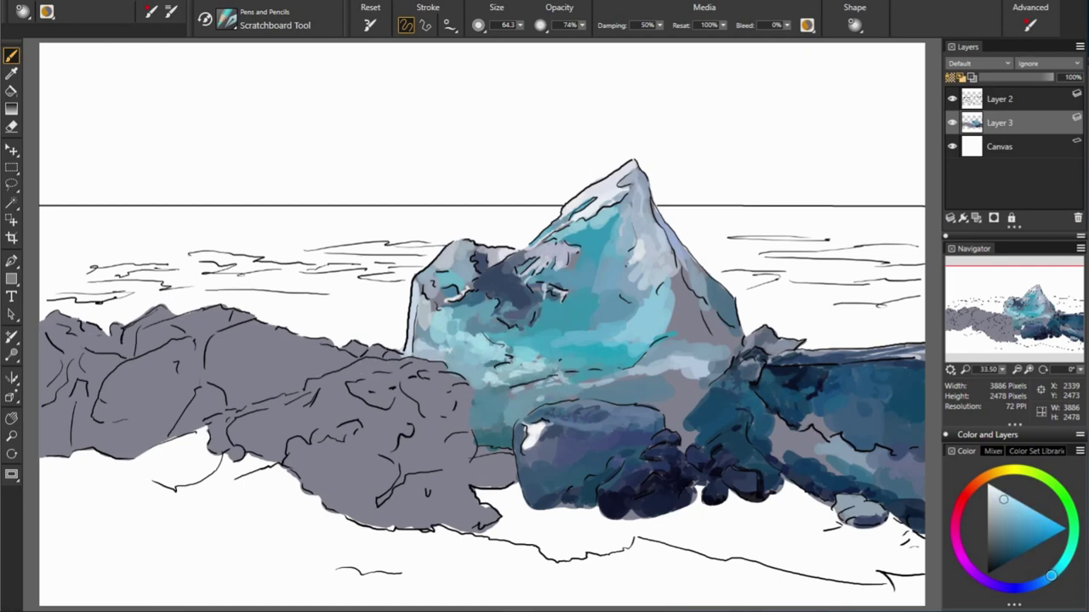
pyautogui.moveTo(303, 391); pyautogui.dragTo(443, 364)
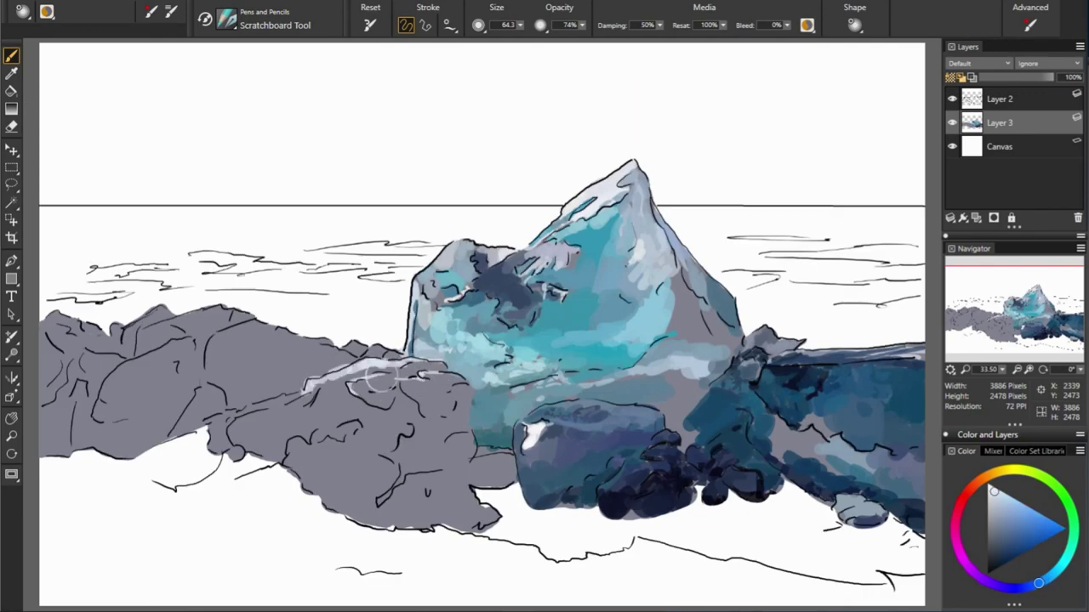
# Step: Try pale violet and cyan tints, then fill the gap under the rock with dark blue
pyautogui.keyDown('alt'); pyautogui.click(220, 417); pyautogui.keyUp('alt')
pyautogui.keyDown('alt'); pyautogui.click(221, 435); pyautogui.keyUp('alt')
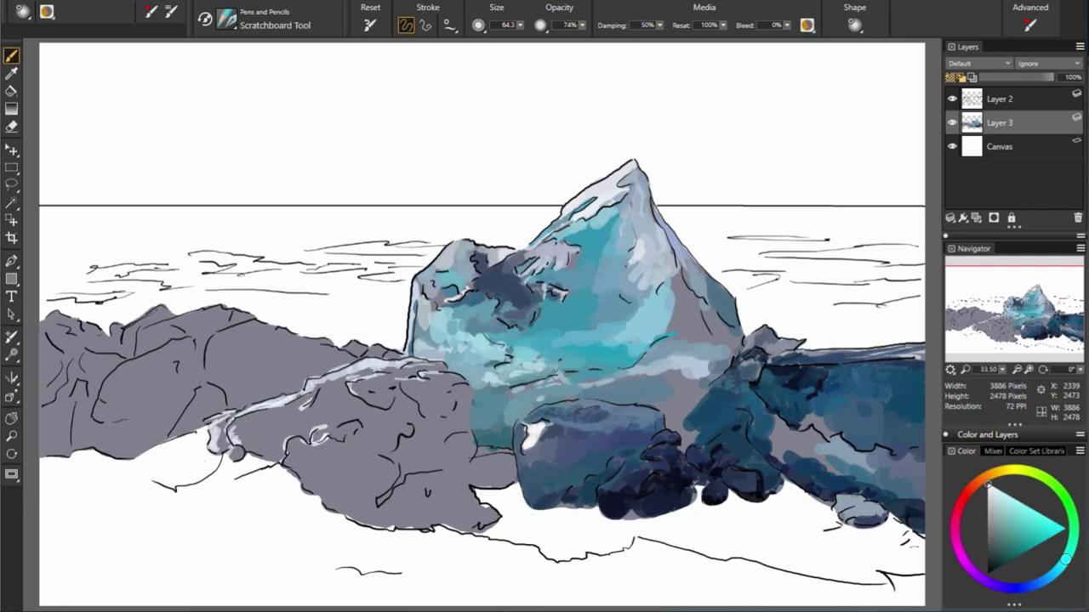
pyautogui.keyDown('alt'); pyautogui.click(364, 425); pyautogui.keyUp('alt')
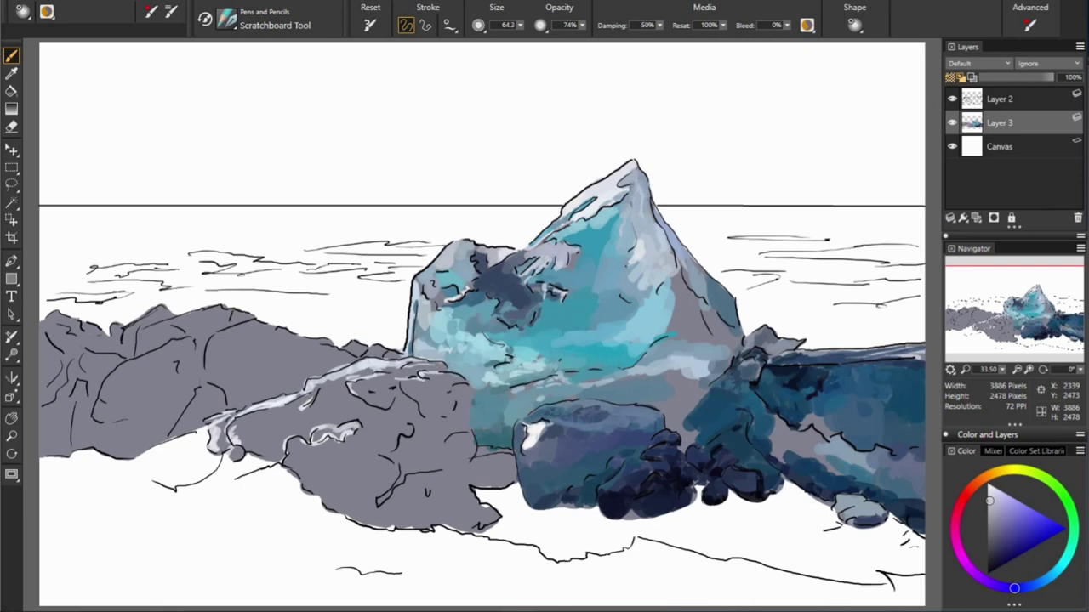
pyautogui.keyDown('alt'); pyautogui.click(575, 412); pyautogui.keyUp('alt')
pyautogui.keyDown('alt'); pyautogui.click(544, 476); pyautogui.keyUp('alt')
pyautogui.moveTo(516, 454)
pyautogui.mouseDown()
pyautogui.moveTo(466, 470)
pyautogui.moveTo(466, 485)
pyautogui.mouseUp()
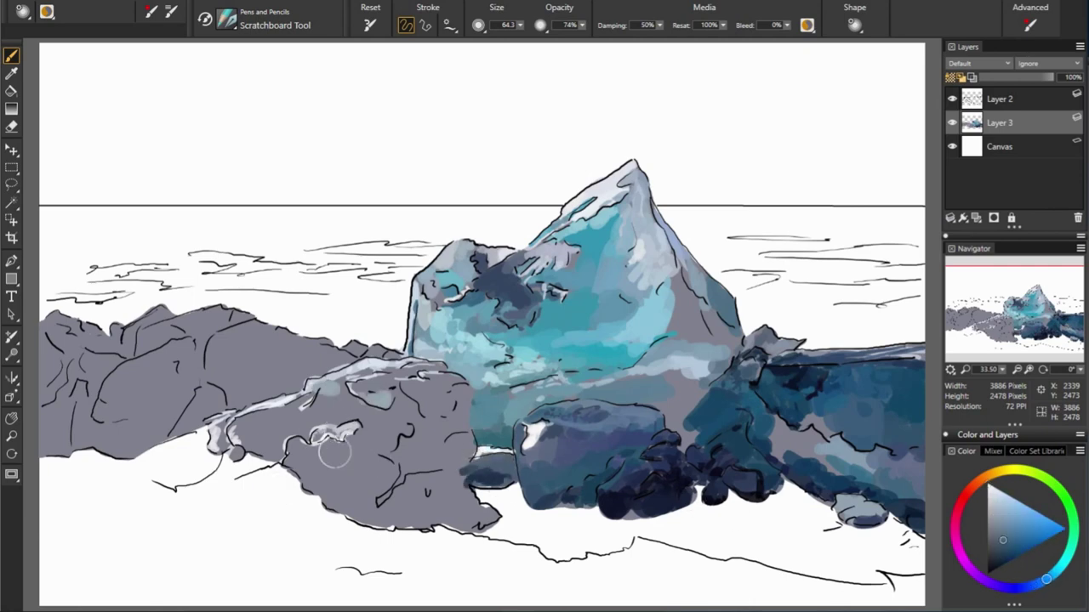
# Step: Dab dark blue-grey shadow onto the grey rock
pyautogui.keyDown('alt'); pyautogui.click(489, 418); pyautogui.keyUp('alt')
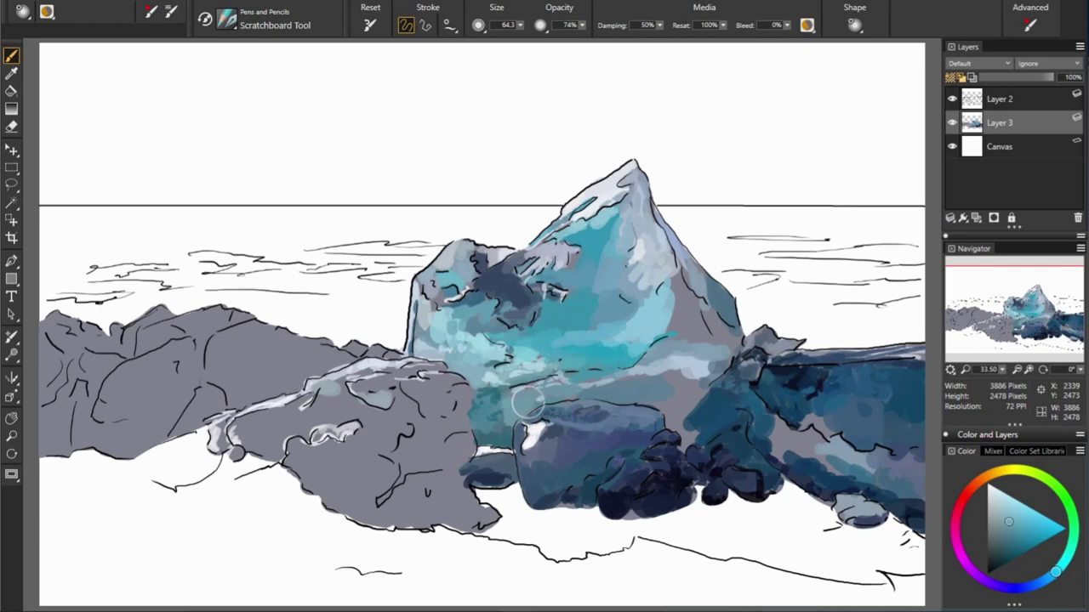
pyautogui.keyDown('alt'); pyautogui.click(617, 396); pyautogui.keyUp('alt')
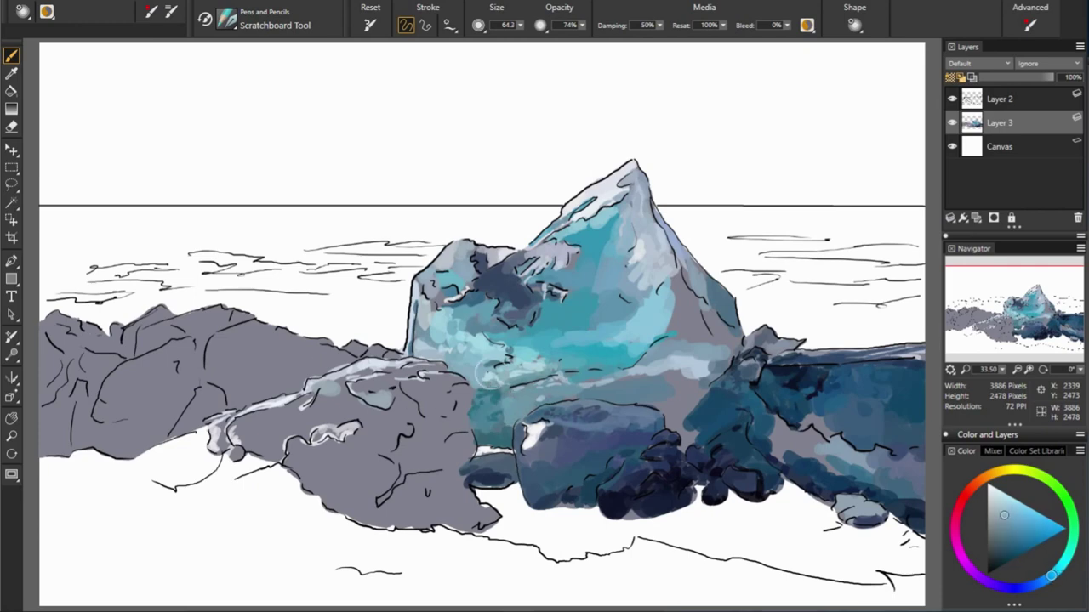
pyautogui.keyDown('alt'); pyautogui.click(393, 348); pyautogui.keyUp('alt')
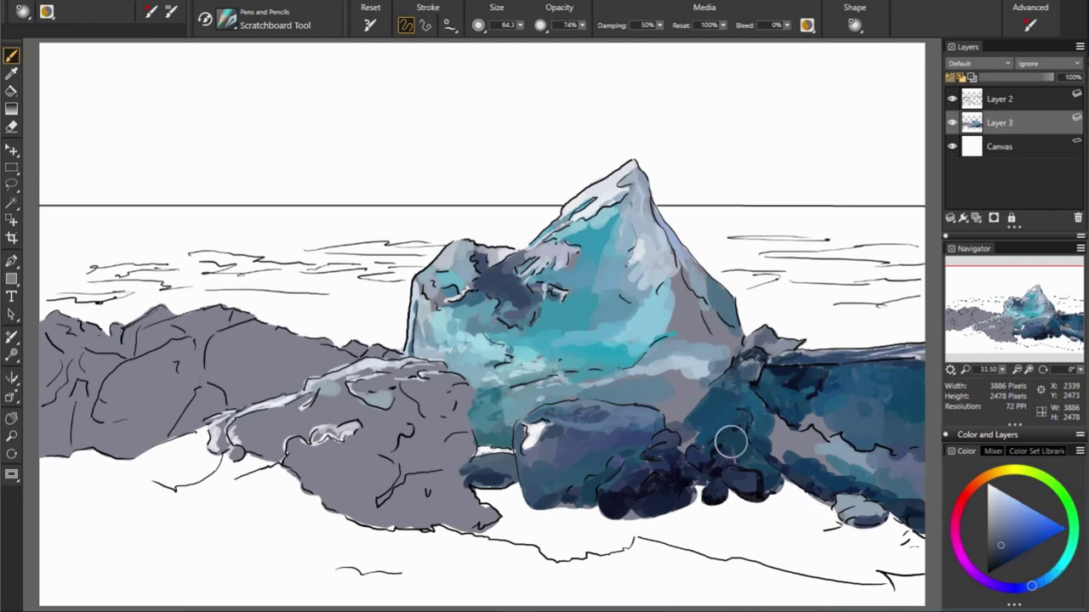
pyautogui.moveTo(366, 438); pyautogui.dragTo(408, 408)
pyautogui.keyDown('alt'); pyautogui.click(808, 417); pyautogui.keyUp('alt')
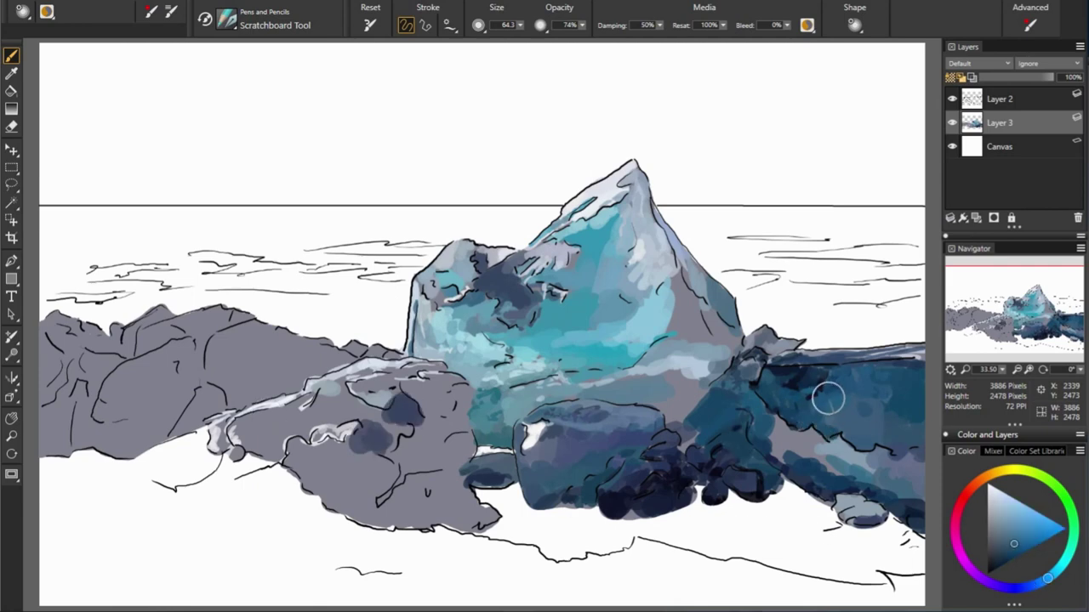
# Step: Dab lighter blue-grey, darker blue and light grey tones onto the rock left of the ice
pyautogui.keyDown('alt'); pyautogui.click(833, 438); pyautogui.keyUp('alt')
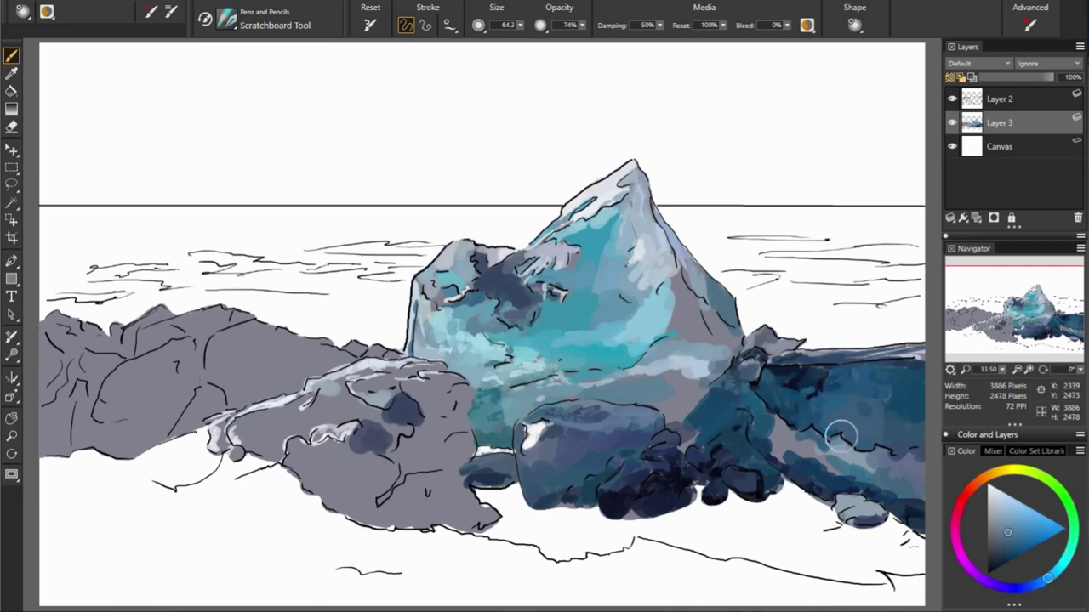
pyautogui.keyDown('alt'); pyautogui.click(913, 475); pyautogui.keyUp('alt')
pyautogui.keyDown('alt'); pyautogui.click(796, 445); pyautogui.keyUp('alt')
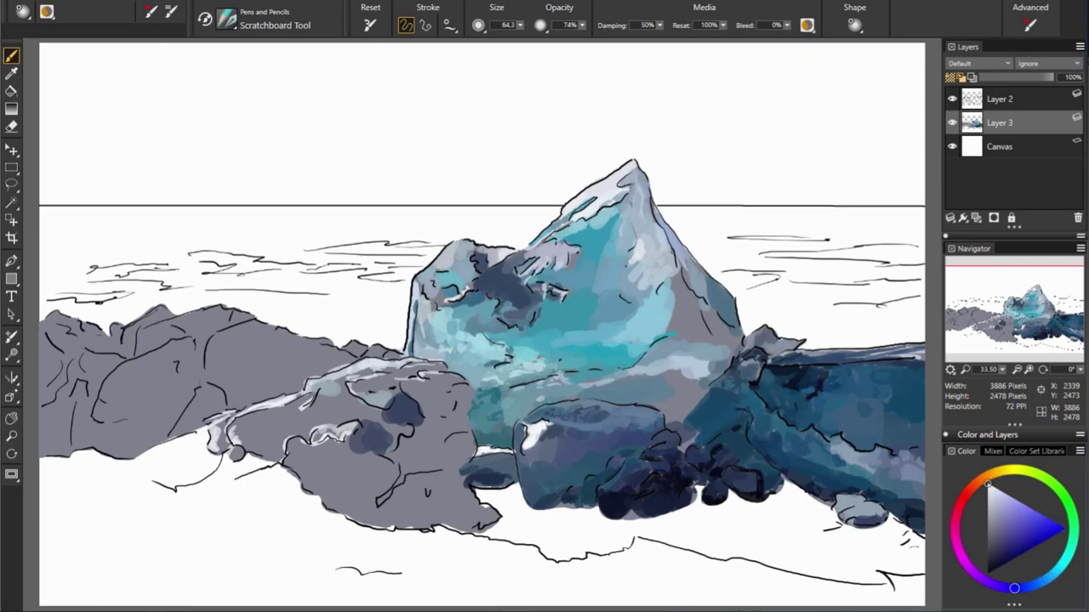
pyautogui.keyDown('alt'); pyautogui.click(280, 436); pyautogui.keyUp('alt')
pyautogui.keyDown('alt'); pyautogui.click(336, 436); pyautogui.keyUp('alt')
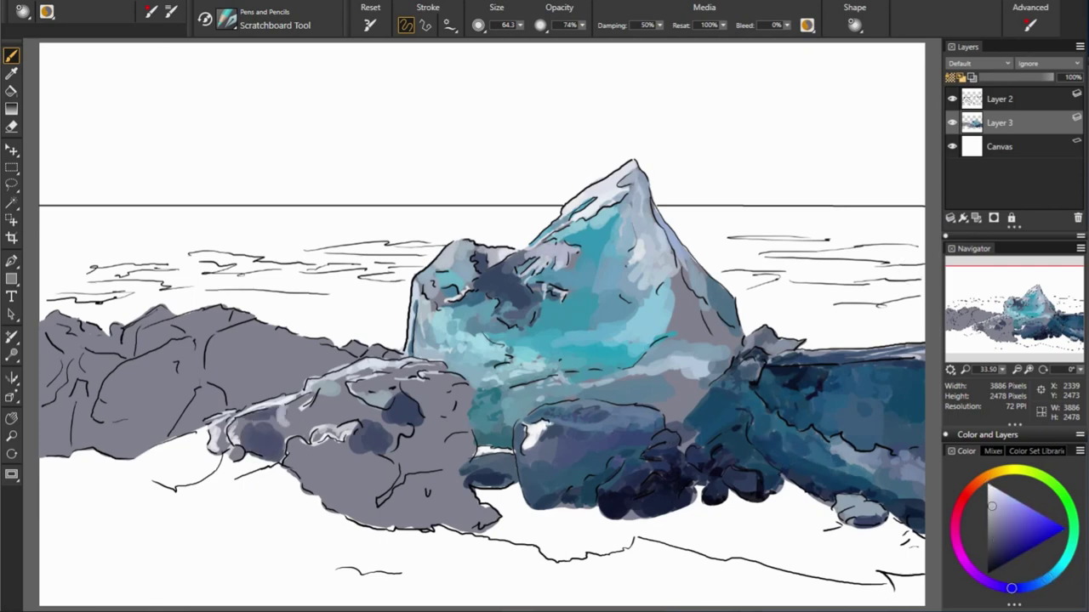
pyautogui.keyDown('alt'); pyautogui.click(294, 438); pyautogui.keyUp('alt')
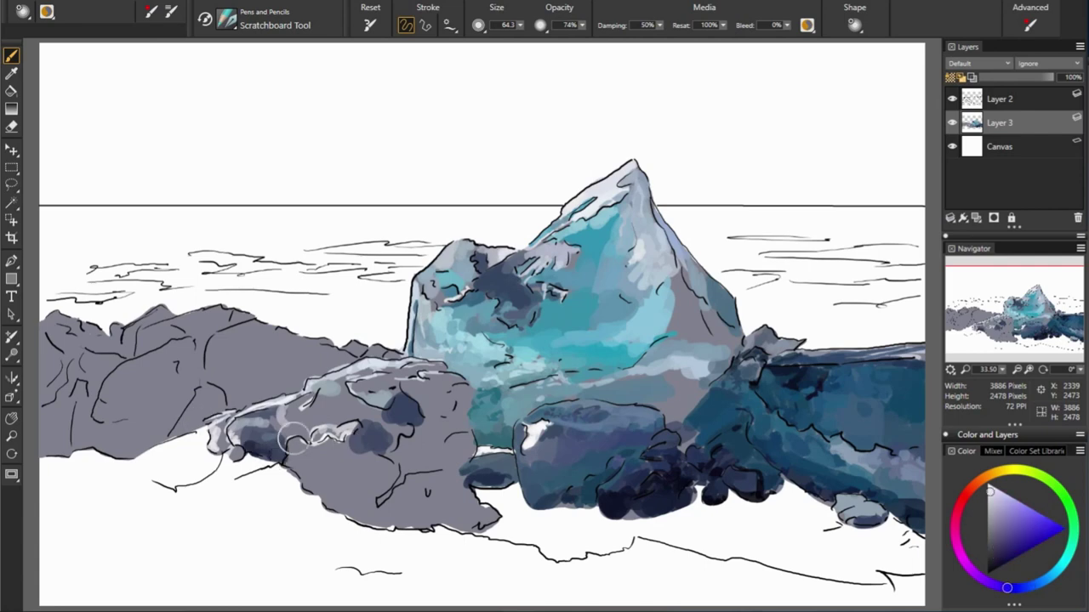
# Step: Sample varied rock tones and work them across the grey rock
pyautogui.keyDown('alt'); pyautogui.click(247, 400); pyautogui.keyUp('alt')
pyautogui.keyDown('alt'); pyautogui.click(298, 405); pyautogui.keyUp('alt')
pyautogui.keyDown('alt'); pyautogui.click(546, 414); pyautogui.keyUp('alt')
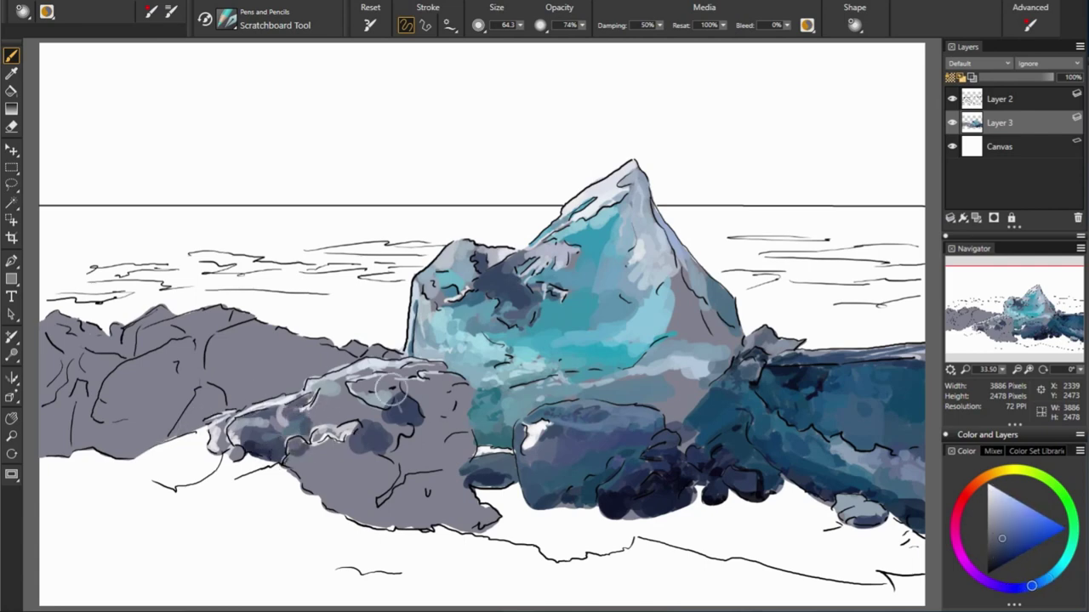
pyautogui.keyDown('alt'); pyautogui.click(339, 410); pyautogui.keyUp('alt')
pyautogui.keyDown('alt'); pyautogui.click(222, 391); pyautogui.keyUp('alt')
pyautogui.keyDown('alt'); pyautogui.click(357, 398); pyautogui.keyUp('alt')
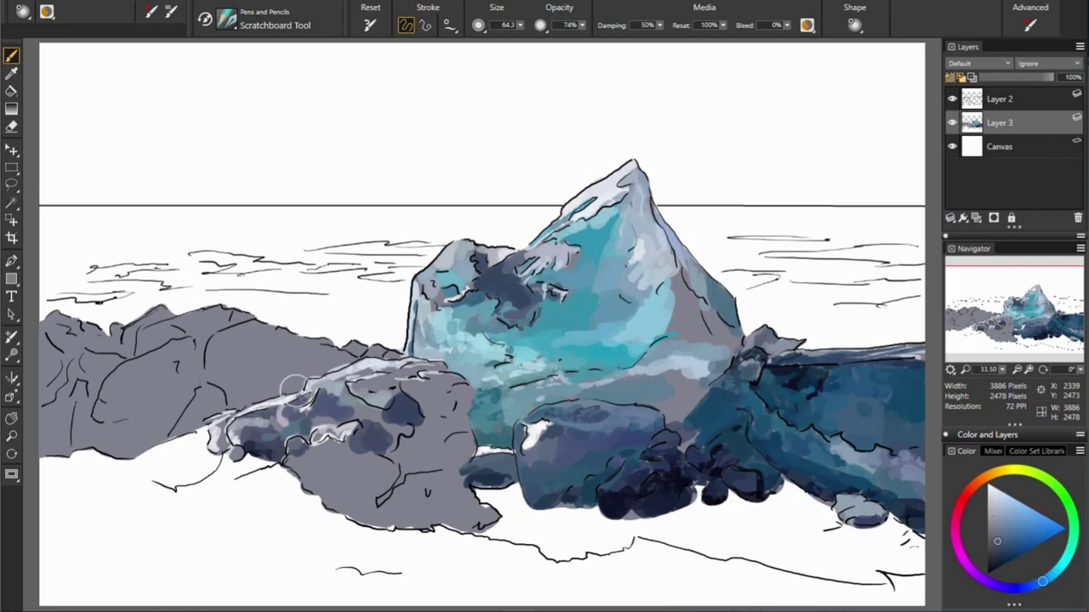
# Step: Add a darker rock tone, near-white highlights and cyan-blue where the rock meets the ice
pyautogui.keyDown('alt'); pyautogui.click(399, 379); pyautogui.keyUp('alt')
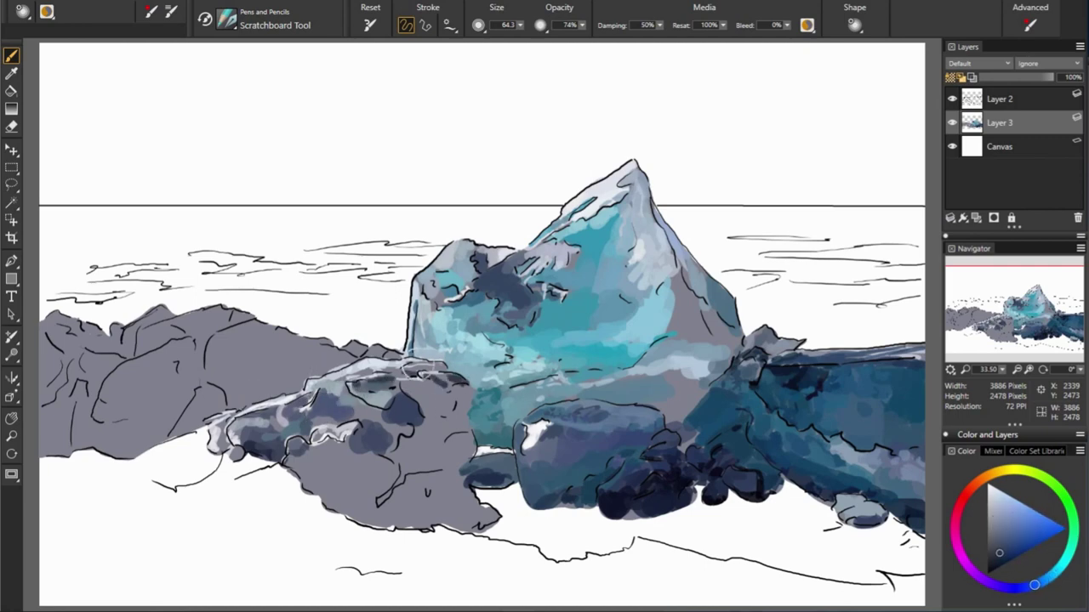
pyautogui.keyDown('alt'); pyautogui.click(468, 395); pyautogui.keyUp('alt')
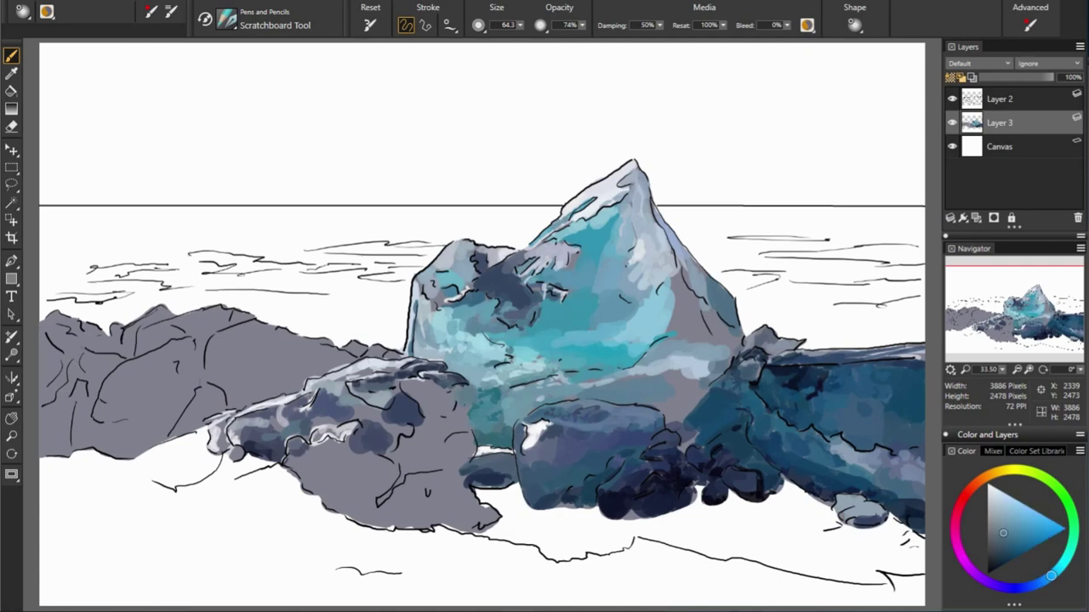
pyautogui.keyDown('alt'); pyautogui.click(744, 407); pyautogui.keyUp('alt')
pyautogui.keyDown('alt'); pyautogui.click(433, 425); pyautogui.keyUp('alt')
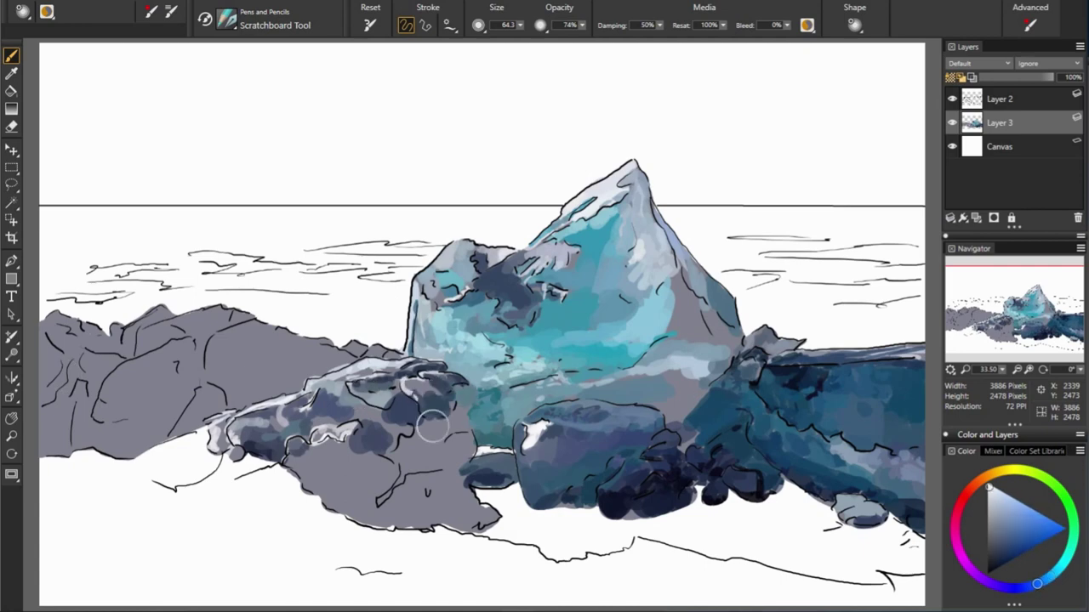
pyautogui.keyDown('alt'); pyautogui.click(303, 378); pyautogui.keyUp('alt')
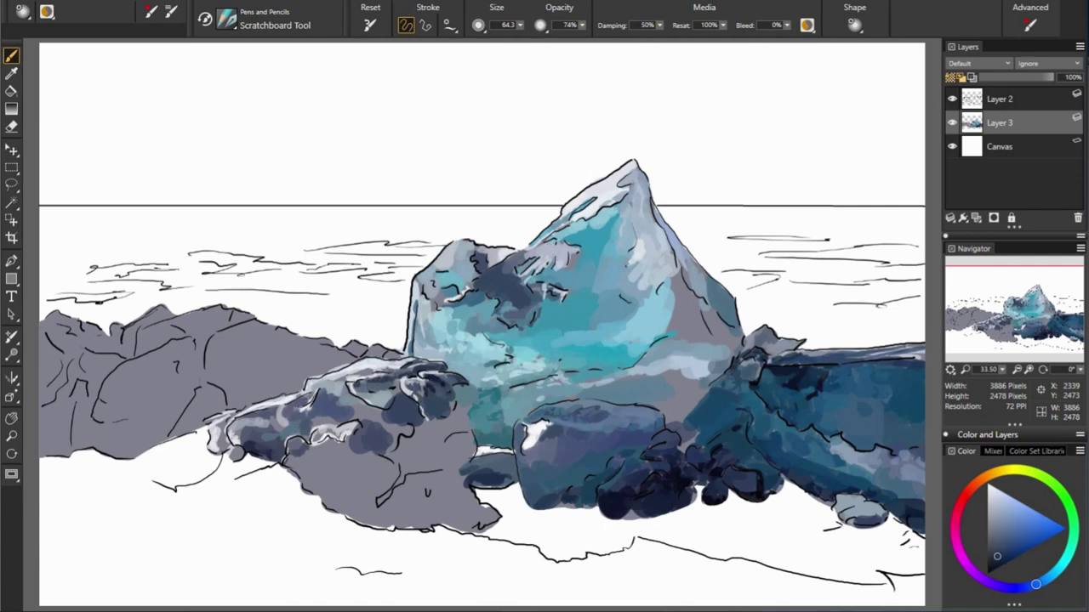
pyautogui.keyDown('alt'); pyautogui.click(290, 398); pyautogui.keyUp('alt')
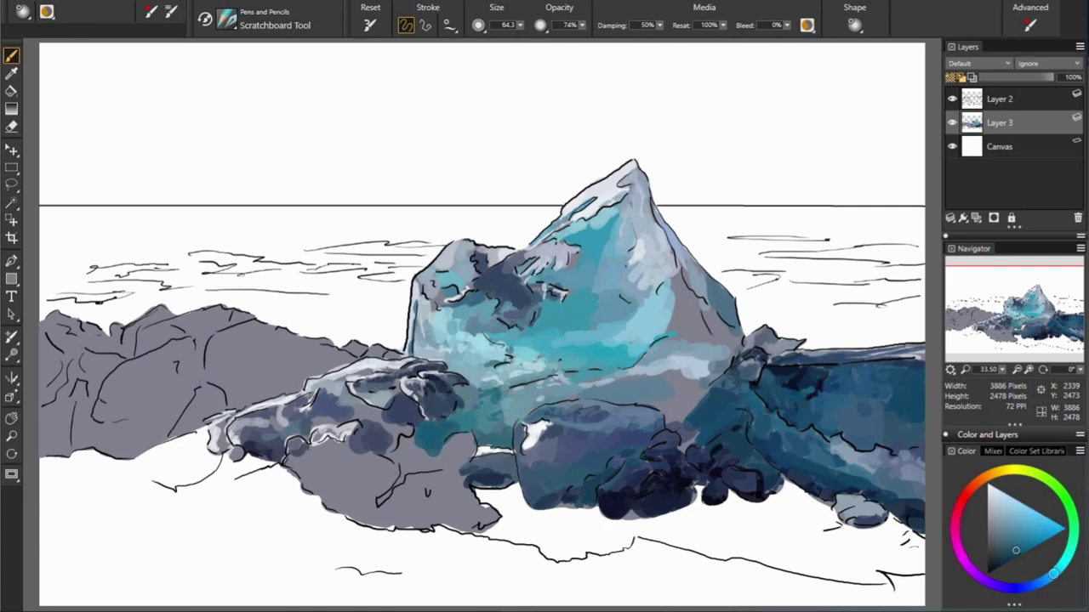
pyautogui.keyDown('alt'); pyautogui.click(410, 435); pyautogui.keyUp('alt')
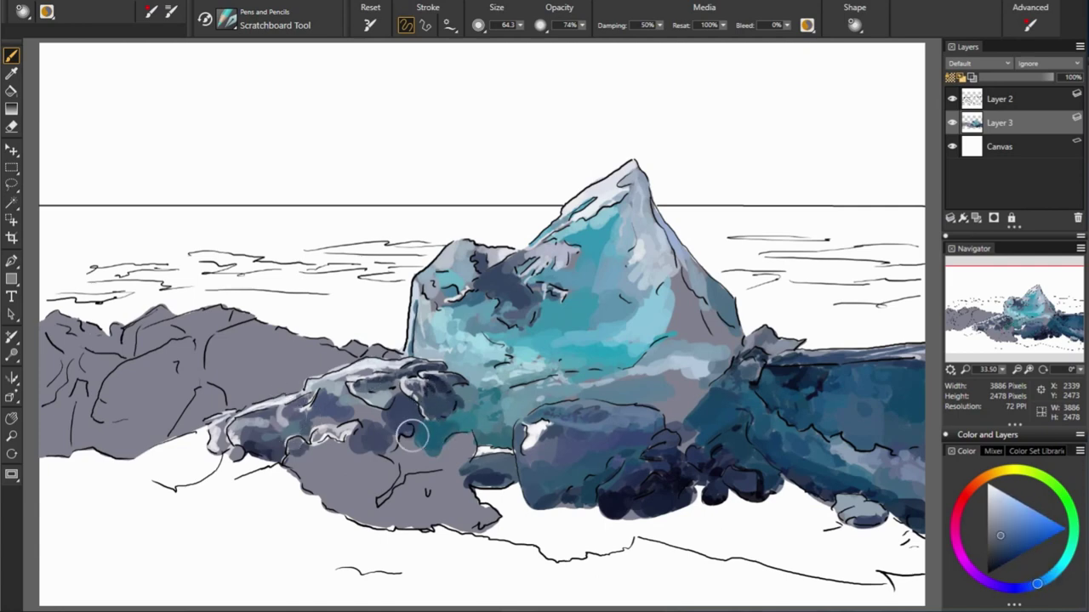
# Step: Paint near-black navy strokes over the lower grey rock
pyautogui.keyDown('alt'); pyautogui.click(766, 430); pyautogui.keyUp('alt')
pyautogui.moveTo(376, 505)
pyautogui.mouseDown()
pyautogui.moveTo(407, 467)
pyautogui.moveTo(396, 510)
pyautogui.mouseUp()
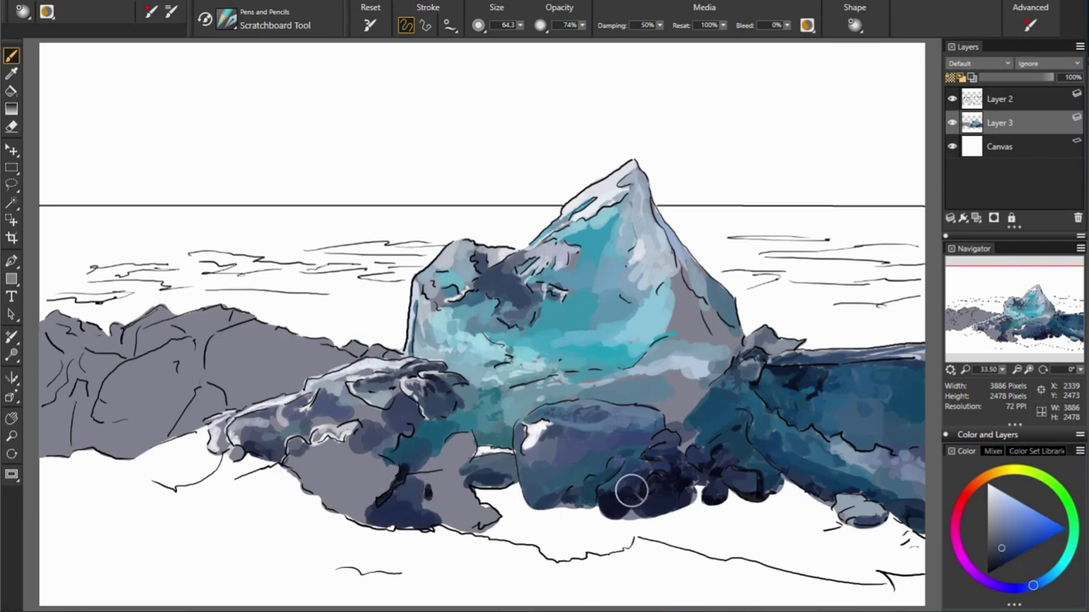
pyautogui.moveTo(469, 503)
pyautogui.mouseDown()
pyautogui.moveTo(489, 520)
pyautogui.moveTo(430, 515)
pyautogui.moveTo(423, 482)
pyautogui.mouseUp()
pyautogui.keyDown('alt'); pyautogui.click(482, 529); pyautogui.keyUp('alt')
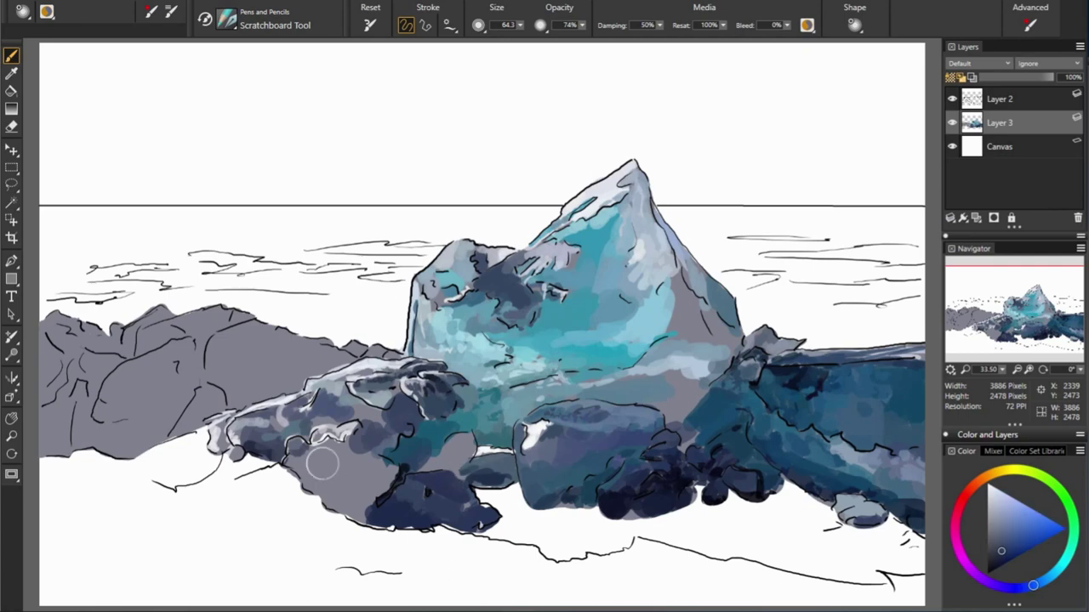
# Step: Layer darker blue strokes down the lower-left rock
pyautogui.keyDown('alt'); pyautogui.click(241, 439); pyautogui.keyUp('alt')
pyautogui.keyDown('alt'); pyautogui.click(421, 433); pyautogui.keyUp('alt')
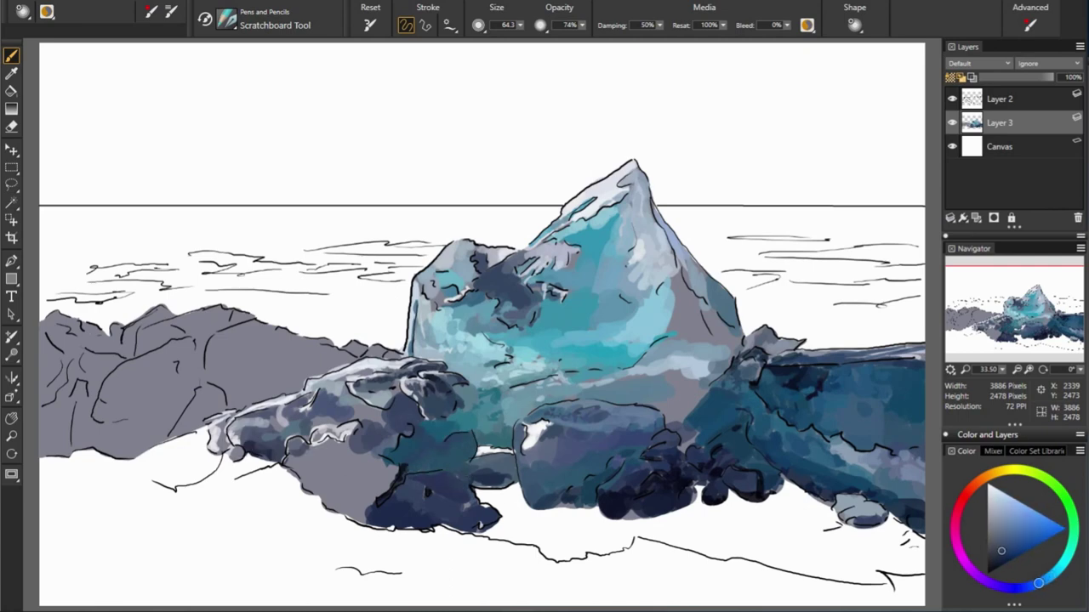
pyautogui.keyDown('alt'); pyautogui.click(261, 433); pyautogui.keyUp('alt')
pyautogui.keyDown('alt'); pyautogui.click(462, 405); pyautogui.keyUp('alt')
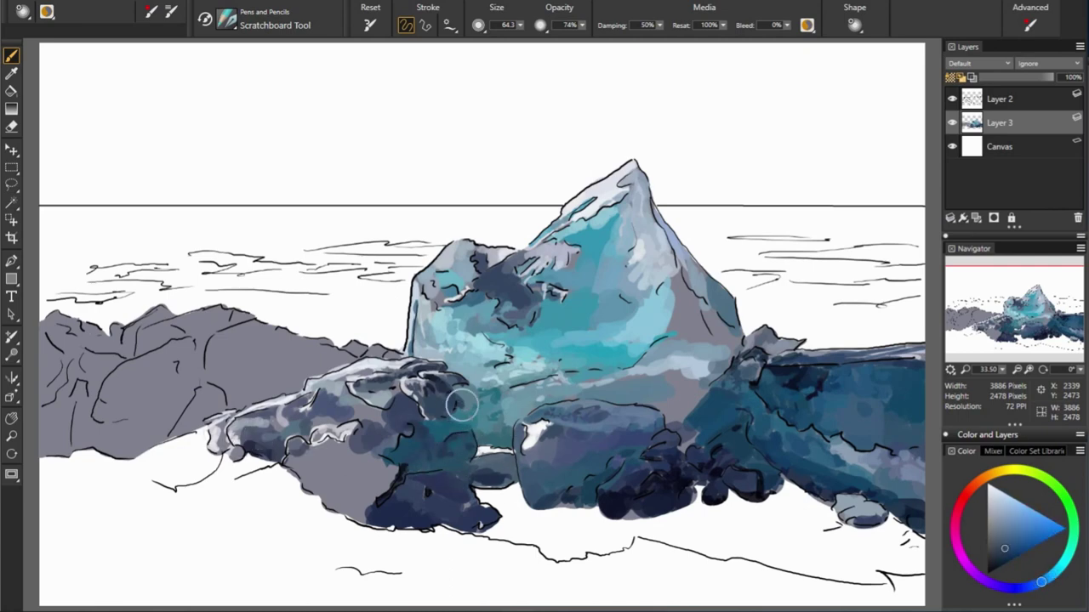
pyautogui.keyDown('alt'); pyautogui.click(480, 424); pyautogui.keyUp('alt')
pyautogui.keyDown('alt'); pyautogui.click(432, 462); pyautogui.keyUp('alt')
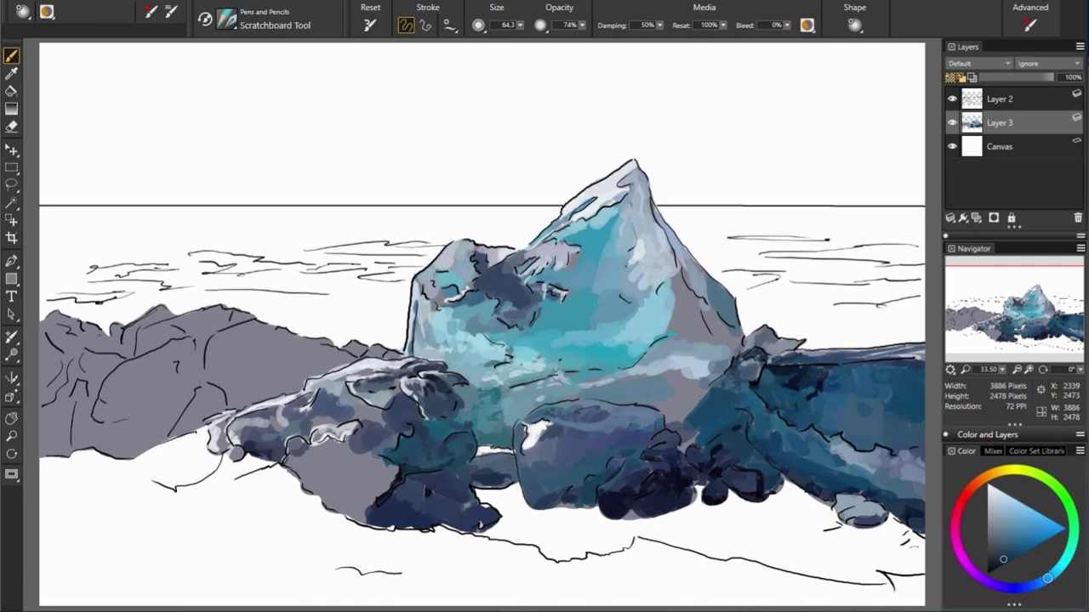
pyautogui.keyDown('alt'); pyautogui.click(372, 462); pyautogui.keyUp('alt')
pyautogui.moveTo(368, 459); pyautogui.dragTo(356, 502)
# Step: Deepen the lower-left rock further with darker blue and navy strokes
pyautogui.keyDown('alt'); pyautogui.click(519, 492); pyautogui.keyUp('alt')
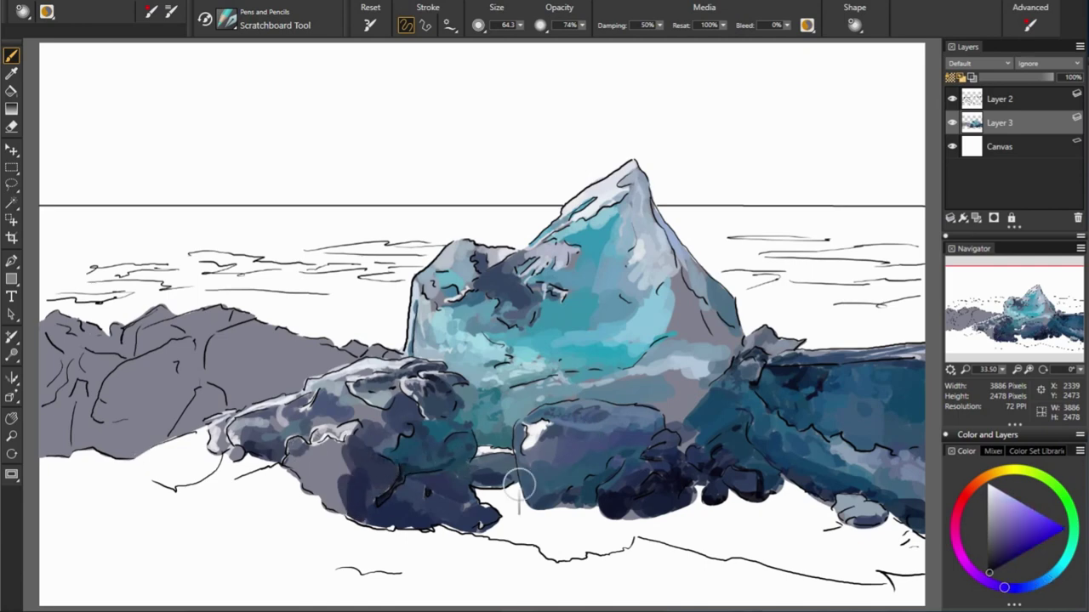
pyautogui.keyDown('alt'); pyautogui.click(567, 492); pyautogui.keyUp('alt')
pyautogui.keyDown('alt'); pyautogui.click(605, 489); pyautogui.keyUp('alt')
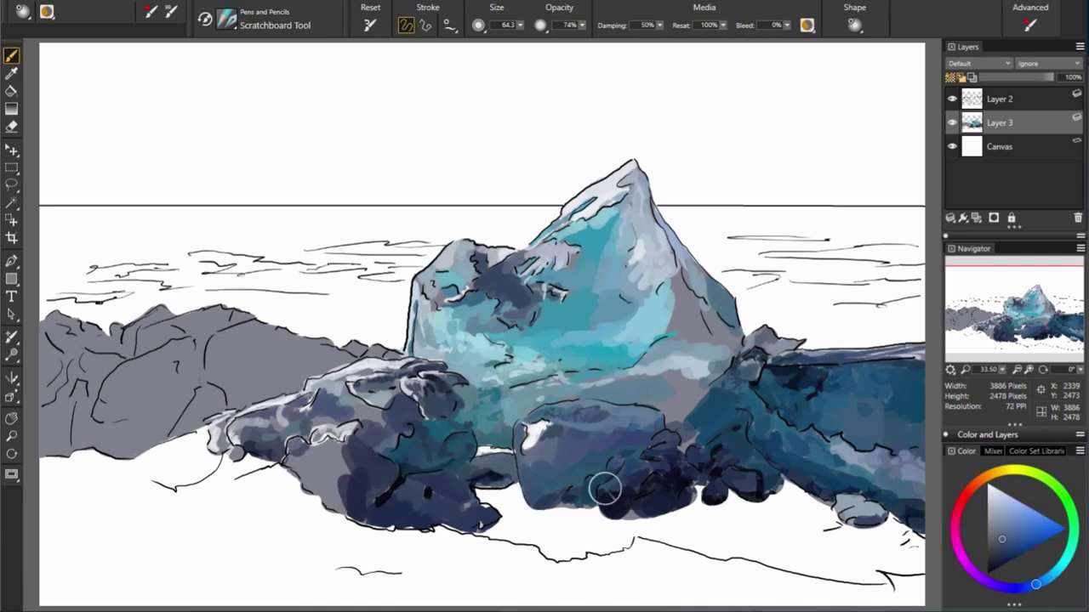
pyautogui.keyDown('alt'); pyautogui.click(623, 452); pyautogui.keyUp('alt')
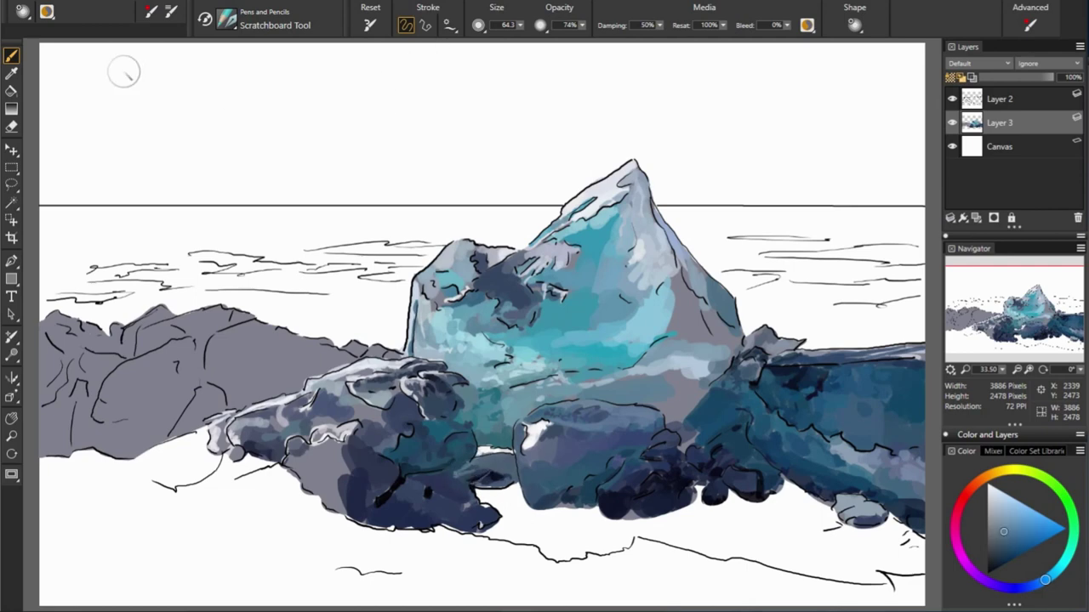
pyautogui.keyDown('alt'); pyautogui.click(509, 475); pyautogui.keyUp('alt')
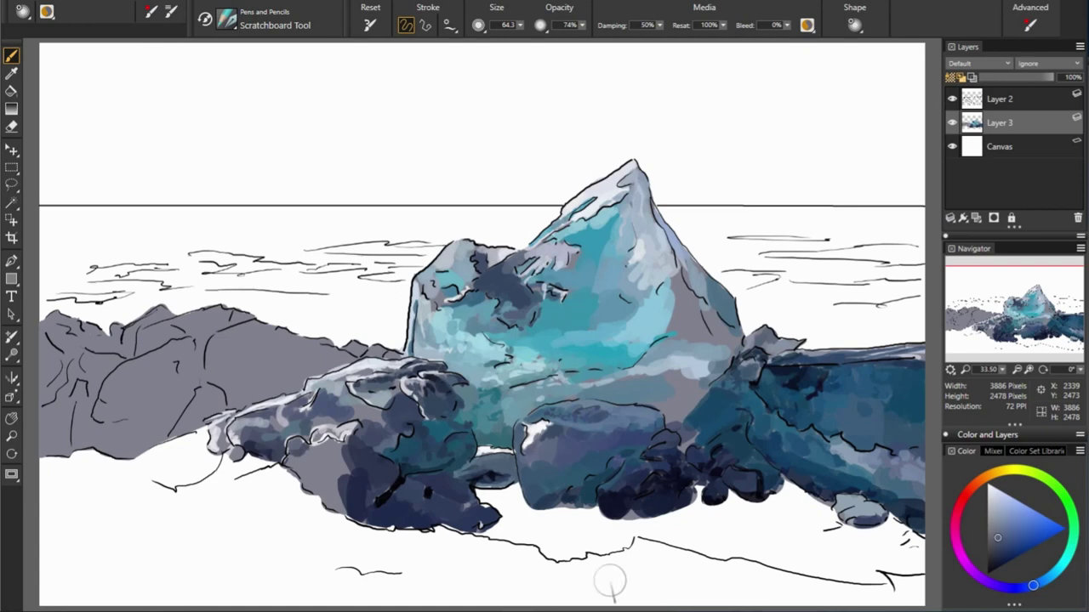
pyautogui.keyDown('alt'); pyautogui.click(344, 423); pyautogui.keyUp('alt')
pyautogui.keyDown('alt'); pyautogui.click(343, 443); pyautogui.keyUp('alt')
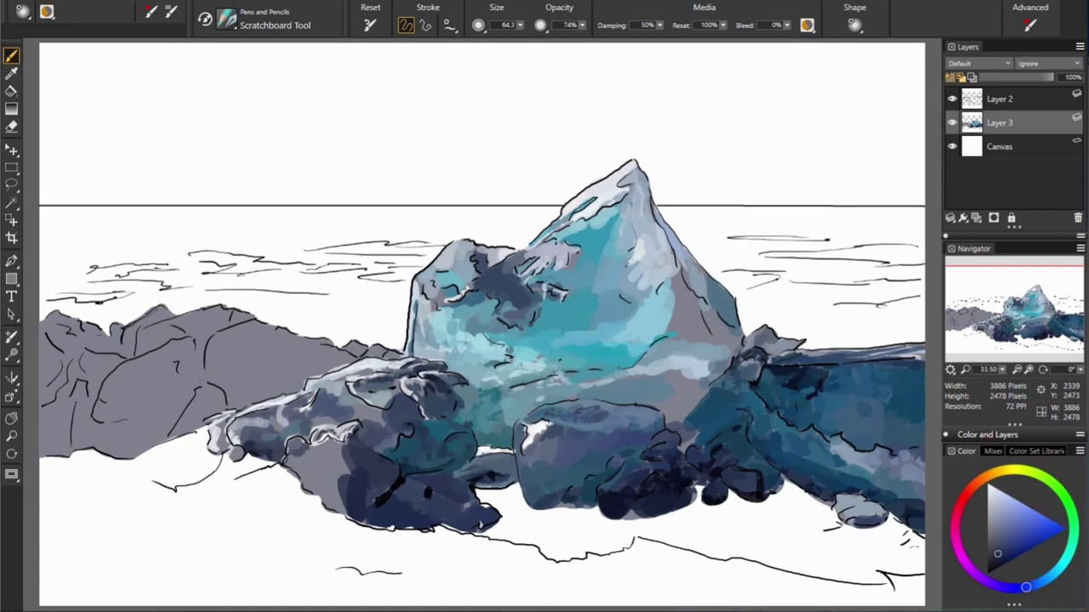
pyautogui.keyDown('alt'); pyautogui.click(479, 460); pyautogui.keyUp('alt')
pyautogui.keyDown('alt'); pyautogui.click(392, 451); pyautogui.keyUp('alt')
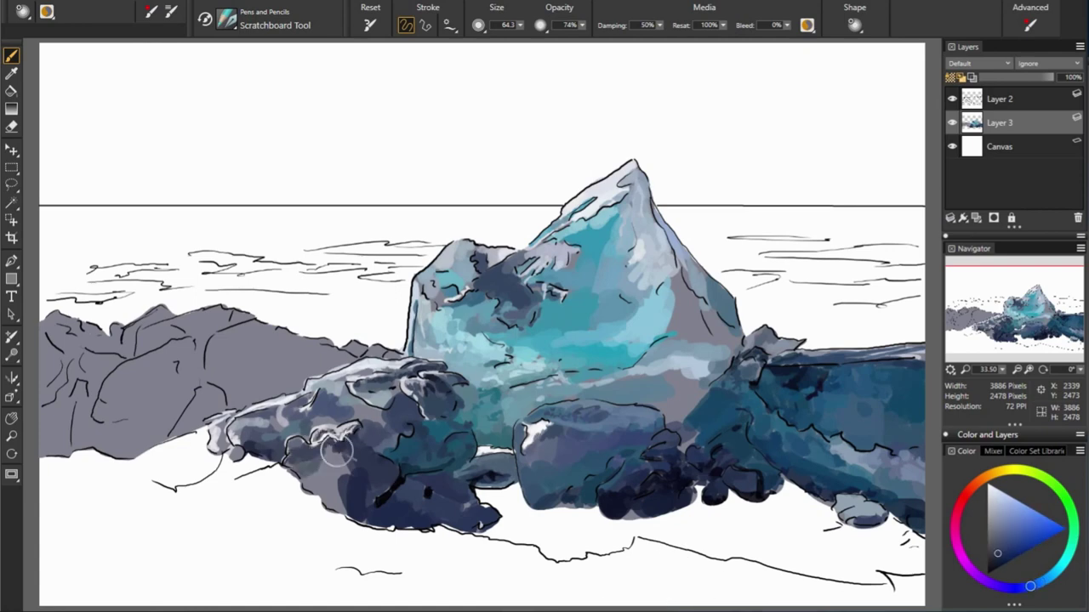
pyautogui.moveTo(340, 446); pyautogui.dragTo(339, 510)
# Step: Hide line-art Layer 2 and make the colour layer active again
pyautogui.keyDown('alt'); pyautogui.click(347, 430); pyautogui.keyUp('alt')
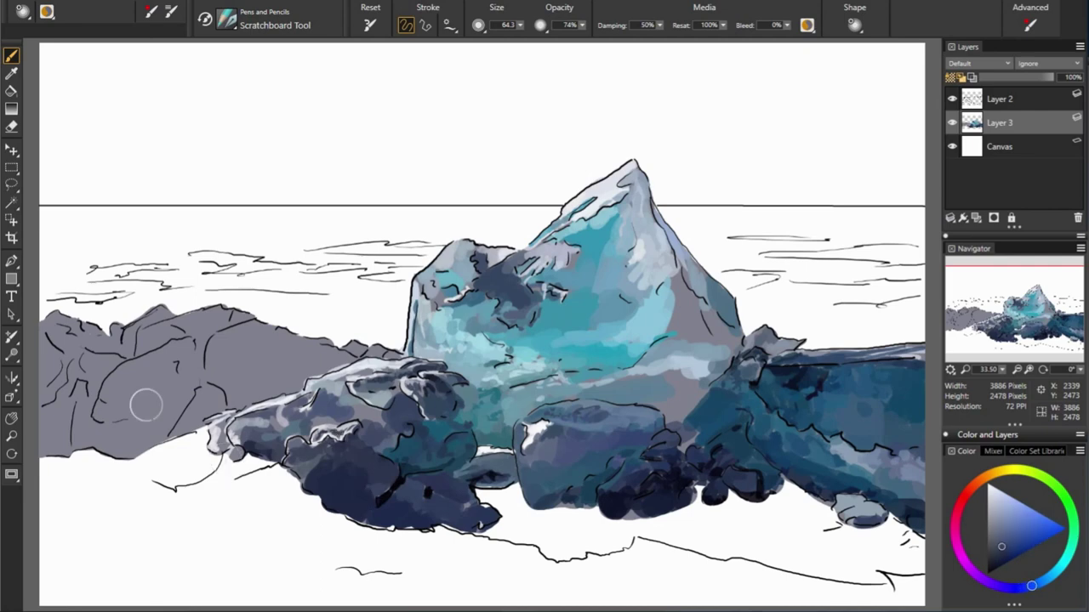
pyautogui.keyDown('alt'); pyautogui.click(356, 425); pyautogui.keyUp('alt')
pyautogui.keyDown('alt'); pyautogui.click(242, 391); pyautogui.keyUp('alt')
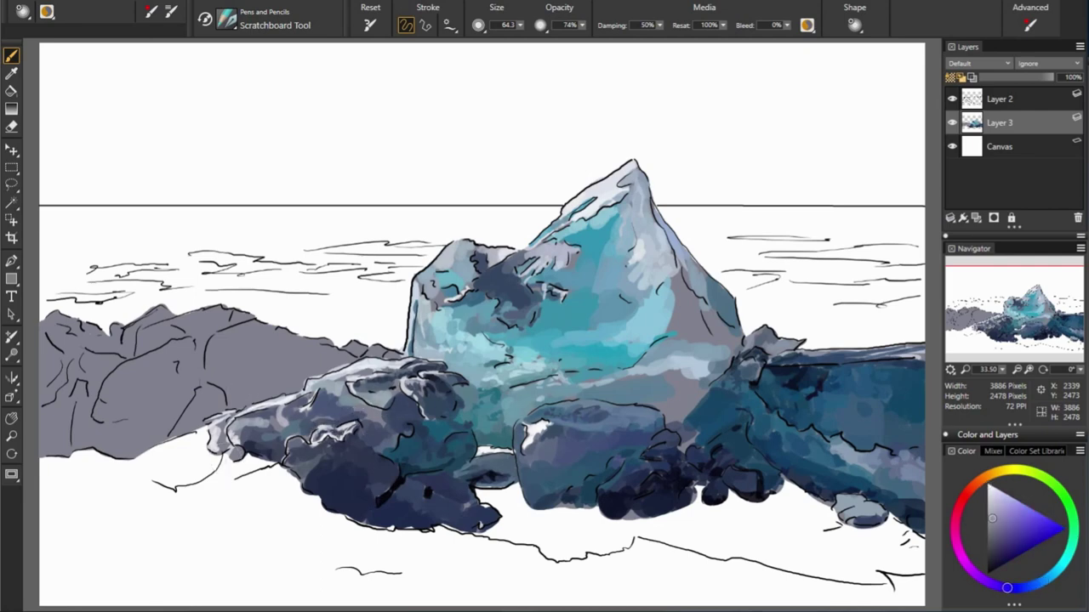
pyautogui.keyDown('alt'); pyautogui.click(367, 393); pyautogui.keyUp('alt')
pyautogui.hotkey('alt', ']')
pyautogui.keyDown('alt'); pyautogui.click(384, 347); pyautogui.keyUp('alt')
pyautogui.hotkey('alt', '[')
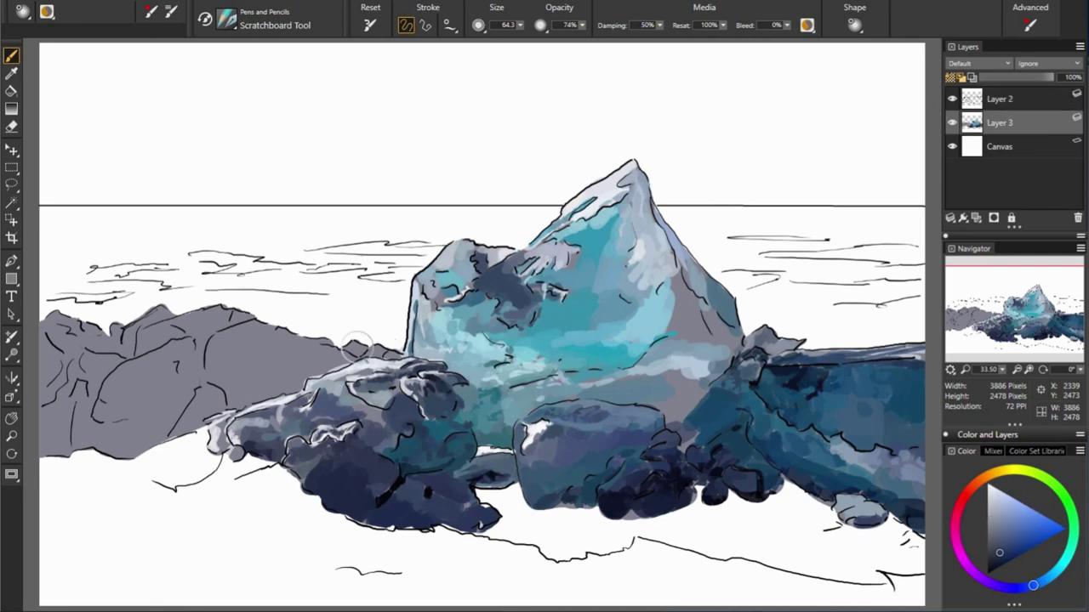
pyautogui.click(952, 98)
# Step: Set the brush size to 21.1 and brush light blue-grey over the ice block's right flank
pyautogui.keyDown('alt'); pyautogui.click(385, 406); pyautogui.keyUp('alt')
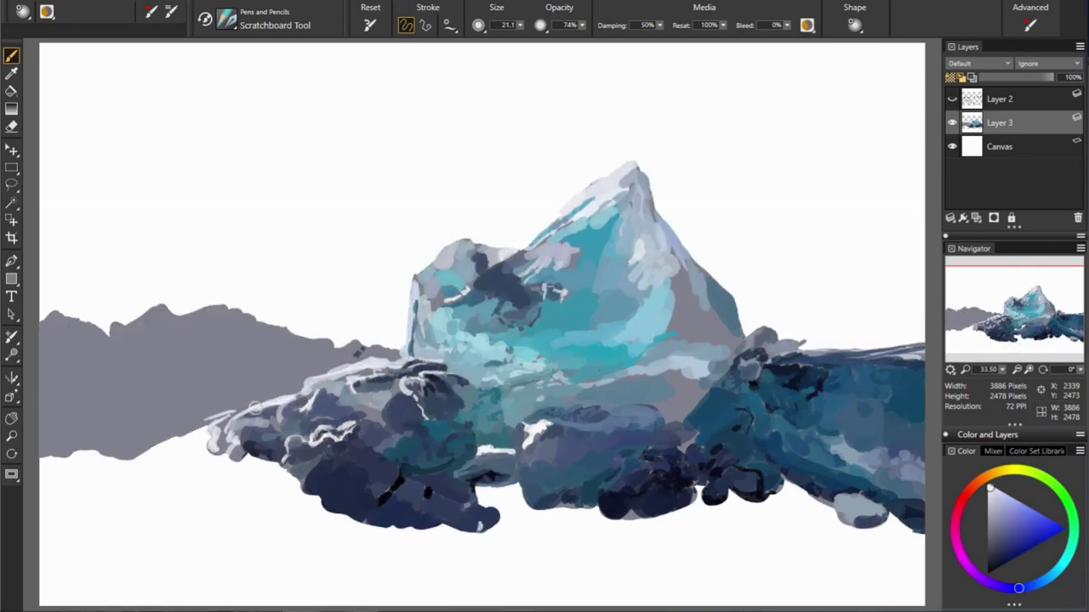
pyautogui.moveTo(685, 425); pyautogui.dragTo(705, 390)
pyautogui.keyDown('alt'); pyautogui.click(705, 390); pyautogui.keyUp('alt')
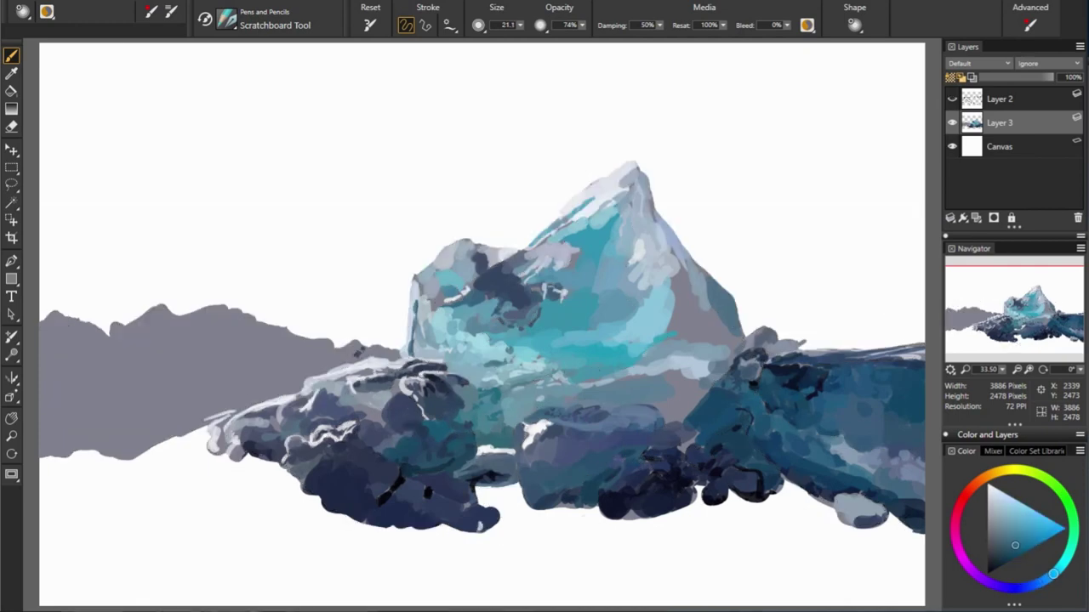
pyautogui.keyDown('alt'); pyautogui.click(693, 332); pyautogui.keyUp('alt')
pyautogui.moveTo(672, 336); pyautogui.dragTo(723, 272)
pyautogui.moveTo(719, 345)
pyautogui.mouseDown()
pyautogui.moveTo(740, 319)
pyautogui.moveTo(727, 294)
pyautogui.mouseUp()
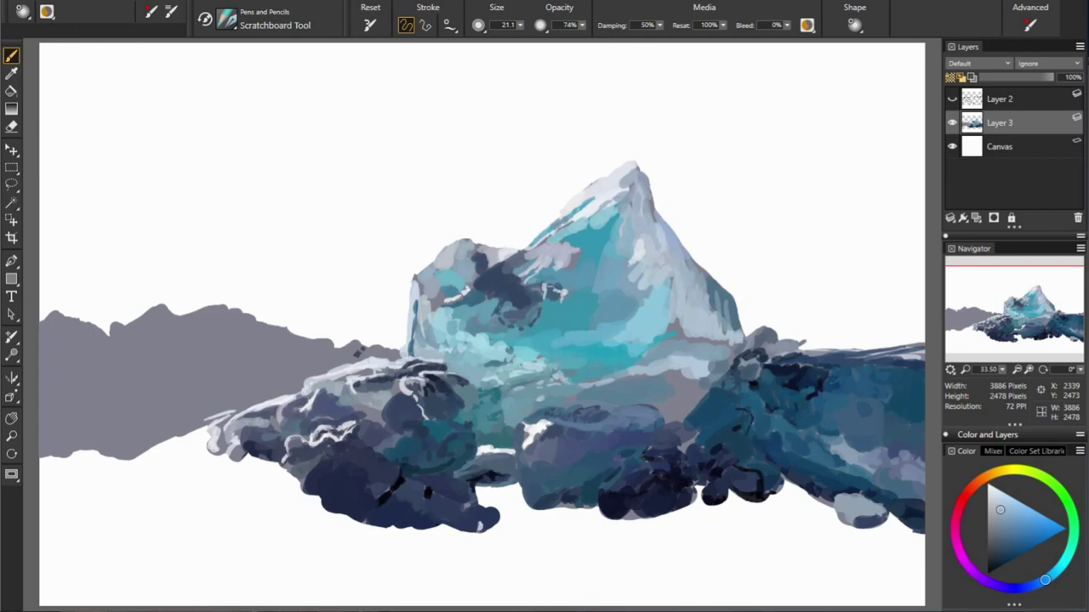
# Step: Paint light blue strokes and pale grey dabs on the iceberg's right face
pyautogui.keyDown('alt'); pyautogui.click(670, 289); pyautogui.keyUp('alt')
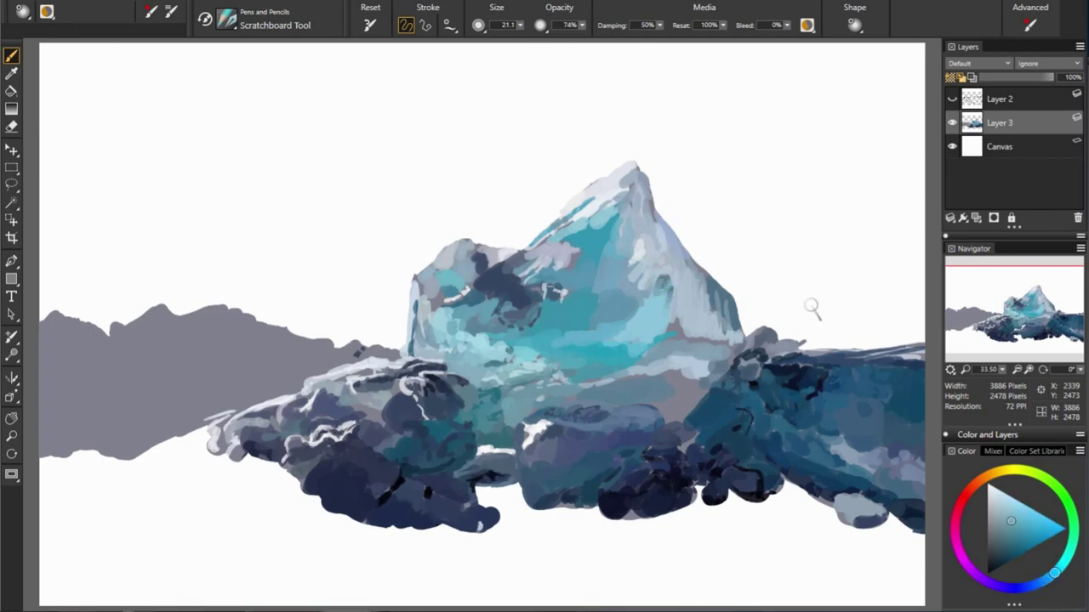
pyautogui.moveTo(663, 297); pyautogui.dragTo(647, 283)
pyautogui.keyDown('alt'); pyautogui.click(629, 255); pyautogui.keyUp('alt')
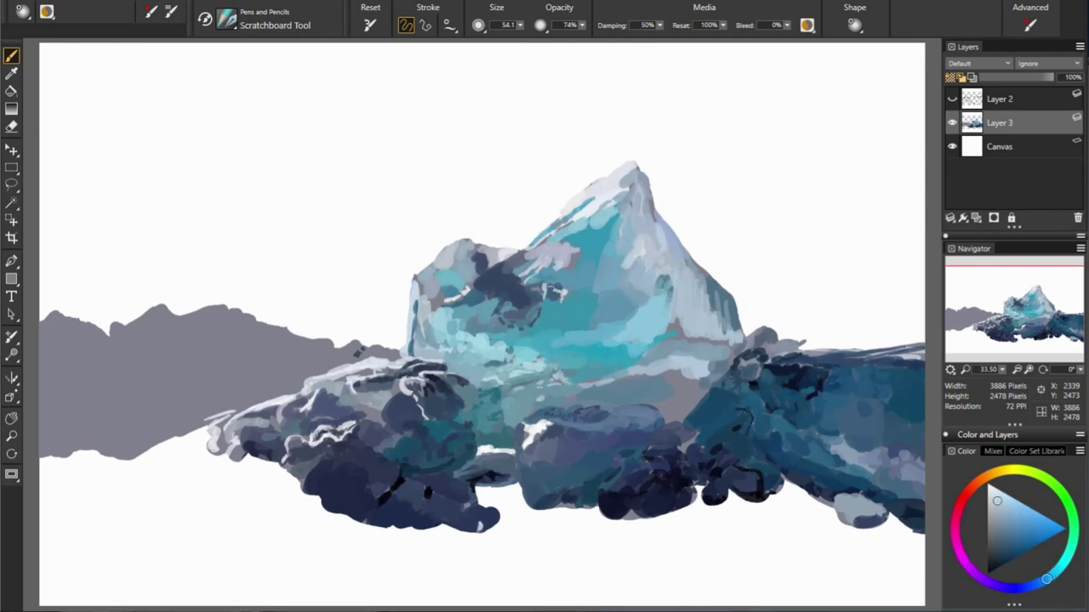
pyautogui.moveTo(612, 247)
pyautogui.mouseDown()
pyautogui.moveTo(553, 270)
pyautogui.moveTo(510, 259)
pyautogui.mouseUp()
pyautogui.keyDown('alt'); pyautogui.click(564, 247); pyautogui.keyUp('alt')
pyautogui.keyDown('alt'); pyautogui.click(540, 250); pyautogui.keyUp('alt')
pyautogui.keyDown('alt'); pyautogui.click(611, 255); pyautogui.keyUp('alt')
# Step: Sample darker saturated blues, paler greyish blues and a near-white violet-blue from the ice
pyautogui.keyDown('alt'); pyautogui.click(493, 269); pyautogui.keyUp('alt')
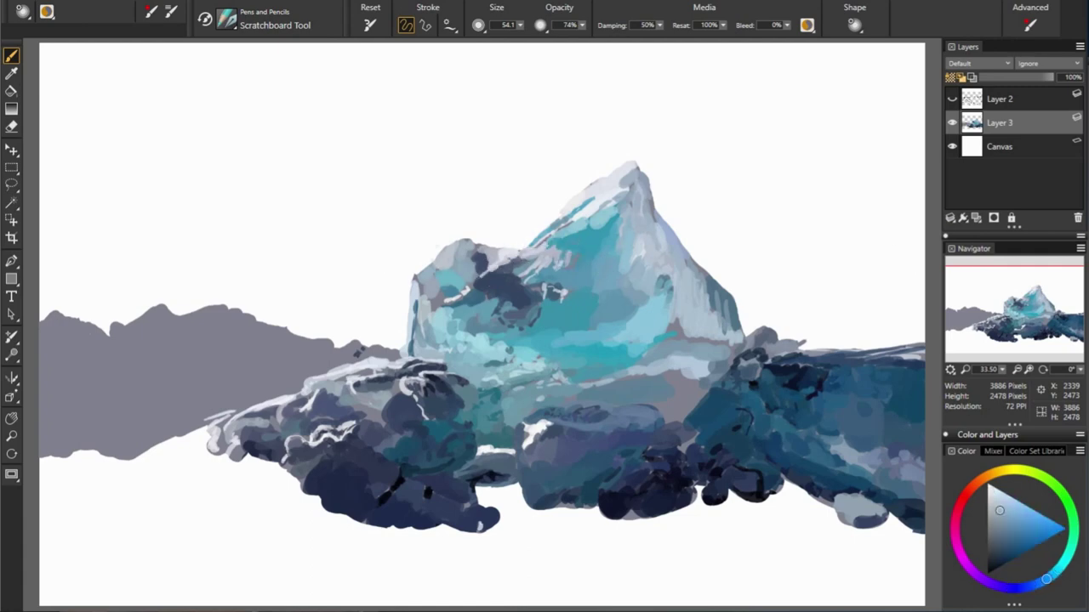
pyautogui.keyDown('alt'); pyautogui.click(598, 277); pyautogui.keyUp('alt')
pyautogui.keyDown('alt'); pyautogui.click(491, 304); pyautogui.keyUp('alt')
pyautogui.keyDown('alt'); pyautogui.click(371, 306); pyautogui.keyUp('alt')
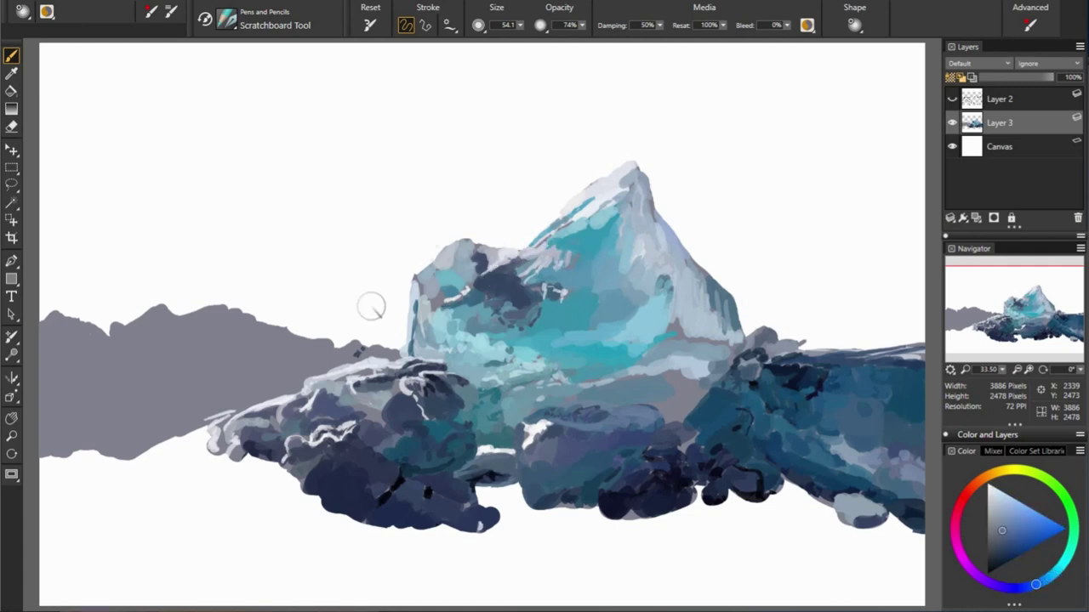
pyautogui.keyDown('alt'); pyautogui.click(437, 296); pyautogui.keyUp('alt')
pyautogui.keyDown('alt'); pyautogui.click(409, 282); pyautogui.keyUp('alt')
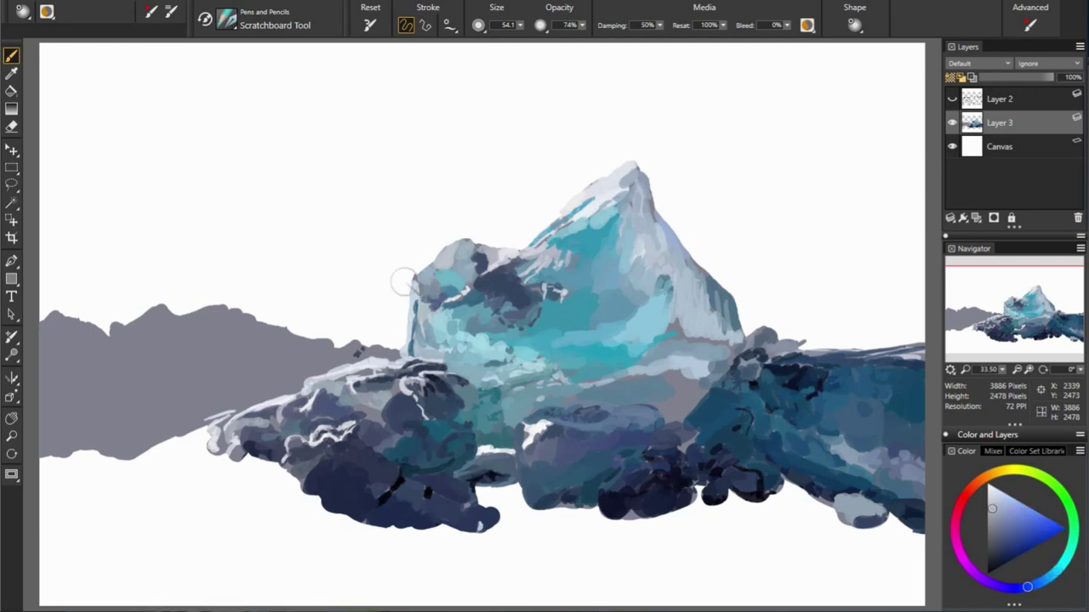
pyautogui.keyDown('alt'); pyautogui.click(428, 281); pyautogui.keyUp('alt')
# Step: Sample light greyish cyan and darker greener blues from the iceberg
pyautogui.keyDown('alt'); pyautogui.click(455, 263); pyautogui.keyUp('alt')
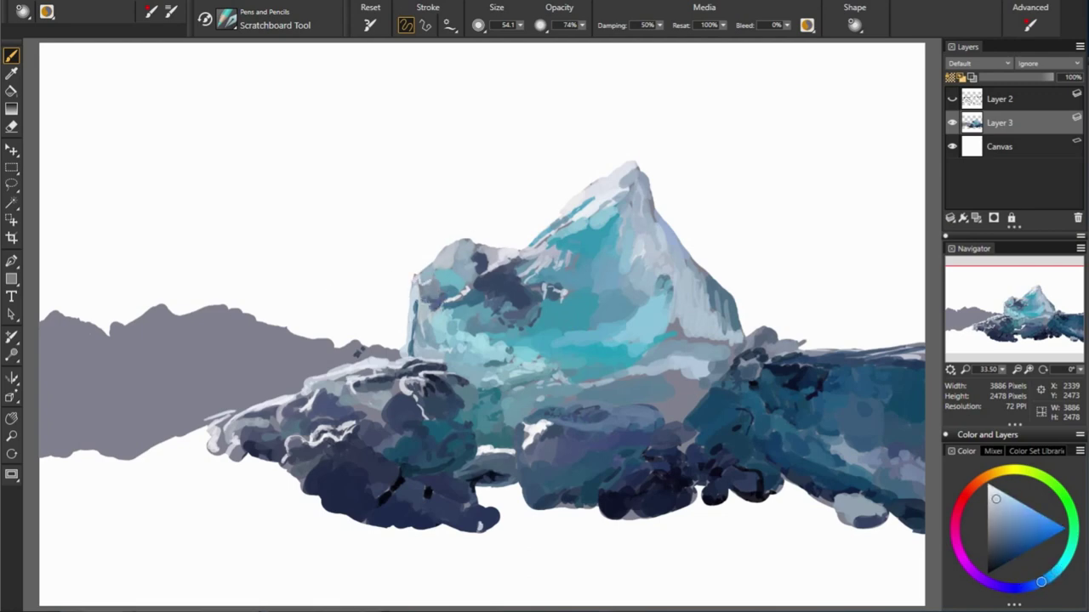
pyautogui.keyDown('alt'); pyautogui.click(701, 347); pyautogui.keyUp('alt')
pyautogui.keyDown('alt'); pyautogui.click(455, 294); pyautogui.keyUp('alt')
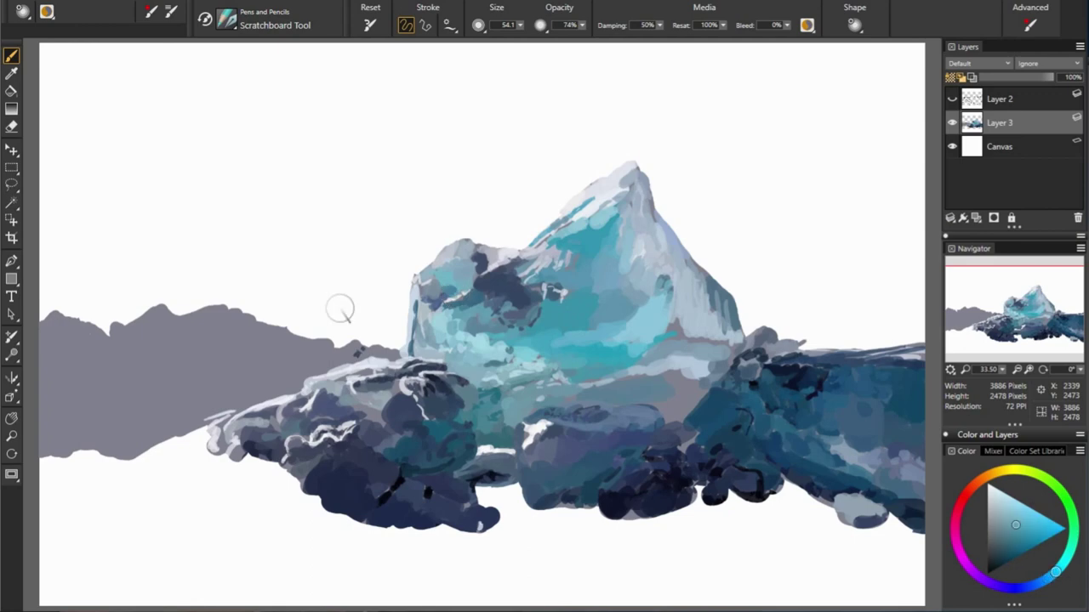
pyautogui.keyDown('alt'); pyautogui.click(443, 313); pyautogui.keyUp('alt')
pyautogui.keyDown('alt'); pyautogui.click(507, 307); pyautogui.keyUp('alt')
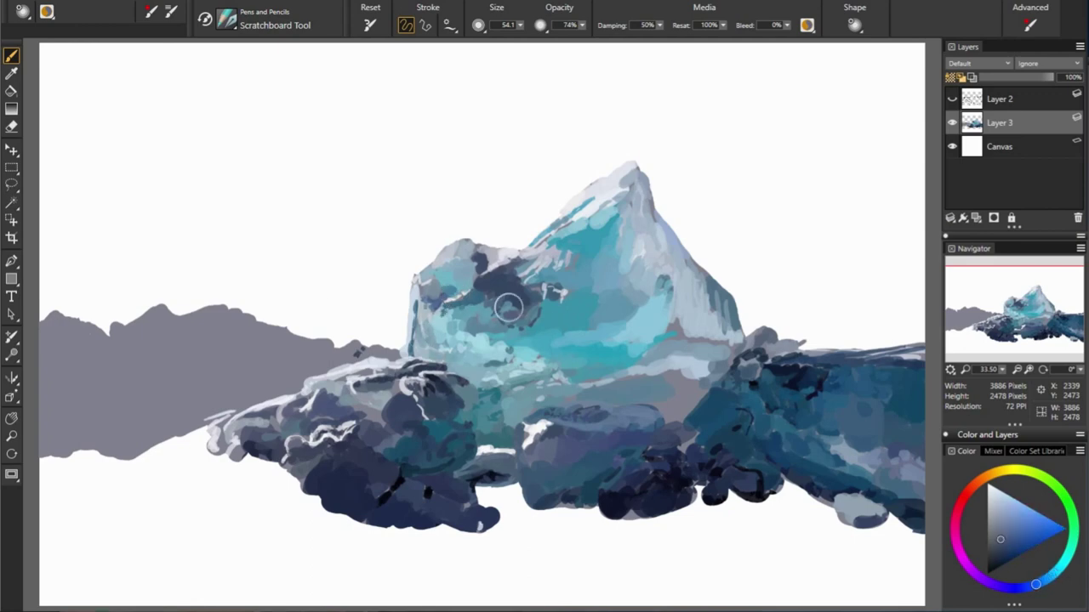
# Step: Pick grey-blues, a near-white highlight colour and a mid cyan-blue from the iceberg
pyautogui.keyDown('alt'); pyautogui.click(557, 240); pyautogui.keyUp('alt')
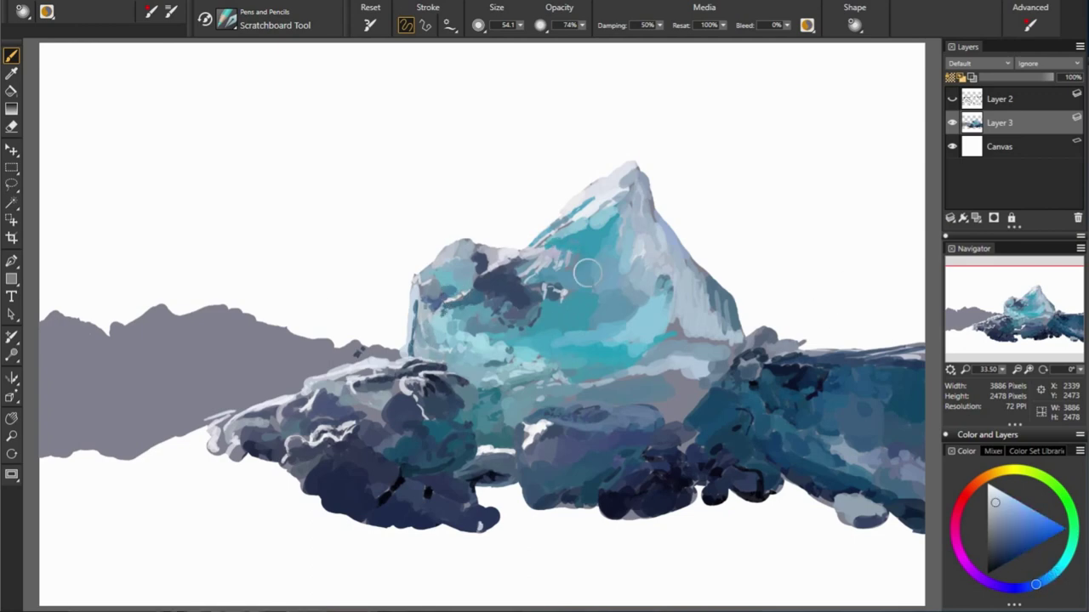
pyautogui.keyDown('alt'); pyautogui.click(792, 339); pyautogui.keyUp('alt')
pyautogui.keyDown('alt'); pyautogui.click(574, 234); pyautogui.keyUp('alt')
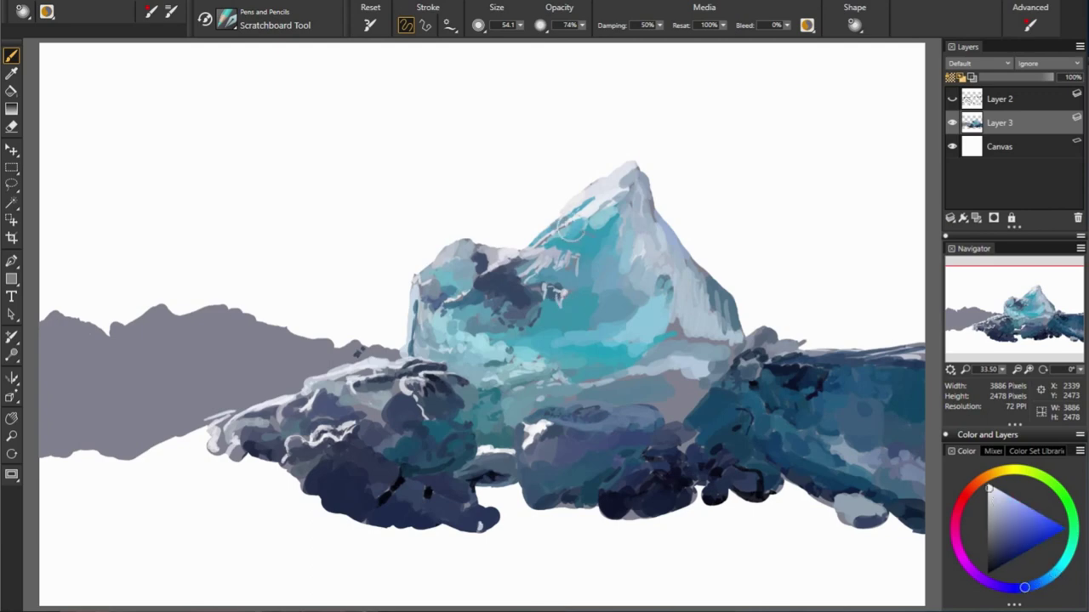
pyautogui.keyDown('alt'); pyautogui.click(722, 232); pyautogui.keyUp('alt')
pyautogui.keyDown('alt'); pyautogui.click(518, 225); pyautogui.keyUp('alt')
pyautogui.click(990, 489)
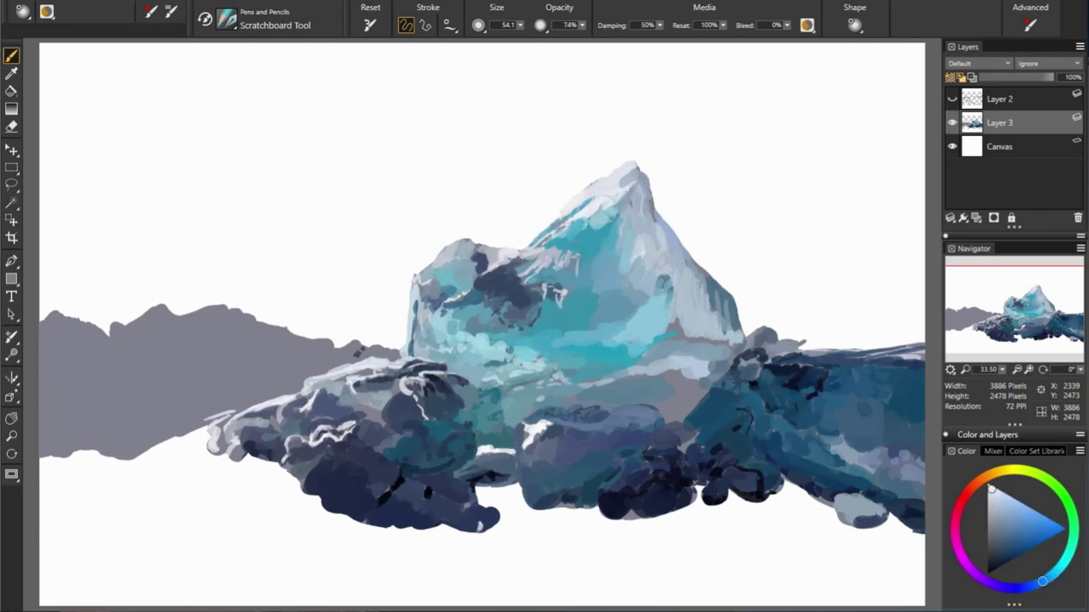
pyautogui.keyDown('alt'); pyautogui.click(614, 218); pyautogui.keyUp('alt')
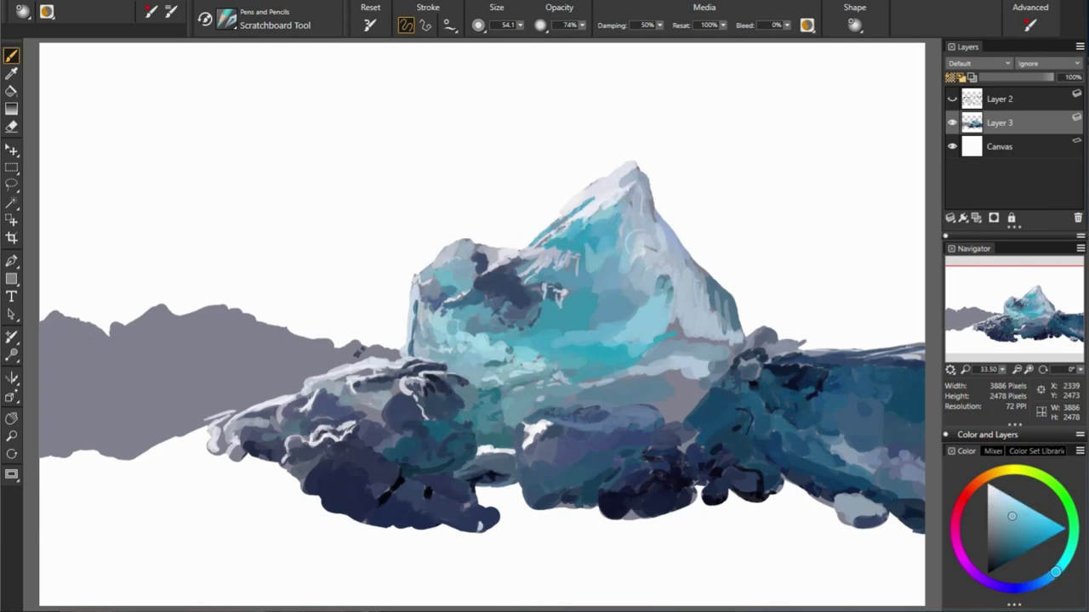
# Step: Dab and stroke light cyan onto the rocks right of the ice and near its base
pyautogui.keyDown('alt'); pyautogui.click(625, 228); pyautogui.keyUp('alt')
pyautogui.keyDown('alt'); pyautogui.click(502, 304); pyautogui.keyUp('alt')
pyautogui.moveTo(636, 303); pyautogui.dragTo(657, 338)
pyautogui.keyDown('alt'); pyautogui.click(573, 314); pyautogui.keyUp('alt')
pyautogui.keyDown('alt'); pyautogui.click(656, 316); pyautogui.keyUp('alt')
pyautogui.keyDown('alt'); pyautogui.click(582, 326); pyautogui.keyUp('alt')
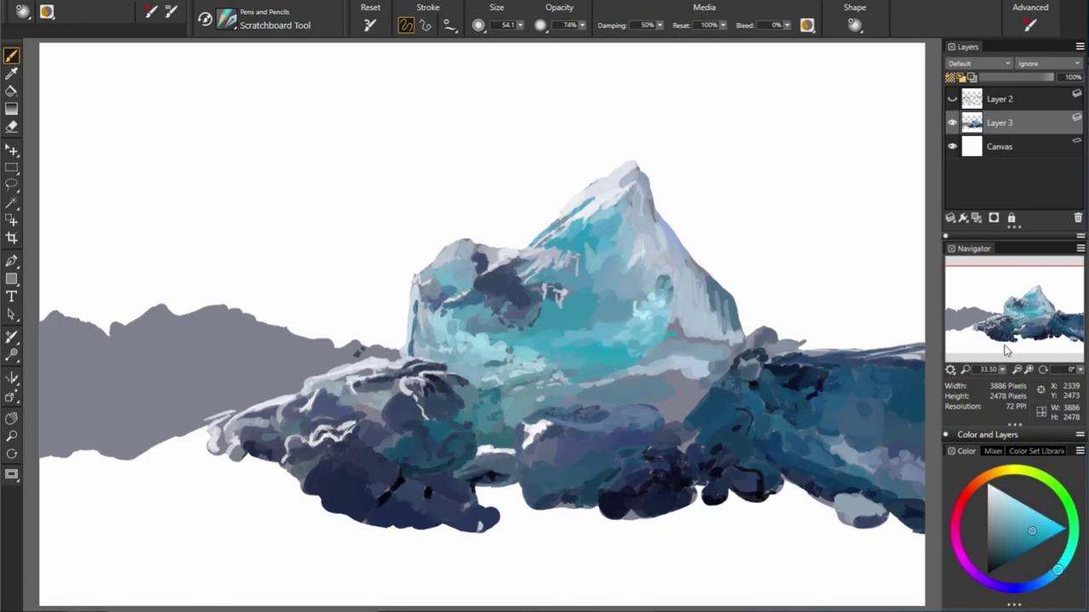
# Step: Sample muted and light greyish cyan tones from the iceberg and mountain
pyautogui.keyDown('alt'); pyautogui.click(561, 292); pyautogui.keyUp('alt')
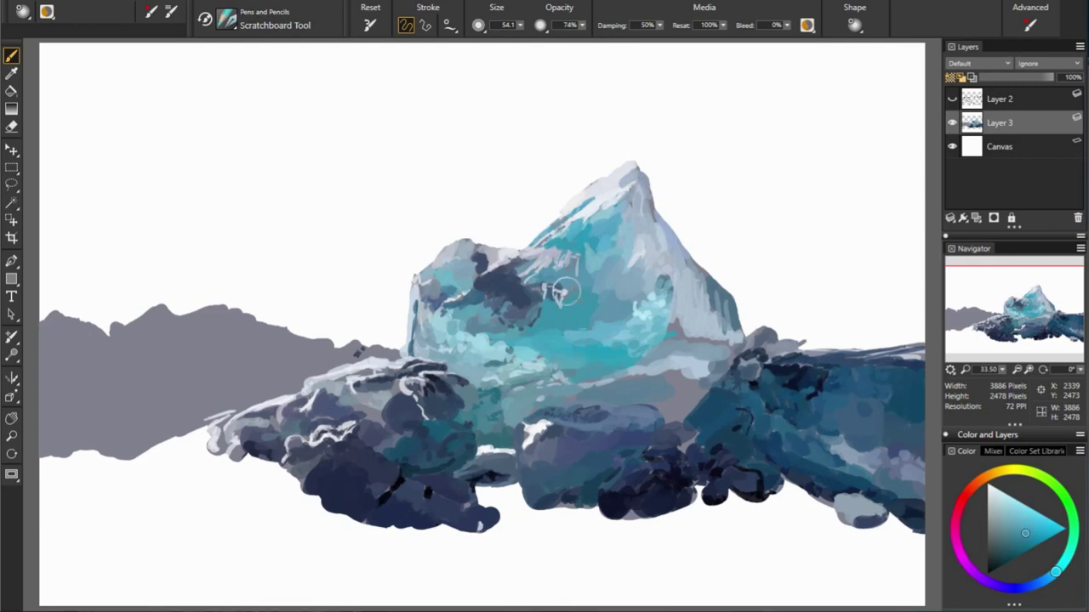
pyautogui.keyDown('alt'); pyautogui.click(505, 343); pyautogui.keyUp('alt')
pyautogui.keyDown('alt'); pyautogui.click(585, 274); pyautogui.keyUp('alt')
pyautogui.keyDown('alt'); pyautogui.click(592, 236); pyautogui.keyUp('alt')
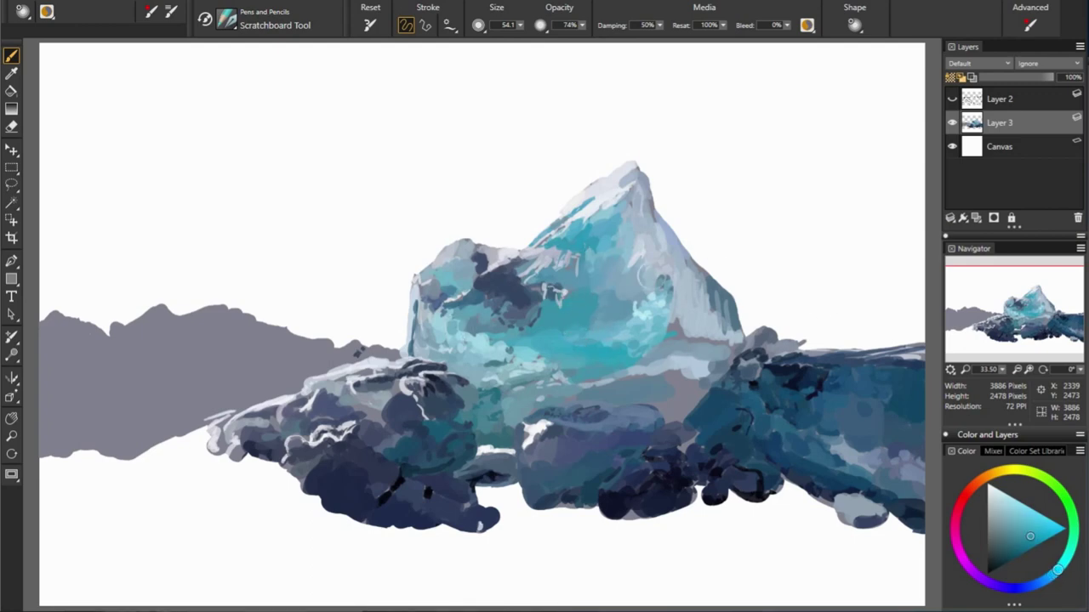
pyautogui.keyDown('alt'); pyautogui.click(681, 256); pyautogui.keyUp('alt')
pyautogui.keyDown('alt'); pyautogui.click(673, 239); pyautogui.keyUp('alt')
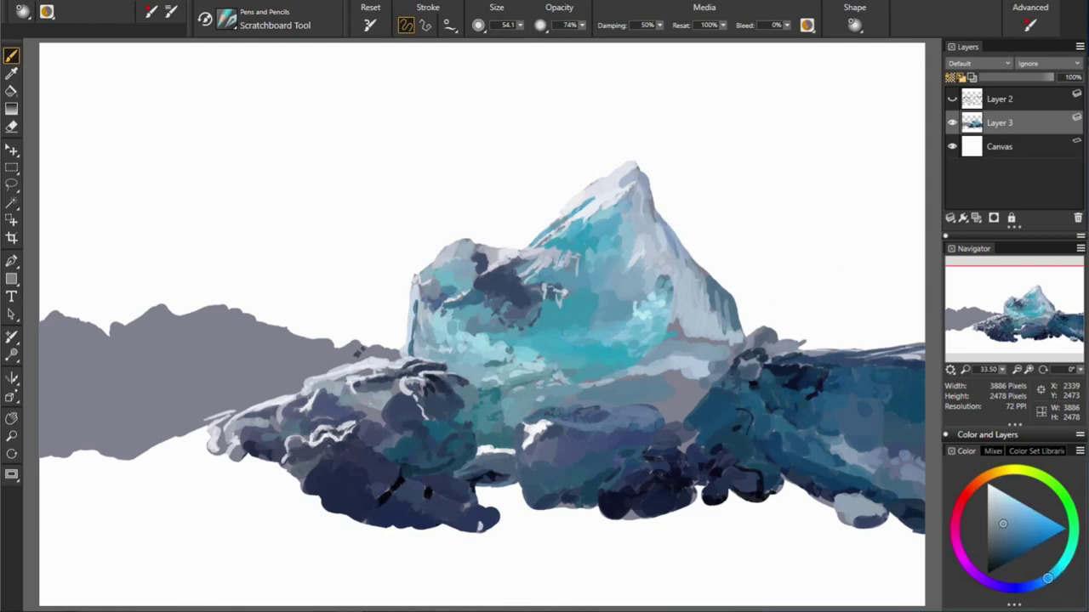
pyautogui.keyDown('alt'); pyautogui.click(691, 255); pyautogui.keyUp('alt')
pyautogui.keyDown('alt'); pyautogui.click(451, 412); pyautogui.keyUp('alt')
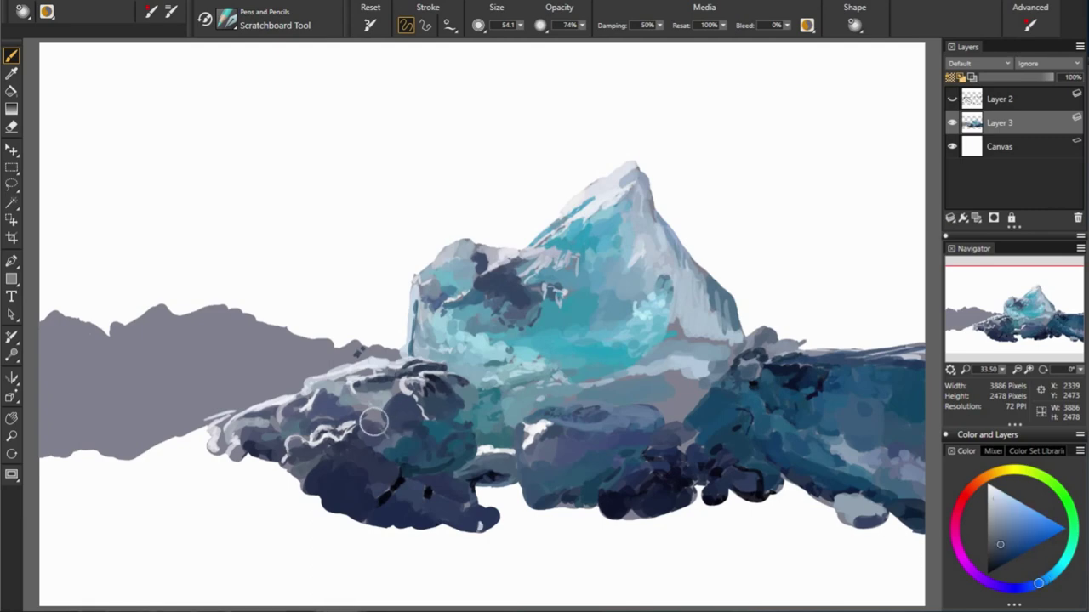
# Step: Sample darker and lighter grey-blues, up to a near-white, from the rocks and ice
pyautogui.keyDown('alt'); pyautogui.click(387, 384); pyautogui.keyUp('alt')
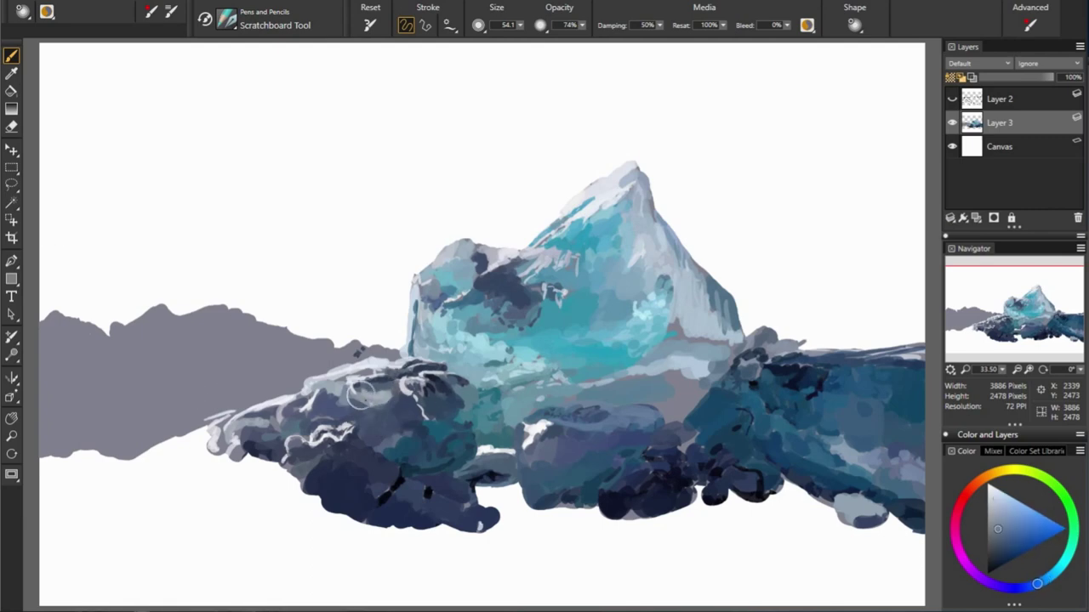
pyautogui.keyDown('alt'); pyautogui.click(650, 420); pyautogui.keyUp('alt')
pyautogui.keyDown('alt'); pyautogui.click(444, 413); pyautogui.keyUp('alt')
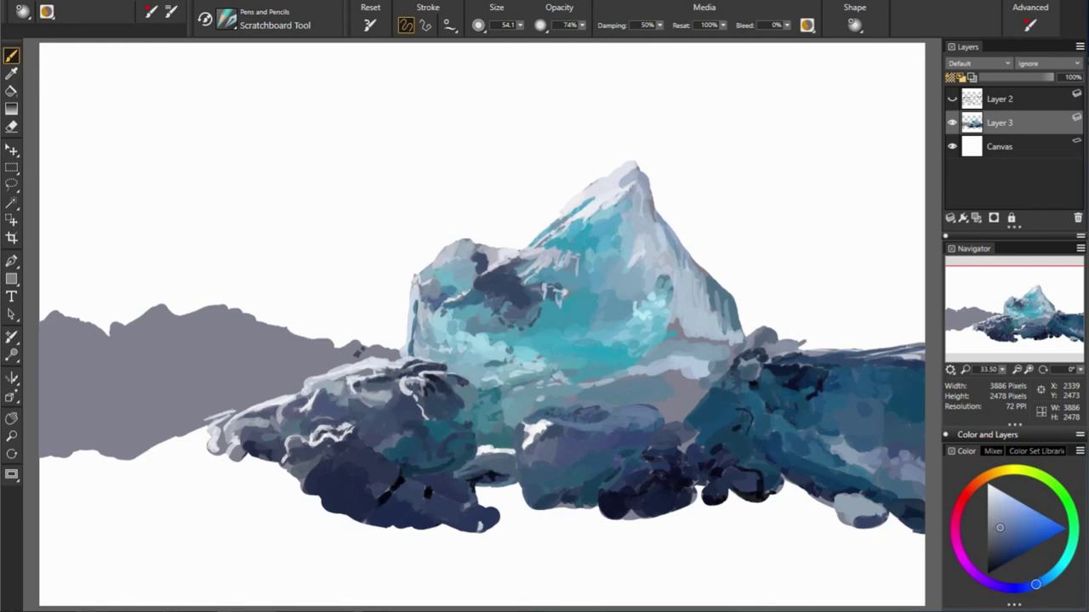
pyautogui.keyDown('alt'); pyautogui.click(357, 396); pyautogui.keyUp('alt')
pyautogui.keyDown('alt'); pyautogui.click(308, 378); pyautogui.keyUp('alt')
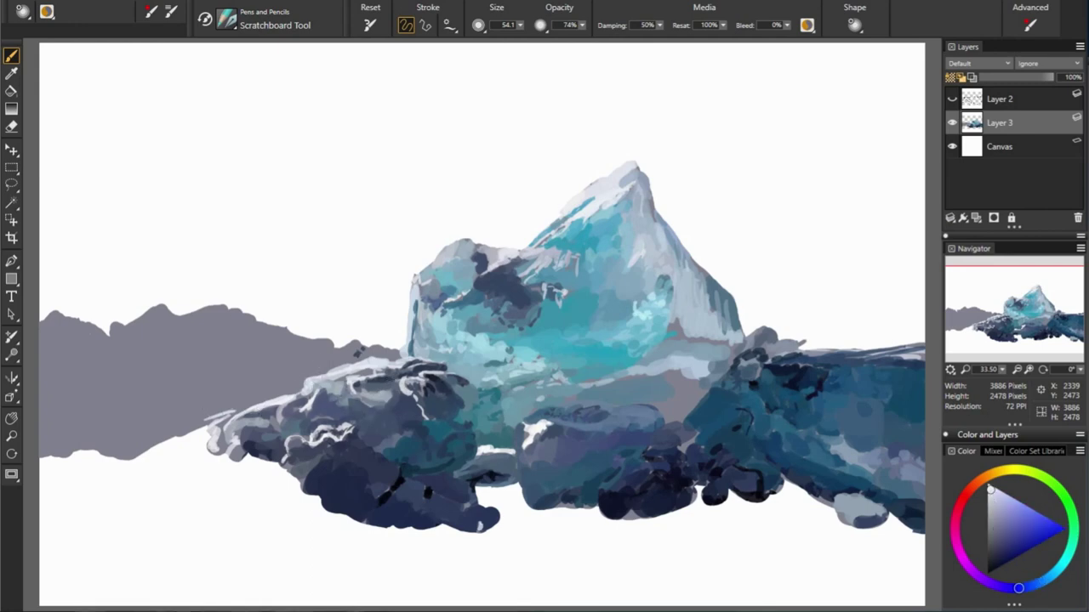
pyautogui.keyDown('alt'); pyautogui.click(666, 352); pyautogui.keyUp('alt')
pyautogui.keyDown('alt'); pyautogui.click(668, 337); pyautogui.keyUp('alt')
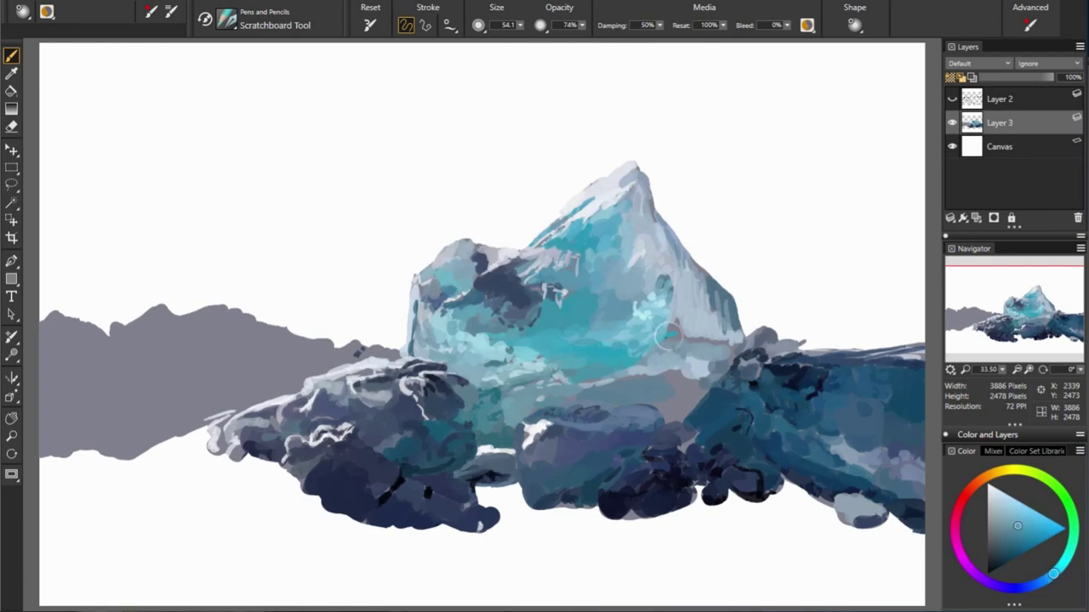
pyautogui.keyDown('alt'); pyautogui.click(666, 336); pyautogui.keyUp('alt')
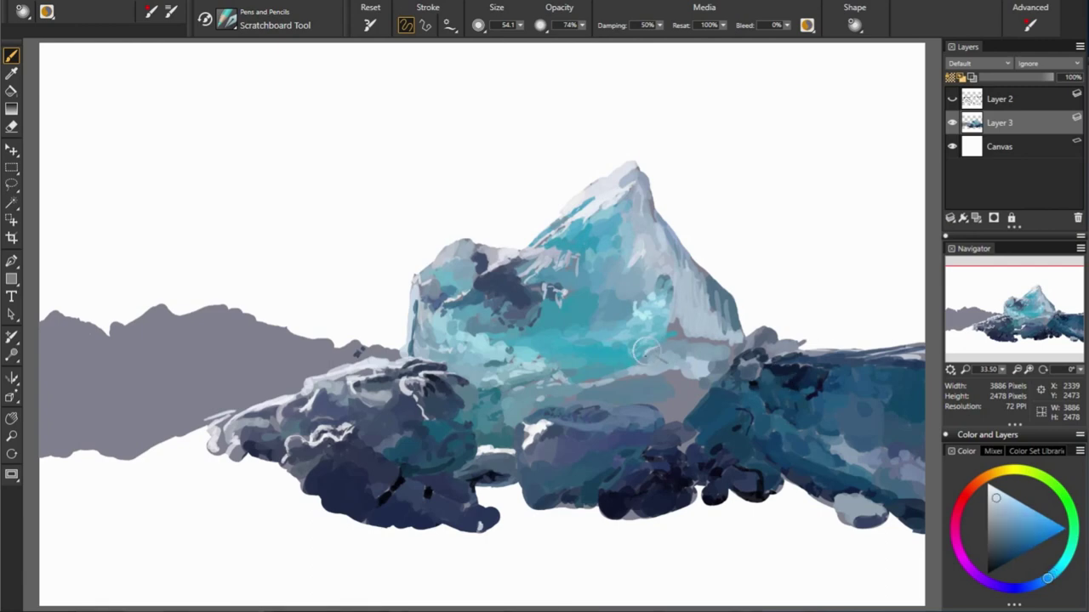
# Step: Try mid, lighter and darker saturated blues from the iceberg
pyautogui.keyDown('alt'); pyautogui.click(669, 367); pyautogui.keyUp('alt')
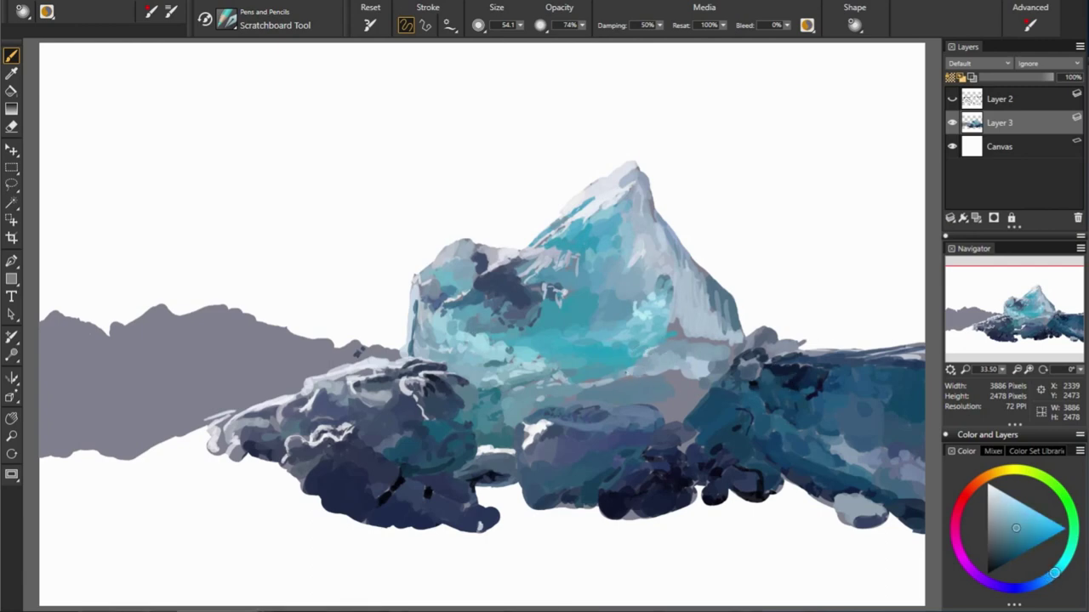
pyautogui.keyDown('alt'); pyautogui.click(481, 379); pyautogui.keyUp('alt')
pyautogui.keyDown('alt'); pyautogui.click(449, 377); pyautogui.keyUp('alt')
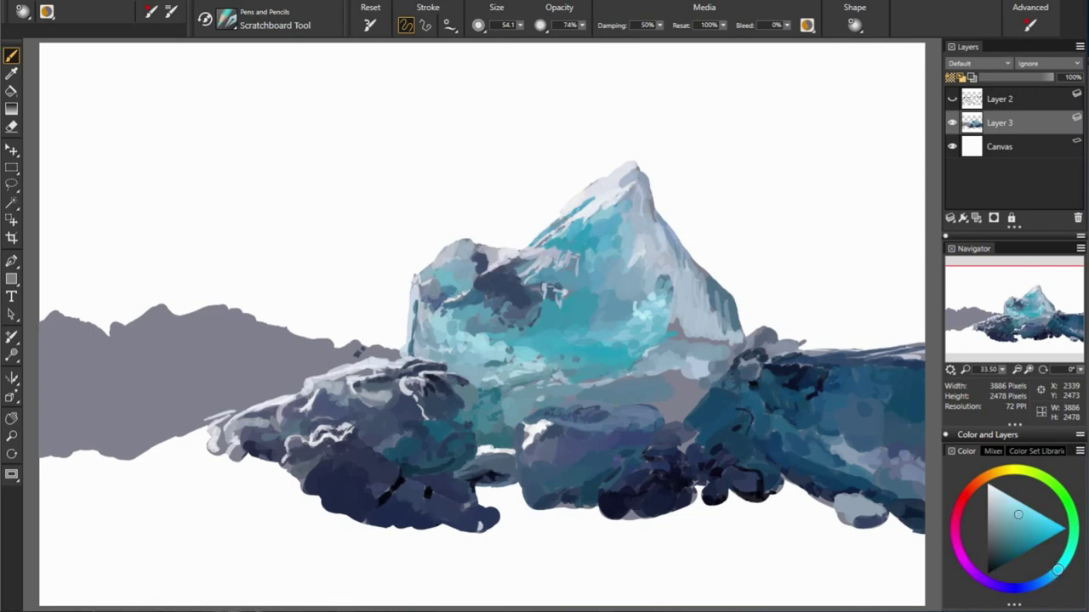
pyautogui.keyDown('alt'); pyautogui.click(650, 364); pyautogui.keyUp('alt')
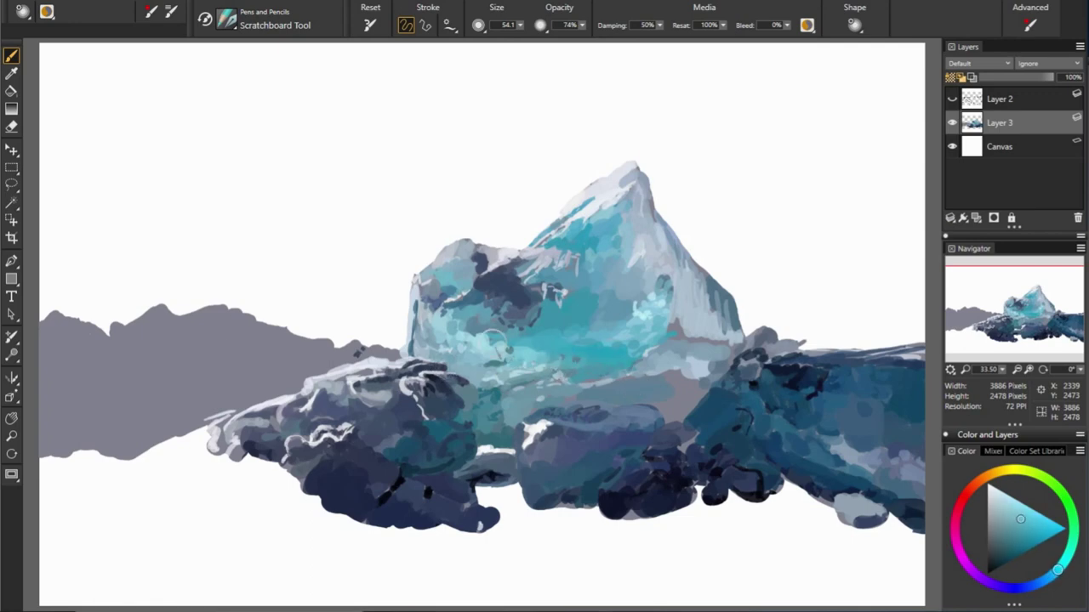
pyautogui.keyDown('alt'); pyautogui.click(587, 344); pyautogui.keyUp('alt')
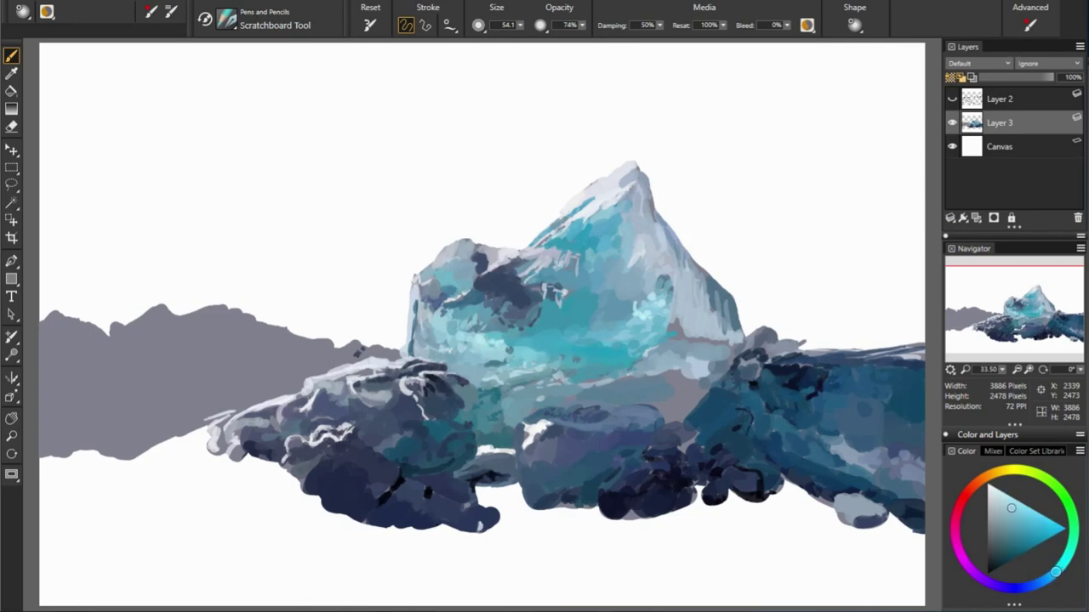
pyautogui.keyDown('alt'); pyautogui.click(498, 328); pyautogui.keyUp('alt')
pyautogui.keyDown('alt'); pyautogui.click(623, 318); pyautogui.keyUp('alt')
pyautogui.keyDown('alt'); pyautogui.click(772, 320); pyautogui.keyUp('alt')
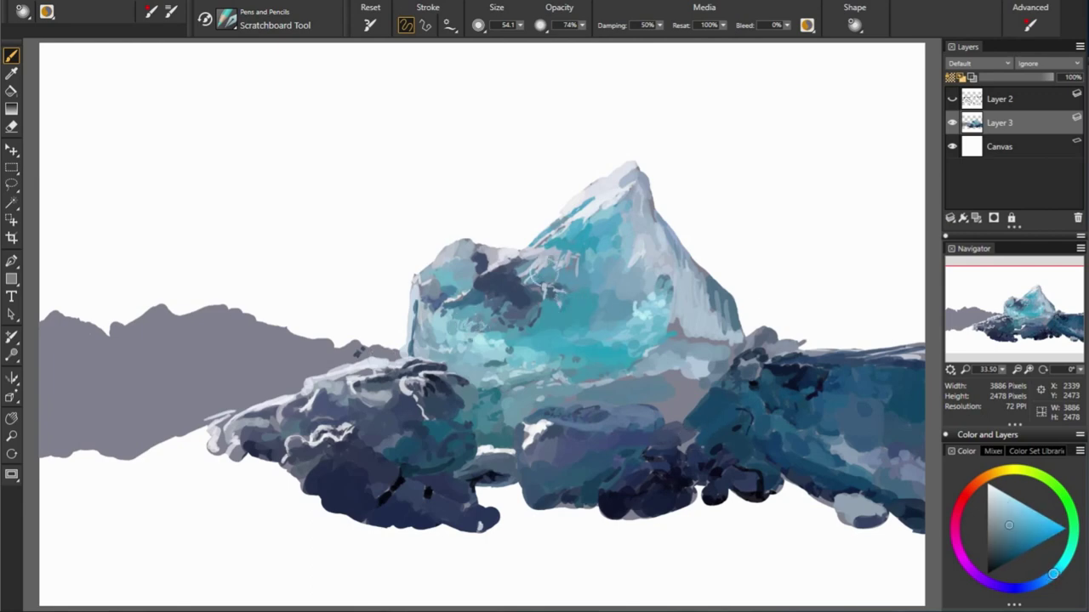
# Step: Test a brighter cyan and darker and lighter greyer blues from the painting
pyautogui.keyDown('alt'); pyautogui.click(509, 277); pyautogui.keyUp('alt')
pyautogui.keyDown('alt'); pyautogui.click(519, 269); pyautogui.keyUp('alt')
pyautogui.keyDown('alt'); pyautogui.click(493, 255); pyautogui.keyUp('alt')
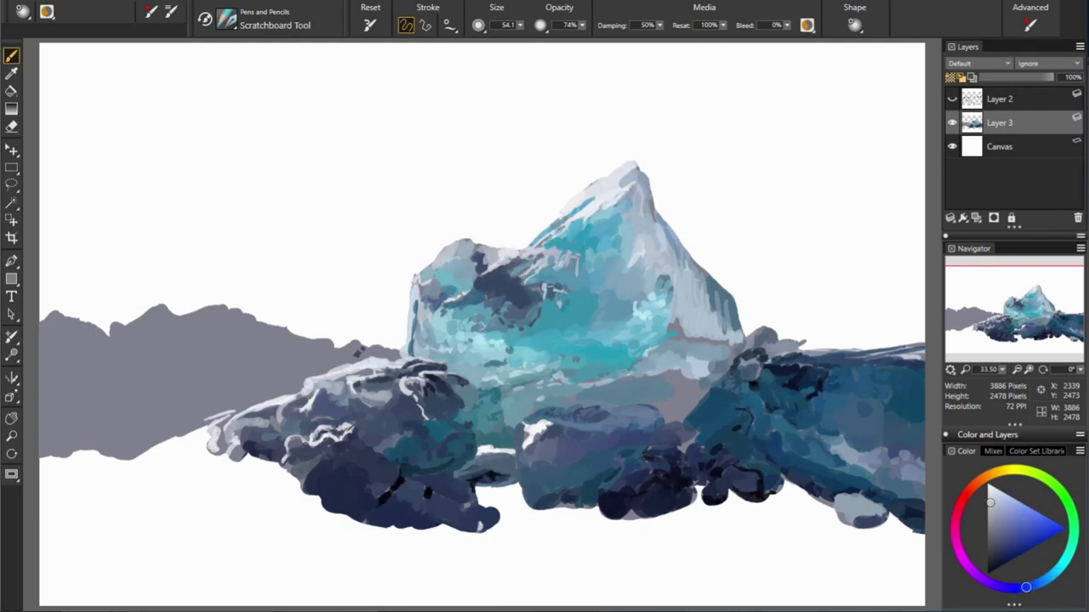
pyautogui.keyDown('alt'); pyautogui.click(485, 253); pyautogui.keyUp('alt')
pyautogui.keyDown('alt'); pyautogui.click(709, 408); pyautogui.keyUp('alt')
pyautogui.keyDown('alt'); pyautogui.click(402, 307); pyautogui.keyUp('alt')
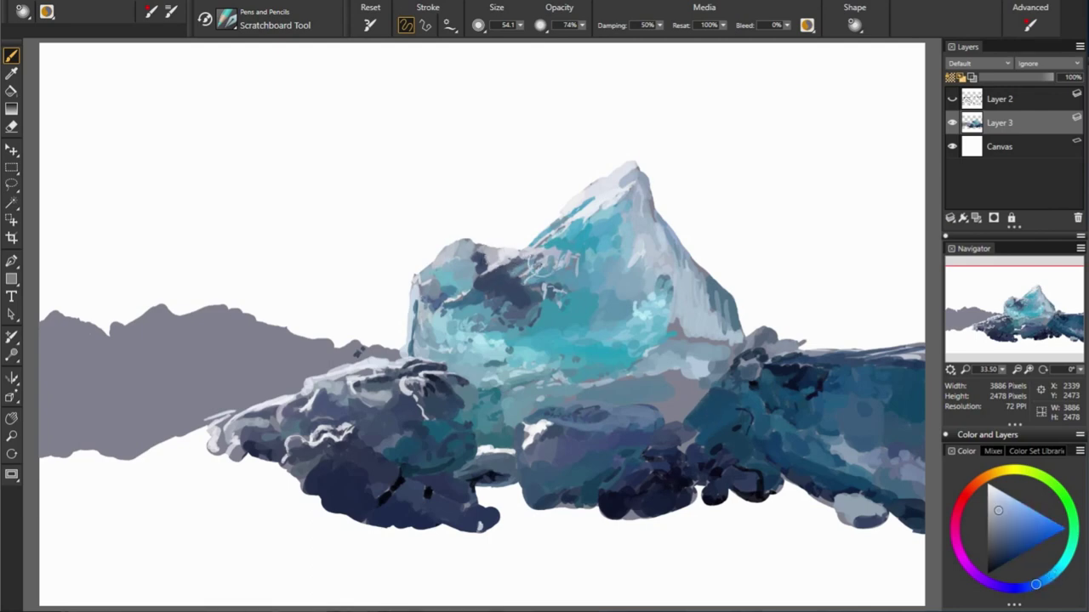
pyautogui.keyDown('alt'); pyautogui.click(531, 275); pyautogui.keyUp('alt')
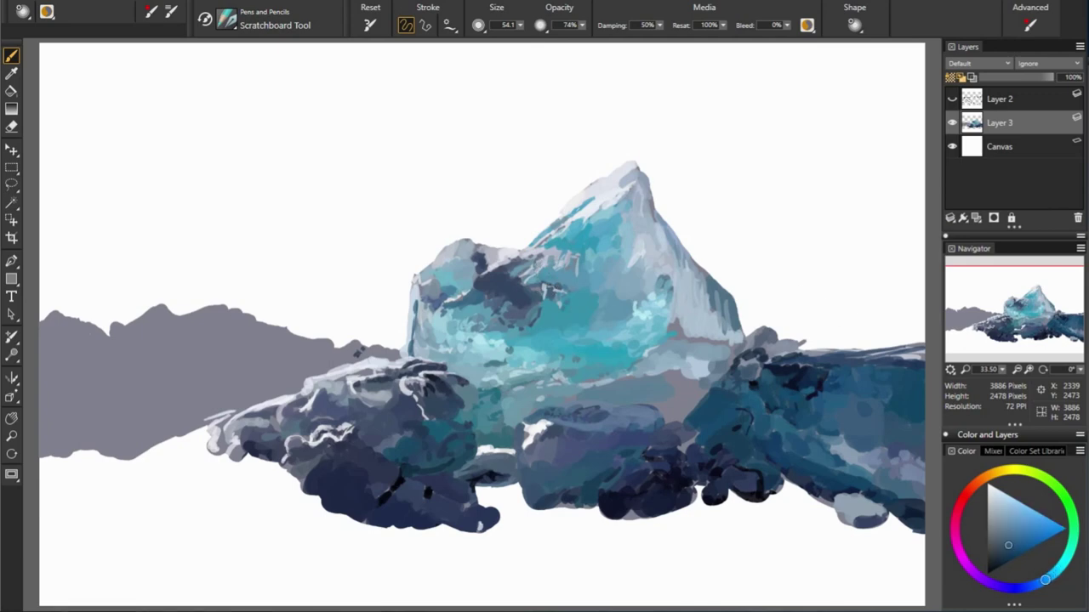
# Step: Settle on a lighter grey-blue and scratch a highlight onto the ice block
pyautogui.keyDown('alt'); pyautogui.click(555, 288); pyautogui.keyUp('alt')
pyautogui.keyDown('alt'); pyautogui.click(445, 291); pyautogui.keyUp('alt')
pyautogui.keyDown('alt'); pyautogui.click(560, 300); pyautogui.keyUp('alt')
pyautogui.moveTo(563, 301); pyautogui.dragTo(558, 291)
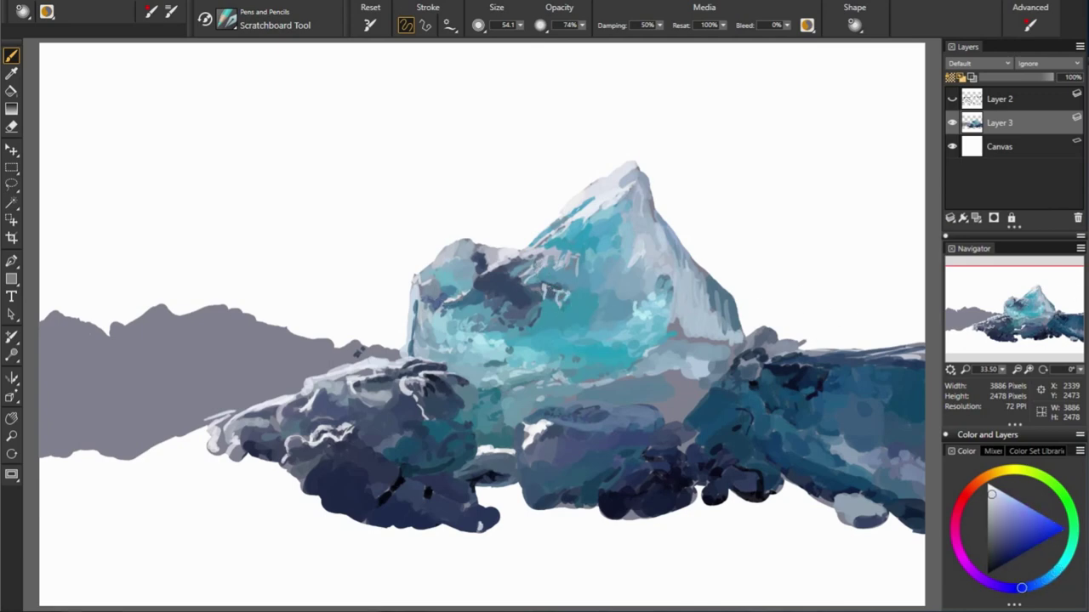
pyautogui.keyDown('alt'); pyautogui.click(563, 280); pyautogui.keyUp('alt')
# Step: Sample teal-cyan, lighter grey-blue and cyan-blue tones from the ice for right-face highlights
pyautogui.keyDown('alt'); pyautogui.click(543, 269); pyautogui.keyUp('alt')
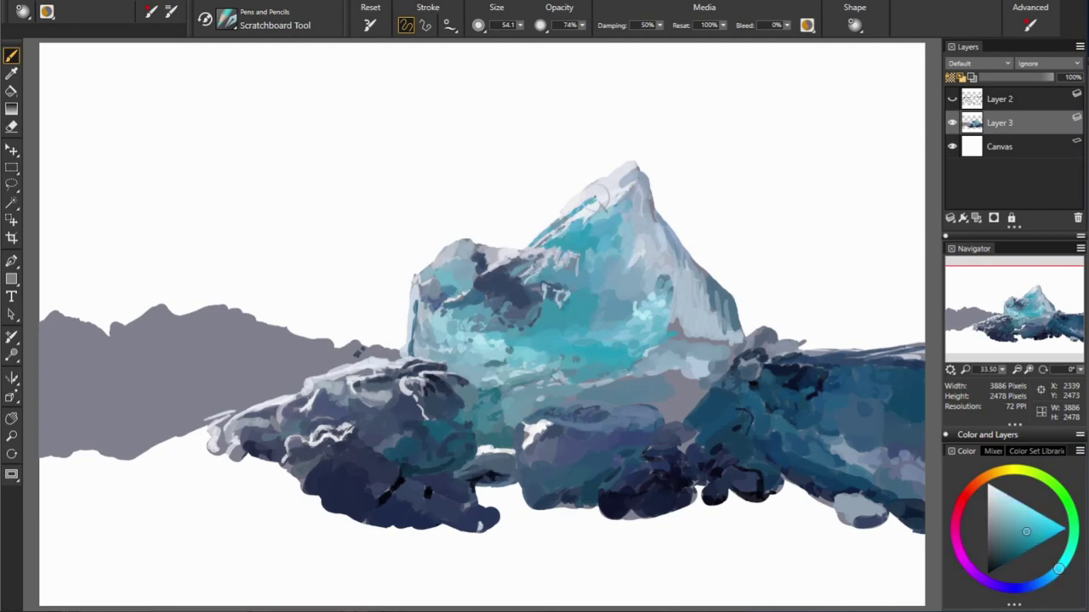
pyautogui.keyDown('alt'); pyautogui.click(503, 244); pyautogui.keyUp('alt')
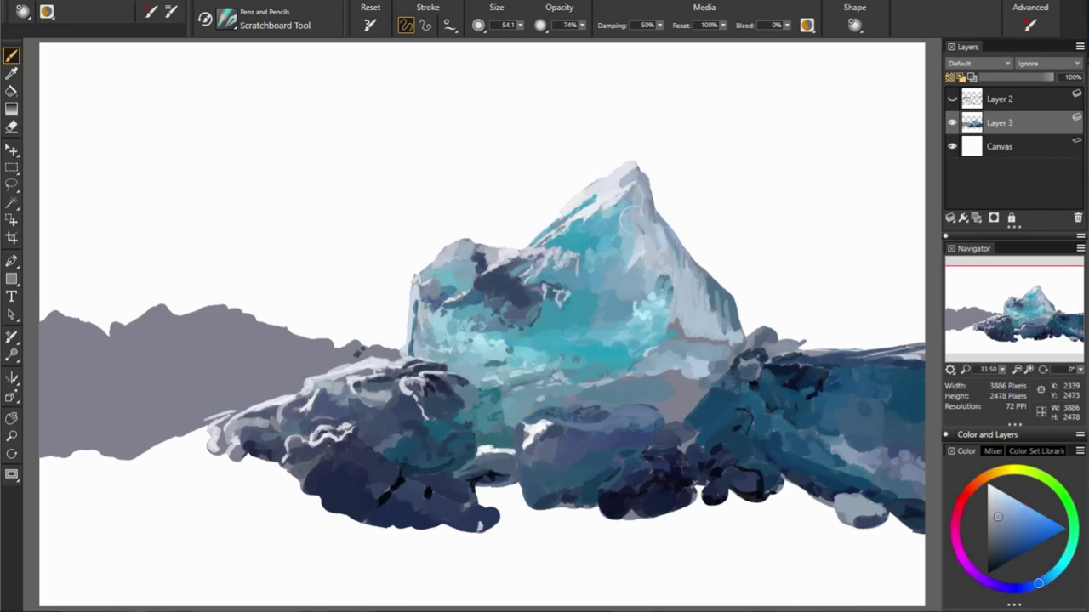
pyautogui.keyDown('alt'); pyautogui.click(698, 270); pyautogui.keyUp('alt')
pyautogui.keyDown('alt'); pyautogui.click(622, 276); pyautogui.keyUp('alt')
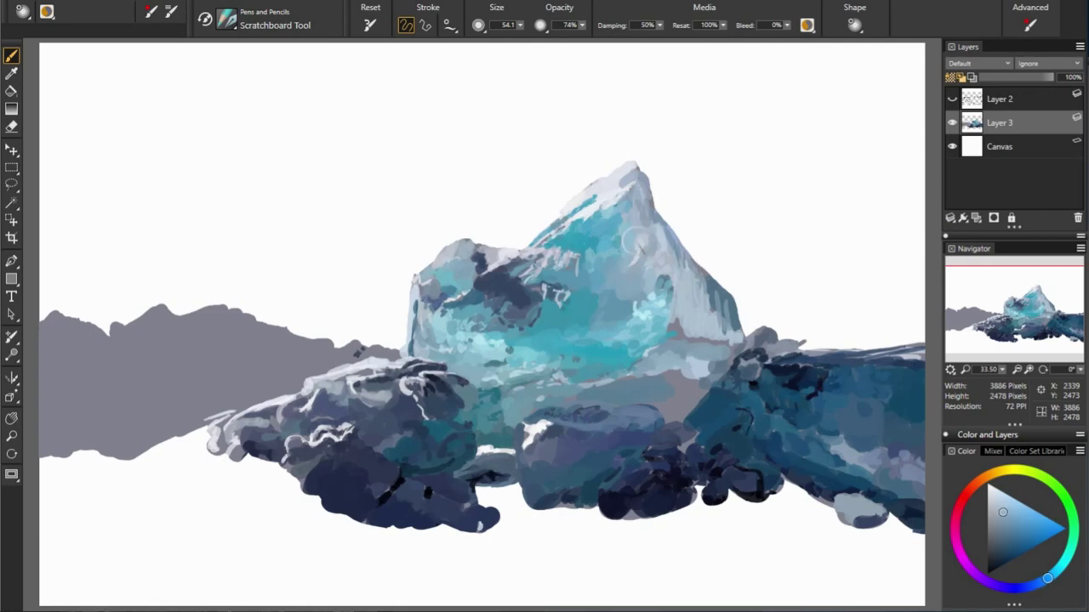
pyautogui.keyDown('alt'); pyautogui.click(755, 284); pyautogui.keyUp('alt')
pyautogui.keyDown('alt'); pyautogui.click(665, 218); pyautogui.keyUp('alt')
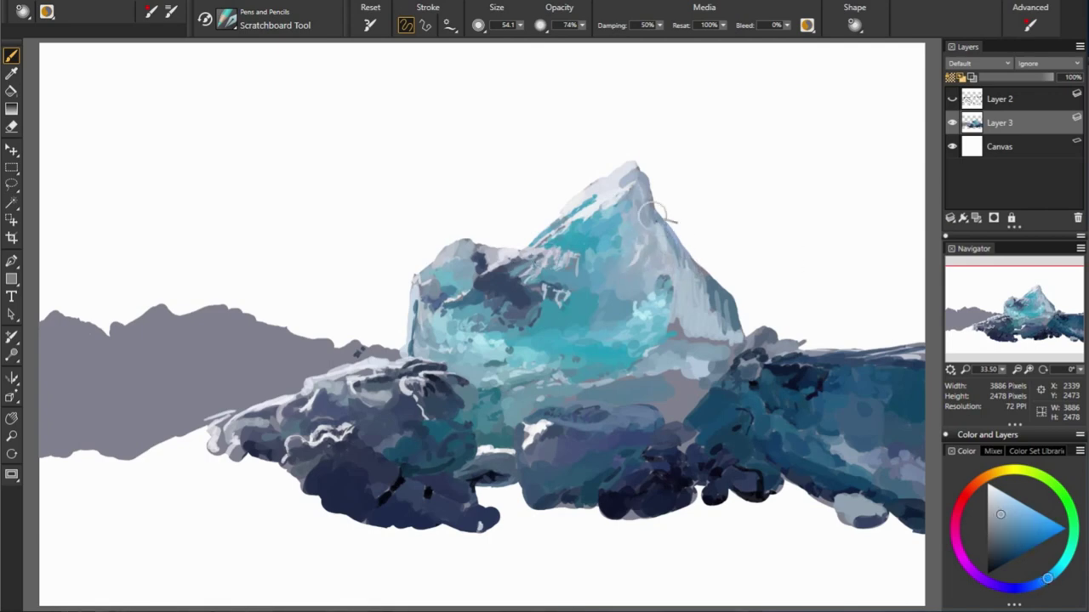
pyautogui.keyDown('alt'); pyautogui.click(627, 312); pyautogui.keyUp('alt')
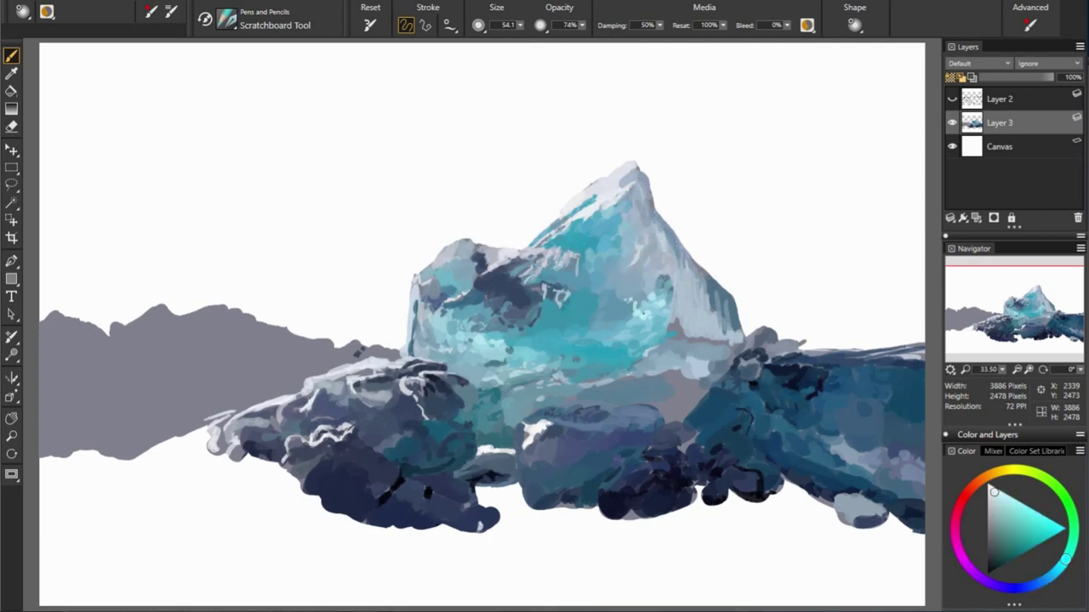
pyautogui.keyDown('alt'); pyautogui.click(650, 346); pyautogui.keyUp('alt')
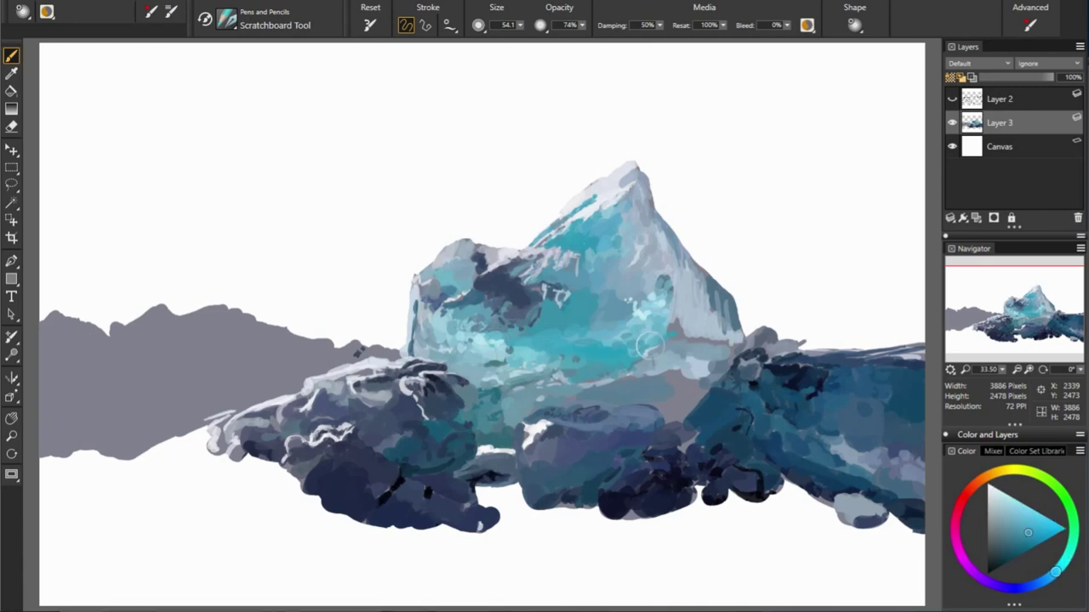
pyautogui.keyDown('alt'); pyautogui.click(617, 345); pyautogui.keyUp('alt')
# Step: Dab pale and cyan blues along the ice block's base where it meets the rocks
pyautogui.keyDown('alt'); pyautogui.click(560, 373); pyautogui.keyUp('alt')
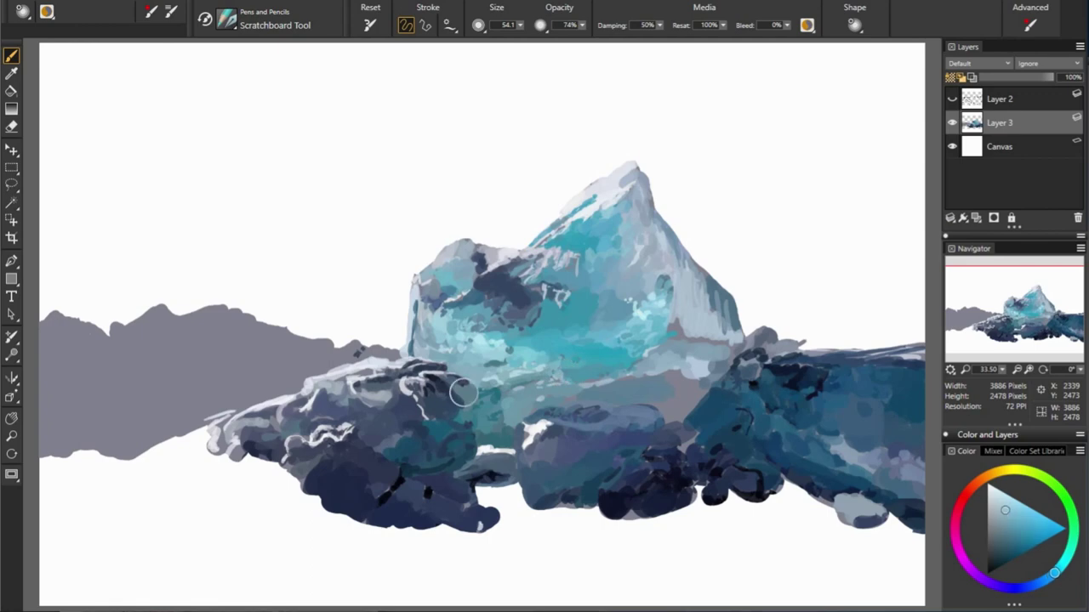
pyautogui.keyDown('alt'); pyautogui.click(616, 379); pyautogui.keyUp('alt')
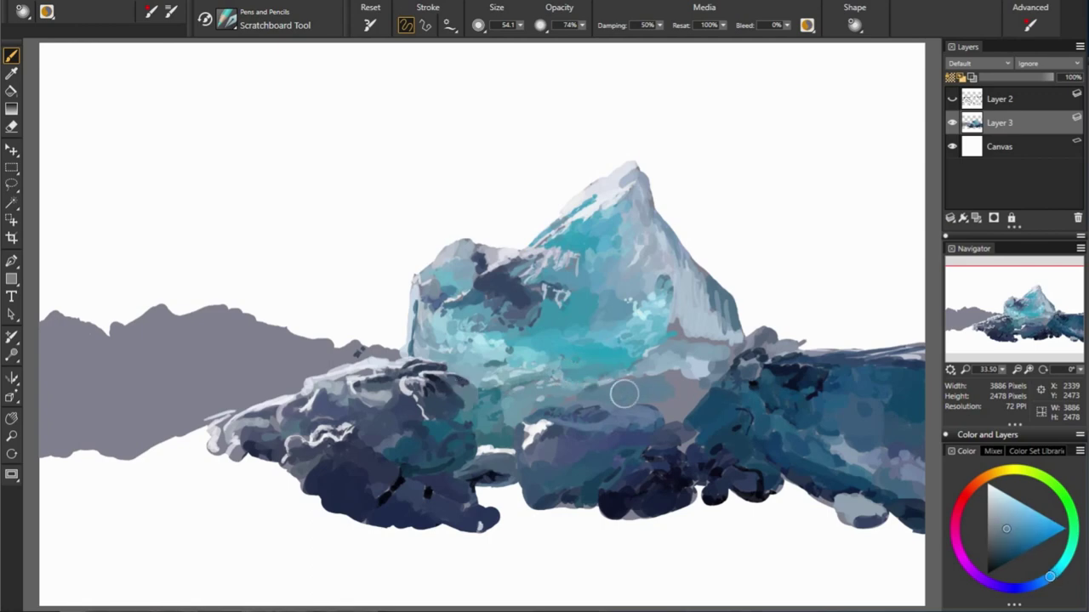
pyautogui.keyDown('alt'); pyautogui.click(599, 391); pyautogui.keyUp('alt')
pyautogui.keyDown('alt'); pyautogui.click(561, 412); pyautogui.keyUp('alt')
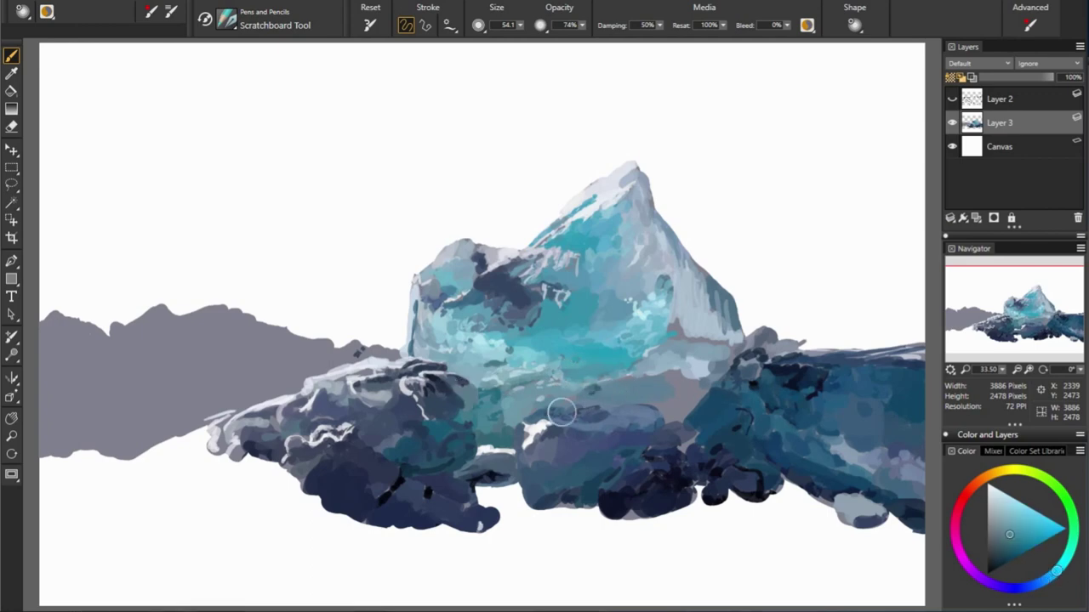
pyautogui.keyDown('alt'); pyautogui.click(521, 410); pyautogui.keyUp('alt')
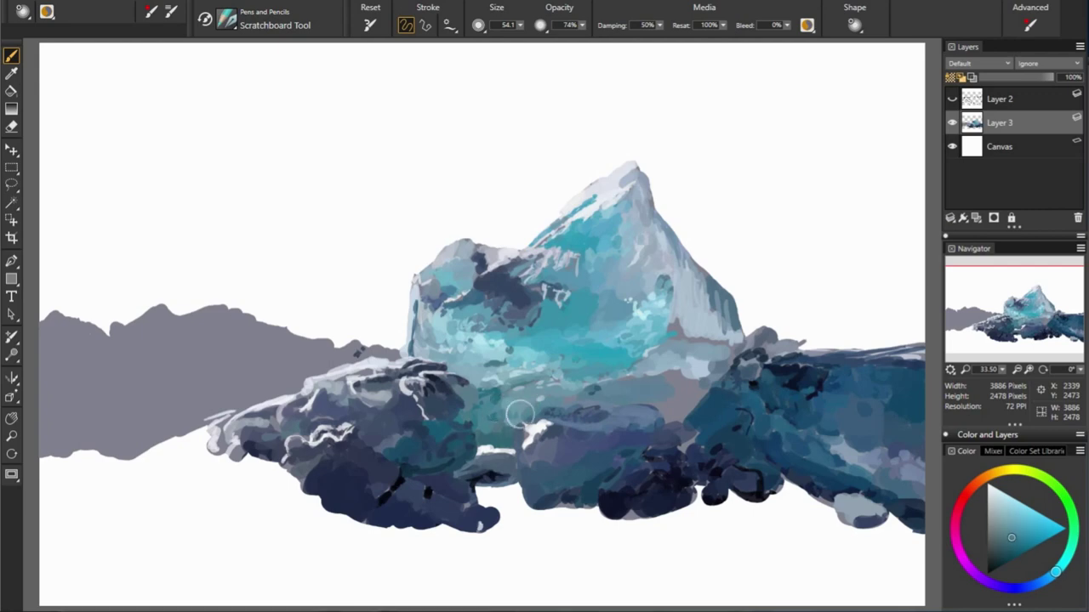
pyautogui.keyDown('alt'); pyautogui.click(400, 404); pyautogui.keyUp('alt')
pyautogui.keyDown('alt'); pyautogui.click(393, 398); pyautogui.keyUp('alt')
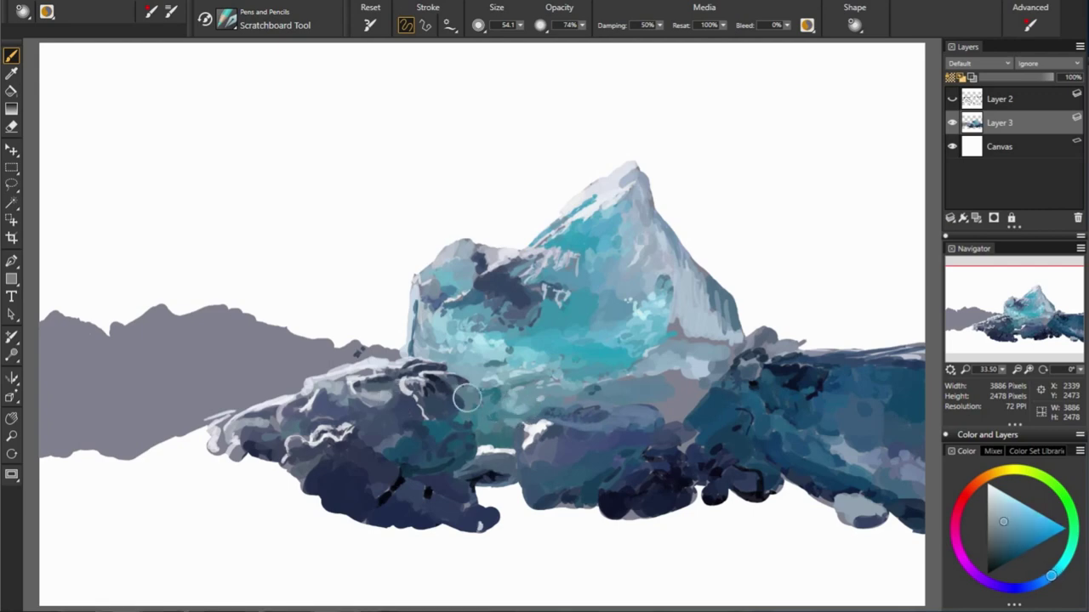
pyautogui.keyDown('alt'); pyautogui.click(551, 400); pyautogui.keyUp('alt')
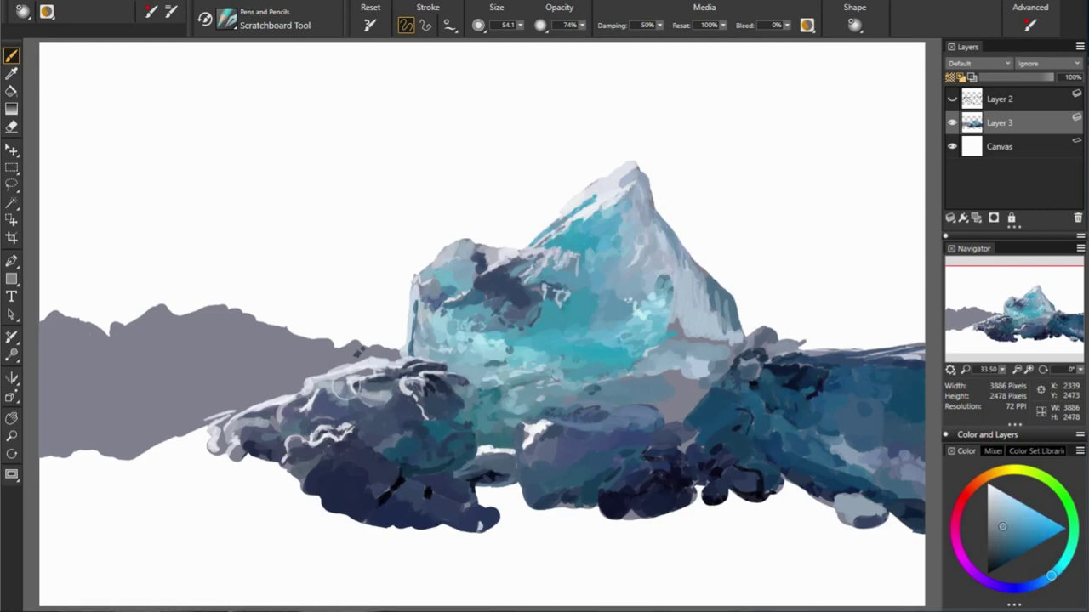
# Step: Shade the ice base with darker blues, then add lighter blue highlights
pyautogui.keyDown('alt'); pyautogui.click(464, 410); pyautogui.keyUp('alt')
pyautogui.keyDown('alt'); pyautogui.click(504, 407); pyautogui.keyUp('alt')
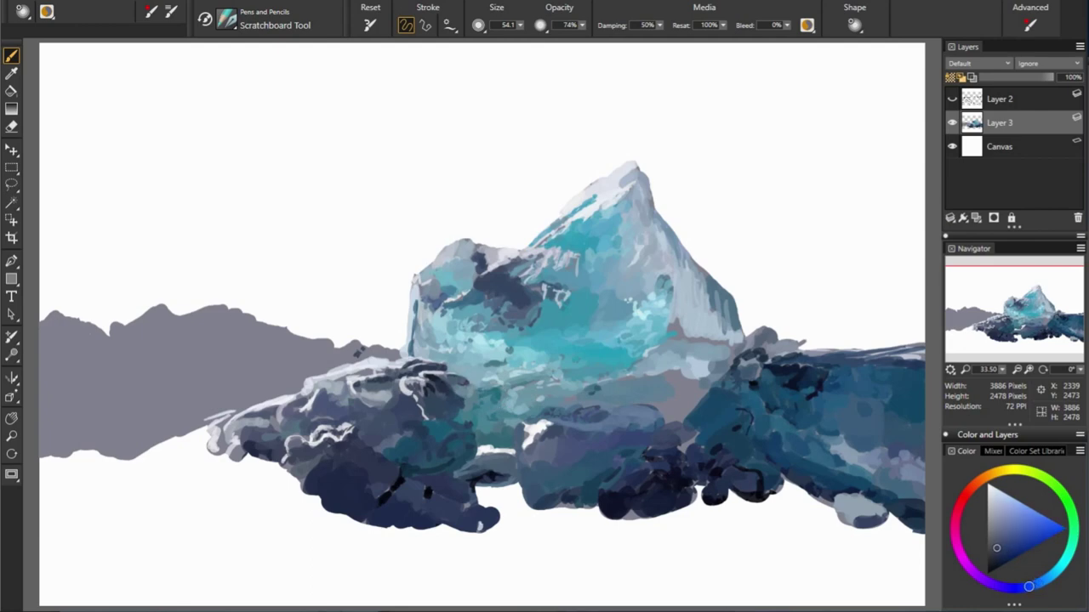
pyautogui.keyDown('alt'); pyautogui.click(463, 393); pyautogui.keyUp('alt')
pyautogui.keyDown('alt'); pyautogui.click(577, 404); pyautogui.keyUp('alt')
pyautogui.keyDown('alt'); pyautogui.click(580, 397); pyautogui.keyUp('alt')
pyautogui.keyDown('alt'); pyautogui.click(448, 393); pyautogui.keyUp('alt')
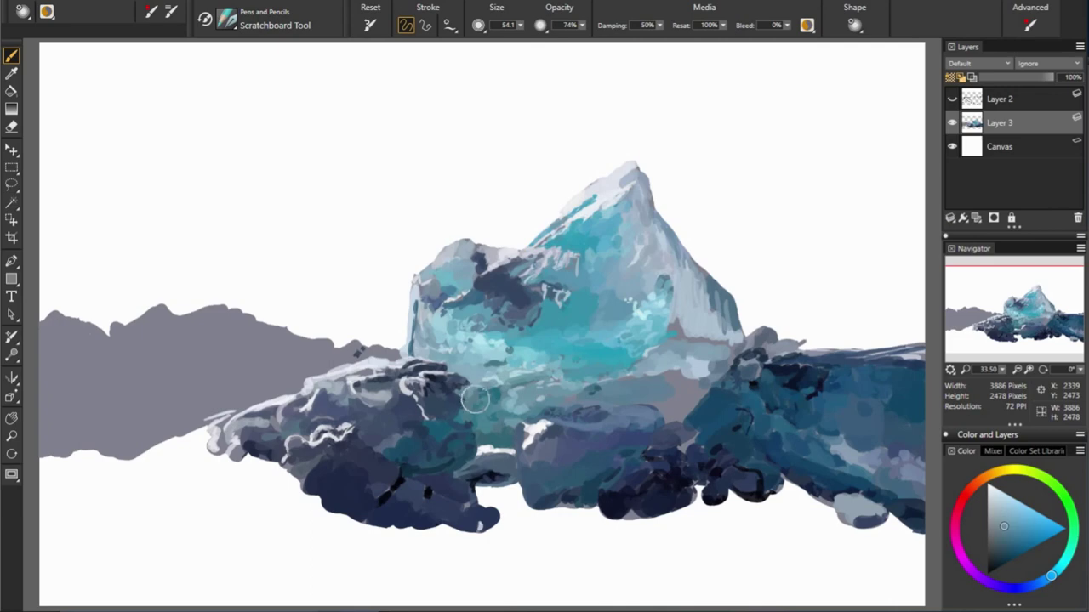
pyautogui.keyDown('alt'); pyautogui.click(556, 402); pyautogui.keyUp('alt')
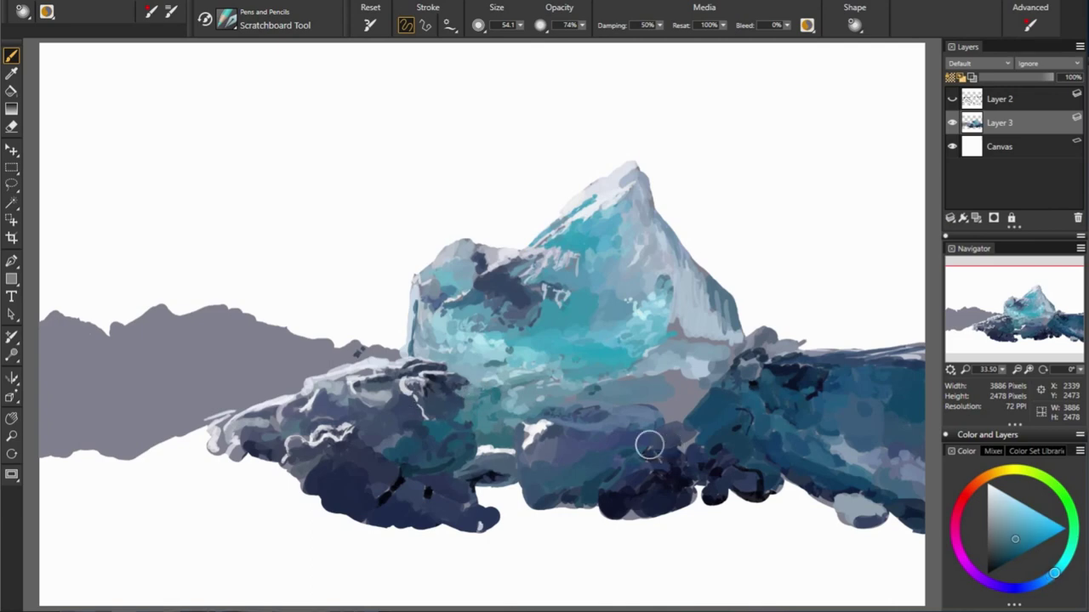
pyautogui.keyDown('alt'); pyautogui.click(390, 402); pyautogui.keyUp('alt')
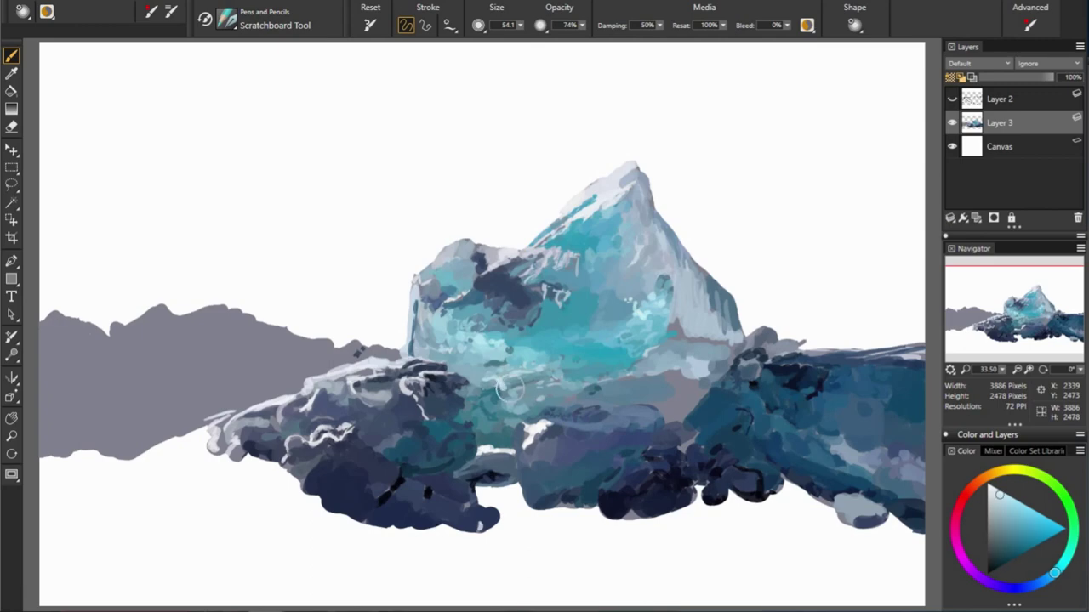
# Step: Blend greyer rock blues and very light ice blues across the ice's lower edge
pyautogui.keyDown('alt'); pyautogui.click(628, 386); pyautogui.keyUp('alt')
pyautogui.keyDown('alt'); pyautogui.click(785, 392); pyautogui.keyUp('alt')
pyautogui.keyDown('alt'); pyautogui.click(415, 375); pyautogui.keyUp('alt')
pyautogui.keyDown('alt'); pyautogui.click(763, 388); pyautogui.keyUp('alt')
pyautogui.keyDown('alt'); pyautogui.click(659, 372); pyautogui.keyUp('alt')
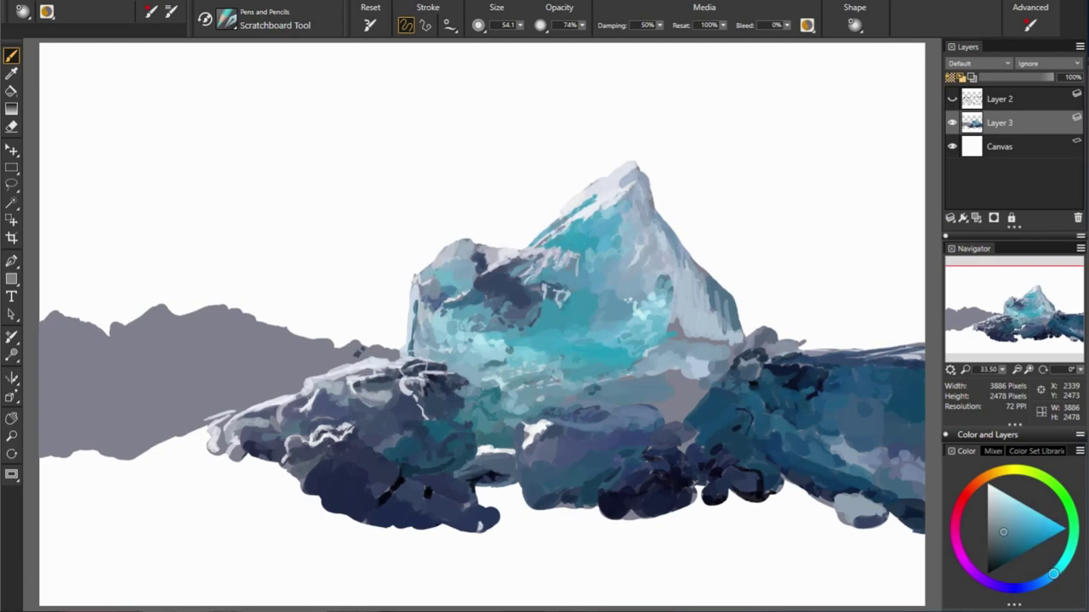
pyautogui.keyDown('alt'); pyautogui.click(322, 357); pyautogui.keyUp('alt')
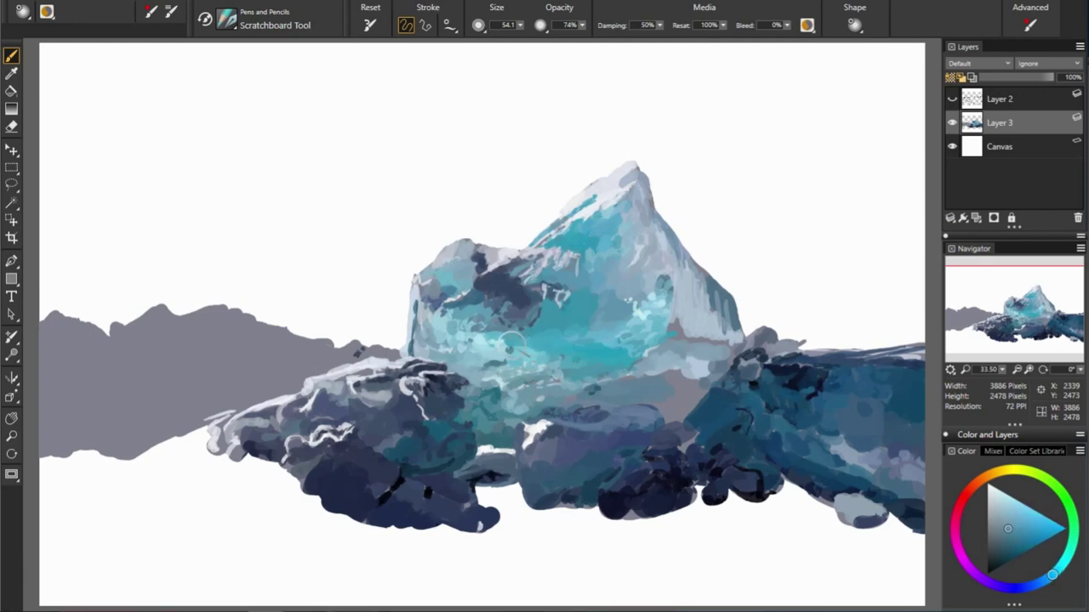
# Step: Add pale grey-blue highlights down the ice block's right flank from the peak
pyautogui.keyDown('alt'); pyautogui.click(491, 334); pyautogui.keyUp('alt')
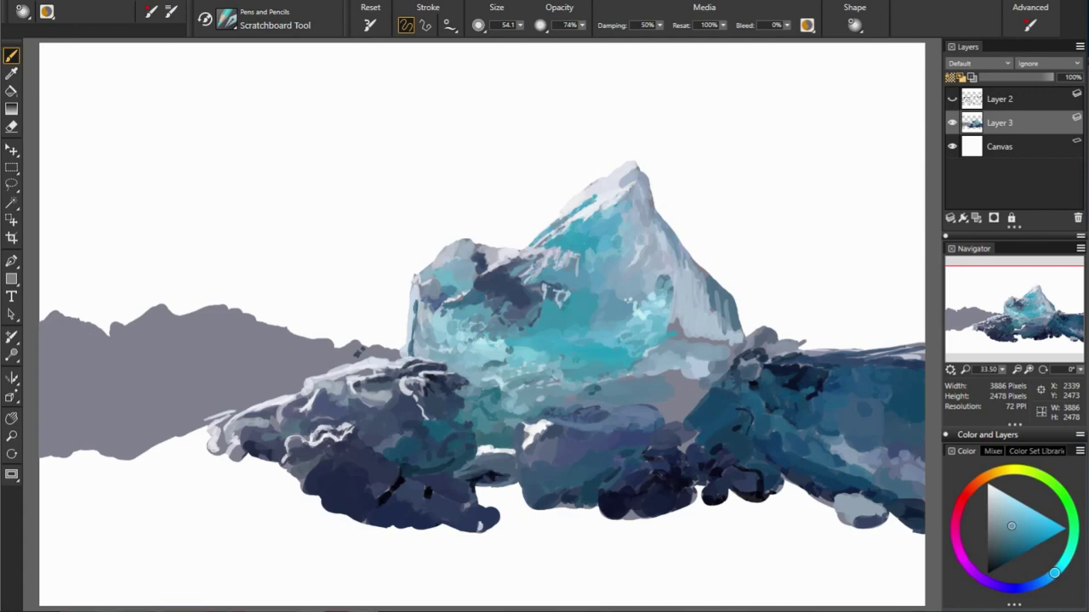
pyautogui.keyDown('alt'); pyautogui.click(504, 338); pyautogui.keyUp('alt')
pyautogui.keyDown('alt'); pyautogui.click(590, 283); pyautogui.keyUp('alt')
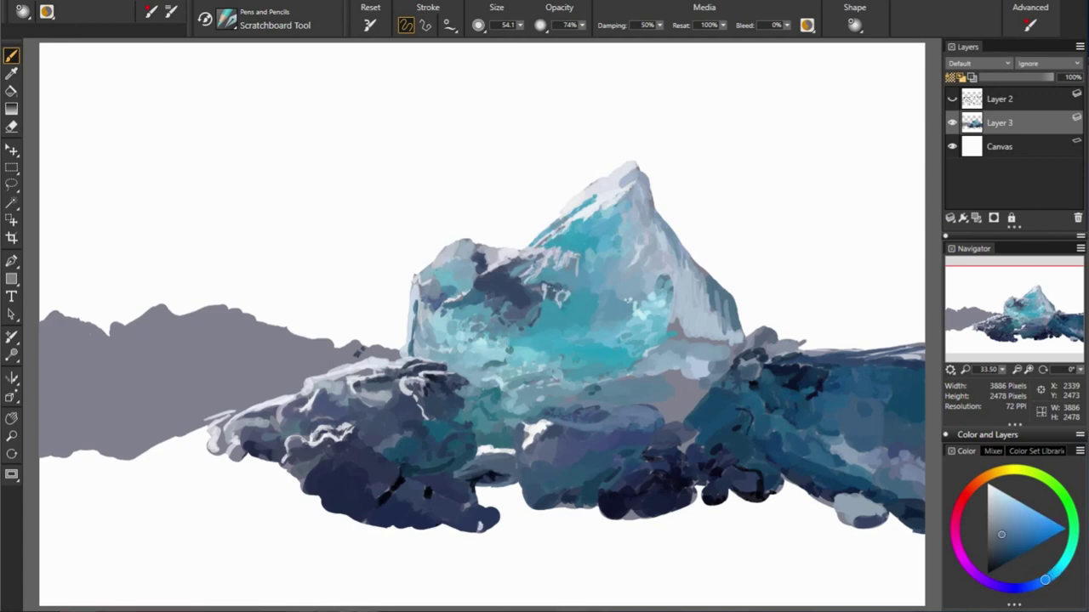
pyautogui.keyDown('alt'); pyautogui.click(710, 278); pyautogui.keyUp('alt')
pyautogui.keyDown('alt'); pyautogui.click(614, 223); pyautogui.keyUp('alt')
pyautogui.keyDown('alt'); pyautogui.click(627, 213); pyautogui.keyUp('alt')
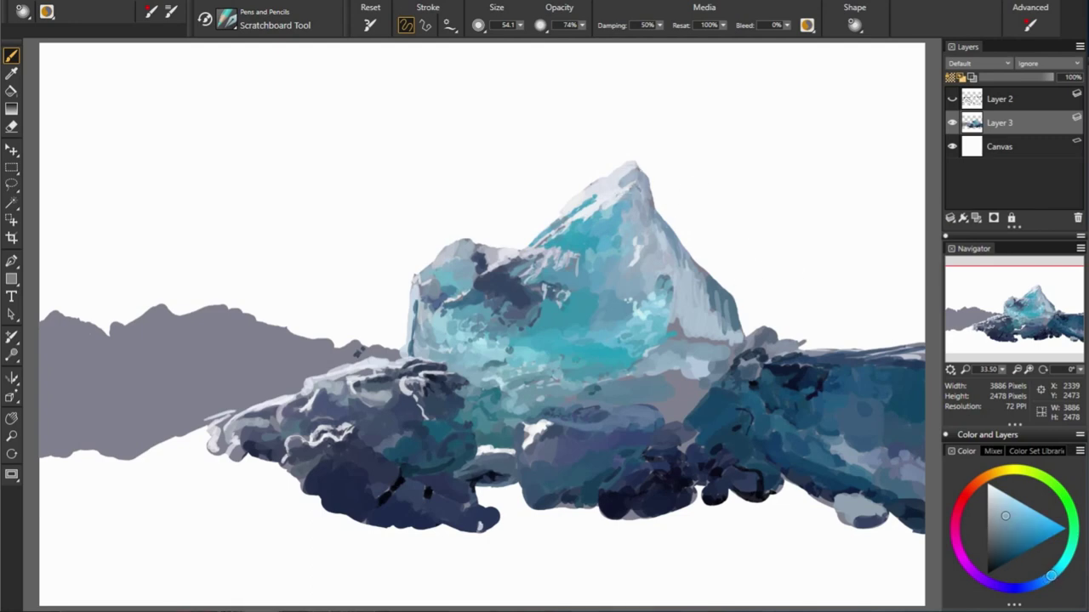
pyautogui.keyDown('alt'); pyautogui.click(641, 220); pyautogui.keyUp('alt')
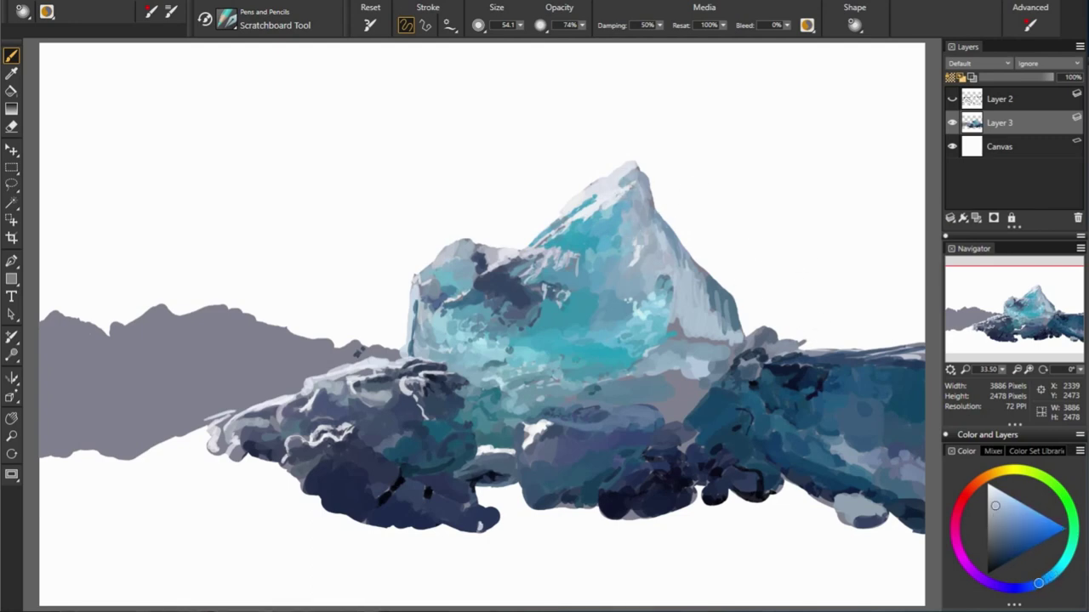
pyautogui.keyDown('alt'); pyautogui.click(614, 277); pyautogui.keyUp('alt')
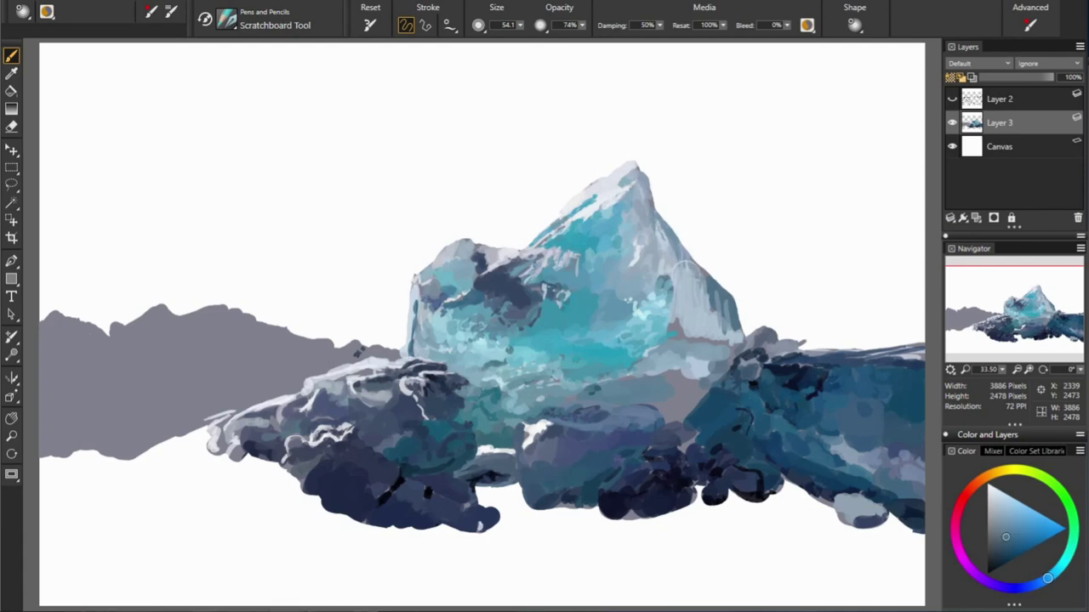
pyautogui.keyDown('alt'); pyautogui.click(716, 298); pyautogui.keyUp('alt')
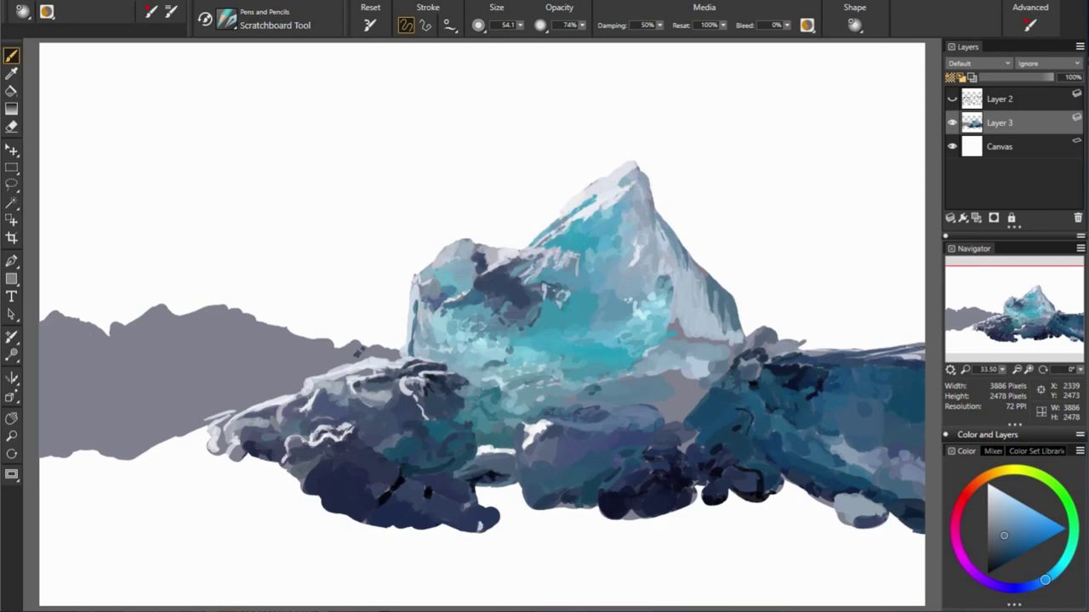
# Step: Repaint the ice block's right edge with light grey strokes
pyautogui.keyDown('alt'); pyautogui.click(712, 272); pyautogui.keyUp('alt')
pyautogui.moveTo(715, 294); pyautogui.dragTo(738, 328)
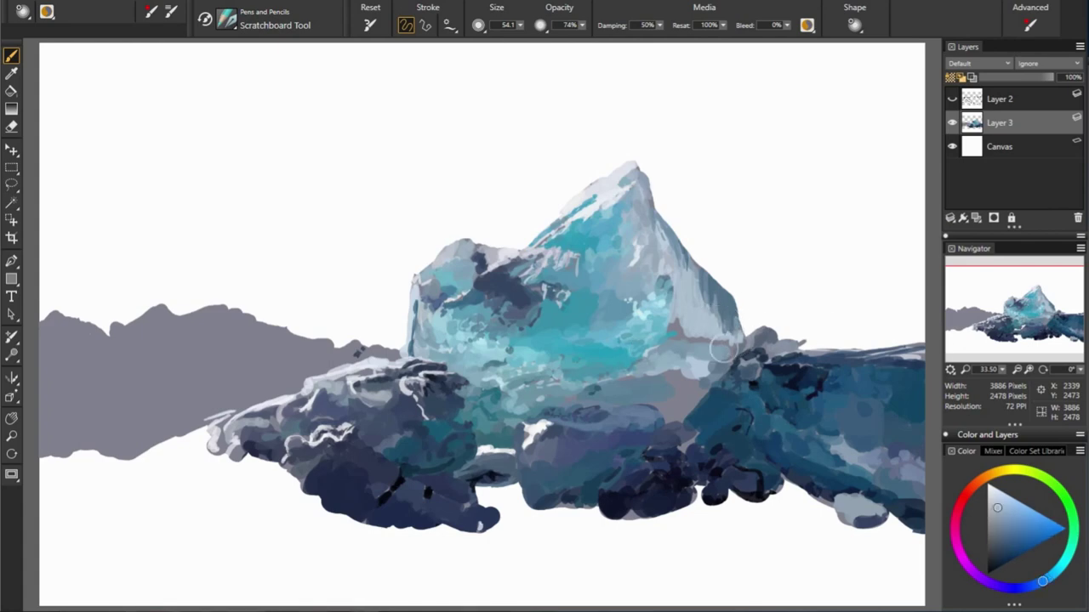
pyautogui.keyDown('alt'); pyautogui.click(755, 347); pyautogui.keyUp('alt')
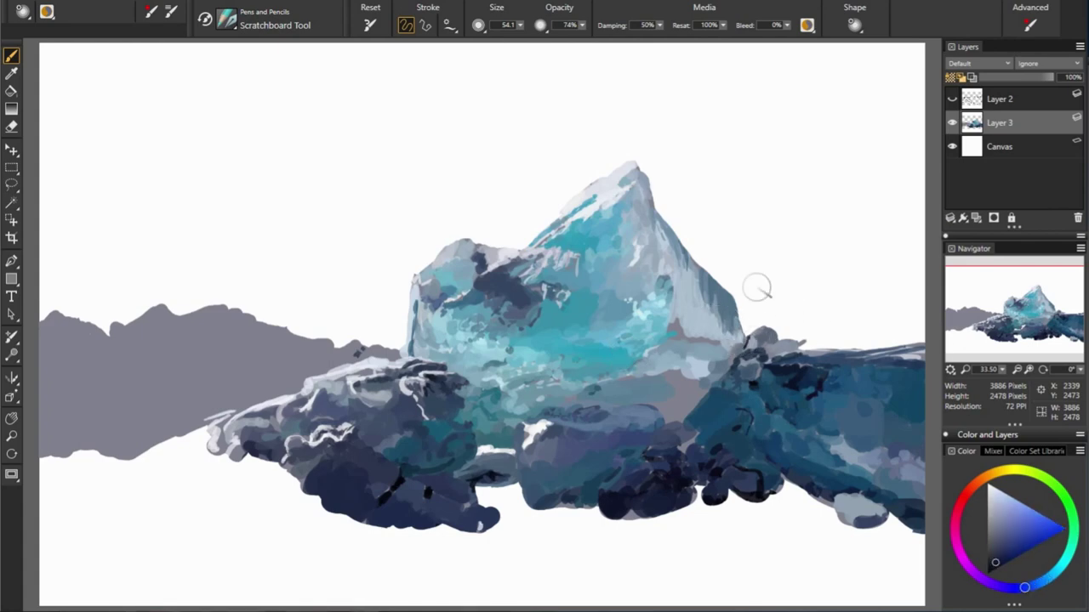
pyautogui.keyDown('alt'); pyautogui.click(750, 343); pyautogui.keyUp('alt')
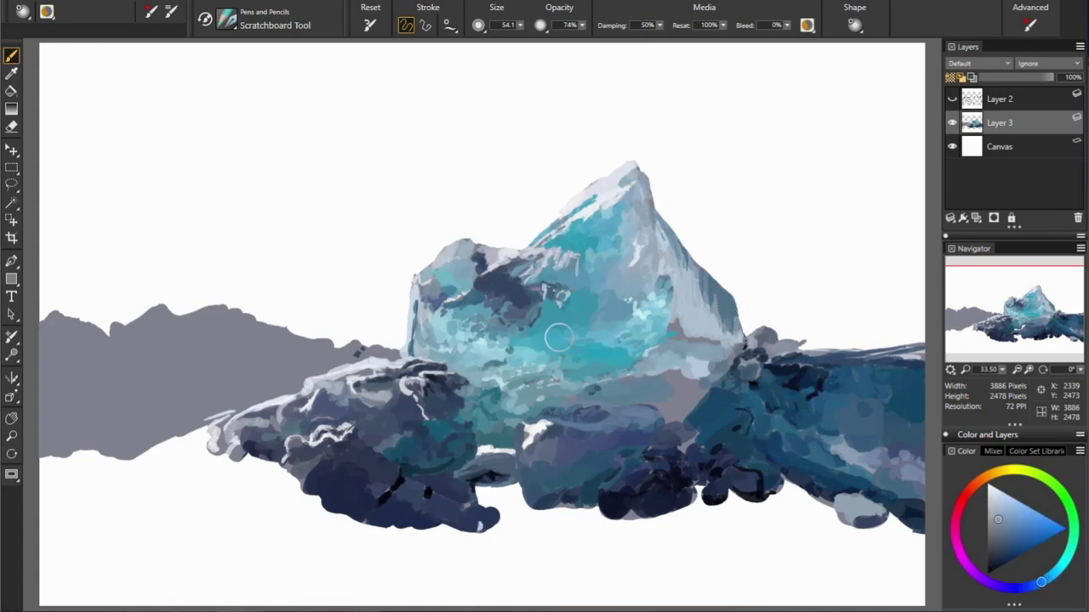
pyautogui.keyDown('alt'); pyautogui.click(686, 364); pyautogui.keyUp('alt')
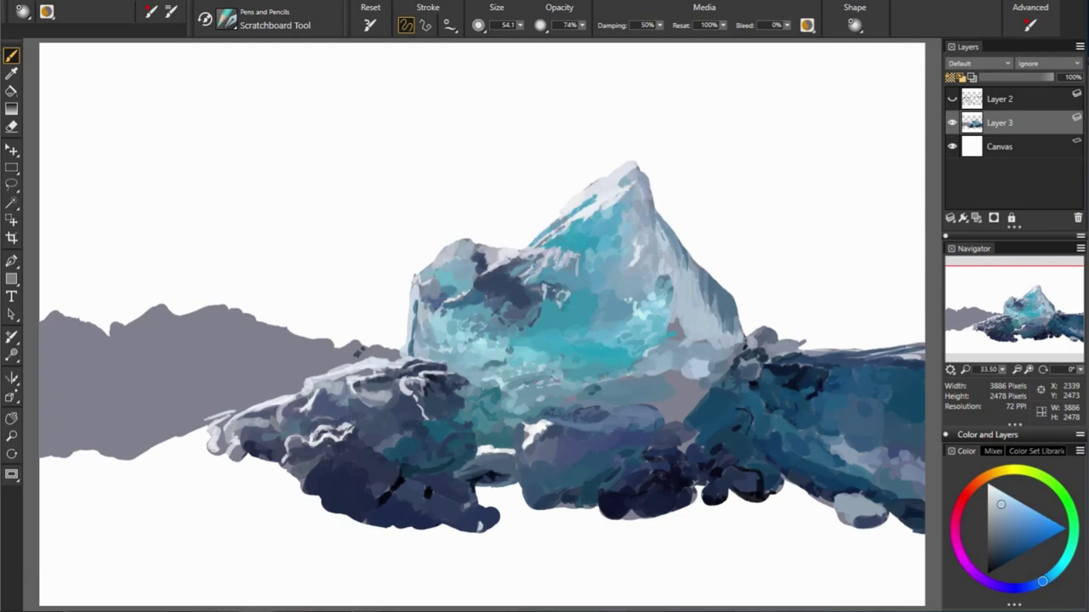
# Step: Layer lighter blue-grey tones over the ice block's lower right side
pyautogui.keyDown('alt'); pyautogui.click(672, 332); pyautogui.keyUp('alt')
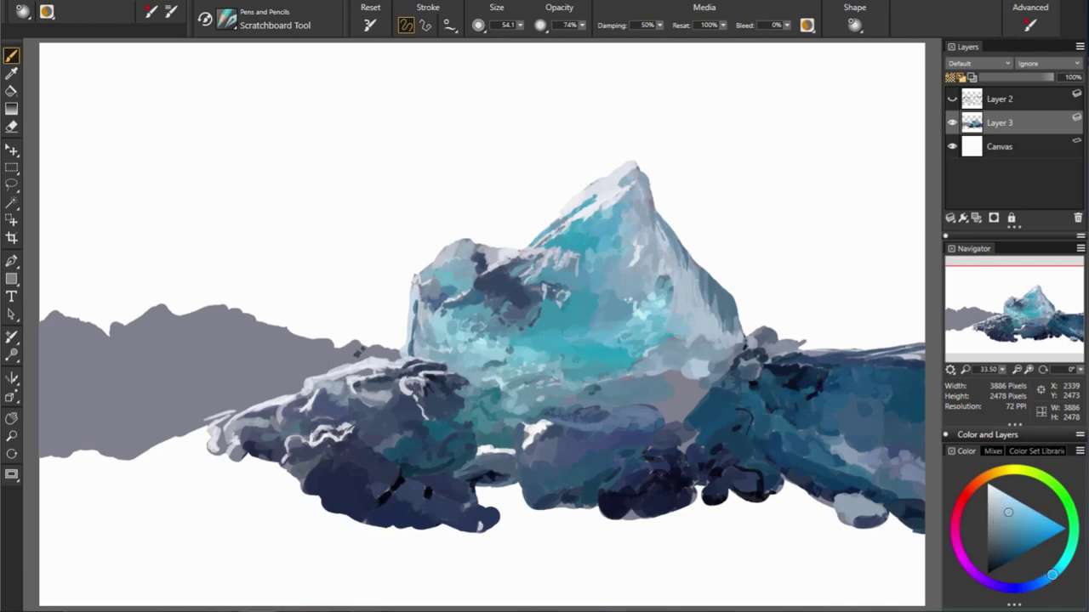
pyautogui.keyDown('alt'); pyautogui.click(677, 391); pyautogui.keyUp('alt')
pyautogui.keyDown('alt'); pyautogui.click(705, 360); pyautogui.keyUp('alt')
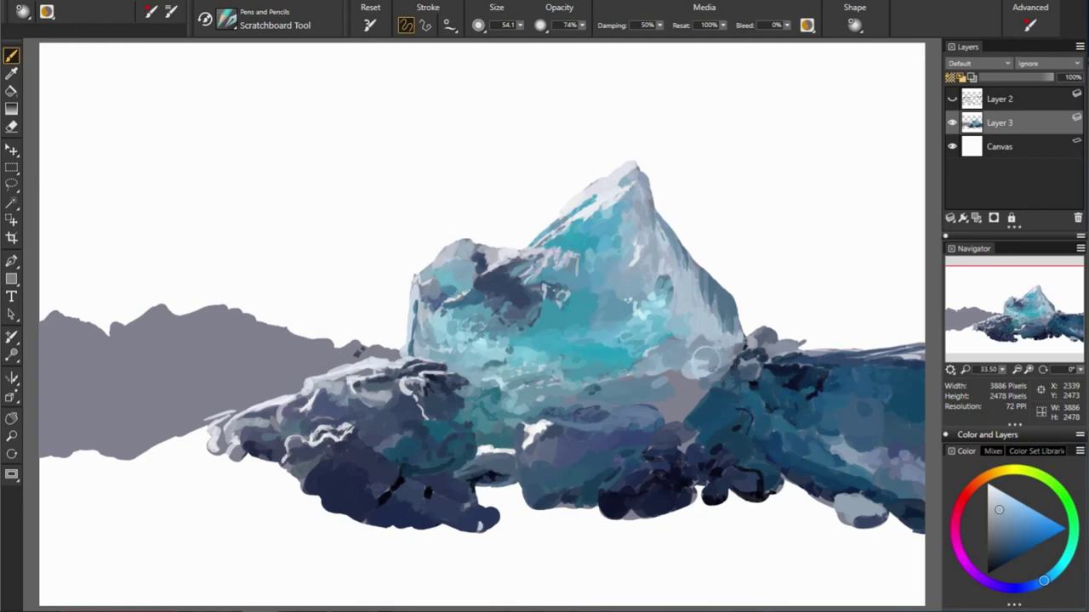
pyautogui.keyDown('alt'); pyautogui.click(705, 361); pyautogui.keyUp('alt')
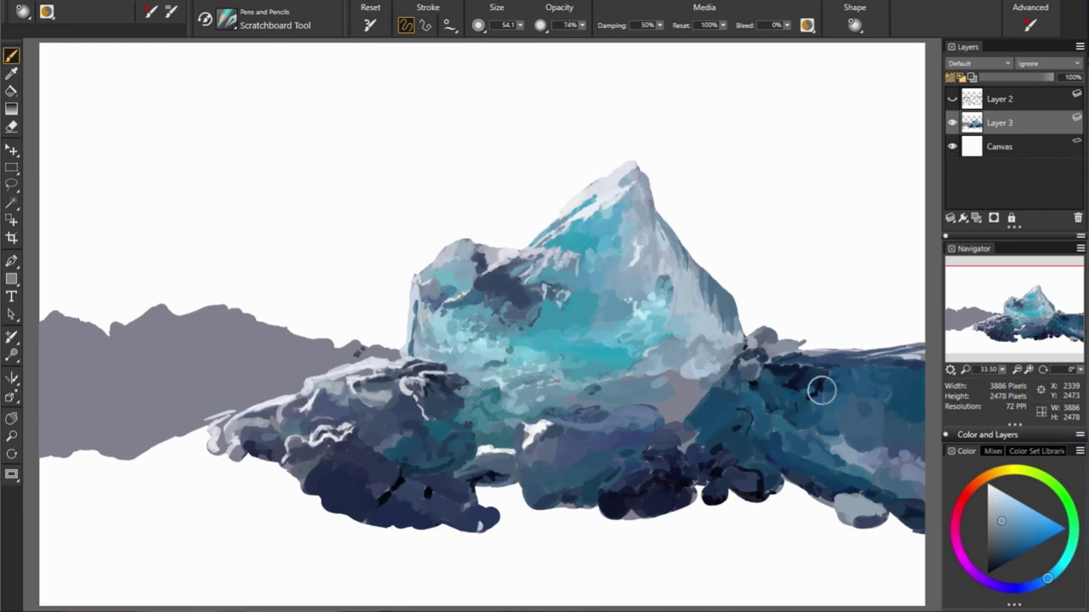
pyautogui.keyDown('alt'); pyautogui.click(703, 393); pyautogui.keyUp('alt')
pyautogui.keyDown('alt'); pyautogui.click(692, 384); pyautogui.keyUp('alt')
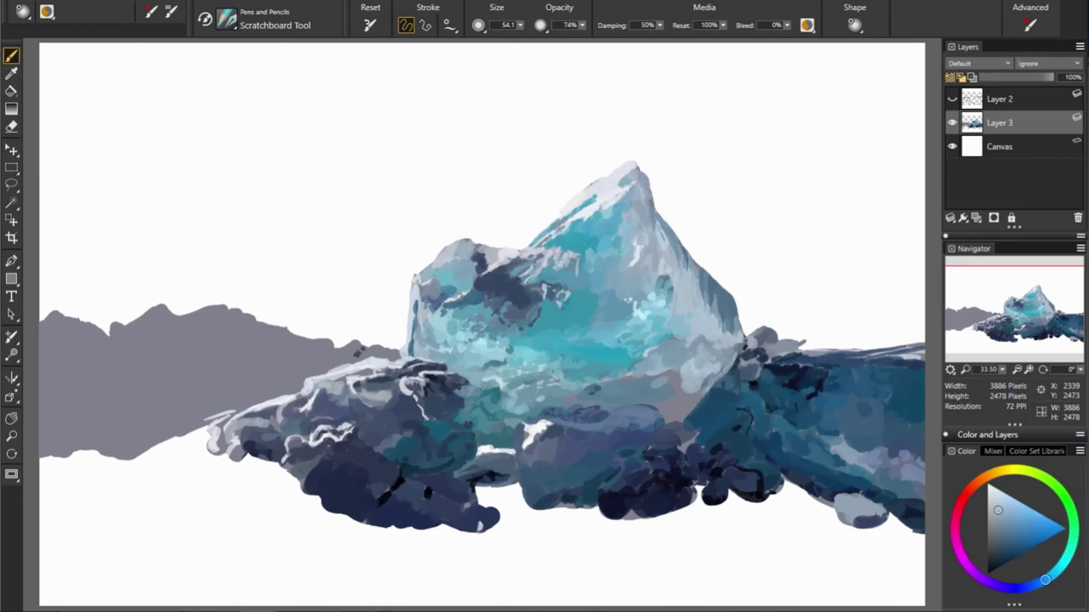
pyautogui.keyDown('alt'); pyautogui.click(558, 373); pyautogui.keyUp('alt')
# Step: Blend light, less saturated grey-blue into the ice's right face
pyautogui.keyDown('alt'); pyautogui.click(670, 355); pyautogui.keyUp('alt')
pyautogui.keyDown('alt'); pyautogui.click(681, 336); pyautogui.keyUp('alt')
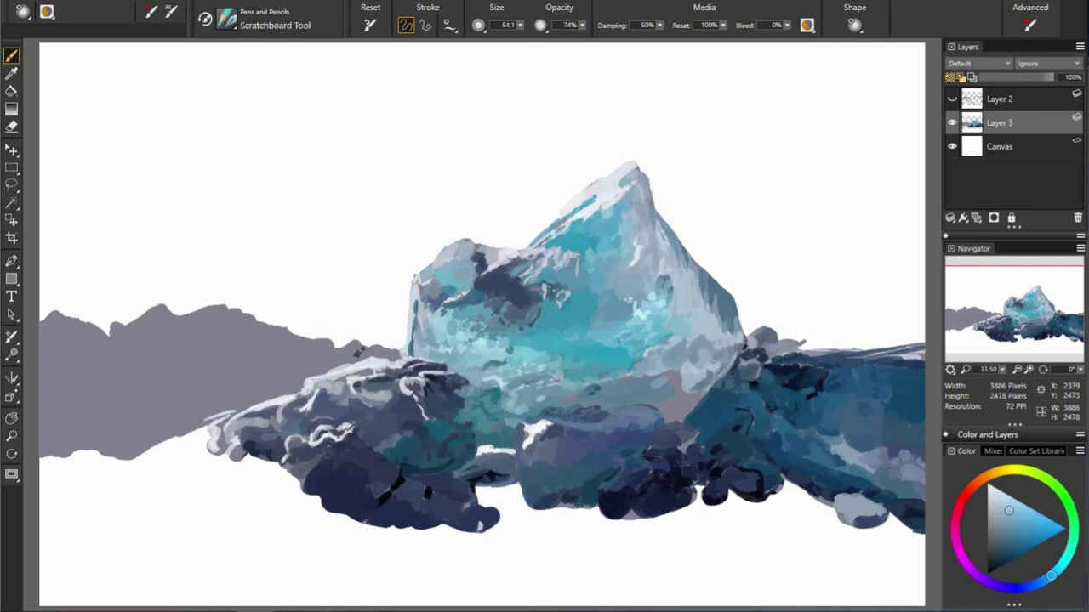
pyautogui.keyDown('alt'); pyautogui.click(661, 335); pyautogui.keyUp('alt')
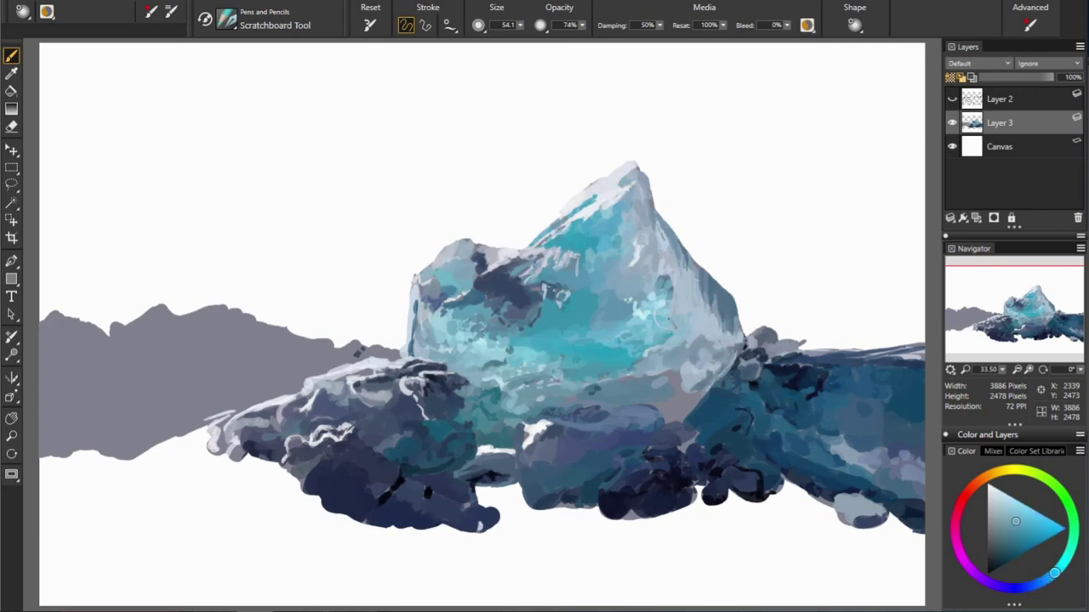
pyautogui.keyDown('alt'); pyautogui.click(663, 287); pyautogui.keyUp('alt')
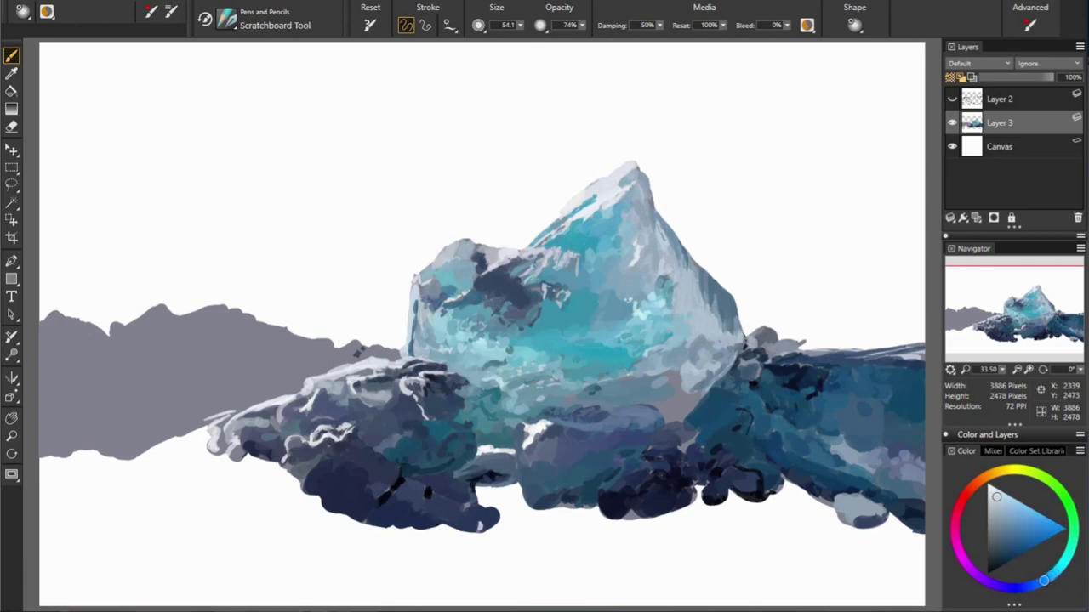
pyautogui.keyDown('alt'); pyautogui.click(562, 258); pyautogui.keyUp('alt')
pyautogui.keyDown('alt'); pyautogui.click(571, 283); pyautogui.keyUp('alt')
pyautogui.moveTo(691, 300); pyautogui.dragTo(704, 270)
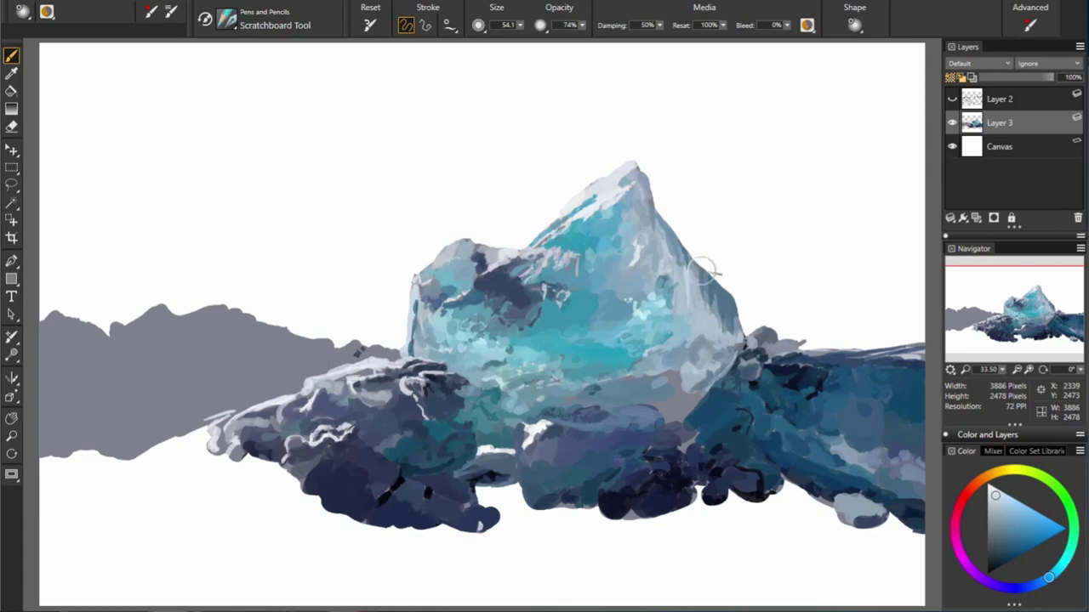
# Step: Paint grey strokes at the ice's right base where it meets the rocks
pyautogui.keyDown('alt'); pyautogui.click(676, 240); pyautogui.keyUp('alt')
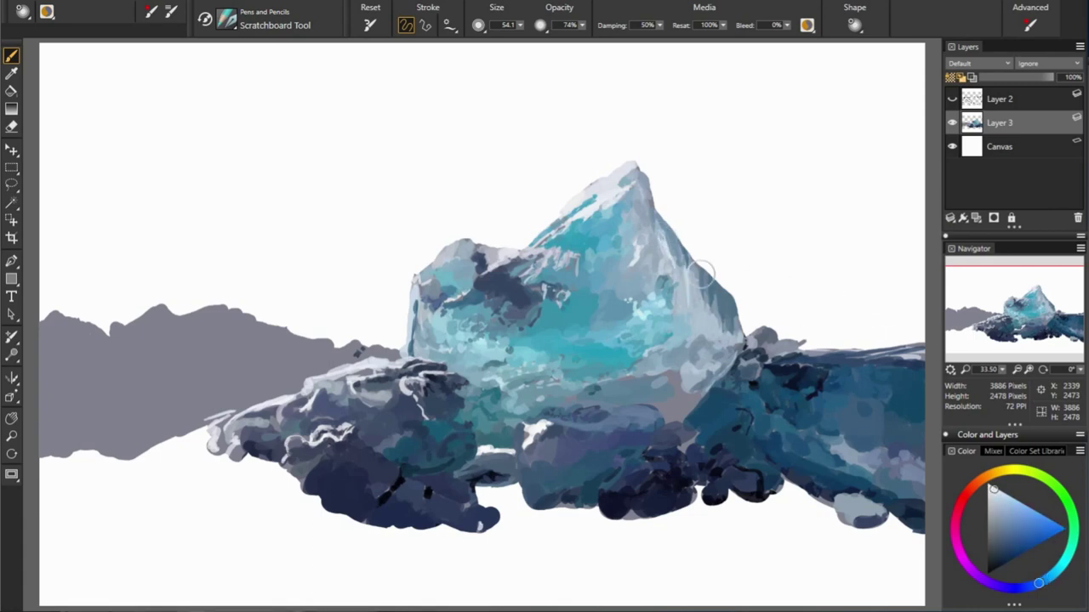
pyautogui.moveTo(765, 328); pyautogui.dragTo(733, 309)
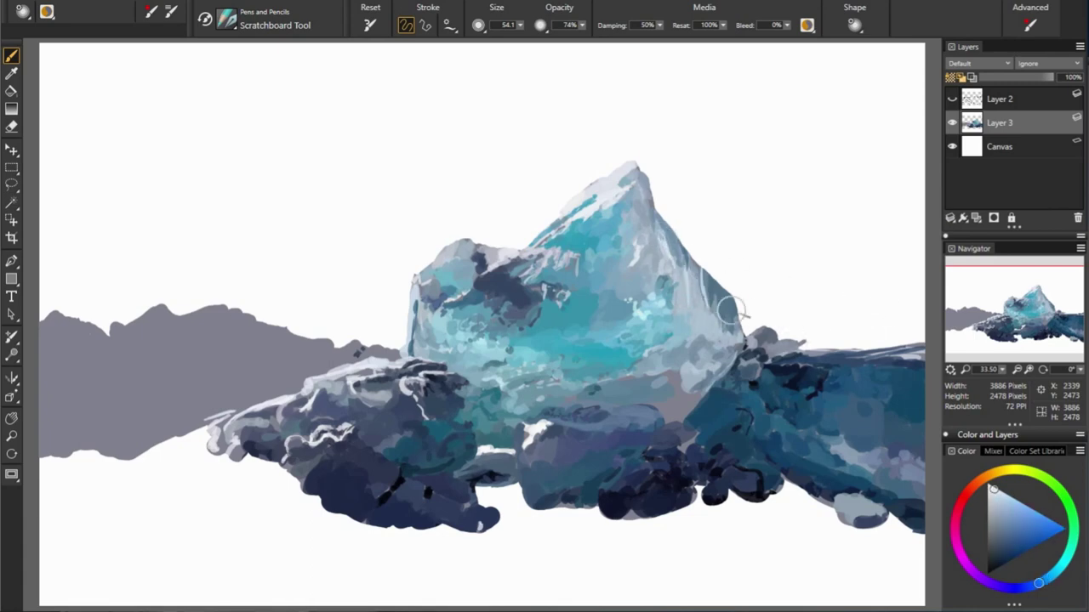
pyautogui.keyDown('alt'); pyautogui.click(599, 348); pyautogui.keyUp('alt')
pyautogui.keyDown('alt'); pyautogui.click(802, 389); pyautogui.keyUp('alt')
pyautogui.keyDown('alt'); pyautogui.click(709, 389); pyautogui.keyUp('alt')
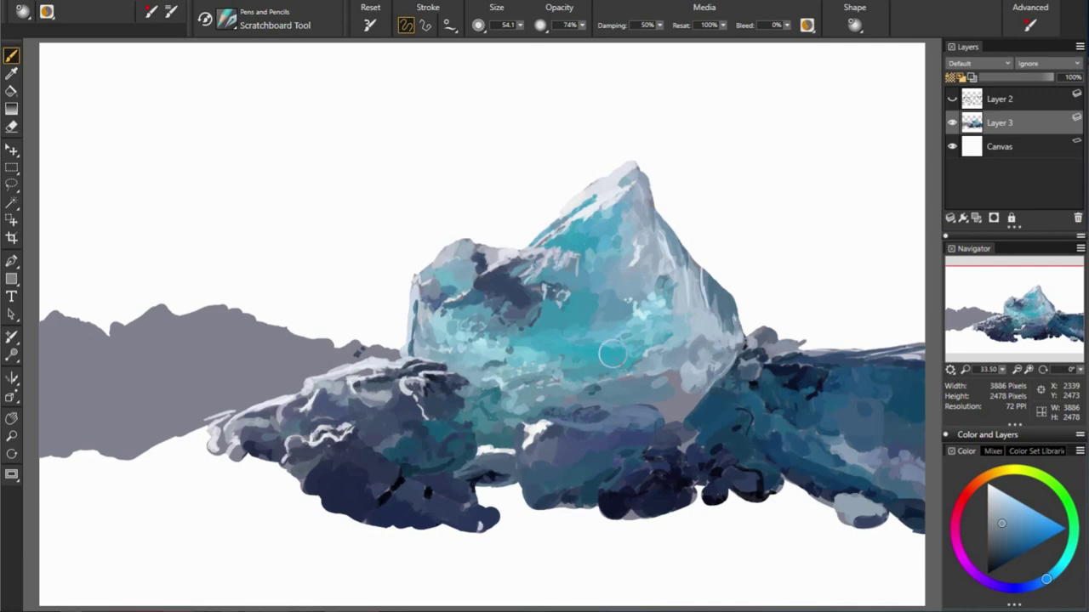
# Step: Work darker rock blues into the ice block's lower centre
pyautogui.keyDown('alt'); pyautogui.click(581, 397); pyautogui.keyUp('alt')
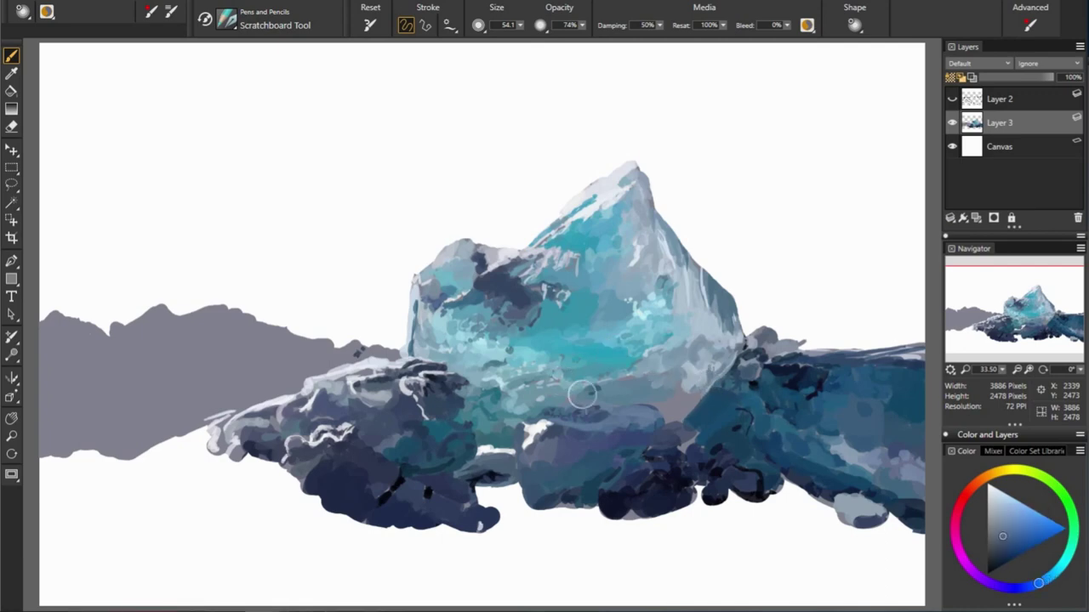
pyautogui.keyDown('alt'); pyautogui.click(875, 413); pyautogui.keyUp('alt')
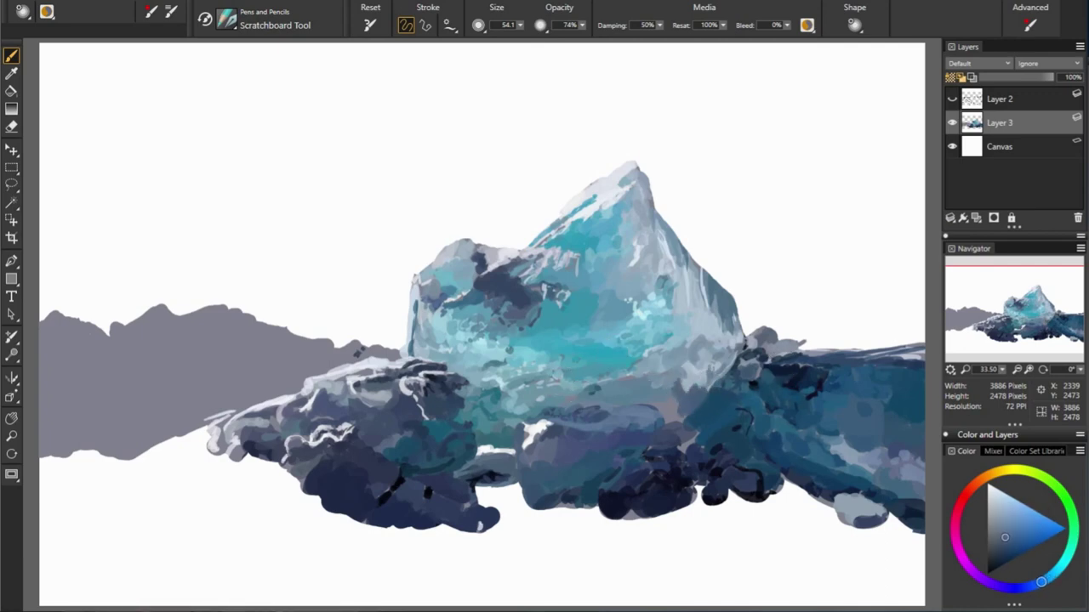
pyautogui.keyDown('alt'); pyautogui.click(684, 406); pyautogui.keyUp('alt')
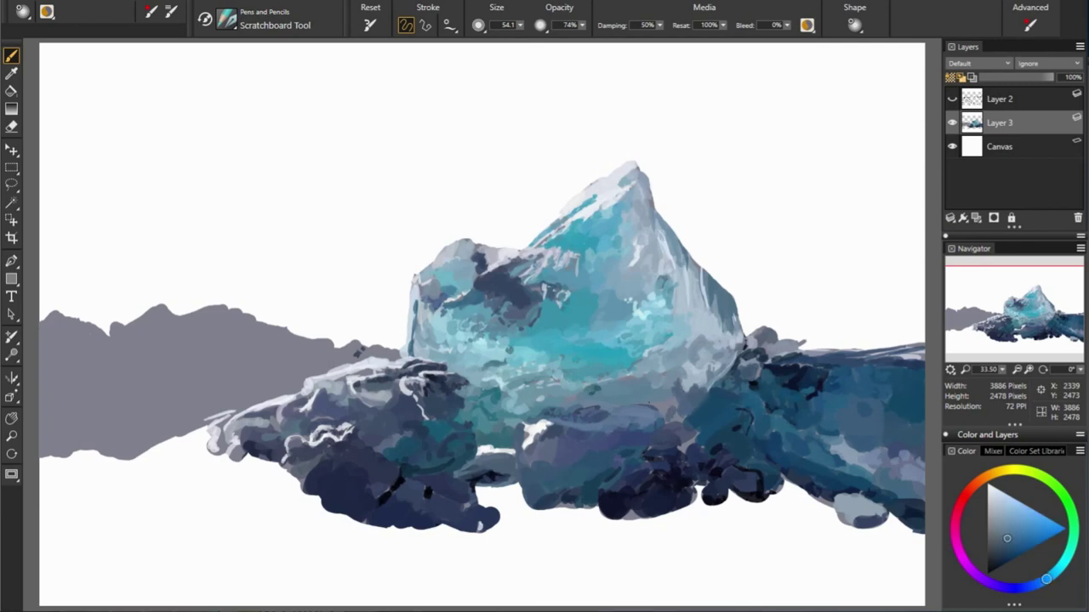
pyautogui.keyDown('alt'); pyautogui.click(692, 418); pyautogui.keyUp('alt')
pyautogui.keyDown('alt'); pyautogui.click(817, 433); pyautogui.keyUp('alt')
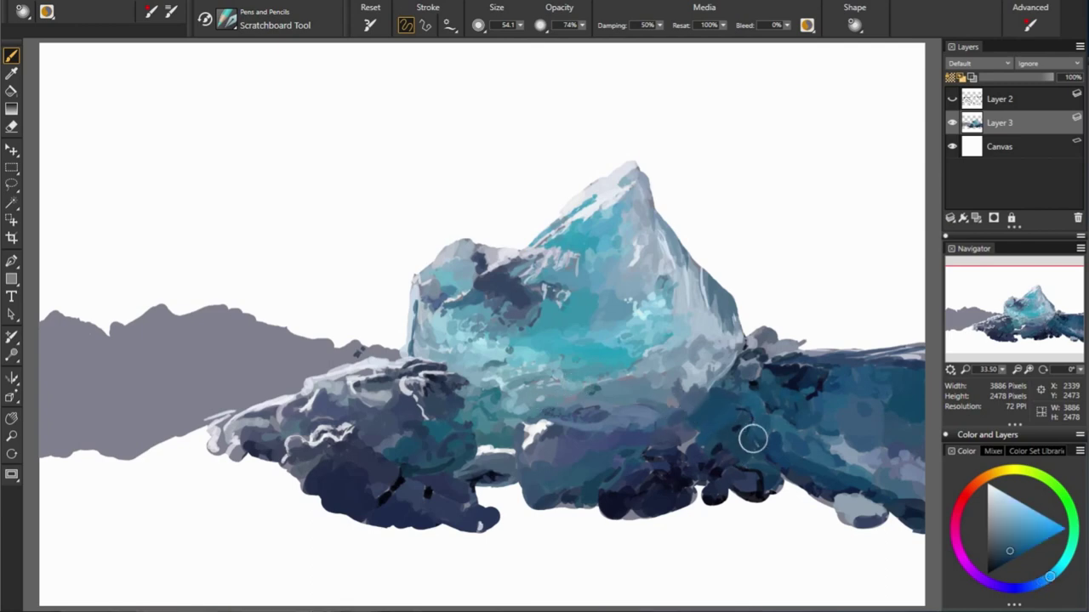
# Step: Dab dark rock blues over the rocks beneath the ice block
pyautogui.keyDown('alt'); pyautogui.click(816, 451); pyautogui.keyUp('alt')
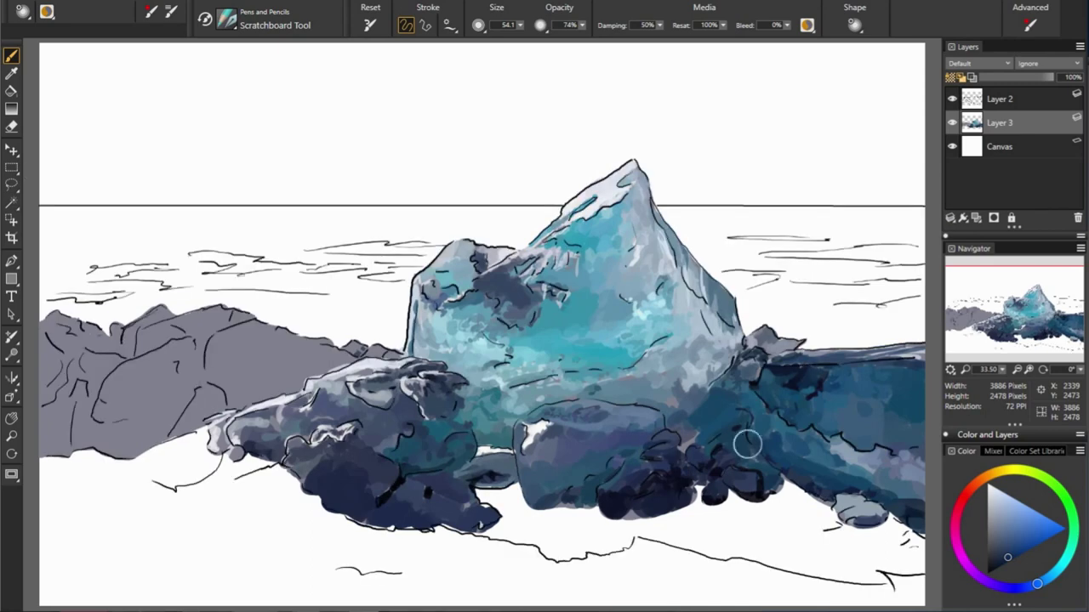
pyautogui.keyDown('alt'); pyautogui.click(663, 422); pyautogui.keyUp('alt')
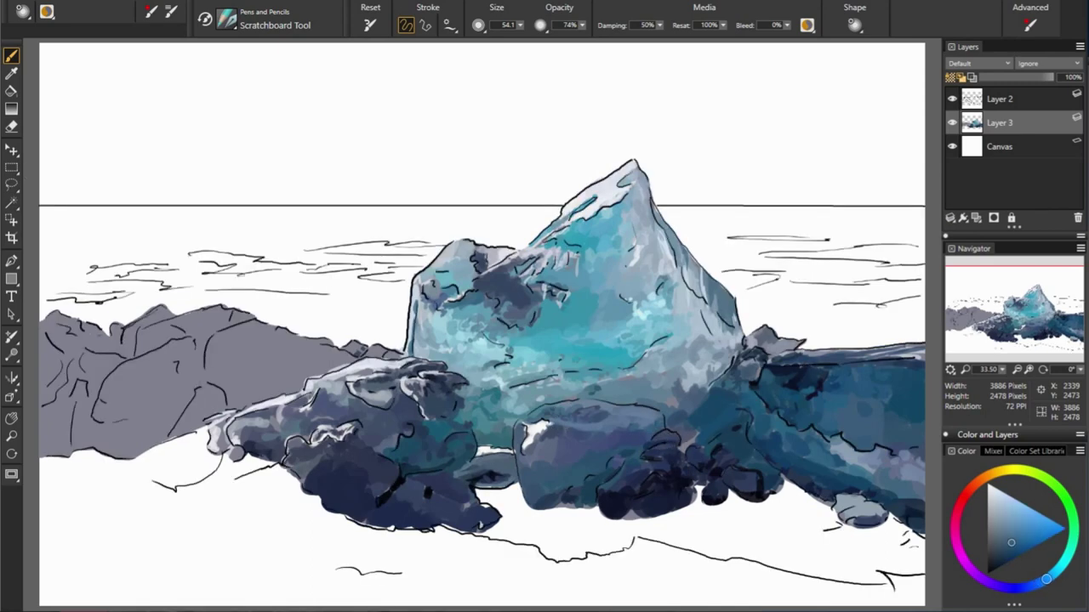
pyautogui.keyDown('alt'); pyautogui.click(677, 432); pyautogui.keyUp('alt')
pyautogui.keyDown('alt'); pyautogui.click(673, 444); pyautogui.keyUp('alt')
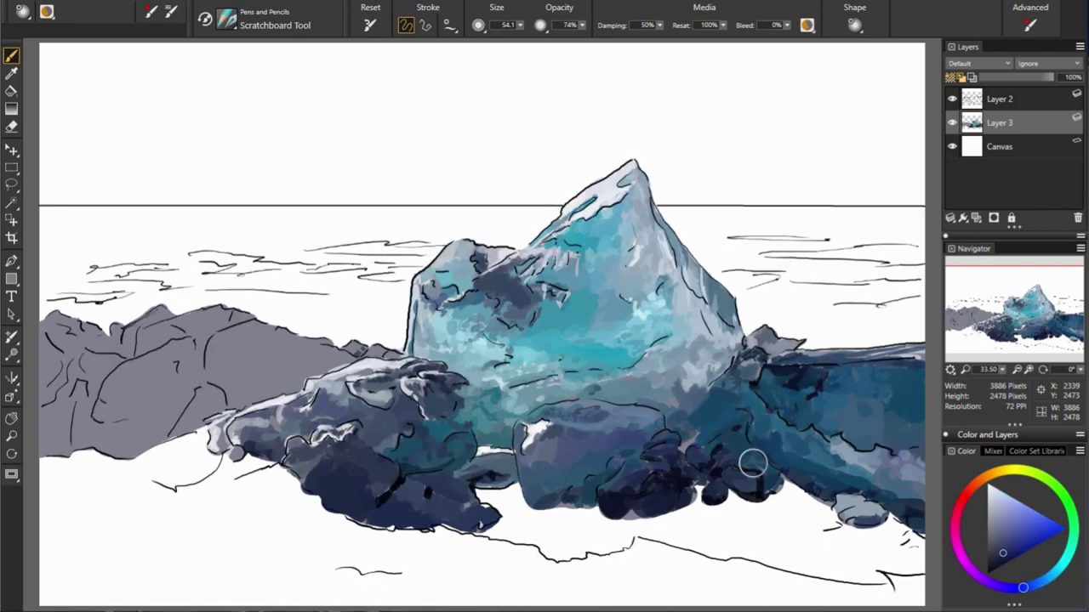
pyautogui.keyDown('alt'); pyautogui.click(753, 464); pyautogui.keyUp('alt')
# Step: Blend slightly lighter blues into the same rocks
pyautogui.keyDown('alt'); pyautogui.click(650, 461); pyautogui.keyUp('alt')
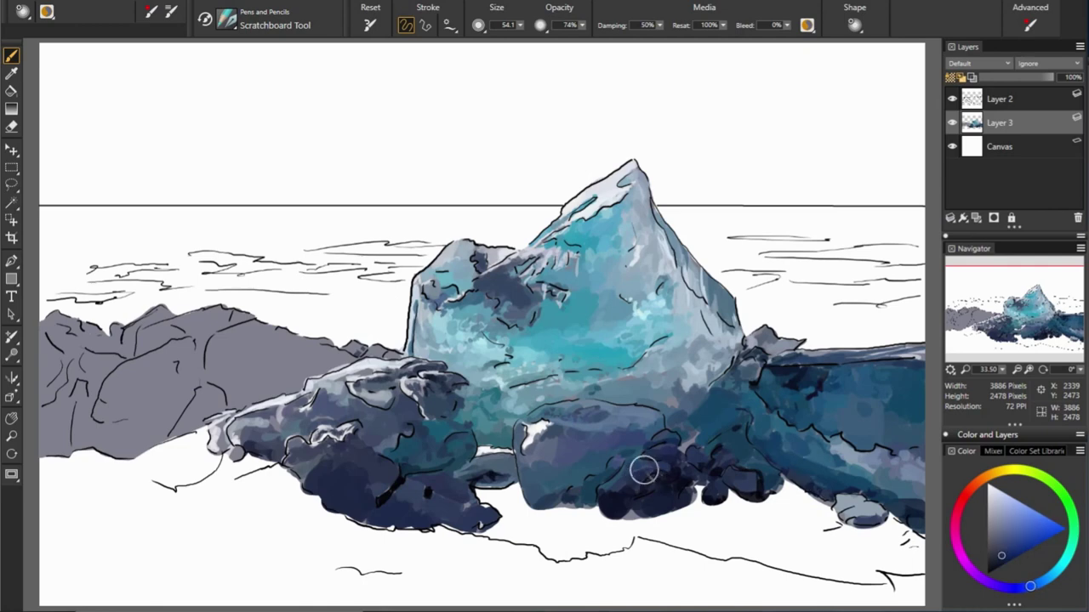
pyautogui.keyDown('alt'); pyautogui.click(651, 447); pyautogui.keyUp('alt')
pyautogui.keyDown('alt'); pyautogui.click(676, 417); pyautogui.keyUp('alt')
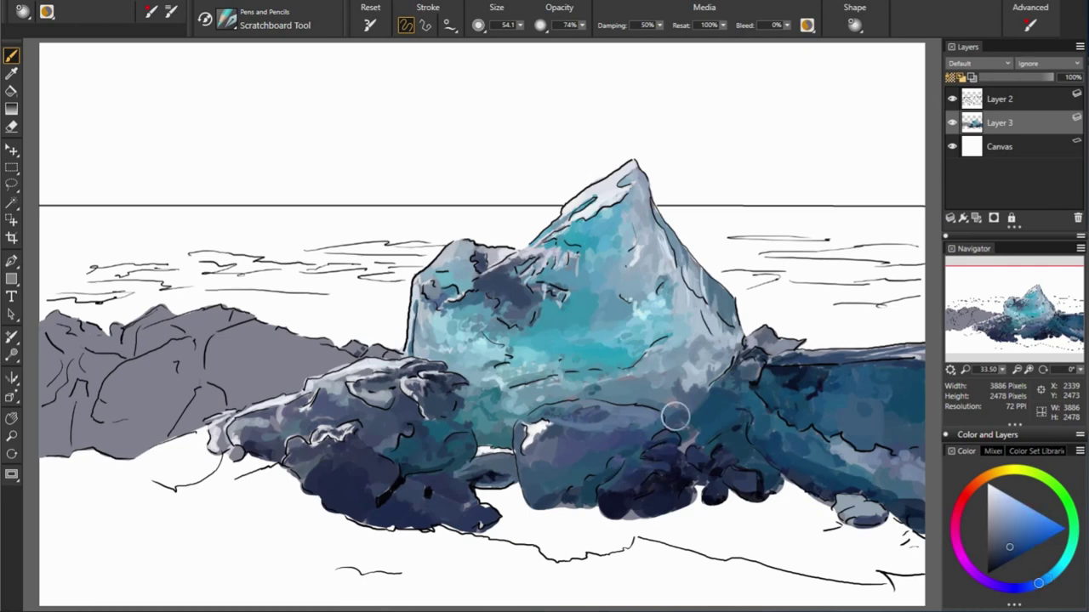
pyautogui.keyDown('alt'); pyautogui.click(717, 439); pyautogui.keyUp('alt')
pyautogui.keyDown('alt'); pyautogui.click(653, 433); pyautogui.keyUp('alt')
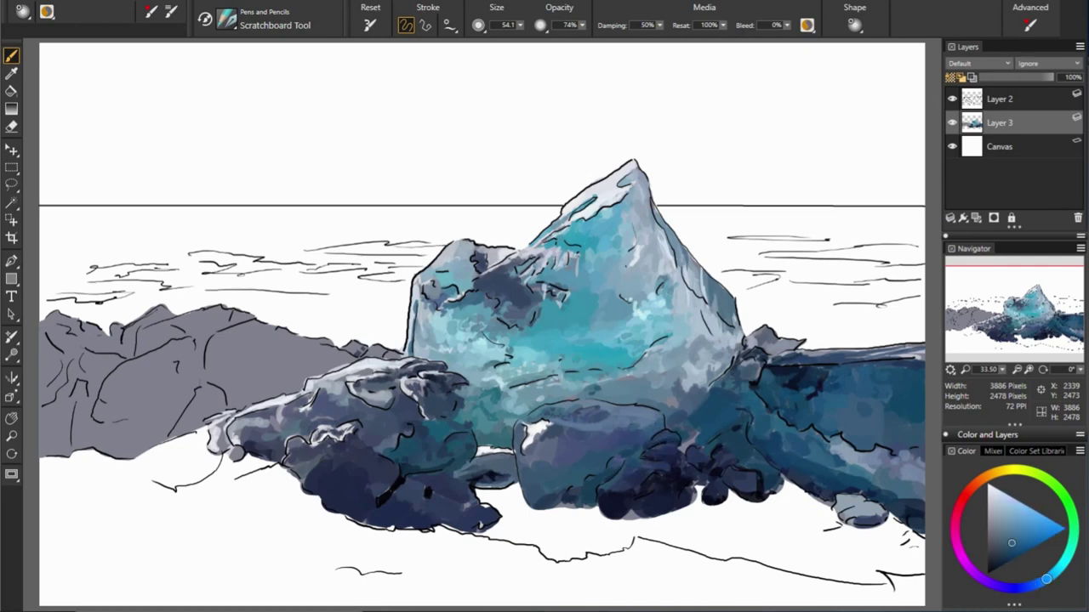
pyautogui.keyDown('alt'); pyautogui.click(643, 417); pyautogui.keyUp('alt')
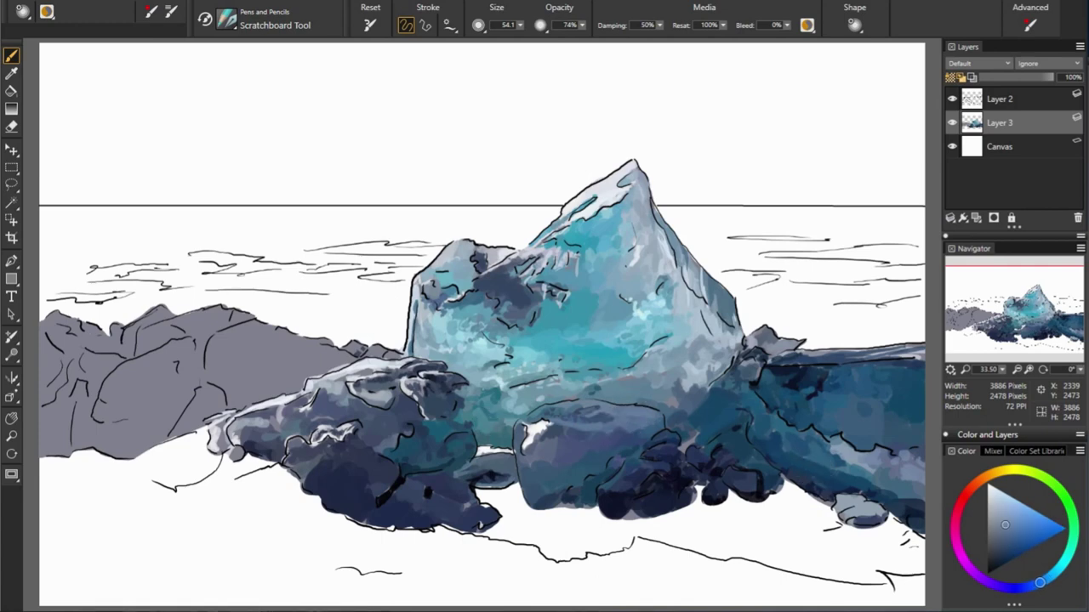
# Step: Add a near-white highlight, then mid and darker blue-greys across the rocks
pyautogui.keyDown('alt'); pyautogui.click(553, 439); pyautogui.keyUp('alt')
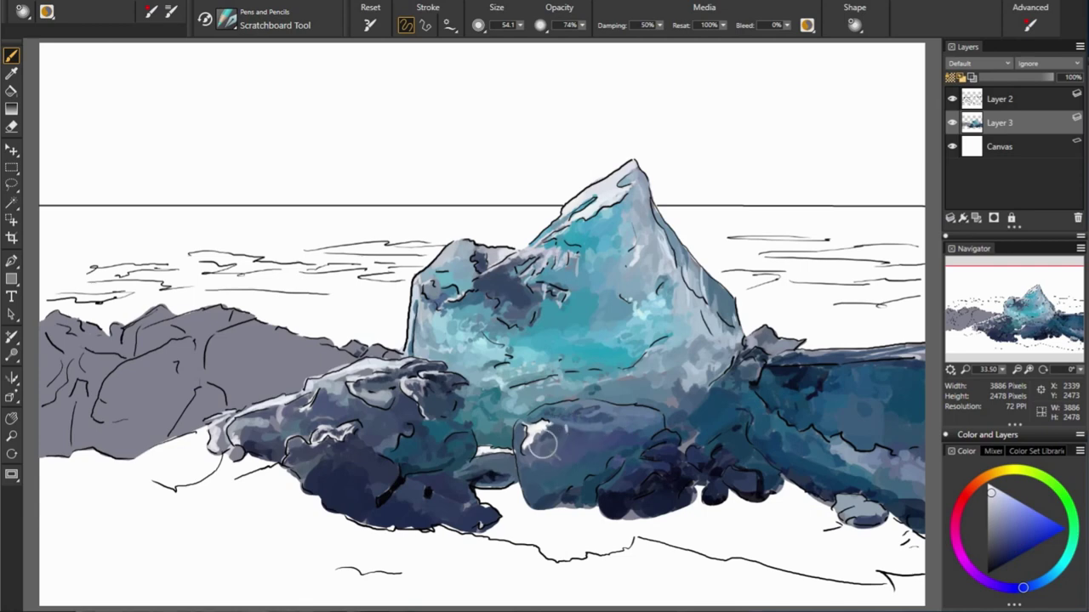
pyautogui.keyDown('alt'); pyautogui.click(488, 455); pyautogui.keyUp('alt')
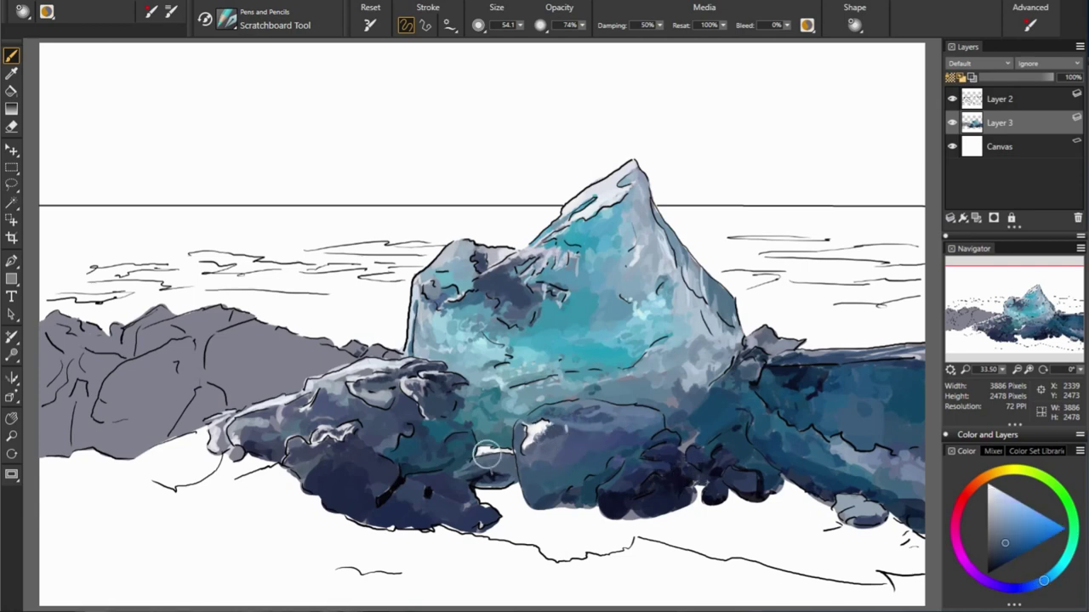
pyautogui.keyDown('alt'); pyautogui.click(454, 449); pyautogui.keyUp('alt')
pyautogui.keyDown('alt'); pyautogui.click(441, 444); pyautogui.keyUp('alt')
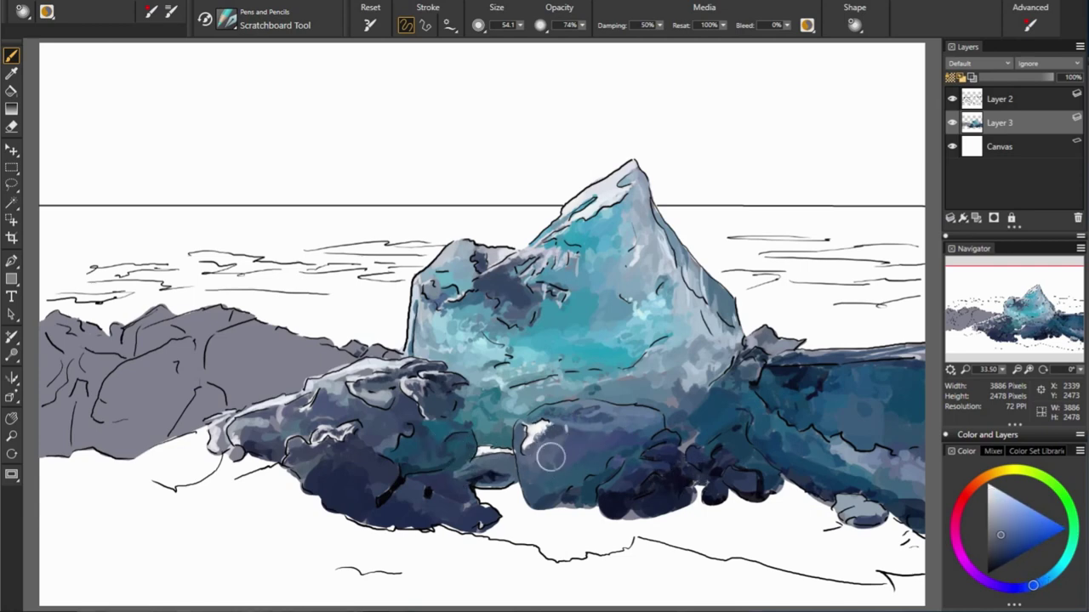
pyautogui.keyDown('alt'); pyautogui.click(601, 457); pyautogui.keyUp('alt')
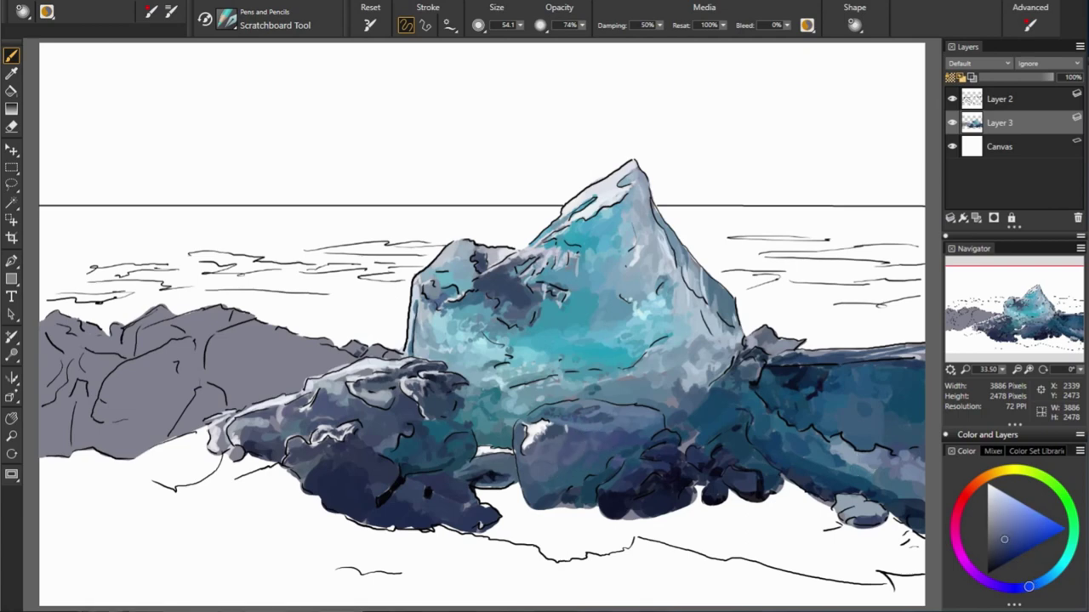
pyautogui.keyDown('alt'); pyautogui.click(580, 452); pyautogui.keyUp('alt')
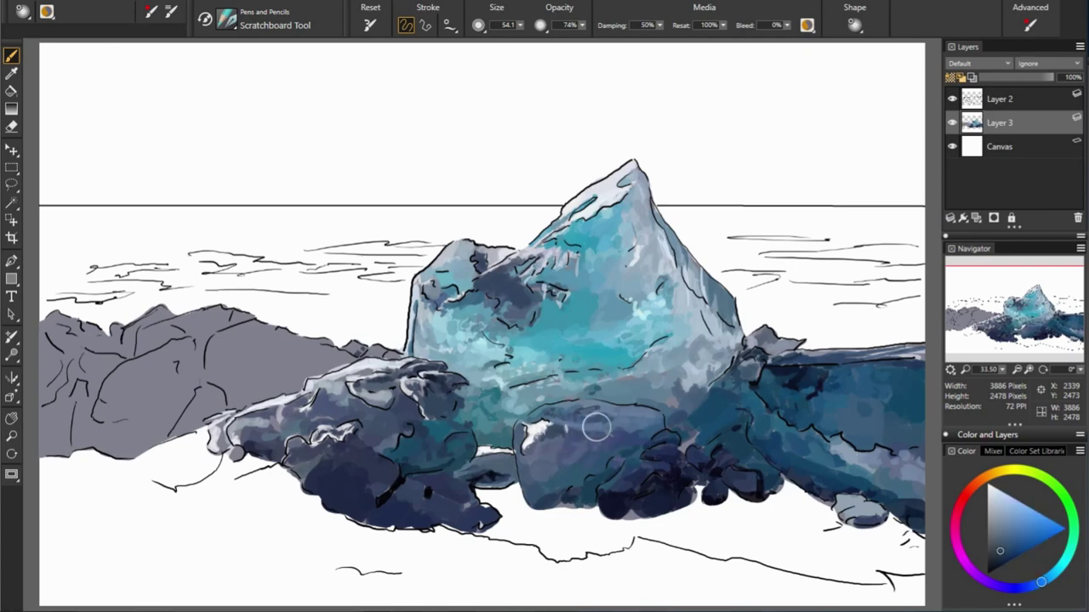
pyautogui.keyDown('alt'); pyautogui.click(587, 461); pyautogui.keyUp('alt')
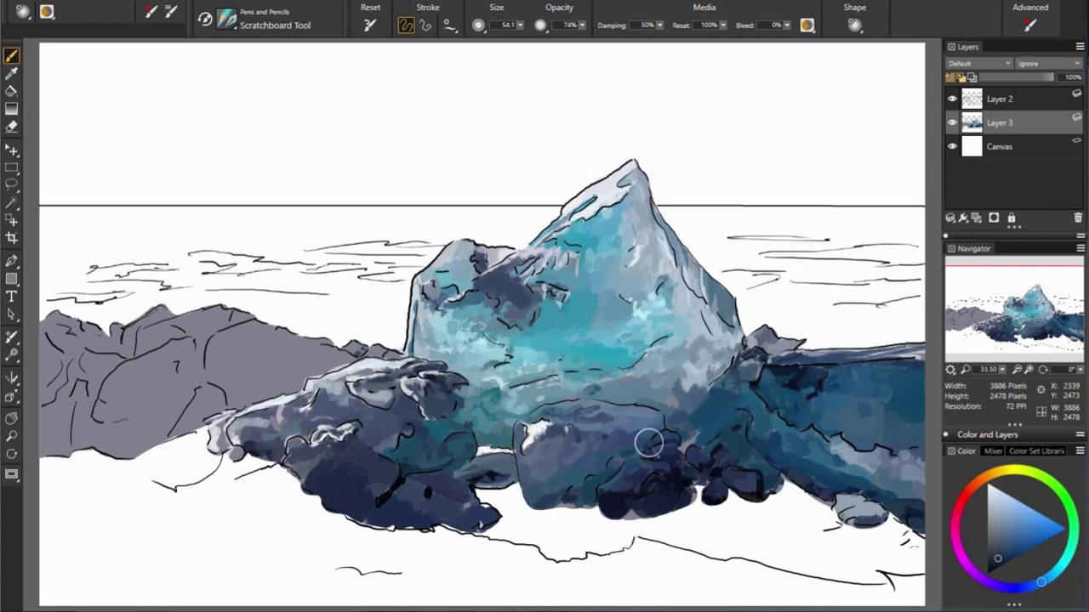
# Step: Toggle Layer 2's line art visibility and stroke over the rocks
pyautogui.keyDown('alt'); pyautogui.click(763, 437); pyautogui.keyUp('alt')
pyautogui.keyDown('alt'); pyautogui.click(623, 422); pyautogui.keyUp('alt')
pyautogui.click(952, 98)
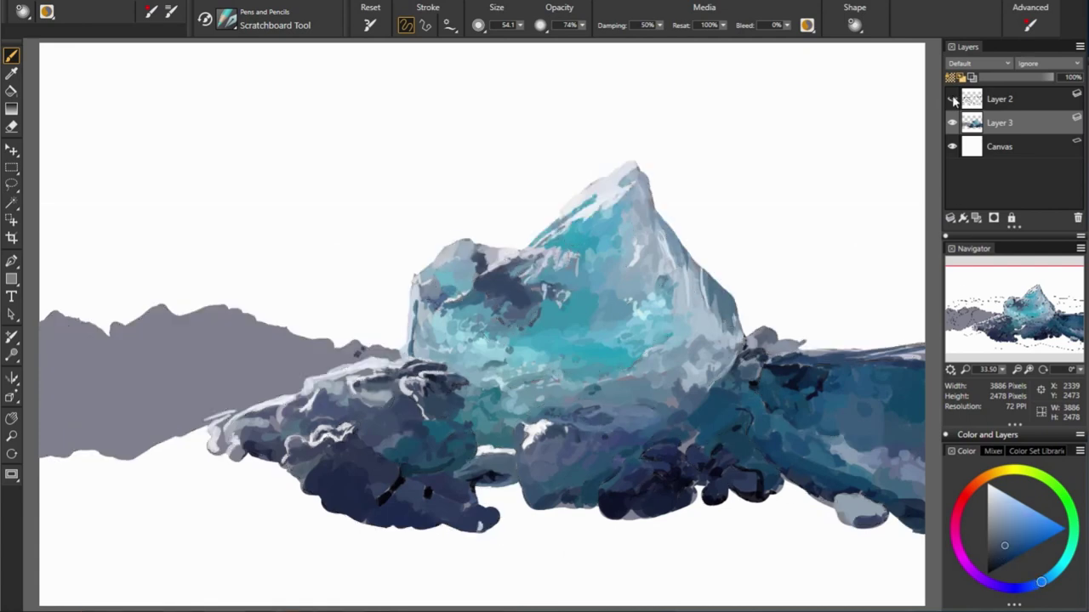
pyautogui.moveTo(615, 398); pyautogui.dragTo(577, 416)
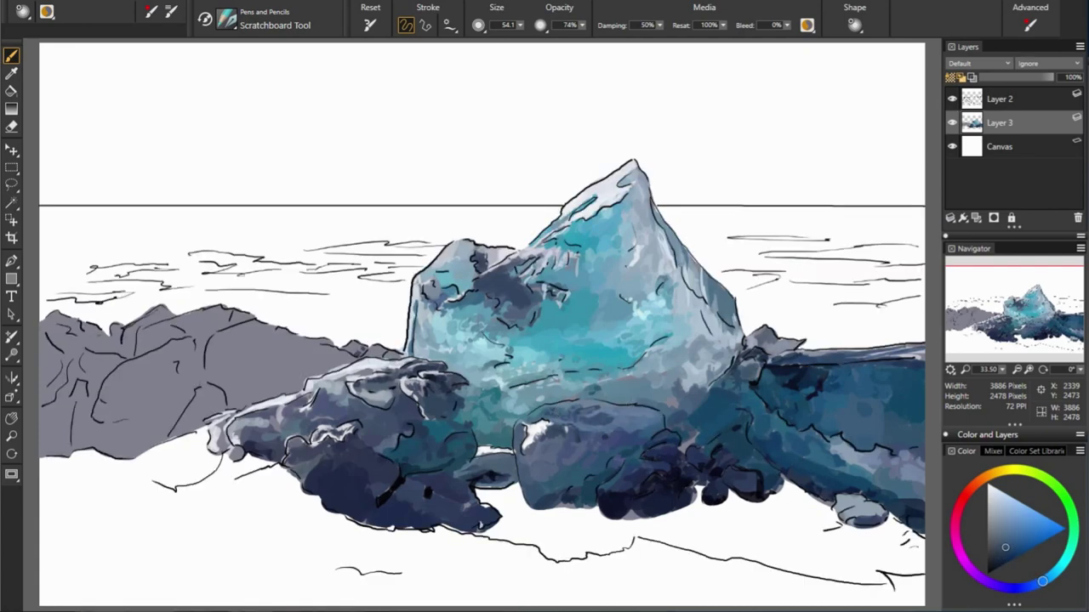
# Step: Paint alternating darker and lighter blue-greys over the rocks
pyautogui.keyDown('alt'); pyautogui.click(848, 415); pyautogui.keyUp('alt')
pyautogui.keyDown('alt'); pyautogui.click(659, 439); pyautogui.keyUp('alt')
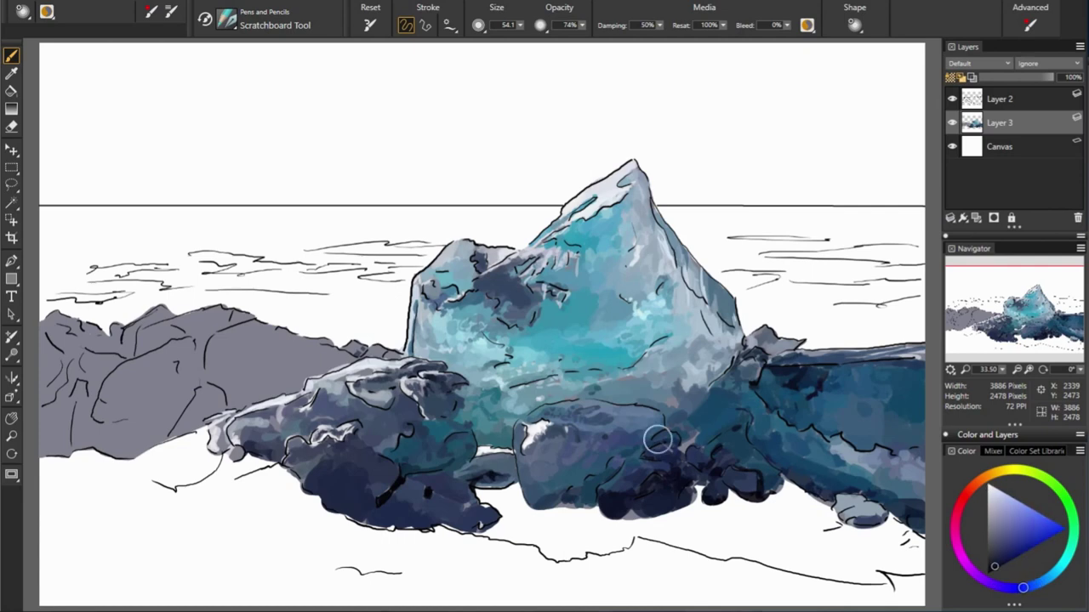
pyautogui.keyDown('alt'); pyautogui.click(705, 454); pyautogui.keyUp('alt')
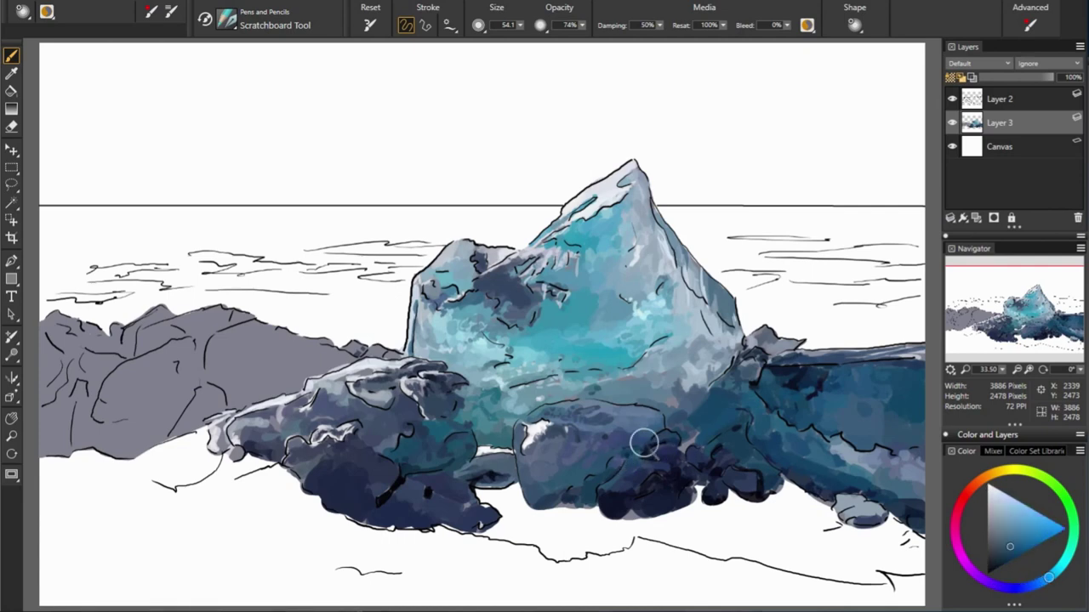
pyautogui.keyDown('alt'); pyautogui.click(647, 473); pyautogui.keyUp('alt')
pyautogui.keyDown('alt'); pyautogui.click(520, 476); pyautogui.keyUp('alt')
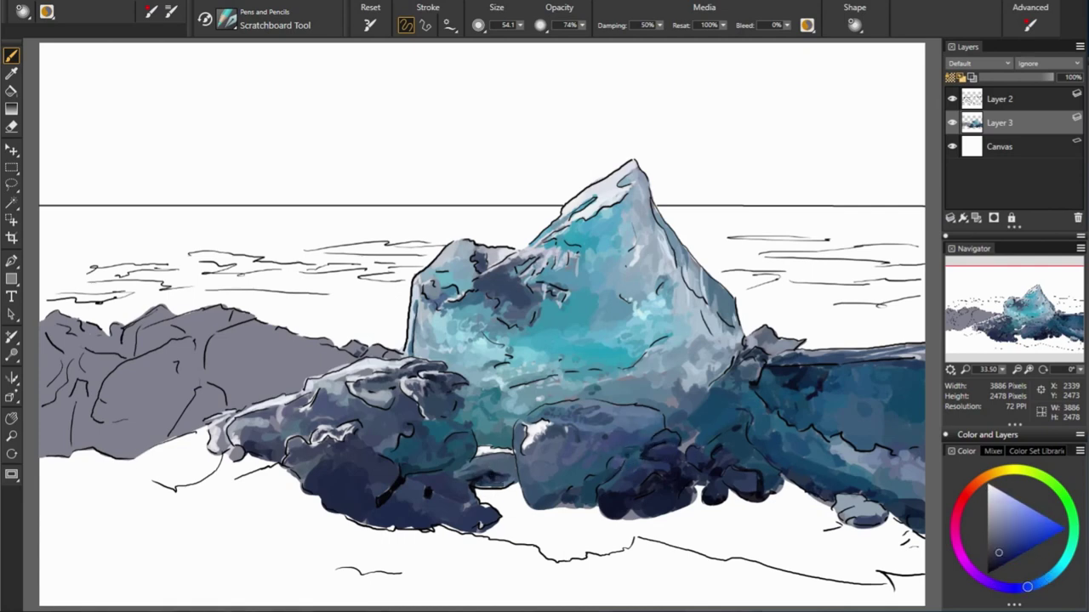
pyautogui.keyDown('alt'); pyautogui.click(489, 485); pyautogui.keyUp('alt')
pyautogui.keyDown('alt'); pyautogui.click(362, 427); pyautogui.keyUp('alt')
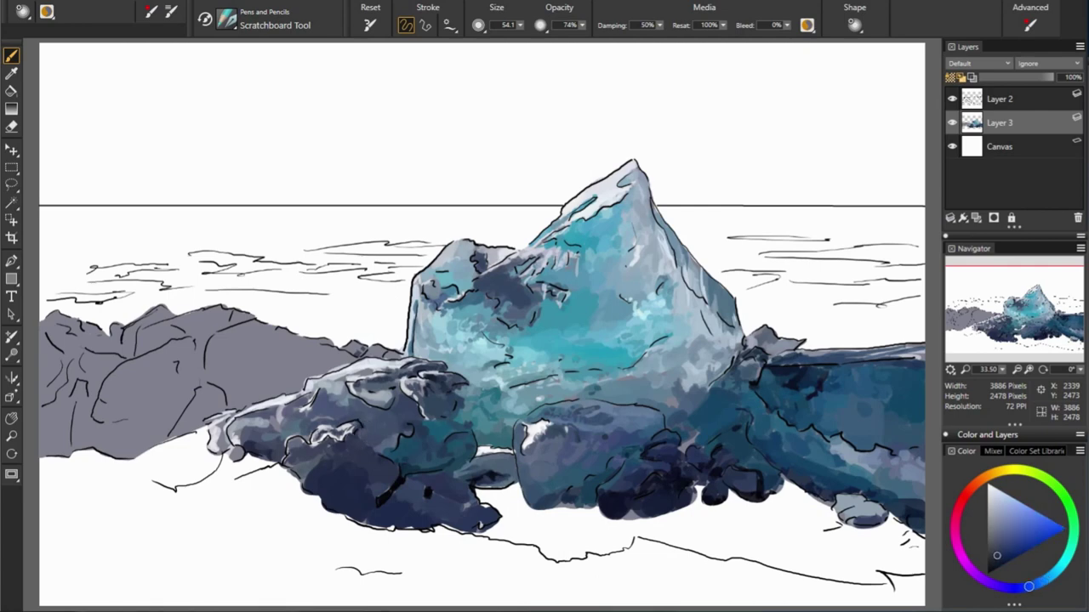
pyautogui.keyDown('alt'); pyautogui.click(356, 421); pyautogui.keyUp('alt')
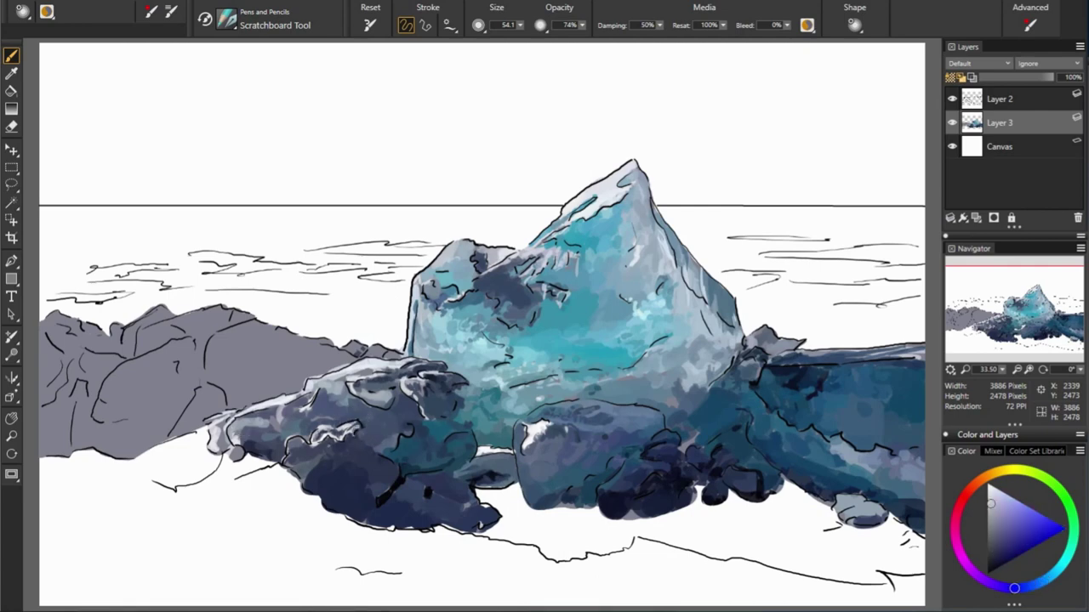
# Step: Swap purple tones for mid and darker blue-greys on the left rocks
pyautogui.keyDown('alt'); pyautogui.click(717, 428); pyautogui.keyUp('alt')
pyautogui.keyDown('alt'); pyautogui.click(340, 432); pyautogui.keyUp('alt')
pyautogui.keyDown('alt'); pyautogui.click(374, 419); pyautogui.keyUp('alt')
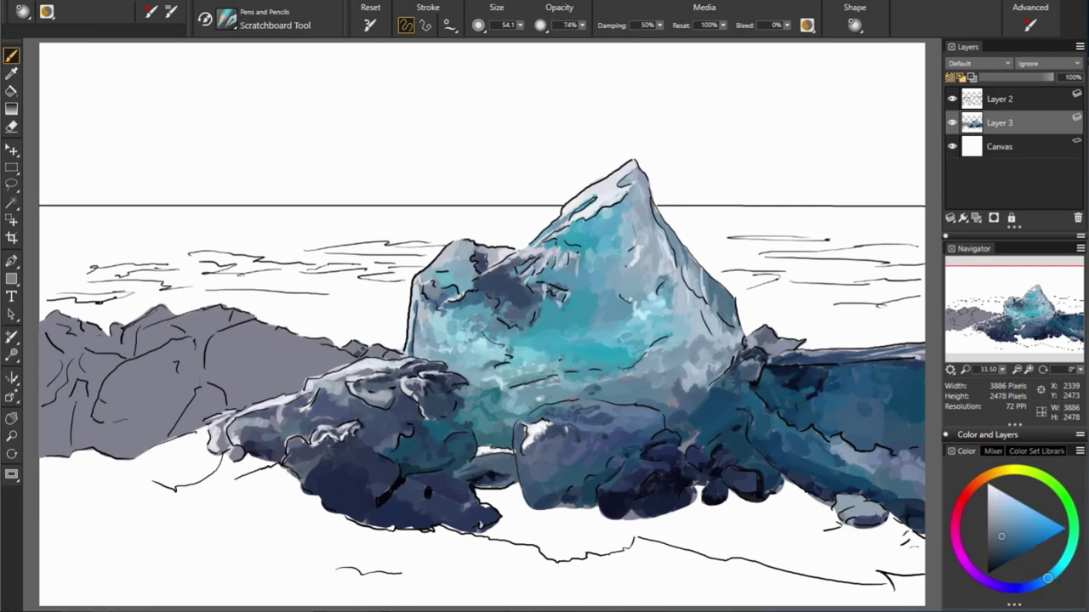
pyautogui.keyDown('alt'); pyautogui.click(296, 415); pyautogui.keyUp('alt')
pyautogui.keyDown('alt'); pyautogui.click(318, 374); pyautogui.keyUp('alt')
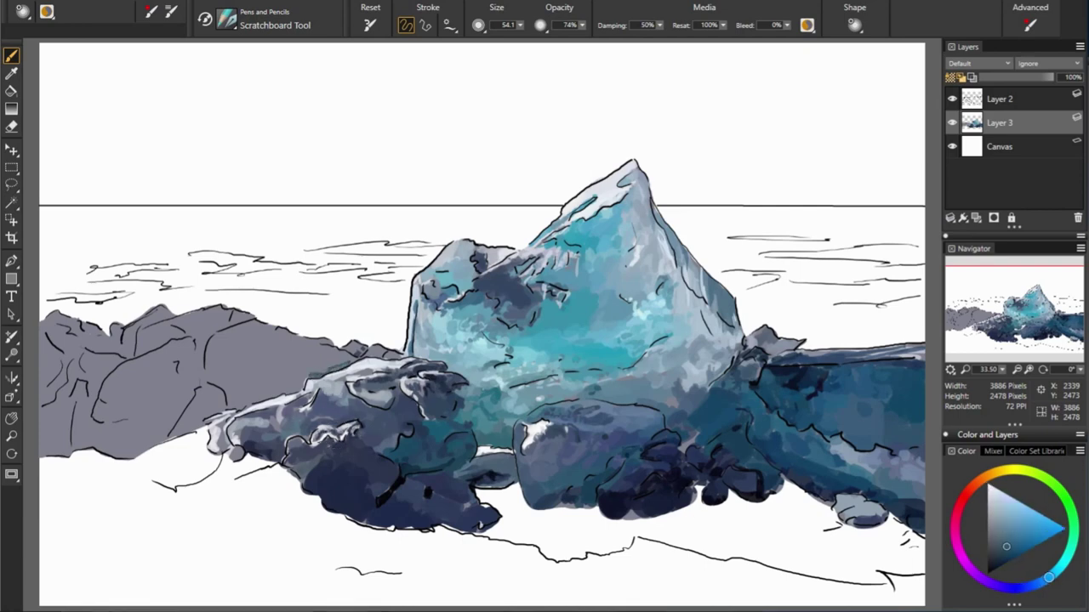
pyautogui.keyDown('alt'); pyautogui.click(378, 358); pyautogui.keyUp('alt')
# Step: Spread teal across the flat grey rock left of the ice block
pyautogui.keyDown('alt'); pyautogui.click(355, 348); pyautogui.keyUp('alt')
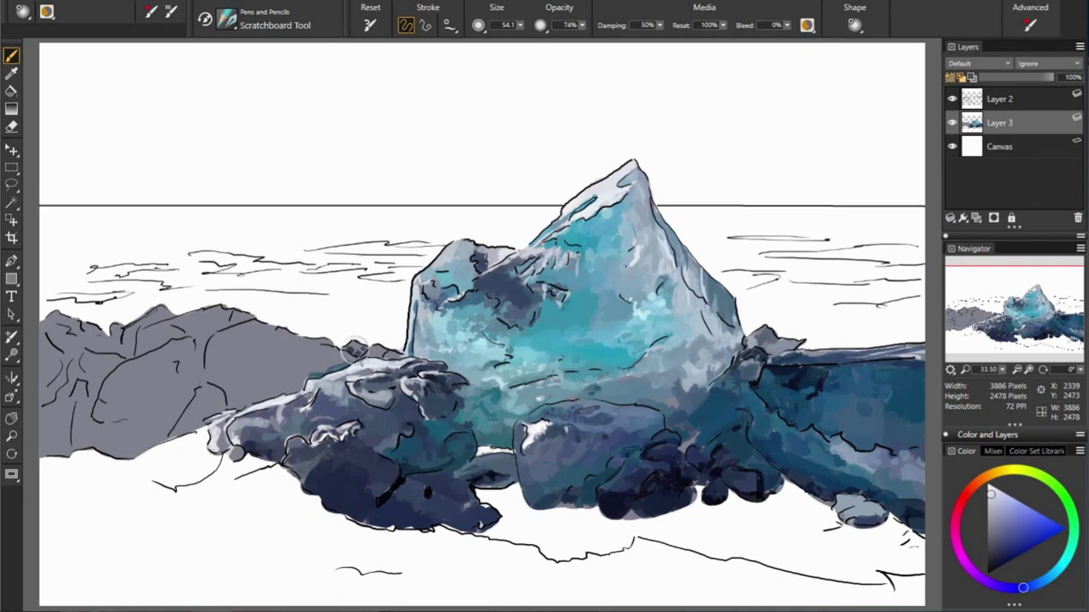
pyautogui.keyDown('alt'); pyautogui.click(371, 348); pyautogui.keyUp('alt')
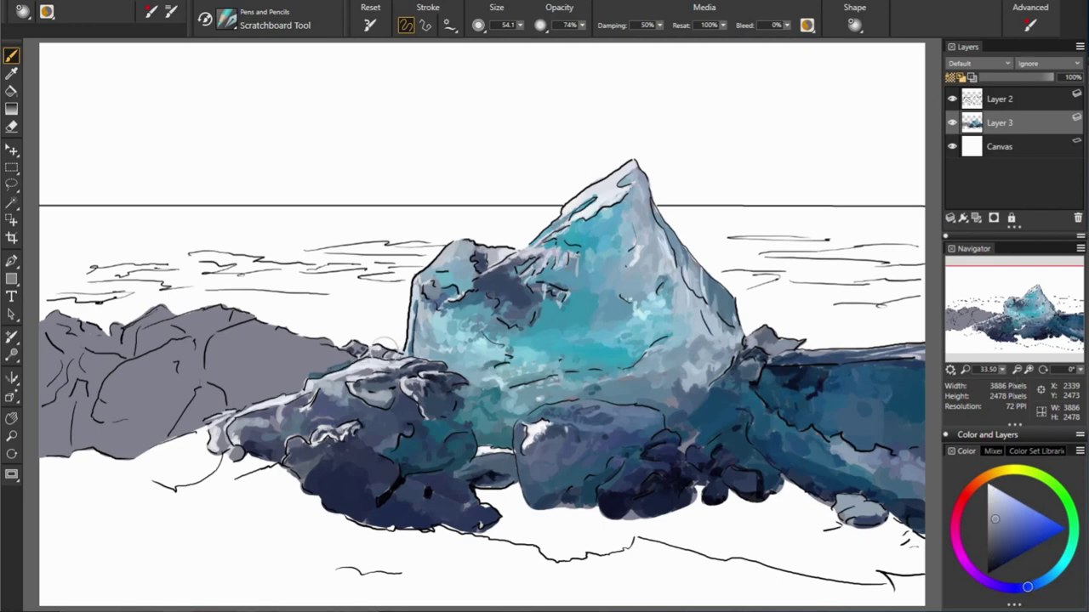
pyautogui.keyDown('alt'); pyautogui.click(405, 339); pyautogui.keyUp('alt')
pyautogui.moveTo(268, 336)
pyautogui.mouseDown()
pyautogui.moveTo(289, 361)
pyautogui.moveTo(233, 375)
pyautogui.moveTo(264, 398)
pyautogui.moveTo(302, 389)
pyautogui.moveTo(340, 353)
pyautogui.mouseUp()
pyautogui.keyDown('alt'); pyautogui.click(145, 369); pyautogui.keyUp('alt')
# Step: Sample colours from the painting and add teal strokes to the left grey rock
pyautogui.keyDown('alt'); pyautogui.click(288, 382); pyautogui.keyUp('alt')
pyautogui.keyDown('alt'); pyautogui.click(323, 350); pyautogui.keyUp('alt')
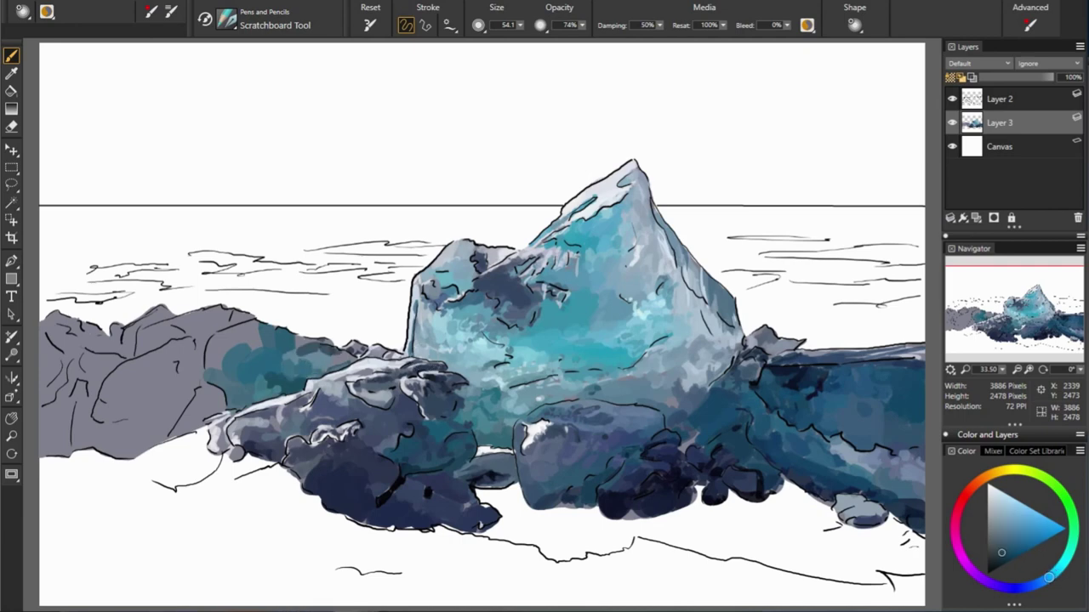
pyautogui.keyDown('alt'); pyautogui.click(619, 351); pyautogui.keyUp('alt')
pyautogui.moveTo(273, 362); pyautogui.dragTo(340, 353)
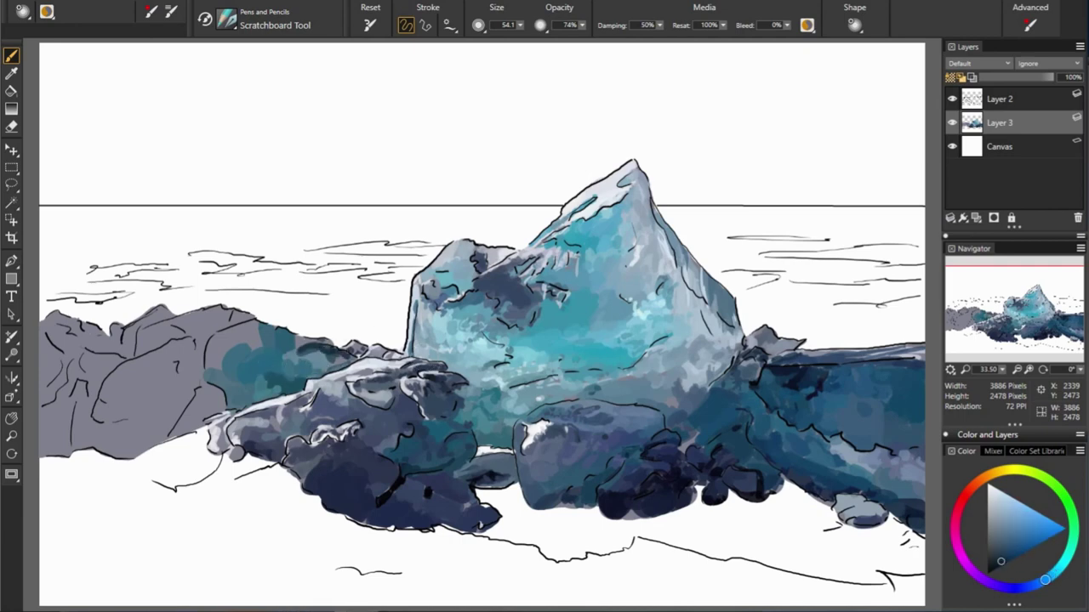
pyautogui.keyDown('alt'); pyautogui.click(235, 378); pyautogui.keyUp('alt')
# Step: Sample a light bluish-grey and paint lighter highlights down the left rock
pyautogui.keyDown('alt'); pyautogui.click(704, 394); pyautogui.keyUp('alt')
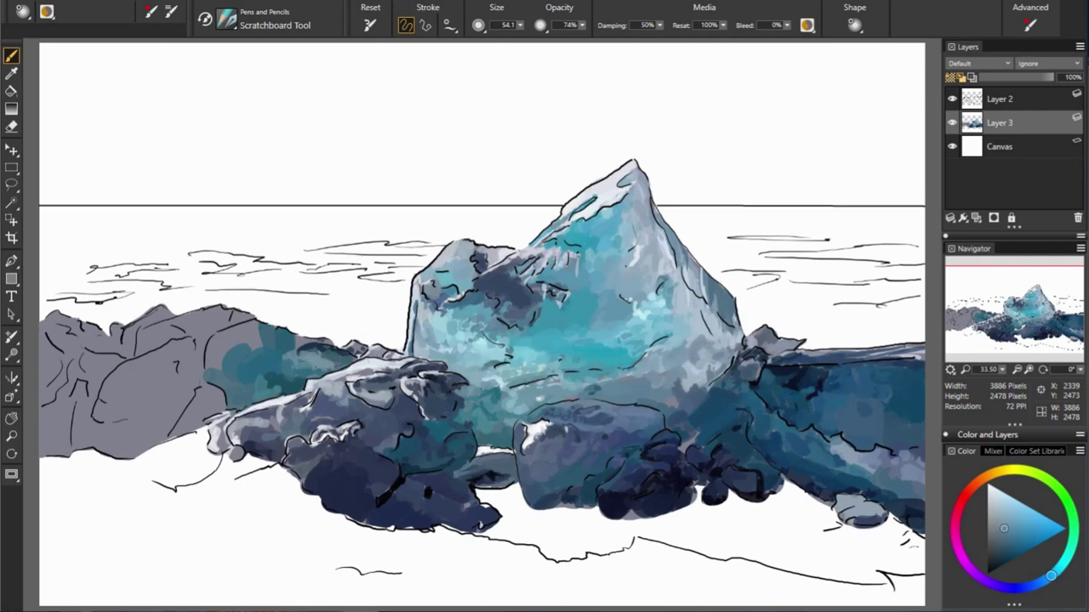
pyautogui.keyDown('alt'); pyautogui.click(338, 354); pyautogui.keyUp('alt')
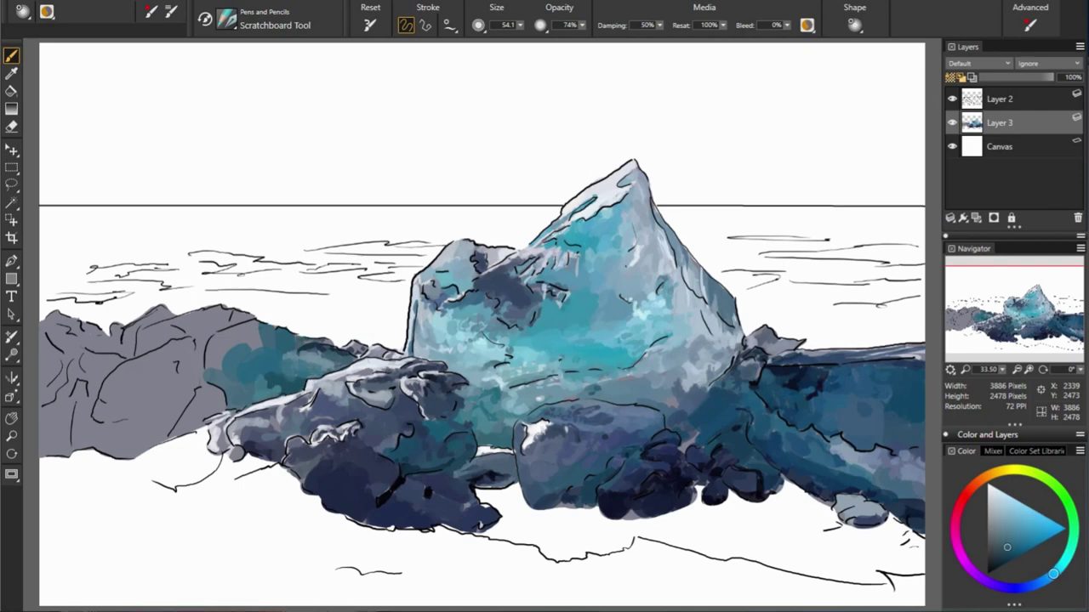
pyautogui.keyDown('alt'); pyautogui.click(220, 329); pyautogui.keyUp('alt')
pyautogui.moveTo(223, 316); pyautogui.dragTo(223, 366)
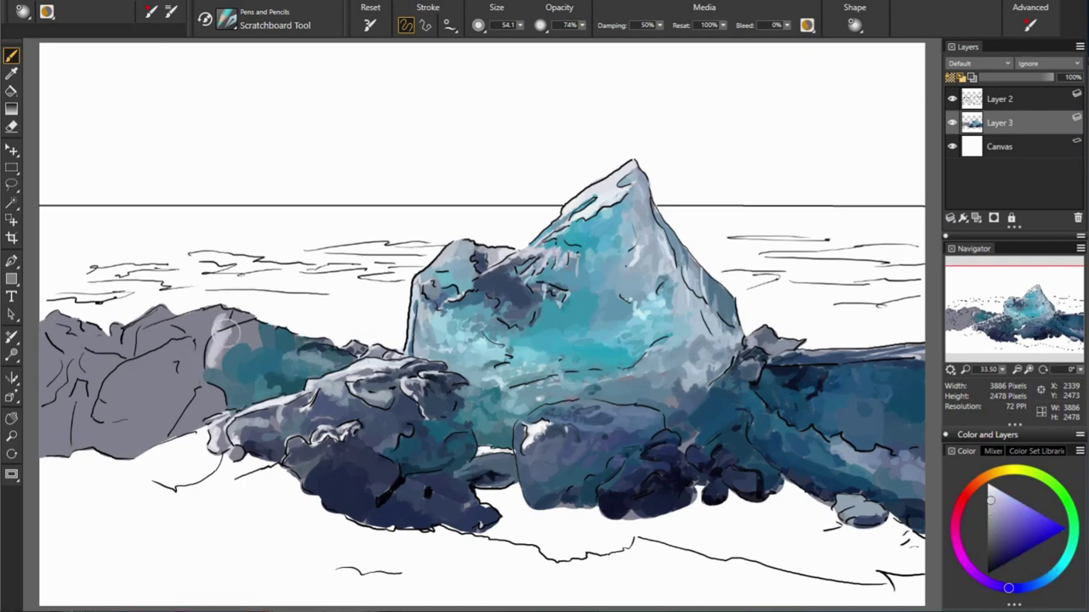
# Step: Sample lavender-grey and teal tones, then paint a darker teal patch on the rock
pyautogui.keyDown('alt'); pyautogui.click(286, 365); pyautogui.keyUp('alt')
pyautogui.keyDown('alt'); pyautogui.click(252, 316); pyautogui.keyUp('alt')
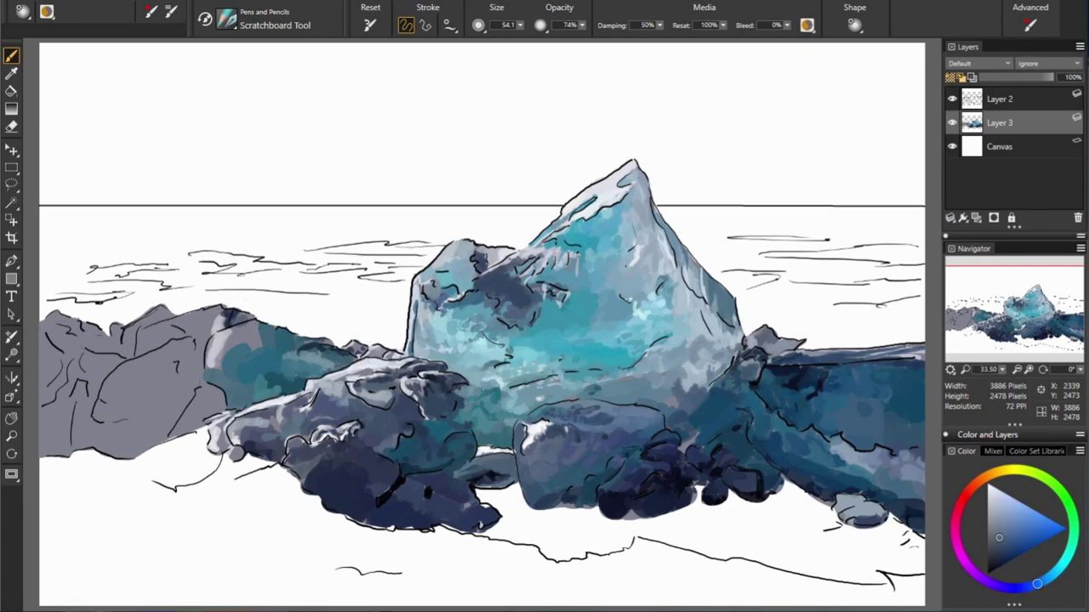
pyautogui.keyDown('alt'); pyautogui.click(82, 351); pyautogui.keyUp('alt')
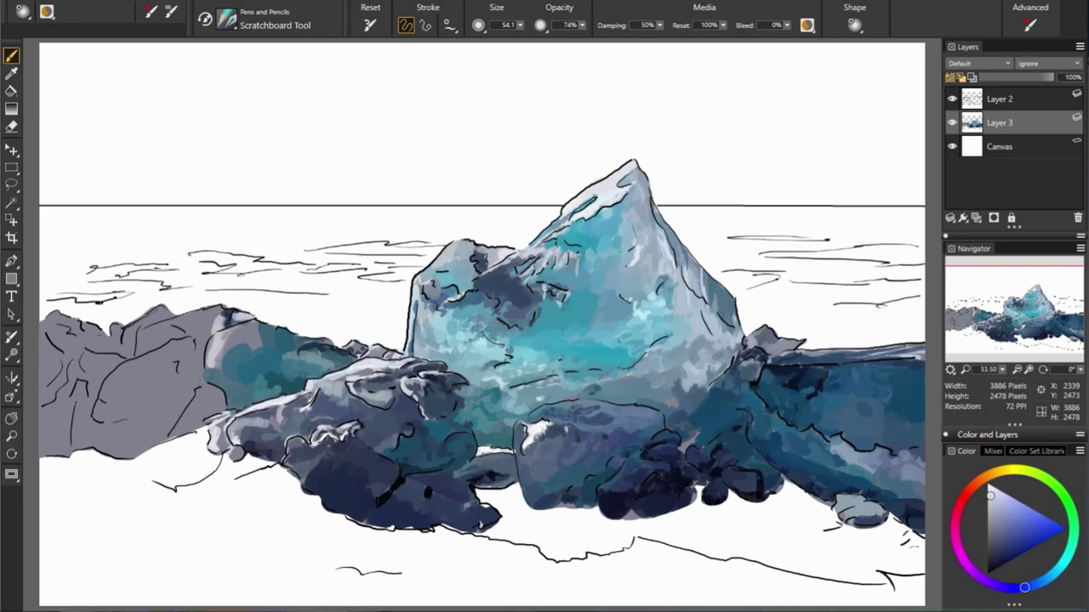
pyautogui.keyDown('alt'); pyautogui.click(218, 357); pyautogui.keyUp('alt')
pyautogui.keyDown('alt'); pyautogui.click(254, 326); pyautogui.keyUp('alt')
pyautogui.keyDown('alt'); pyautogui.click(243, 335); pyautogui.keyUp('alt')
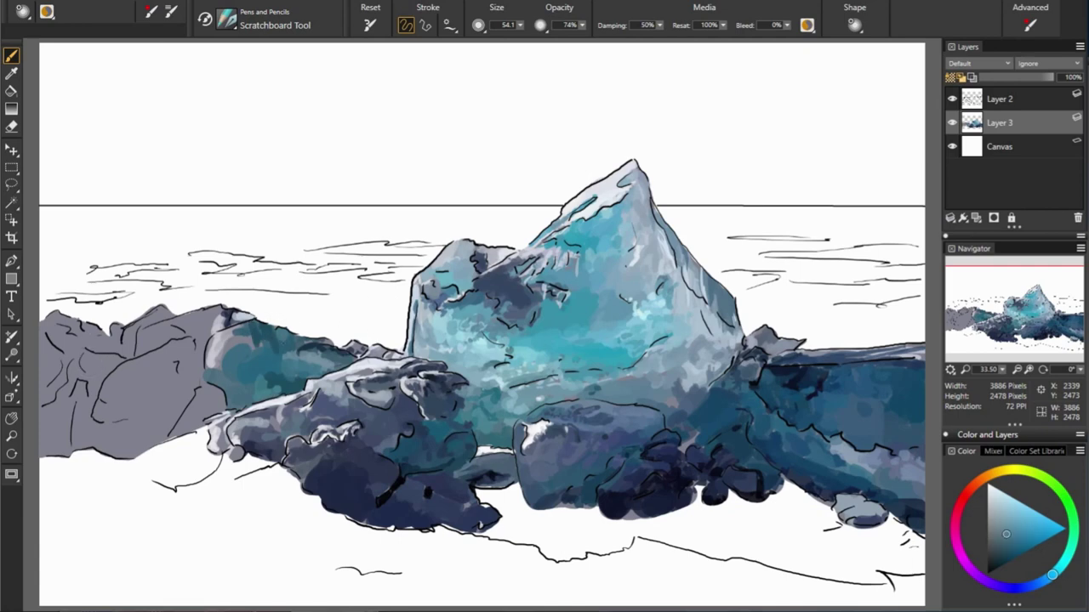
pyautogui.keyDown('alt'); pyautogui.click(243, 362); pyautogui.keyUp('alt')
pyautogui.moveTo(243, 362); pyautogui.dragTo(279, 370)
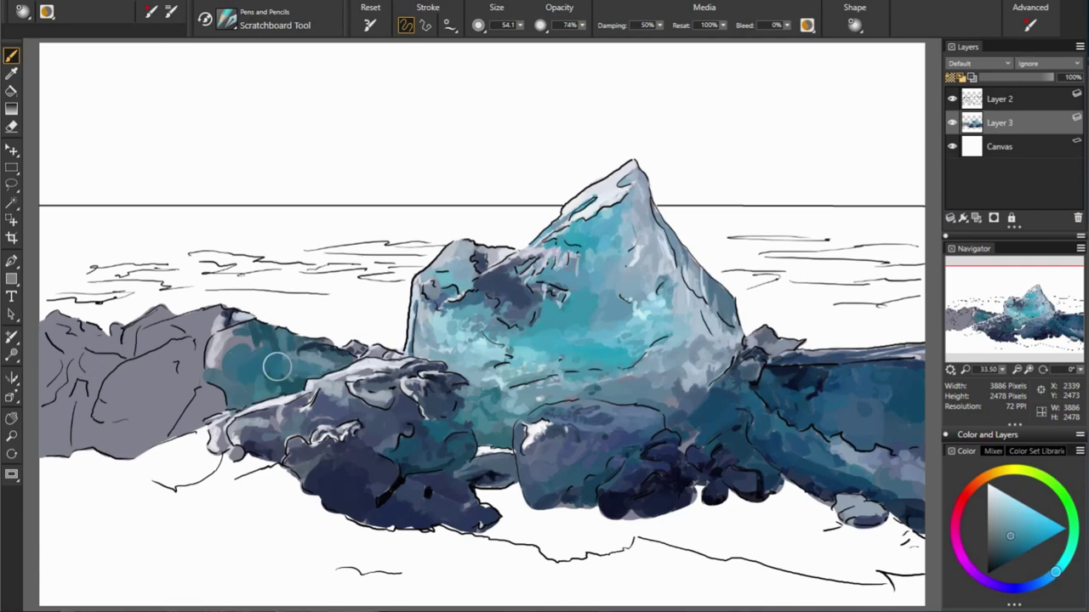
# Step: Shade the left rock with darker grey-teal and a dark navy shadow at its base
pyautogui.keyDown('alt'); pyautogui.click(191, 379); pyautogui.keyUp('alt')
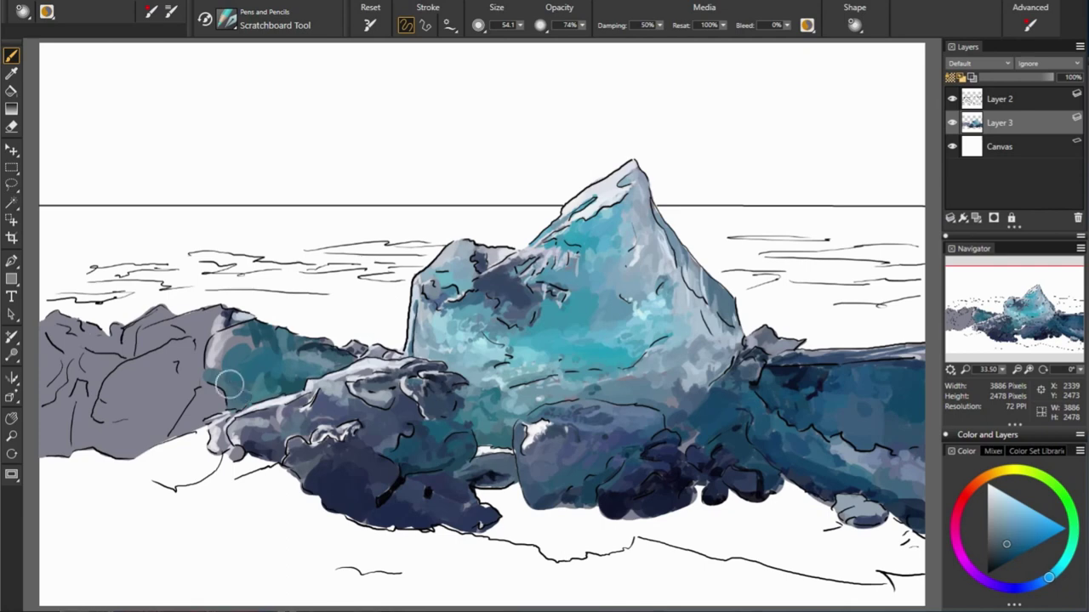
pyautogui.moveTo(230, 385); pyautogui.dragTo(201, 381)
pyautogui.keyDown('alt'); pyautogui.click(320, 367); pyautogui.keyUp('alt')
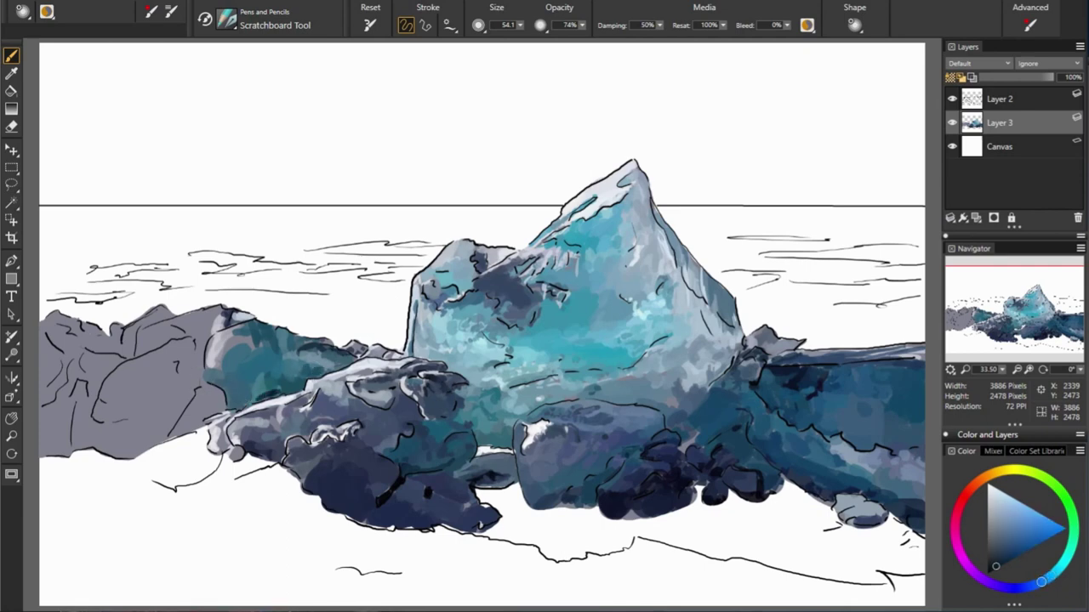
pyautogui.keyDown('alt'); pyautogui.click(102, 387); pyautogui.keyUp('alt')
pyautogui.keyDown('alt'); pyautogui.click(456, 404); pyautogui.keyUp('alt')
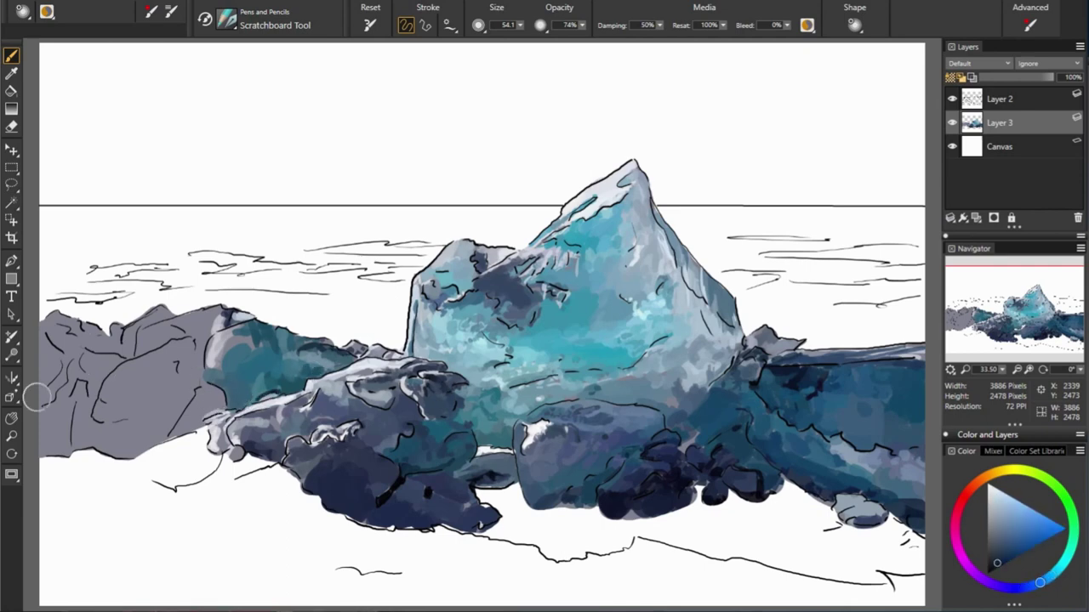
pyautogui.moveTo(189, 425)
pyautogui.mouseDown()
pyautogui.moveTo(204, 401)
pyautogui.moveTo(222, 406)
pyautogui.mouseUp()
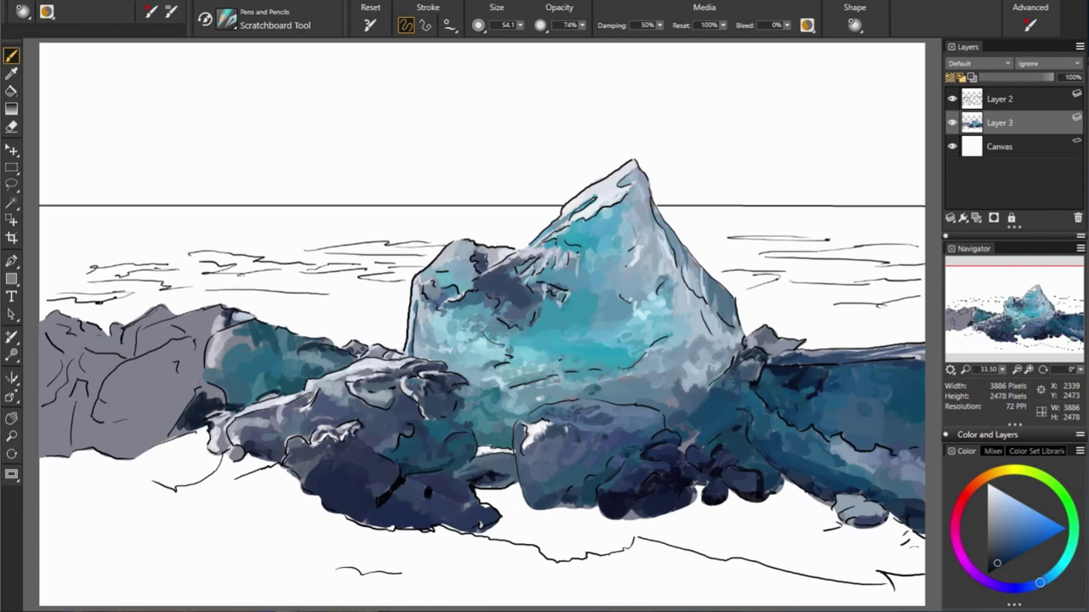
# Step: Sample muted bluish-greys and paint them onto the upper part of the rock
pyautogui.keyDown('alt'); pyautogui.click(243, 384); pyautogui.keyUp('alt')
pyautogui.keyDown('alt'); pyautogui.click(180, 359); pyautogui.keyUp('alt')
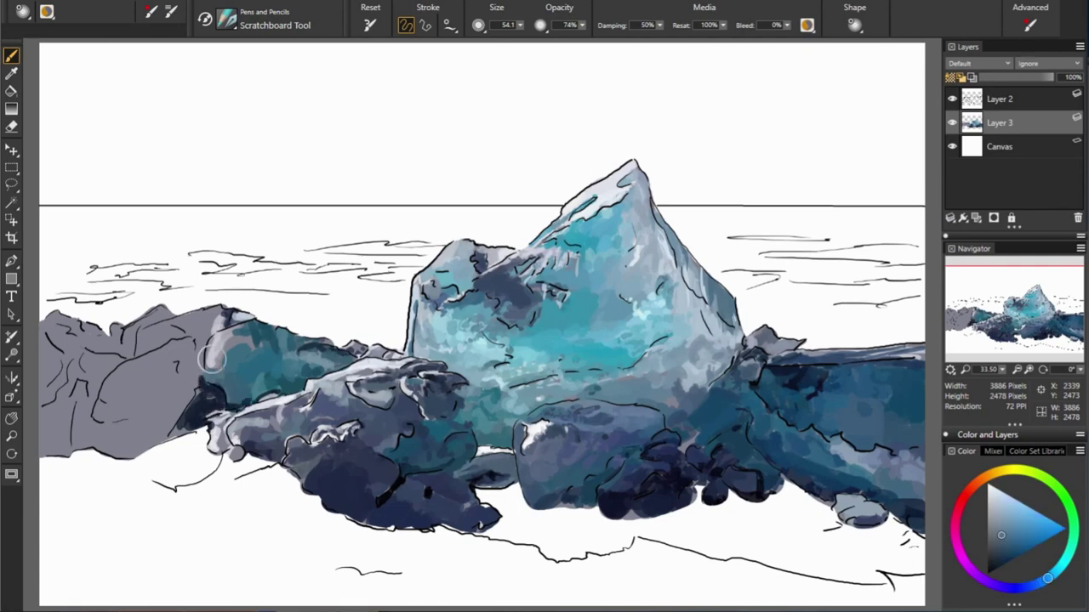
pyautogui.keyDown('alt'); pyautogui.click(204, 371); pyautogui.keyUp('alt')
pyautogui.keyDown('alt'); pyautogui.click(100, 340); pyautogui.keyUp('alt')
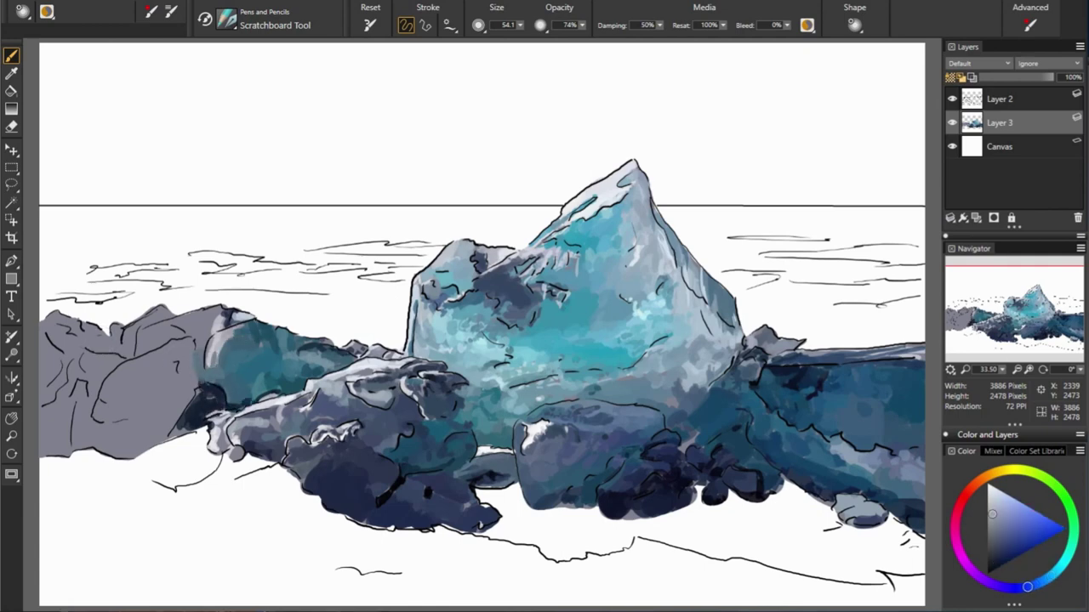
pyautogui.moveTo(211, 317); pyautogui.dragTo(214, 319)
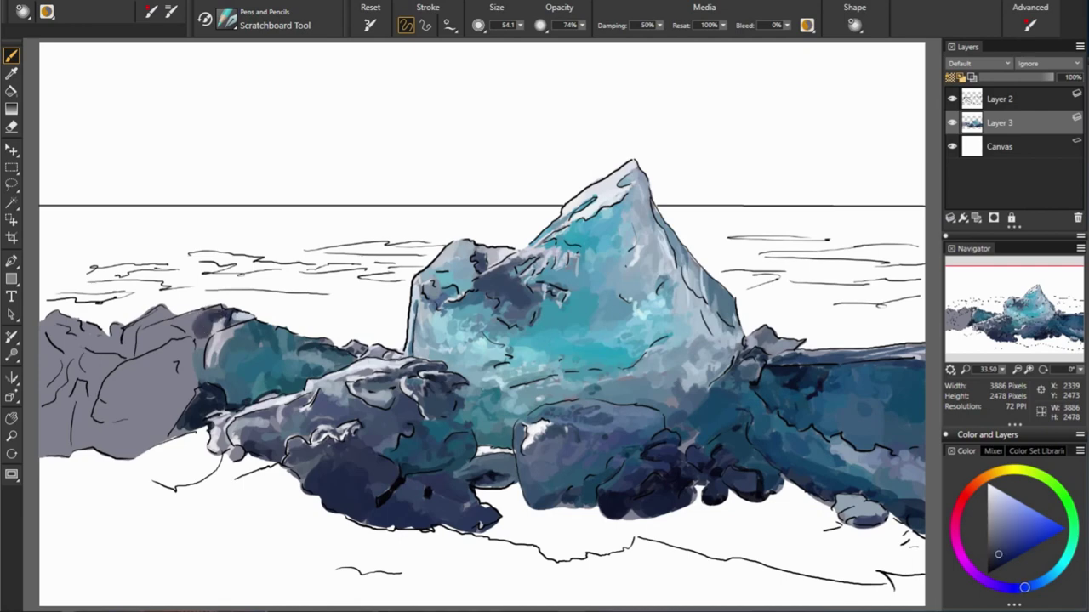
# Step: Sample near-white, medium blue and greyish blue-purple tones from the painting
pyautogui.keyDown('alt'); pyautogui.click(216, 324); pyautogui.keyUp('alt')
pyautogui.keyDown('alt'); pyautogui.click(211, 313); pyautogui.keyUp('alt')
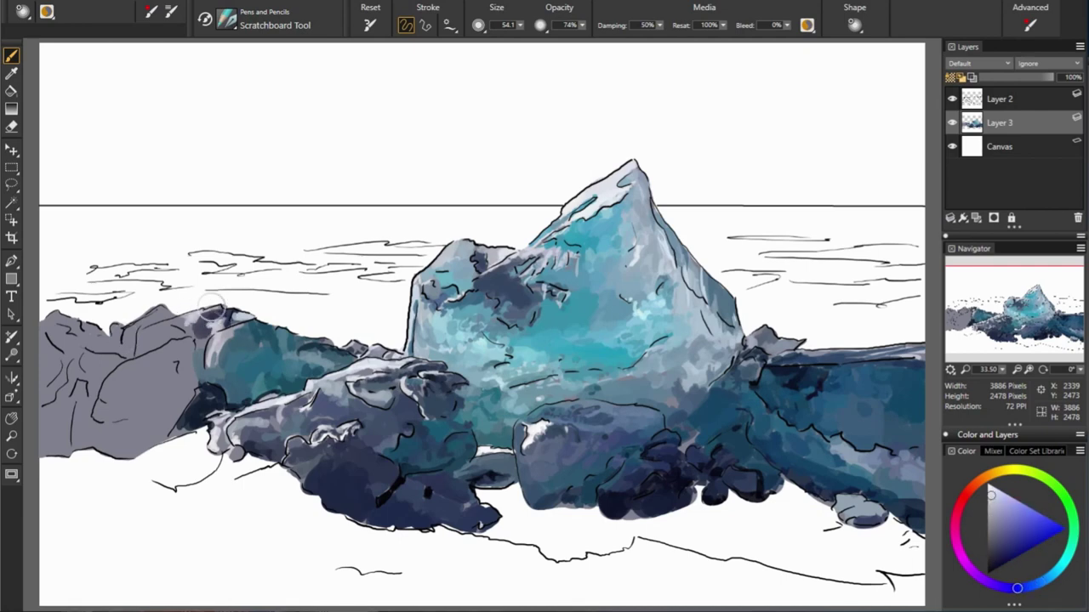
pyautogui.keyDown('alt'); pyautogui.click(242, 323); pyautogui.keyUp('alt')
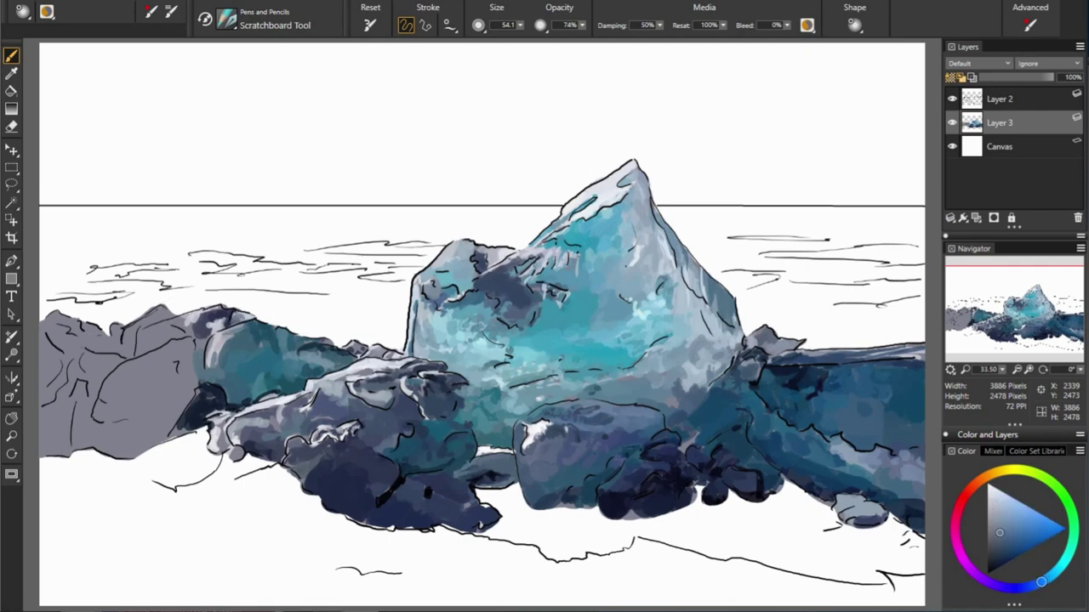
pyautogui.keyDown('alt'); pyautogui.click(56, 339); pyautogui.keyUp('alt')
pyautogui.keyDown('alt'); pyautogui.click(287, 318); pyautogui.keyUp('alt')
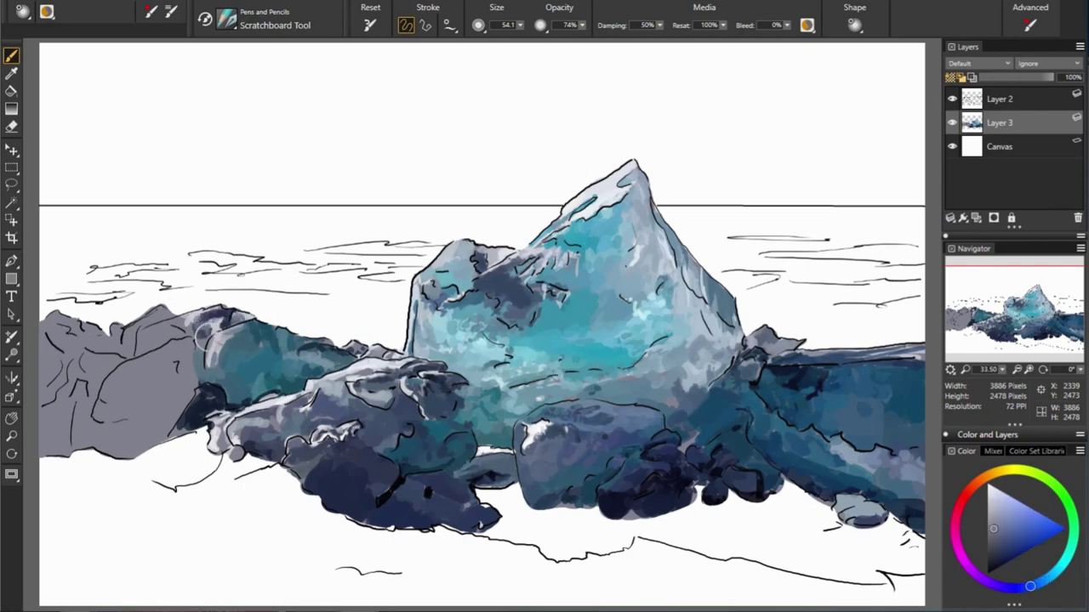
pyautogui.keyDown('alt'); pyautogui.click(201, 336); pyautogui.keyUp('alt')
pyautogui.keyDown('alt'); pyautogui.click(53, 346); pyautogui.keyUp('alt')
# Step: Sample rock greys and paint dark blue-grey shading across the left grey rock
pyautogui.keyDown('alt'); pyautogui.click(180, 320); pyautogui.keyUp('alt')
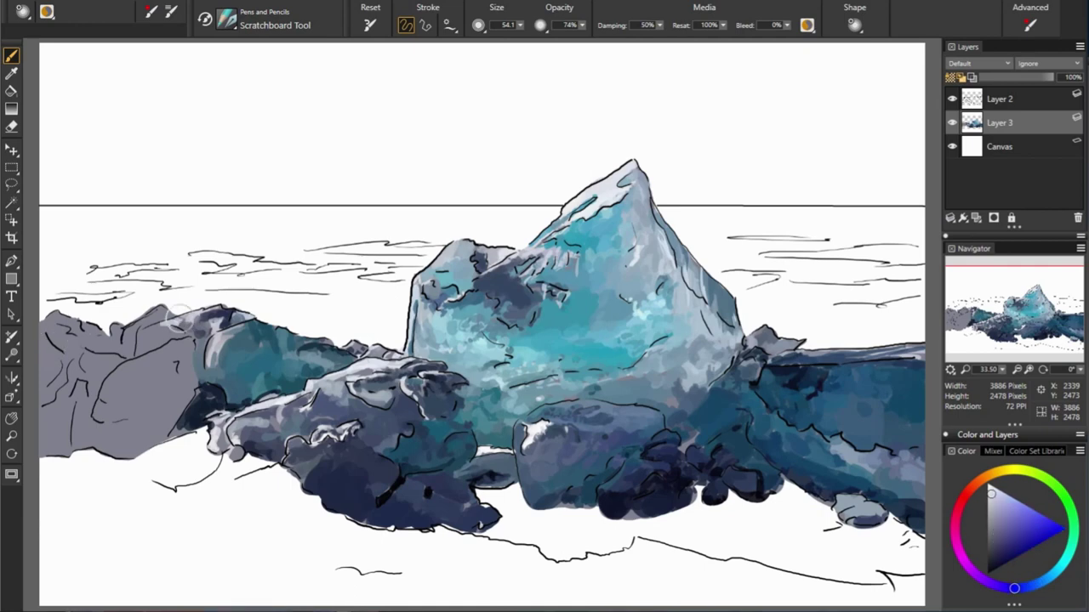
pyautogui.keyDown('alt'); pyautogui.click(165, 304); pyautogui.keyUp('alt')
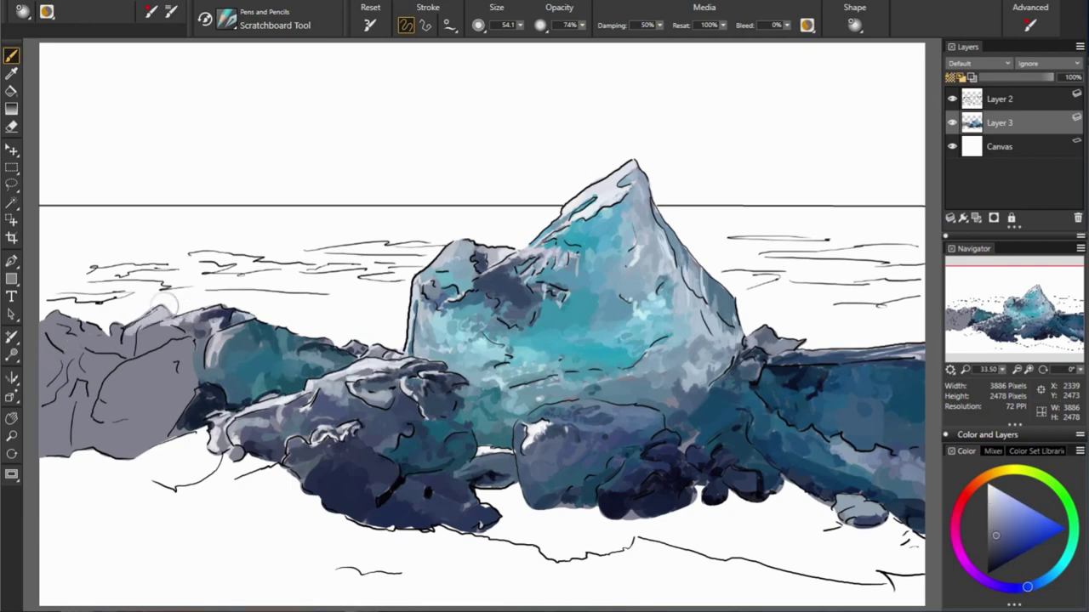
pyautogui.keyDown('alt'); pyautogui.click(129, 335); pyautogui.keyUp('alt')
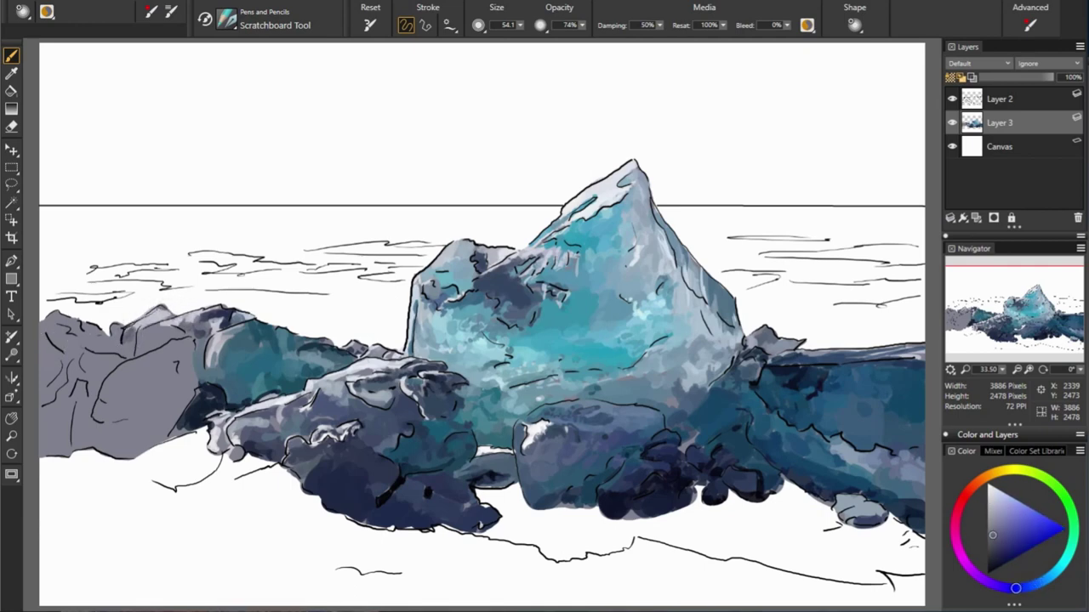
pyautogui.keyDown('alt'); pyautogui.click(139, 338); pyautogui.keyUp('alt')
pyautogui.moveTo(140, 338); pyautogui.dragTo(178, 336)
pyautogui.keyDown('alt'); pyautogui.click(160, 337); pyautogui.keyUp('alt')
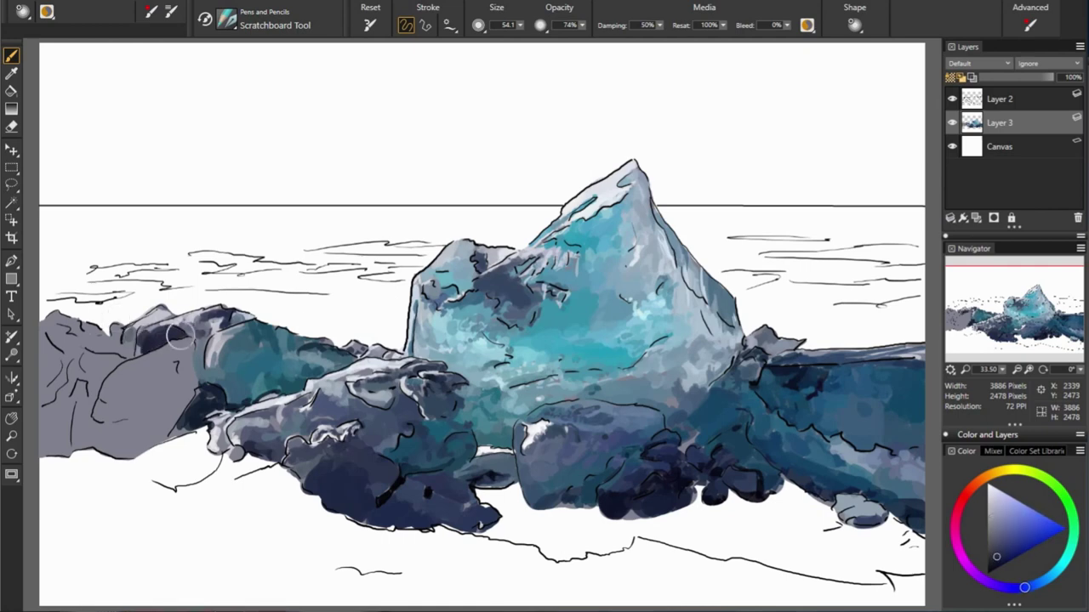
pyautogui.keyDown('alt'); pyautogui.click(140, 342); pyautogui.keyUp('alt')
pyautogui.moveTo(140, 342); pyautogui.dragTo(148, 352)
pyautogui.keyDown('alt'); pyautogui.click(136, 351); pyautogui.keyUp('alt')
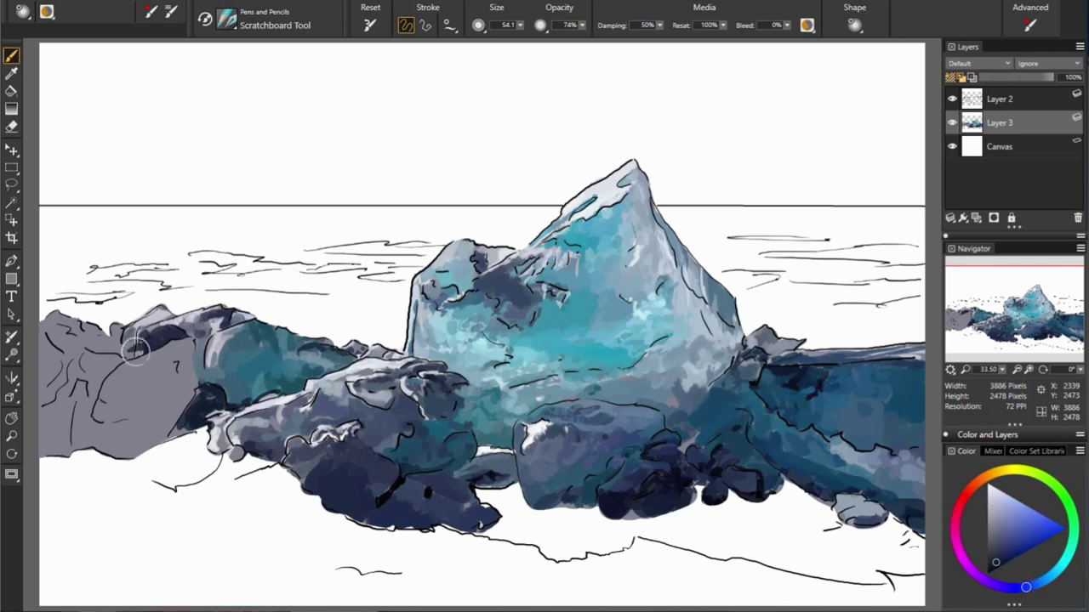
# Step: Check the rocks in the precision view, then sample several rock colours
pyautogui.press('`')
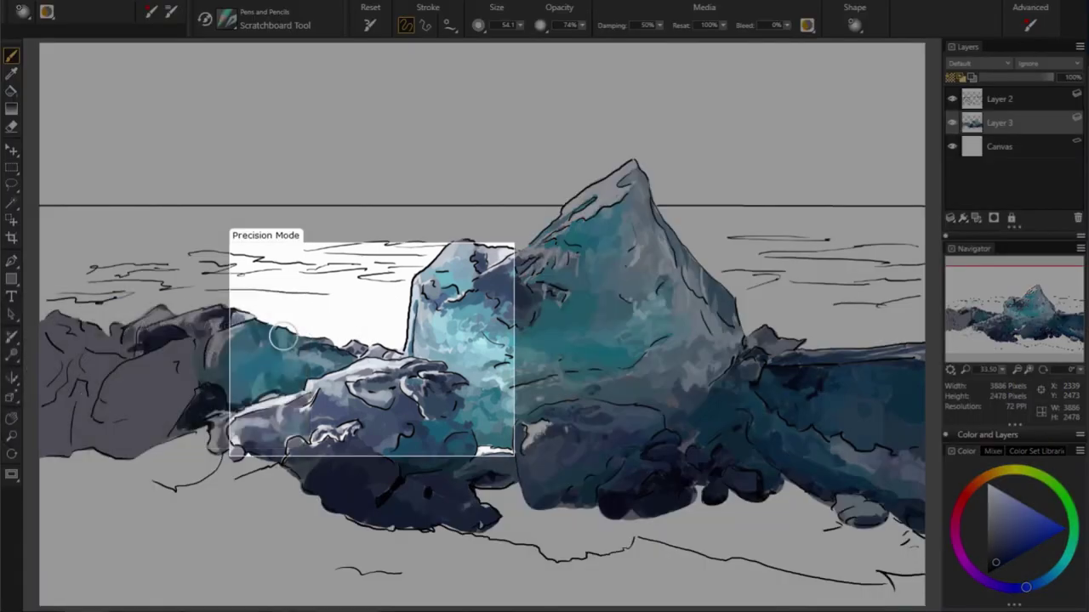
pyautogui.press('`')
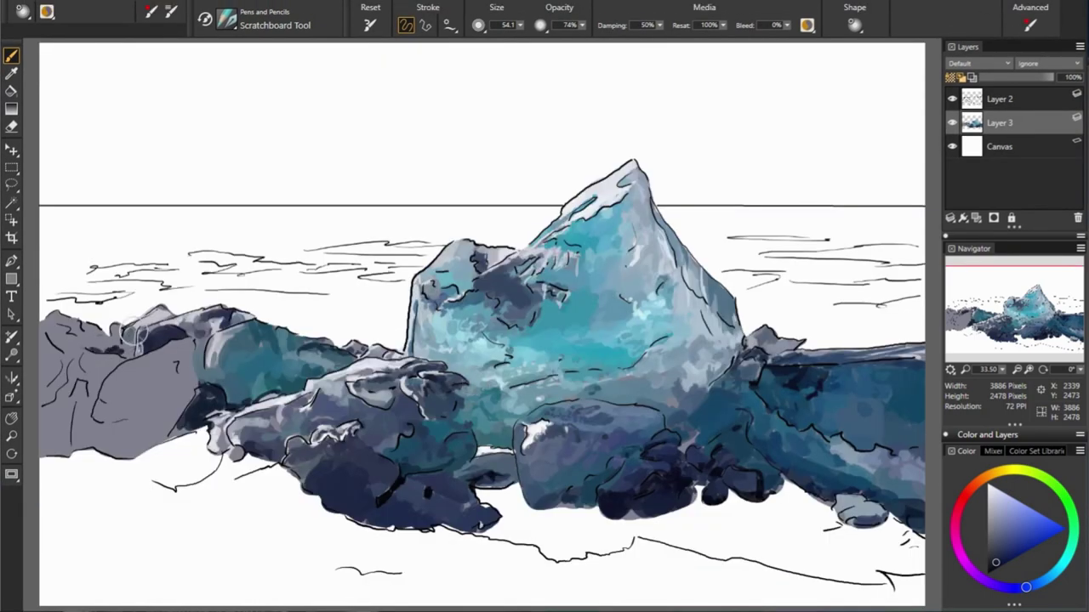
pyautogui.keyDown('alt'); pyautogui.click(147, 346); pyautogui.keyUp('alt')
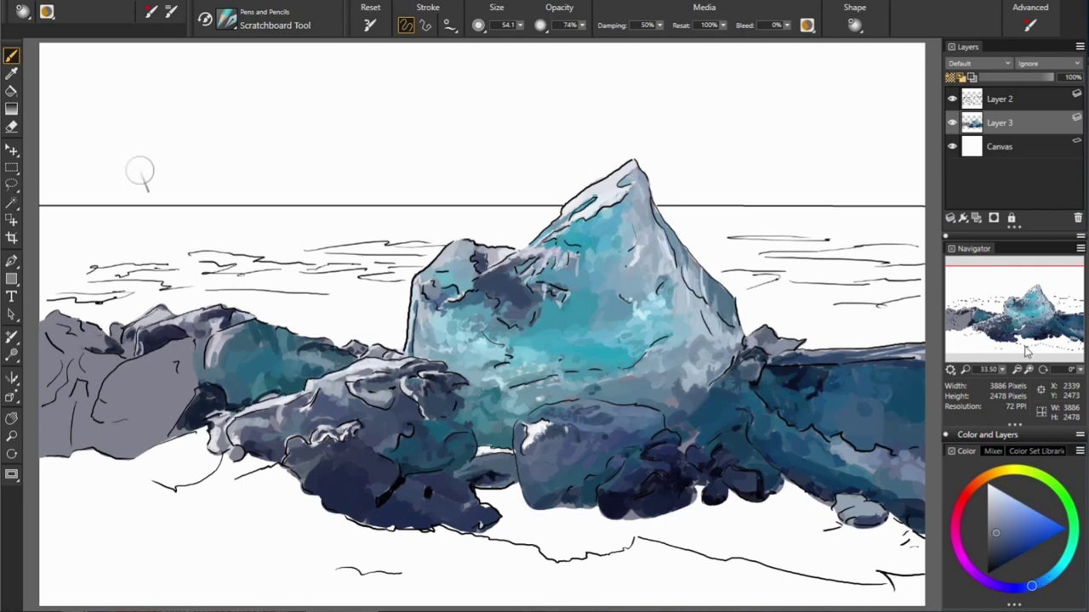
pyautogui.keyDown('alt'); pyautogui.click(167, 342); pyautogui.keyUp('alt')
pyautogui.keyDown('alt'); pyautogui.click(124, 349); pyautogui.keyUp('alt')
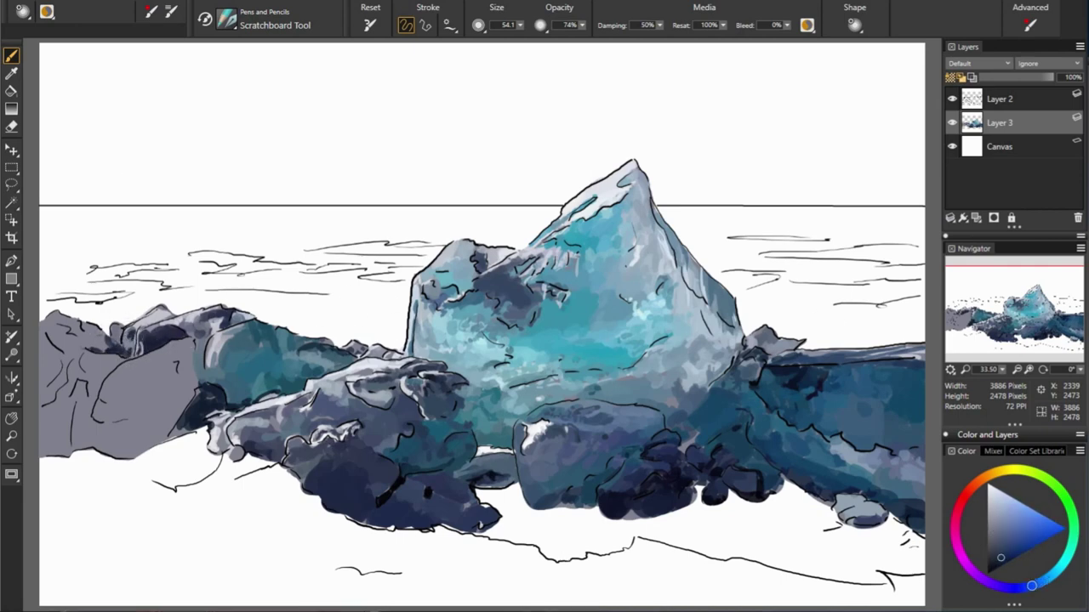
pyautogui.keyDown('alt'); pyautogui.click(118, 328); pyautogui.keyUp('alt')
pyautogui.keyDown('alt'); pyautogui.click(326, 348); pyautogui.keyUp('alt')
pyautogui.keyDown('alt'); pyautogui.click(57, 316); pyautogui.keyUp('alt')
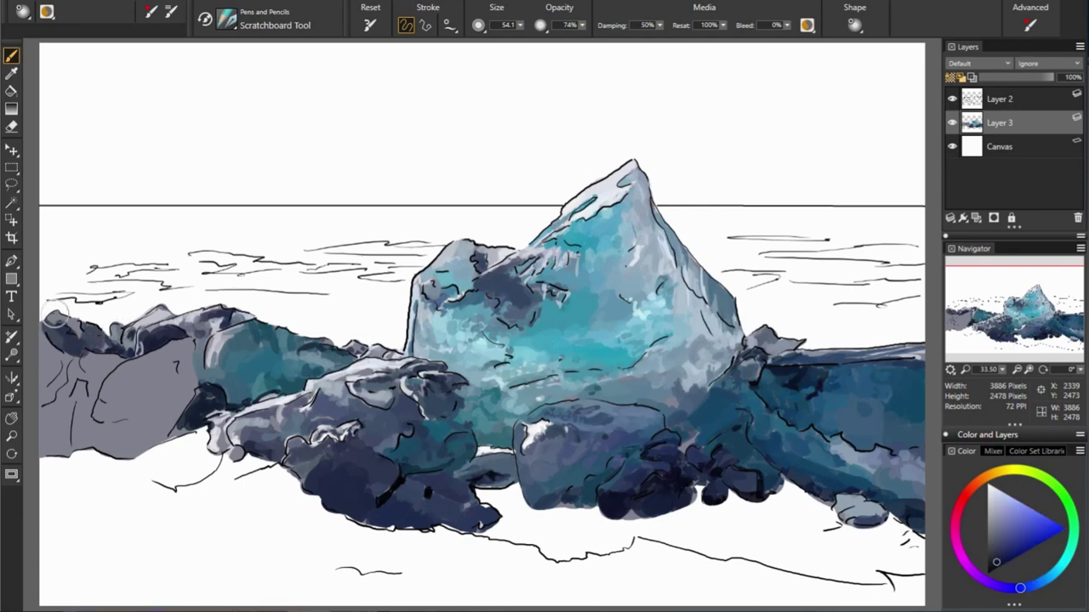
# Step: Paint dark navy and purple-grey strokes along the left grey rock's edge
pyautogui.keyDown('alt'); pyautogui.click(287, 319); pyautogui.keyUp('alt')
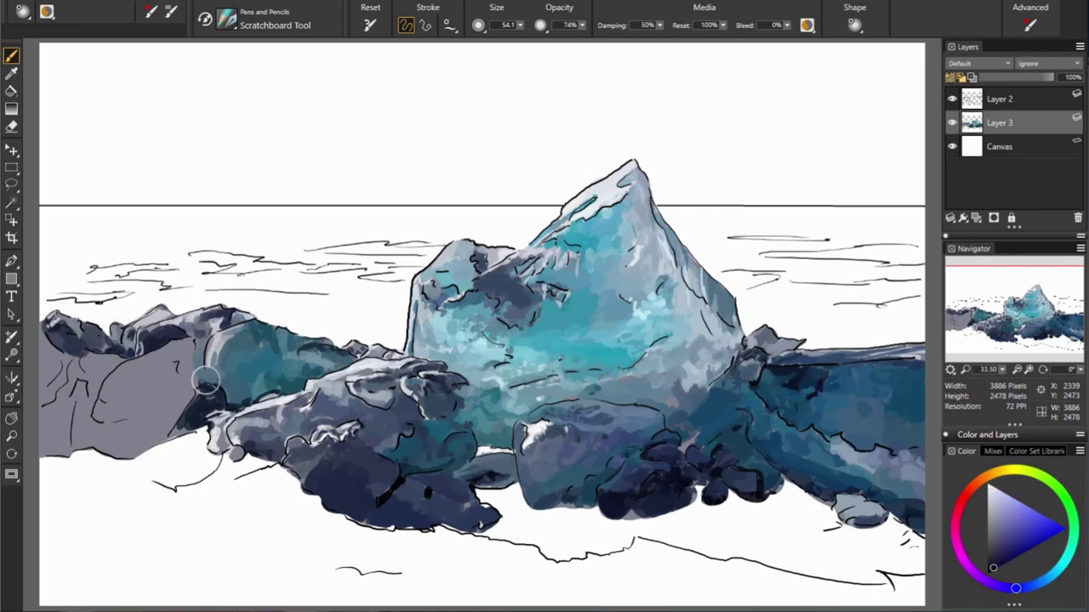
pyautogui.moveTo(49, 327)
pyautogui.mouseDown()
pyautogui.moveTo(54, 390)
pyautogui.moveTo(110, 400)
pyautogui.moveTo(94, 421)
pyautogui.moveTo(124, 370)
pyautogui.moveTo(183, 391)
pyautogui.mouseUp()
pyautogui.keyDown('alt'); pyautogui.click(441, 445); pyautogui.keyUp('alt')
pyautogui.keyDown('alt'); pyautogui.click(281, 391); pyautogui.keyUp('alt')
pyautogui.keyDown('alt'); pyautogui.click(170, 349); pyautogui.keyUp('alt')
pyautogui.keyDown('alt'); pyautogui.click(119, 393); pyautogui.keyUp('alt')
pyautogui.keyDown('alt'); pyautogui.click(187, 361); pyautogui.keyUp('alt')
pyautogui.keyDown('alt'); pyautogui.click(139, 364); pyautogui.keyUp('alt')
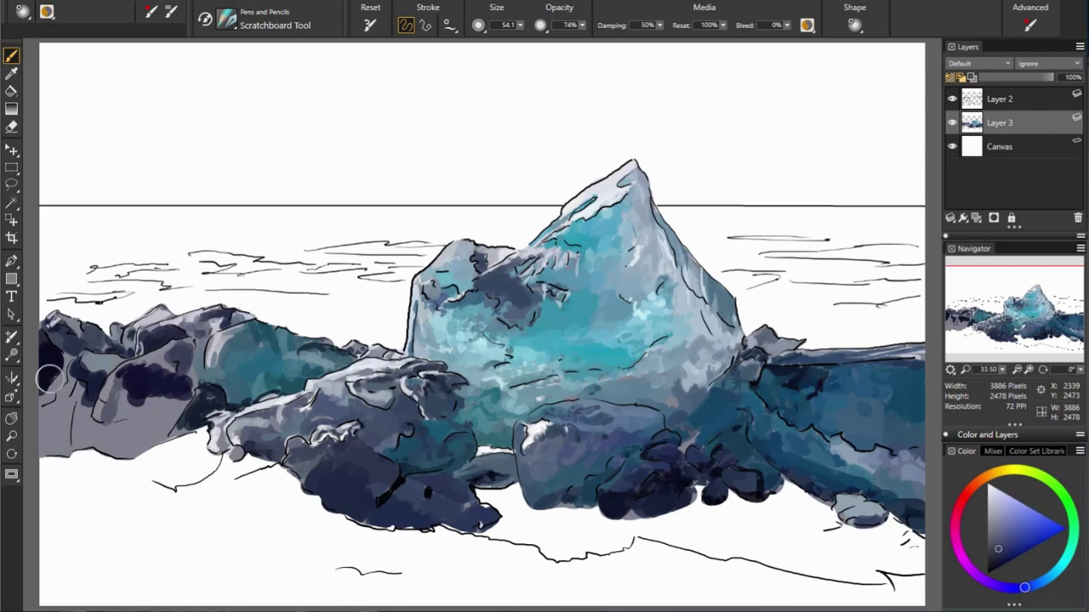
# Step: Sample rock blues and paint a lighter grey-blue patch over the teal rock
pyautogui.keyDown('alt'); pyautogui.click(184, 371); pyautogui.keyUp('alt')
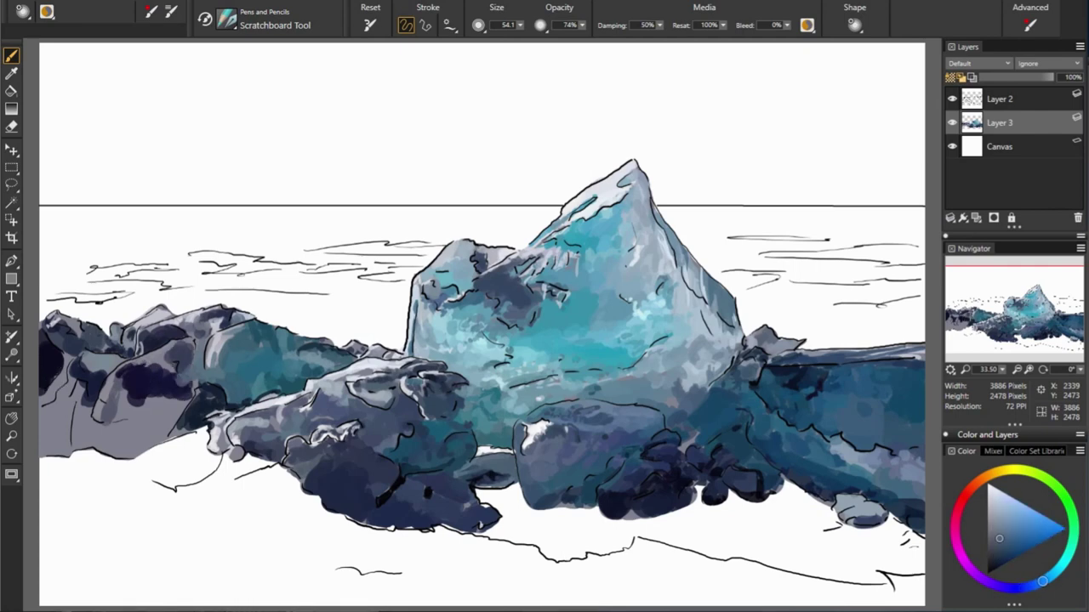
pyautogui.keyDown('alt'); pyautogui.click(389, 398); pyautogui.keyUp('alt')
pyautogui.keyDown('alt'); pyautogui.click(338, 403); pyautogui.keyUp('alt')
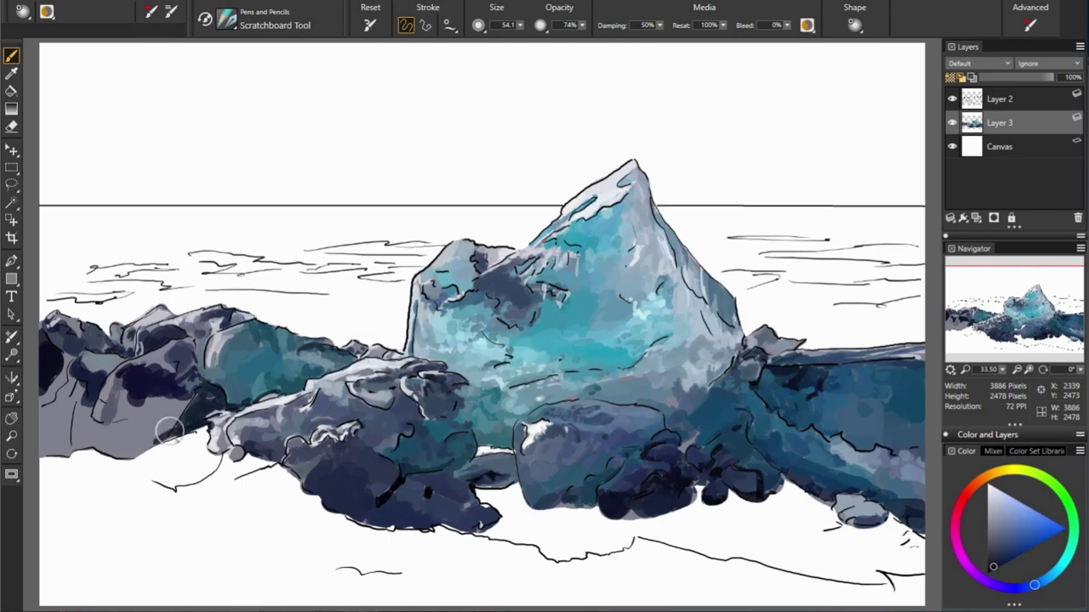
pyautogui.keyDown('alt'); pyautogui.click(510, 408); pyautogui.keyUp('alt')
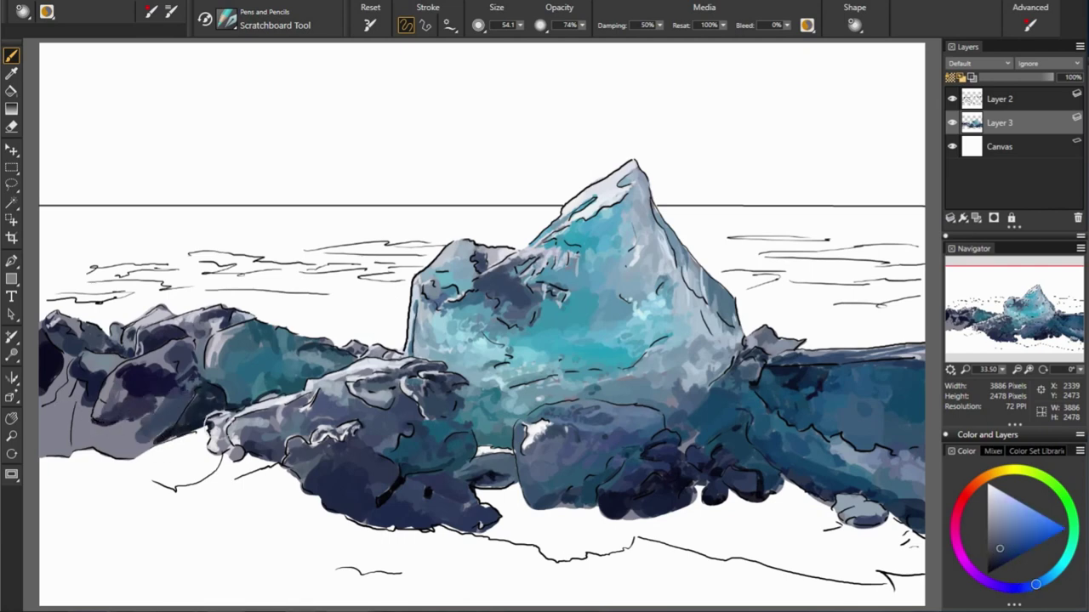
pyautogui.keyDown('alt'); pyautogui.click(160, 418); pyautogui.keyUp('alt')
pyautogui.keyDown('alt'); pyautogui.click(129, 388); pyautogui.keyUp('alt')
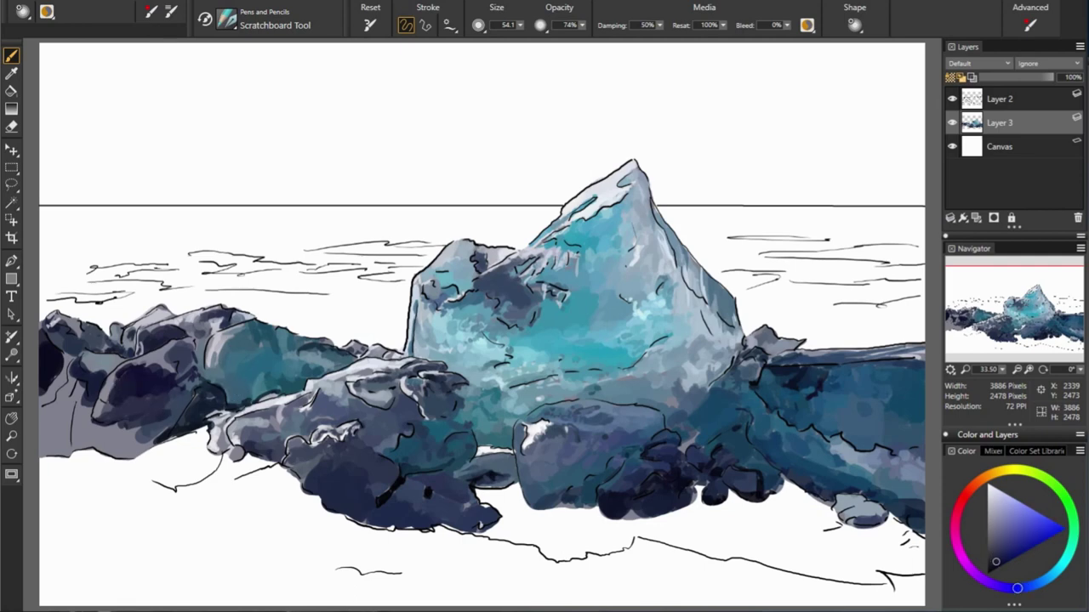
pyautogui.keyDown('alt'); pyautogui.click(173, 353); pyautogui.keyUp('alt')
pyautogui.keyDown('alt'); pyautogui.click(277, 362); pyautogui.keyUp('alt')
pyautogui.keyDown('alt'); pyautogui.click(188, 353); pyautogui.keyUp('alt')
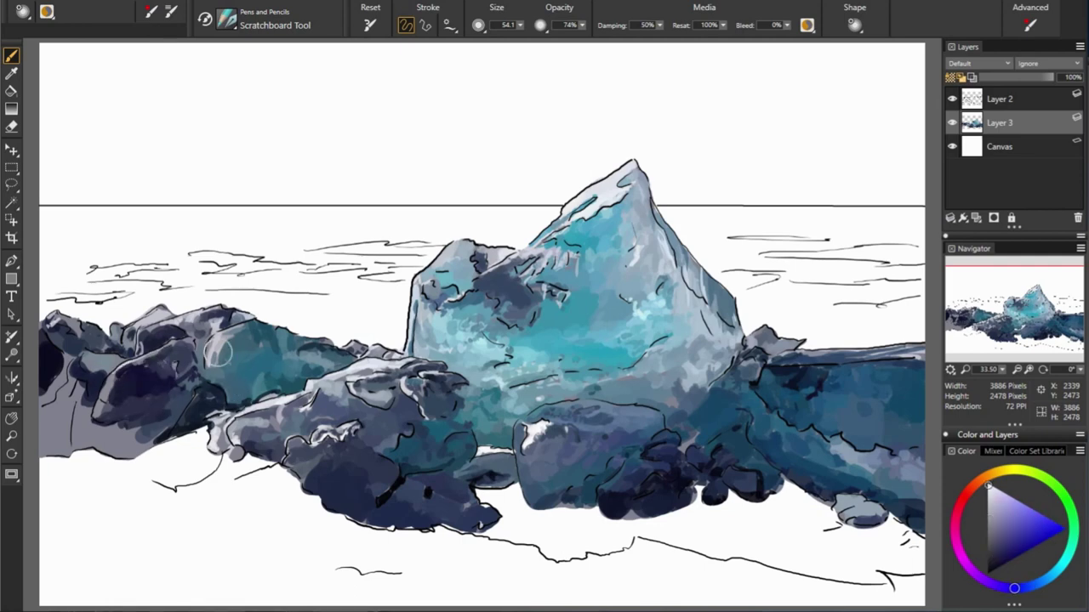
pyautogui.moveTo(211, 350); pyautogui.dragTo(171, 341)
# Step: Sample darker rock colours and paint darker strokes over the lower-left grey rock
pyautogui.keyDown('alt'); pyautogui.click(920, 413); pyautogui.keyUp('alt')
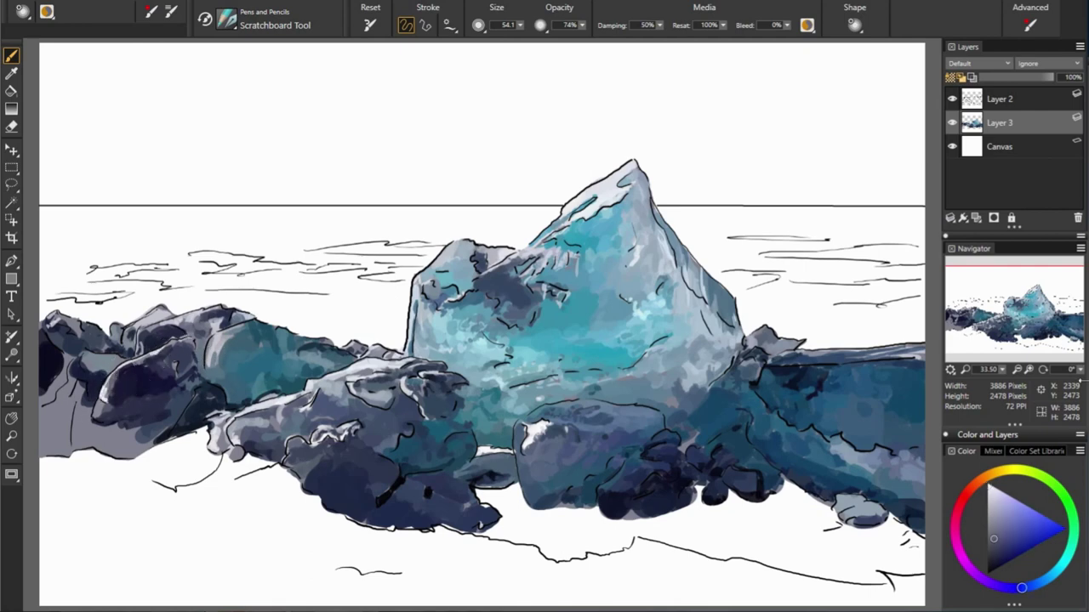
pyautogui.keyDown('alt'); pyautogui.click(502, 432); pyautogui.keyUp('alt')
pyautogui.keyDown('alt'); pyautogui.click(115, 396); pyautogui.keyUp('alt')
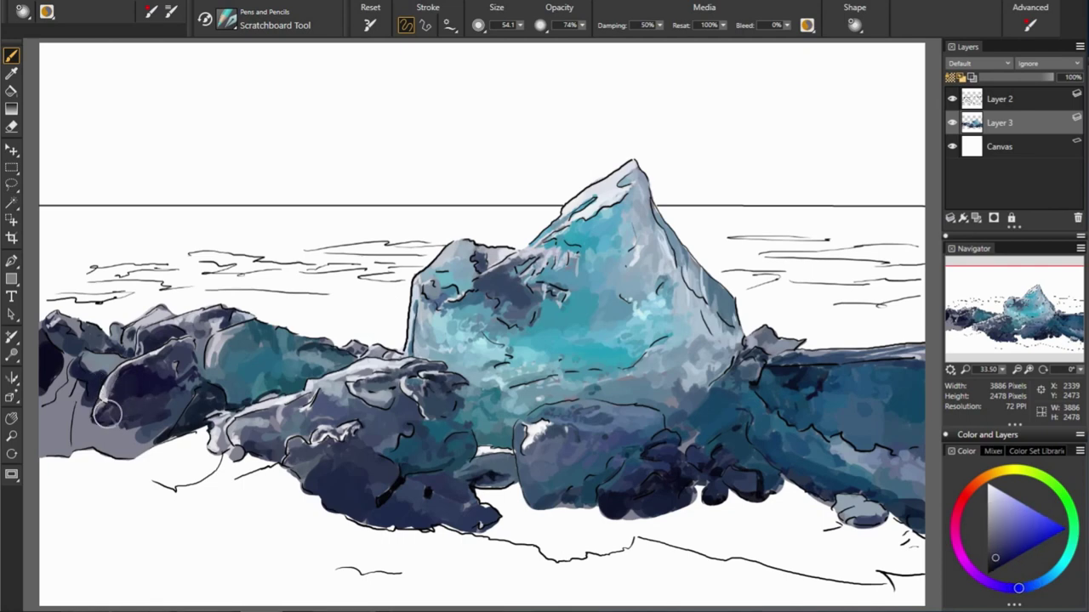
pyautogui.keyDown('alt'); pyautogui.click(401, 397); pyautogui.keyUp('alt')
pyautogui.keyDown('alt'); pyautogui.click(51, 405); pyautogui.keyUp('alt')
pyautogui.moveTo(51, 404)
pyautogui.mouseDown()
pyautogui.moveTo(140, 421)
pyautogui.moveTo(103, 442)
pyautogui.moveTo(132, 455)
pyautogui.moveTo(191, 421)
pyautogui.mouseUp()
pyautogui.keyDown('alt'); pyautogui.click(102, 426); pyautogui.keyUp('alt')
pyautogui.keyDown('alt'); pyautogui.click(41, 447); pyautogui.keyUp('alt')
pyautogui.keyDown('alt'); pyautogui.click(180, 429); pyautogui.keyUp('alt')
# Step: Sample blue-violets from the rocks, working down to a near-black blue-violet
pyautogui.keyDown('alt'); pyautogui.click(188, 397); pyautogui.keyUp('alt')
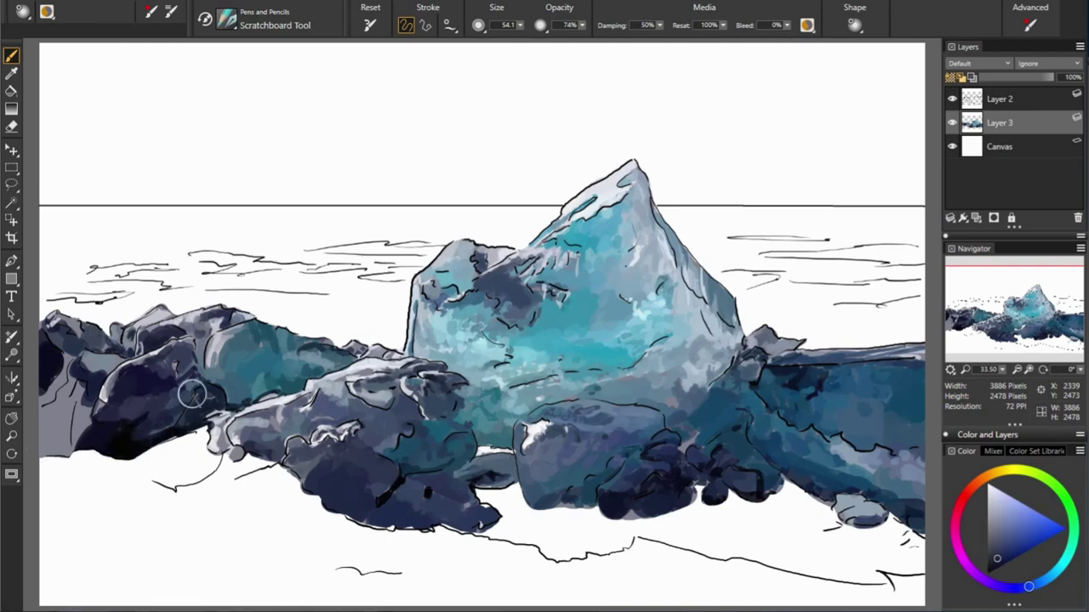
pyautogui.keyDown('alt'); pyautogui.click(351, 425); pyautogui.keyUp('alt')
pyautogui.keyDown('alt'); pyautogui.click(84, 413); pyautogui.keyUp('alt')
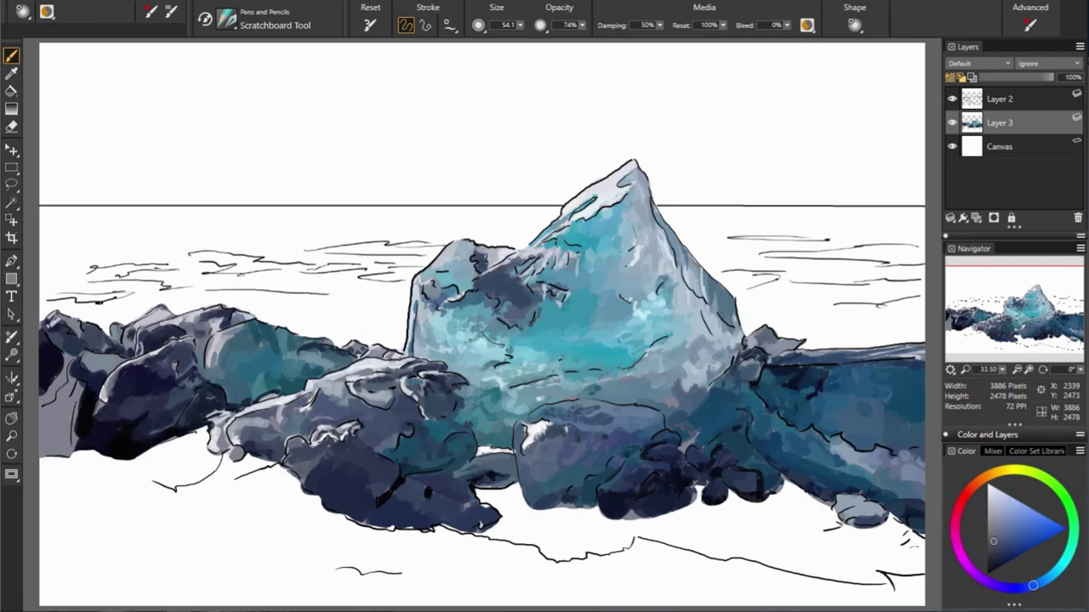
pyautogui.keyDown('alt'); pyautogui.click(96, 362); pyautogui.keyUp('alt')
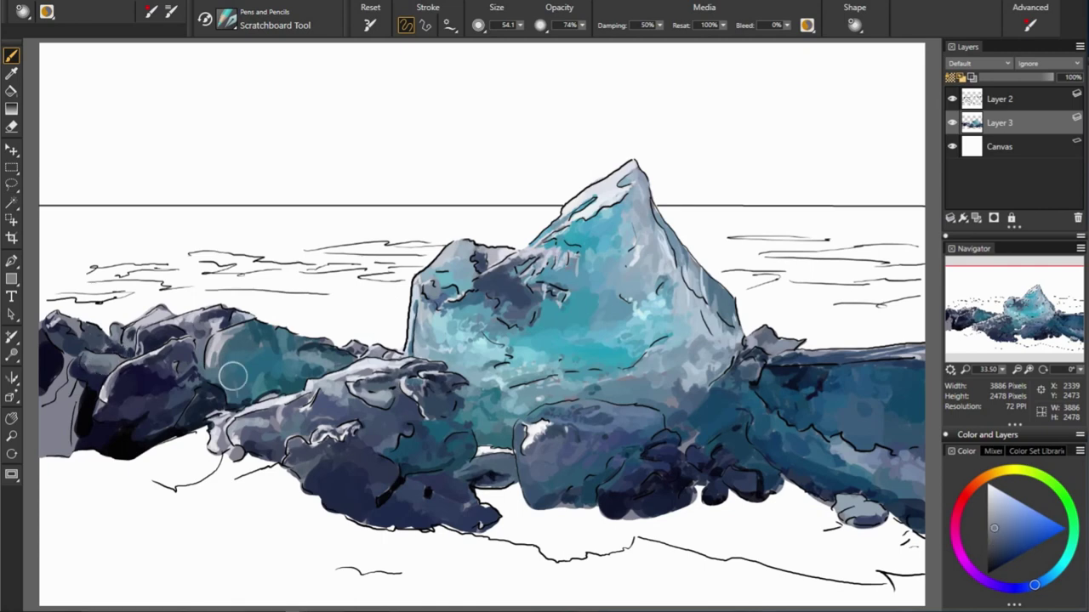
pyautogui.keyDown('alt'); pyautogui.click(79, 349); pyautogui.keyUp('alt')
pyautogui.keyDown('alt'); pyautogui.click(33, 375); pyautogui.keyUp('alt')
pyautogui.keyDown('alt'); pyautogui.click(123, 345); pyautogui.keyUp('alt')
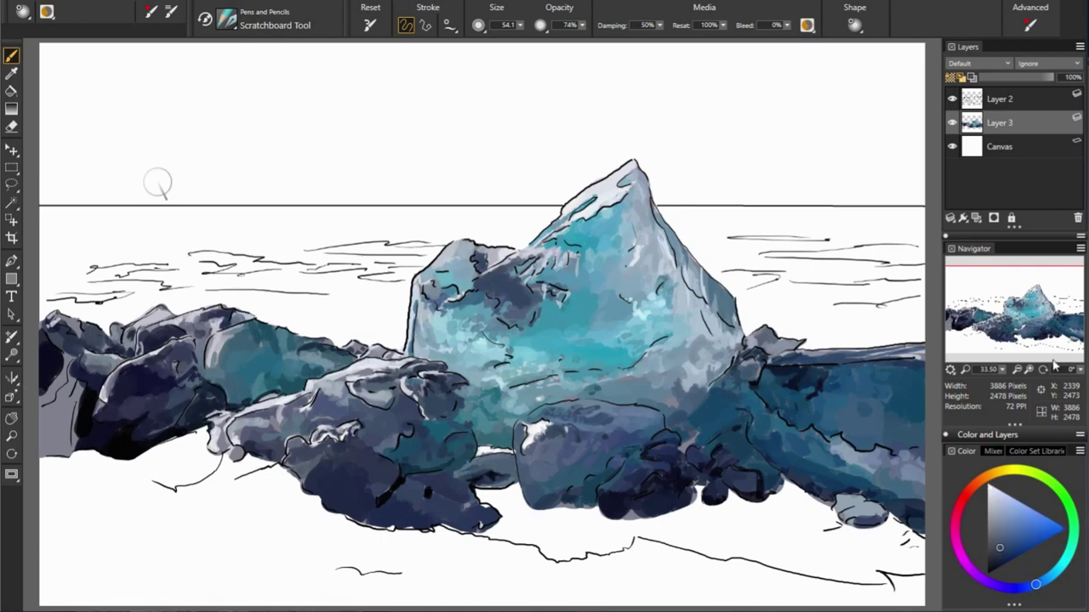
pyautogui.keyDown('alt'); pyautogui.click(63, 341); pyautogui.keyUp('alt')
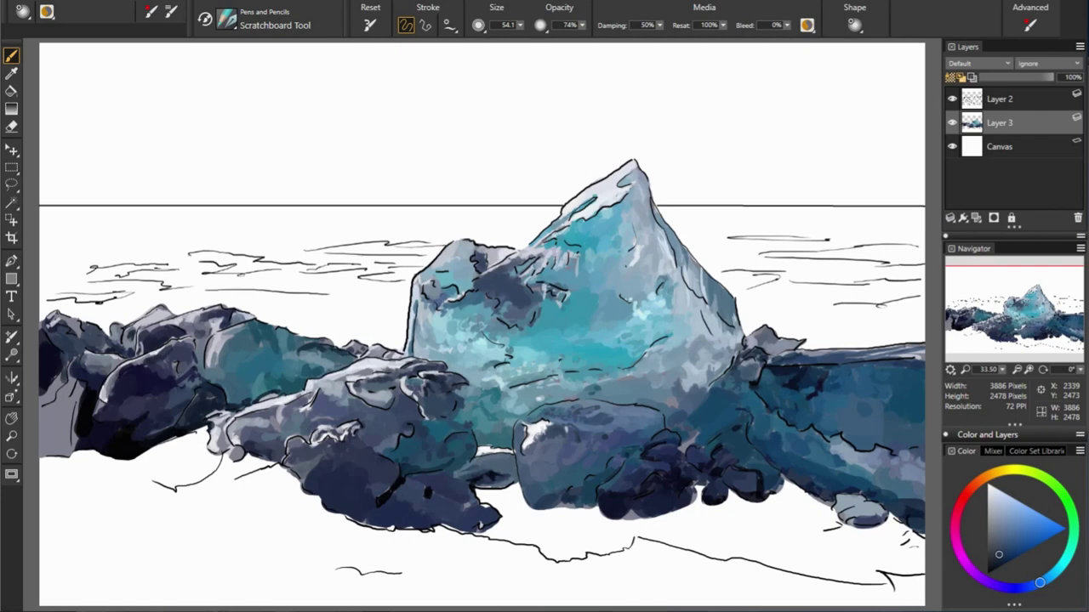
pyautogui.keyDown('alt'); pyautogui.click(59, 379); pyautogui.keyUp('alt')
pyautogui.keyDown('alt'); pyautogui.click(335, 391); pyautogui.keyUp('alt')
pyautogui.keyDown('alt'); pyautogui.click(65, 388); pyautogui.keyUp('alt')
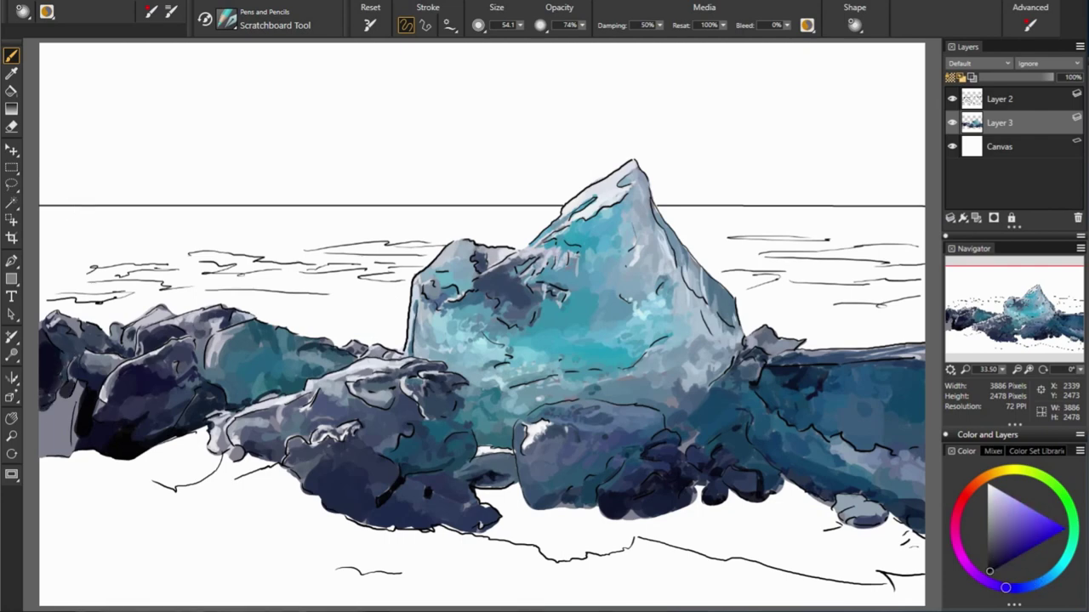
# Step: Sample very dark blues from the lower-left rocks
pyautogui.keyDown('alt'); pyautogui.click(78, 392); pyautogui.keyUp('alt')
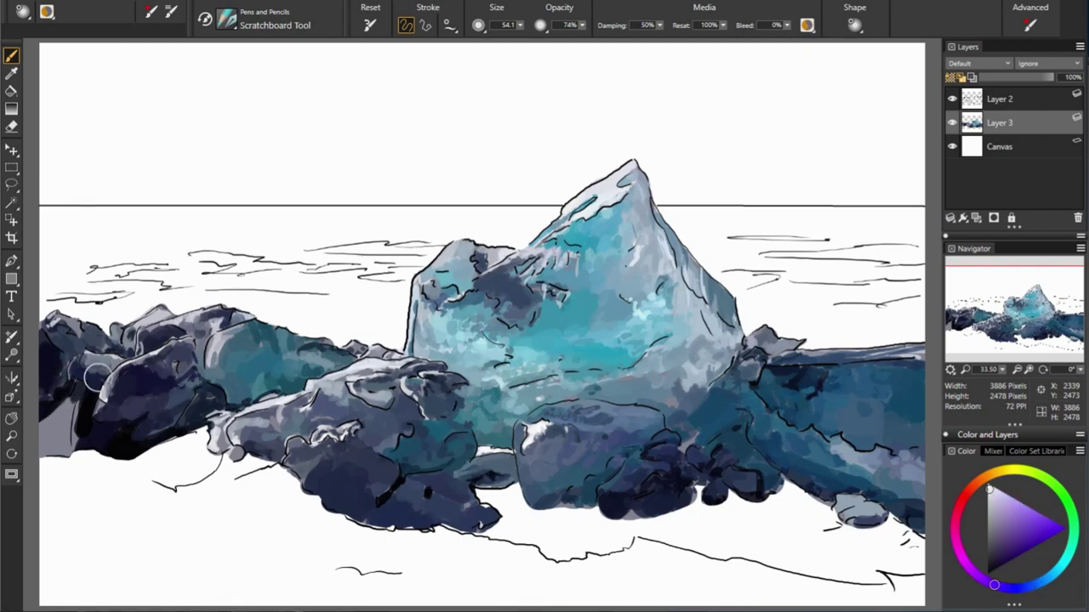
pyautogui.keyDown('alt'); pyautogui.click(76, 400); pyautogui.keyUp('alt')
pyautogui.keyDown('alt'); pyautogui.click(56, 429); pyautogui.keyUp('alt')
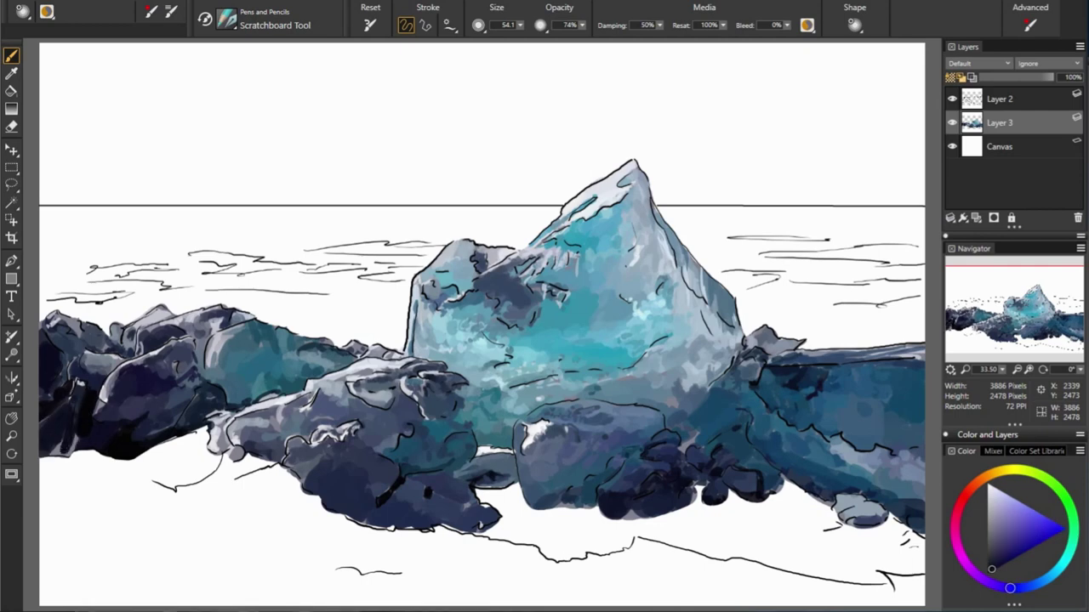
pyautogui.keyDown('alt'); pyautogui.click(315, 410); pyautogui.keyUp('alt')
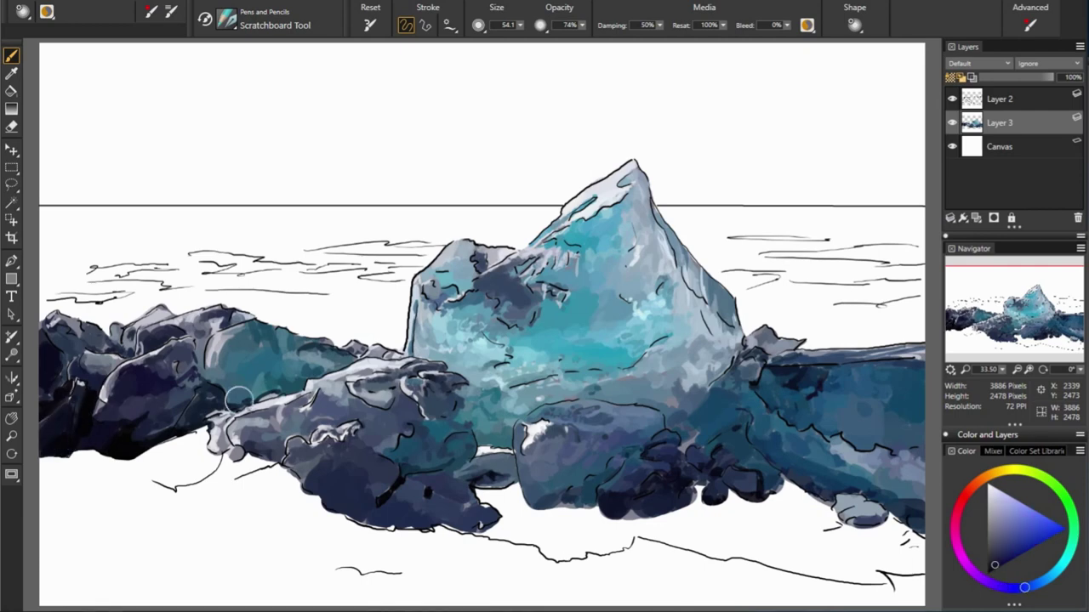
pyautogui.keyDown('alt'); pyautogui.click(80, 403); pyautogui.keyUp('alt')
pyautogui.keyDown('alt'); pyautogui.click(113, 425); pyautogui.keyUp('alt')
# Step: Sample final dark and mid grey-blues, hide line-art Layer 2, and select the colour layer
pyautogui.keyDown('alt'); pyautogui.click(154, 423); pyautogui.keyUp('alt')
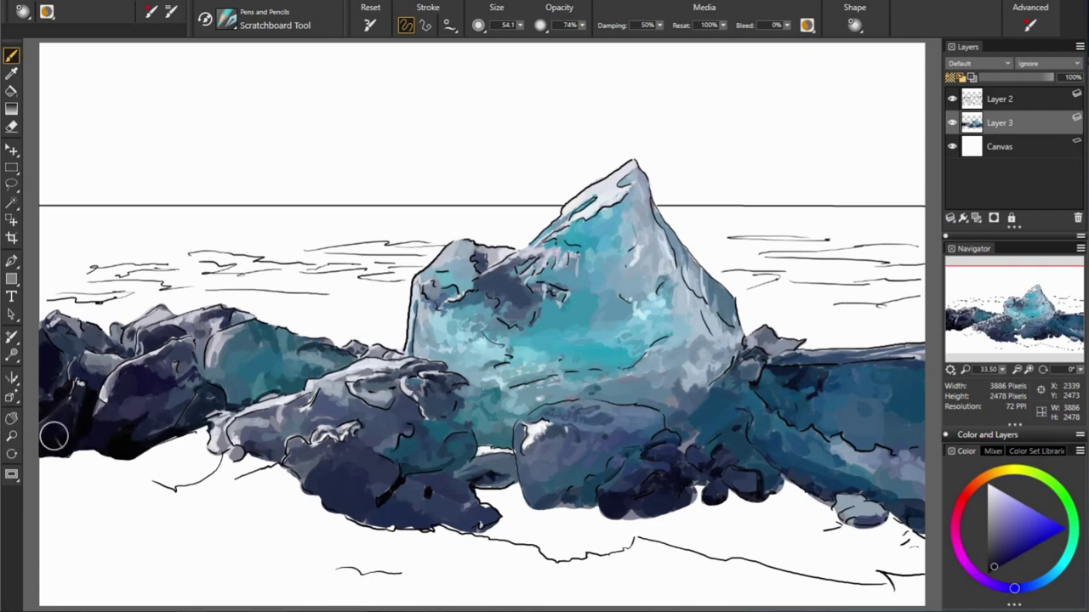
pyautogui.keyDown('alt'); pyautogui.click(132, 448); pyautogui.keyUp('alt')
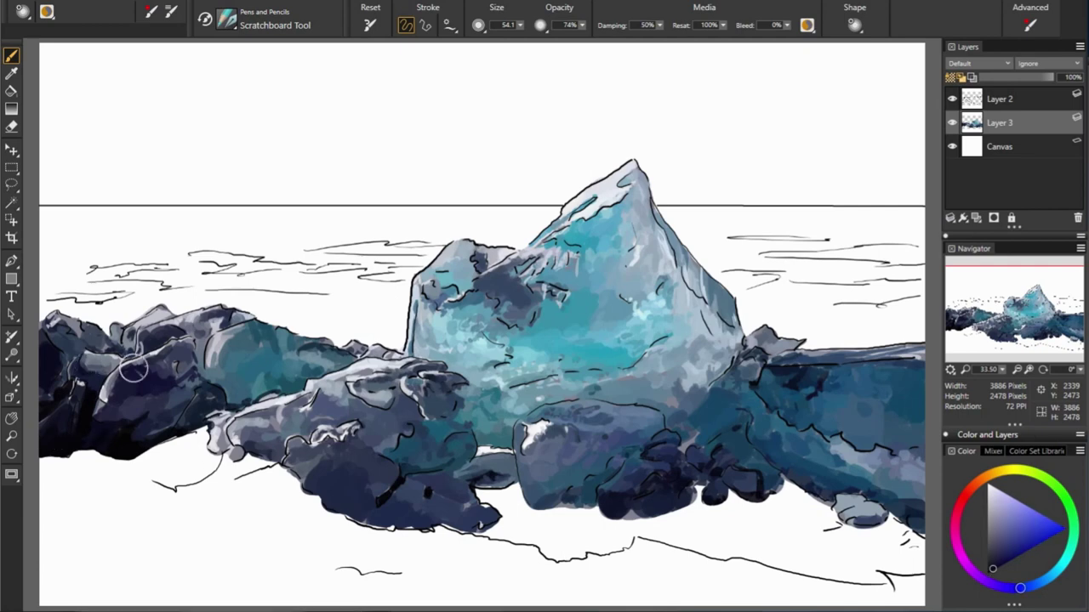
pyautogui.keyDown('alt'); pyautogui.click(85, 376); pyautogui.keyUp('alt')
pyautogui.keyDown('alt'); pyautogui.click(286, 382); pyautogui.keyUp('alt')
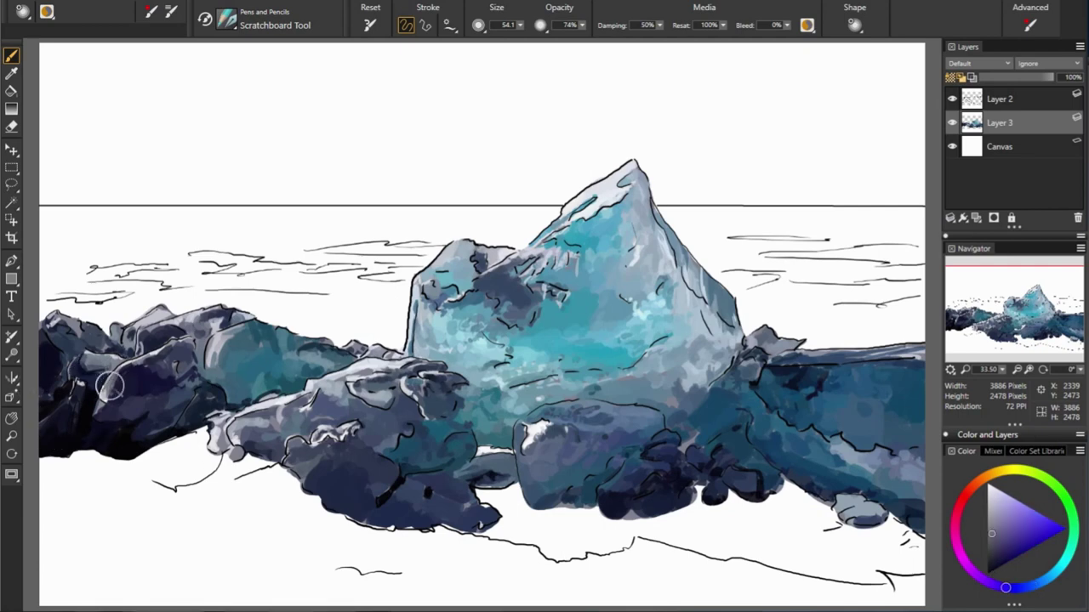
pyautogui.keyDown('alt'); pyautogui.click(139, 388); pyautogui.keyUp('alt')
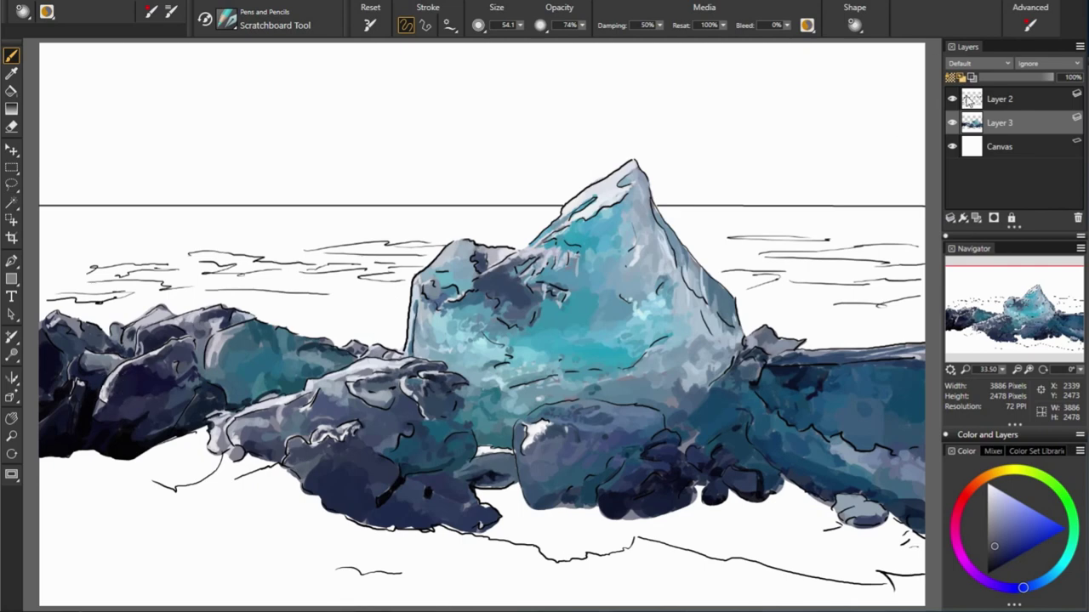
pyautogui.click(952, 99)
pyautogui.keyDown('alt'); pyautogui.click(212, 347); pyautogui.keyUp('alt')
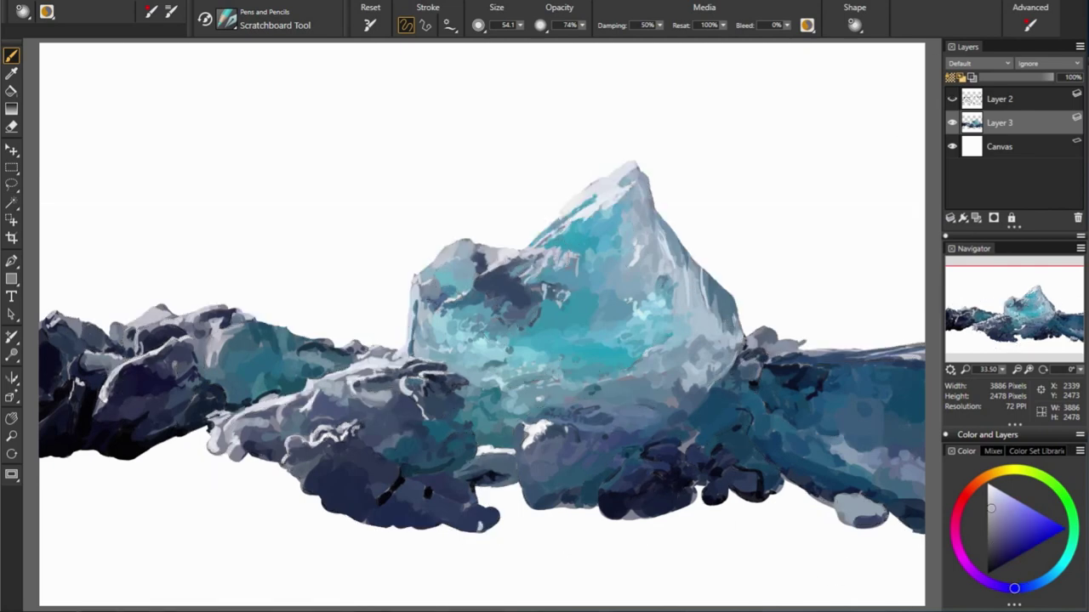
# Step: Duplicate colour Layer 3 as a backup and switch to the Blenders Smear brush
pyautogui.rightClick(995, 122)
pyautogui.click(885, 225)
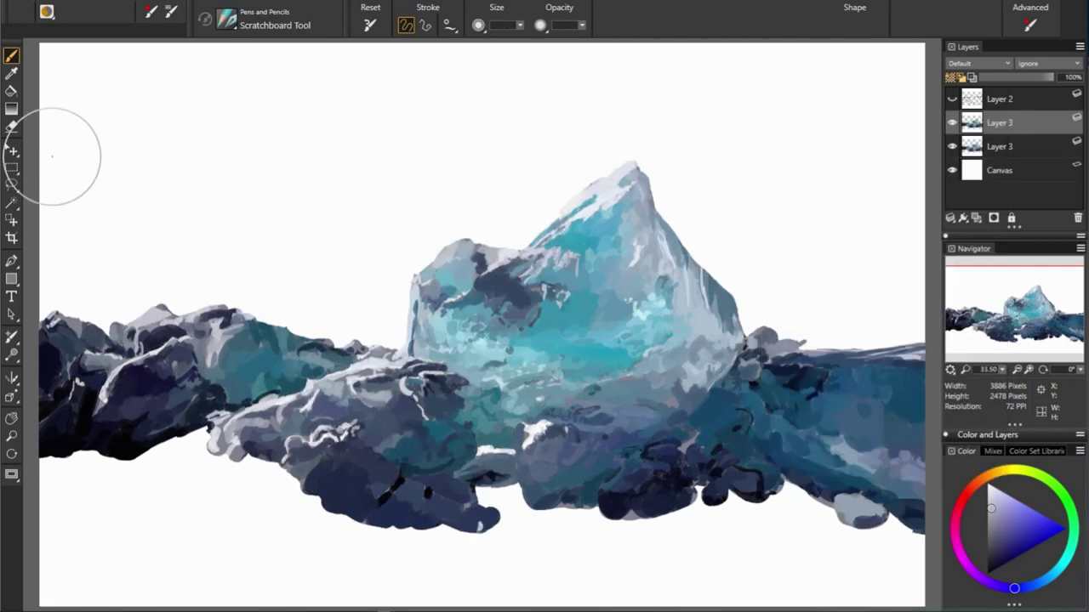
pyautogui.press('b')
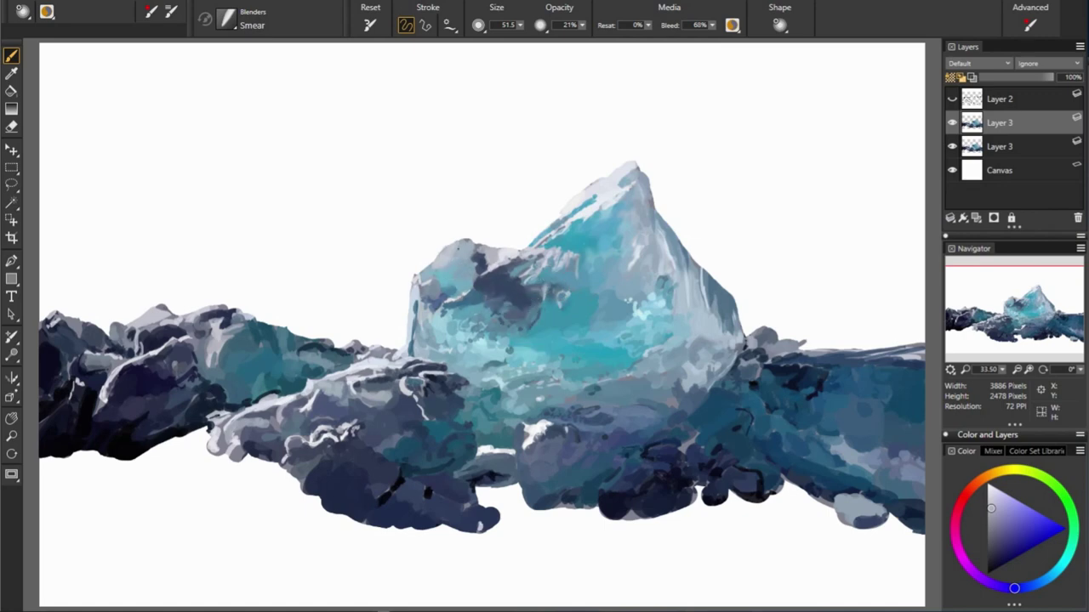
# Step: Smear the dark patches on the ice face into the lighter teal across its middle
pyautogui.moveTo(480, 260); pyautogui.dragTo(514, 251)
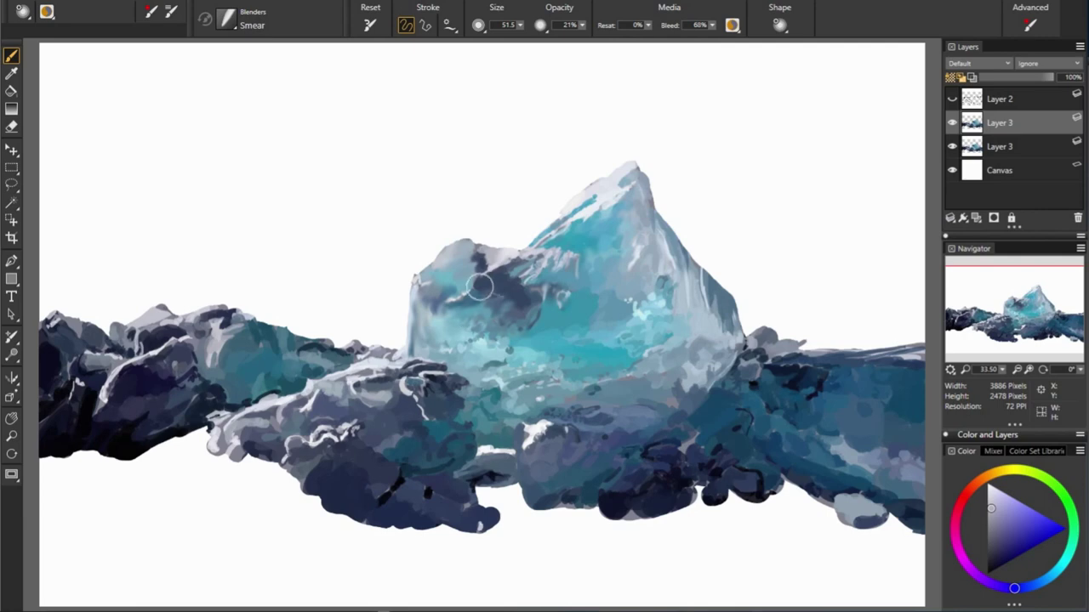
pyautogui.moveTo(480, 288); pyautogui.dragTo(498, 289)
pyautogui.moveTo(499, 325); pyautogui.dragTo(543, 350)
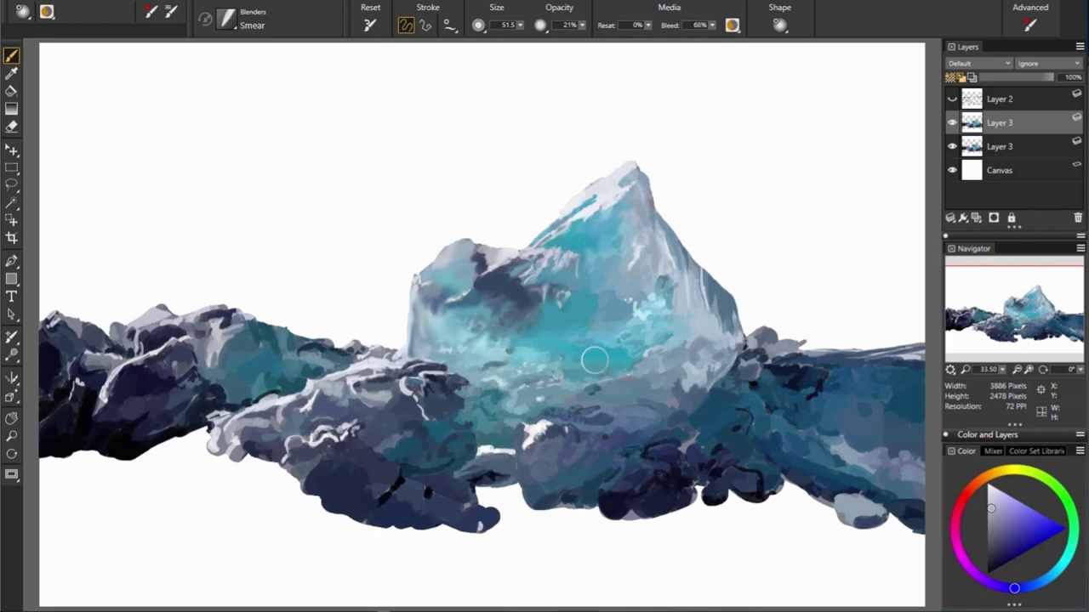
# Step: At brush size 67.1, smooth the ice's right edge, its base and the right-side rocks
pyautogui.press(']')
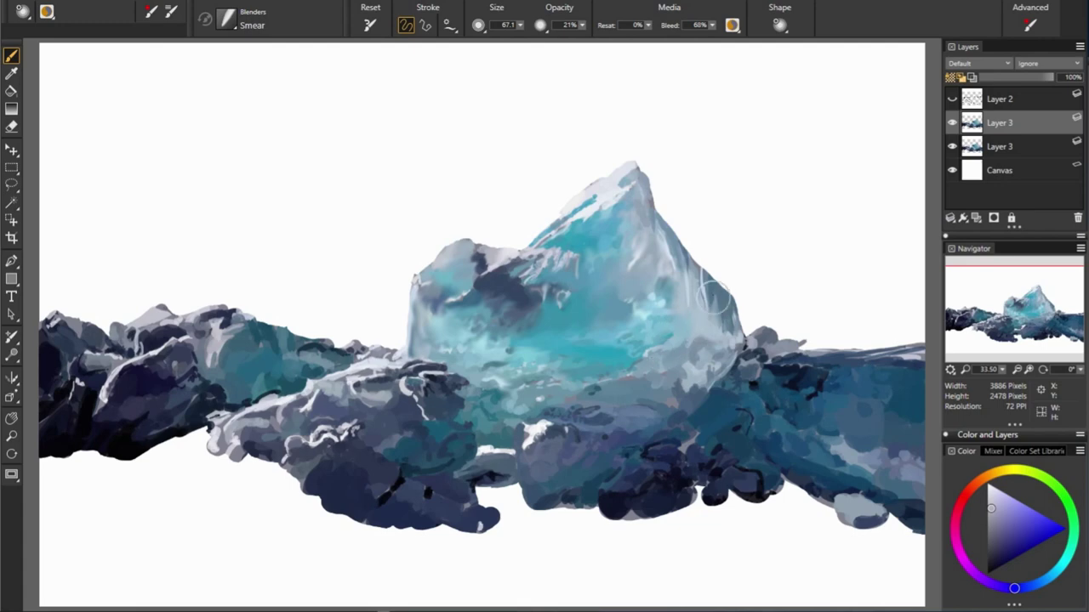
pyautogui.moveTo(732, 349); pyautogui.dragTo(668, 383)
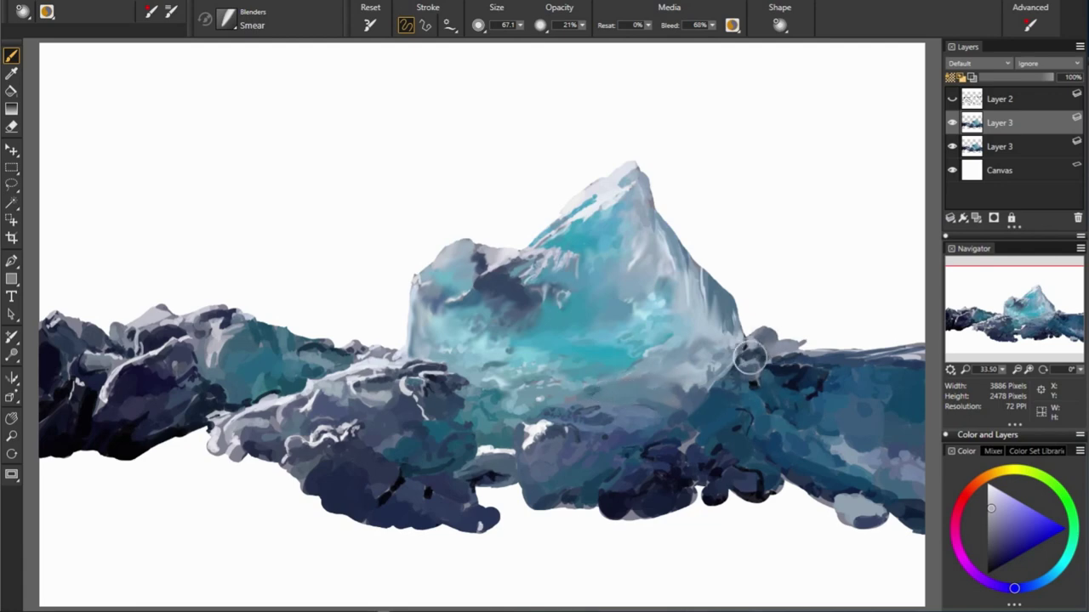
pyautogui.moveTo(748, 358); pyautogui.dragTo(746, 360)
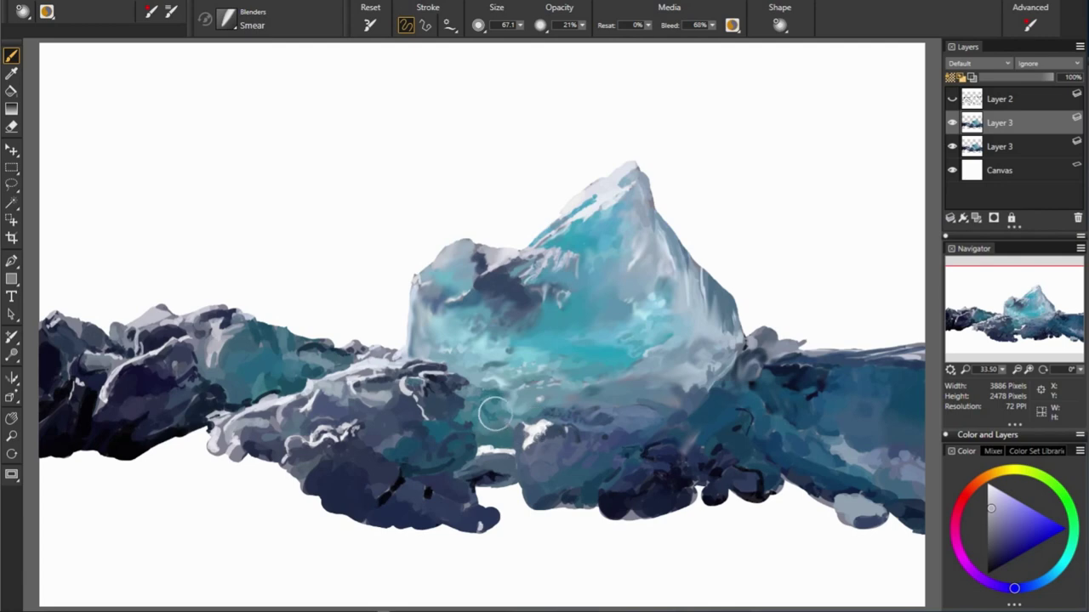
pyautogui.moveTo(495, 414); pyautogui.dragTo(509, 398)
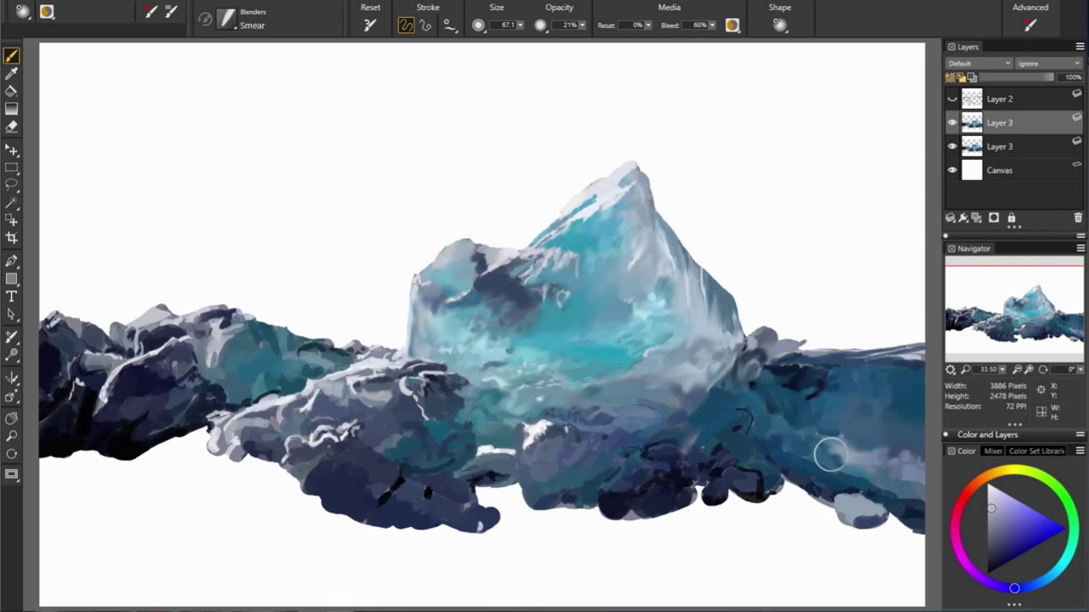
pyautogui.moveTo(828, 451)
pyautogui.mouseDown()
pyautogui.moveTo(855, 468)
pyautogui.moveTo(825, 491)
pyautogui.mouseUp()
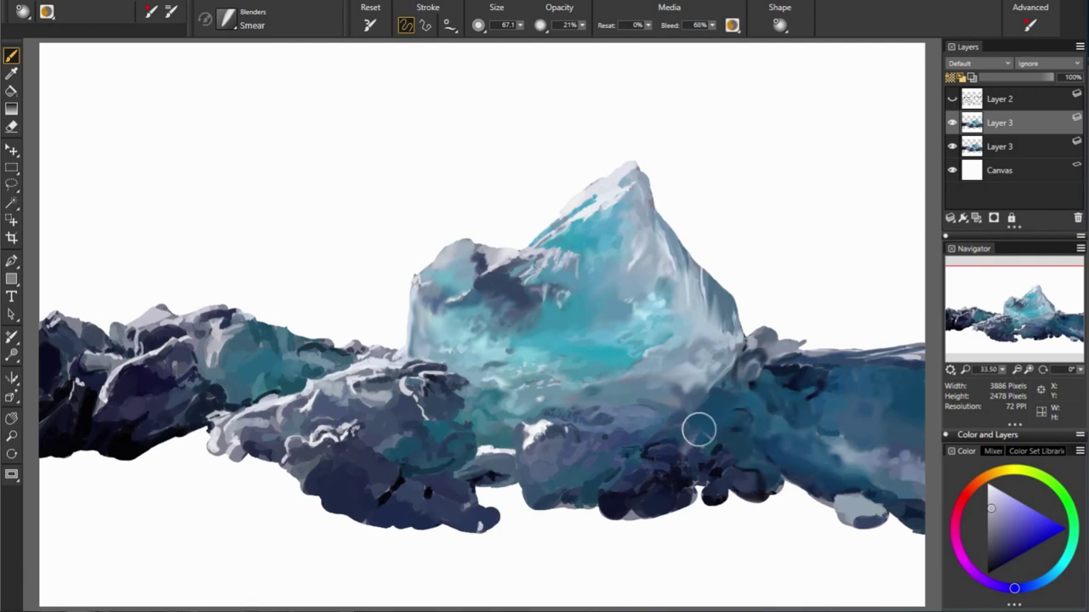
pyautogui.moveTo(698, 429)
pyautogui.mouseDown()
pyautogui.moveTo(518, 445)
pyautogui.moveTo(510, 464)
pyautogui.mouseUp()
pyautogui.moveTo(472, 421); pyautogui.dragTo(412, 387)
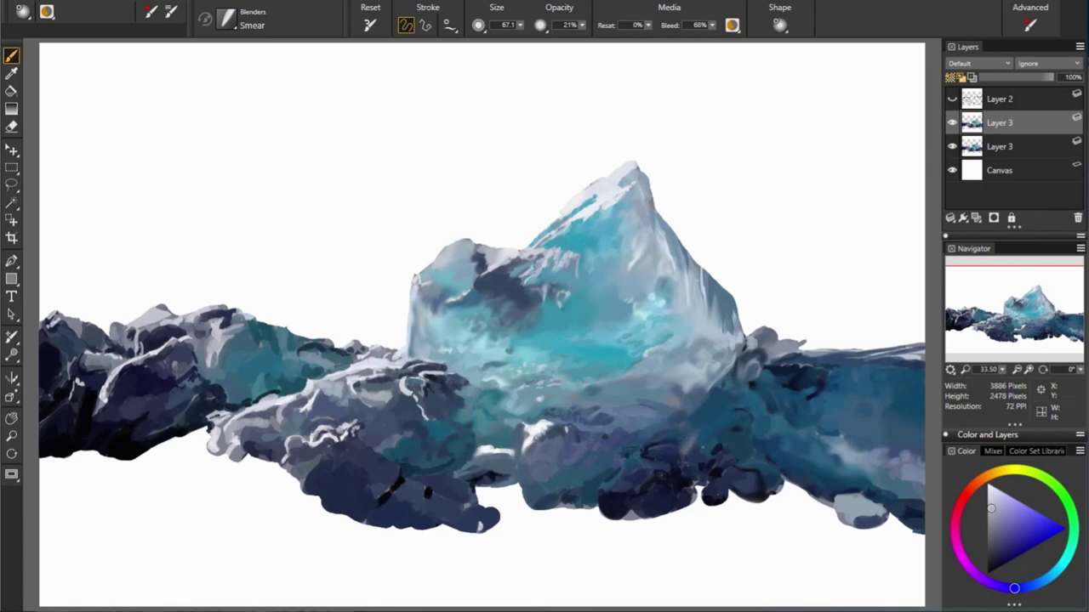
# Step: Smear the paint around the ice base and the dark foreground rocks
pyautogui.moveTo(476, 416)
pyautogui.mouseDown()
pyautogui.moveTo(417, 374)
pyautogui.moveTo(344, 393)
pyautogui.moveTo(314, 417)
pyautogui.moveTo(250, 425)
pyautogui.moveTo(229, 400)
pyautogui.moveTo(268, 439)
pyautogui.moveTo(324, 442)
pyautogui.mouseUp()
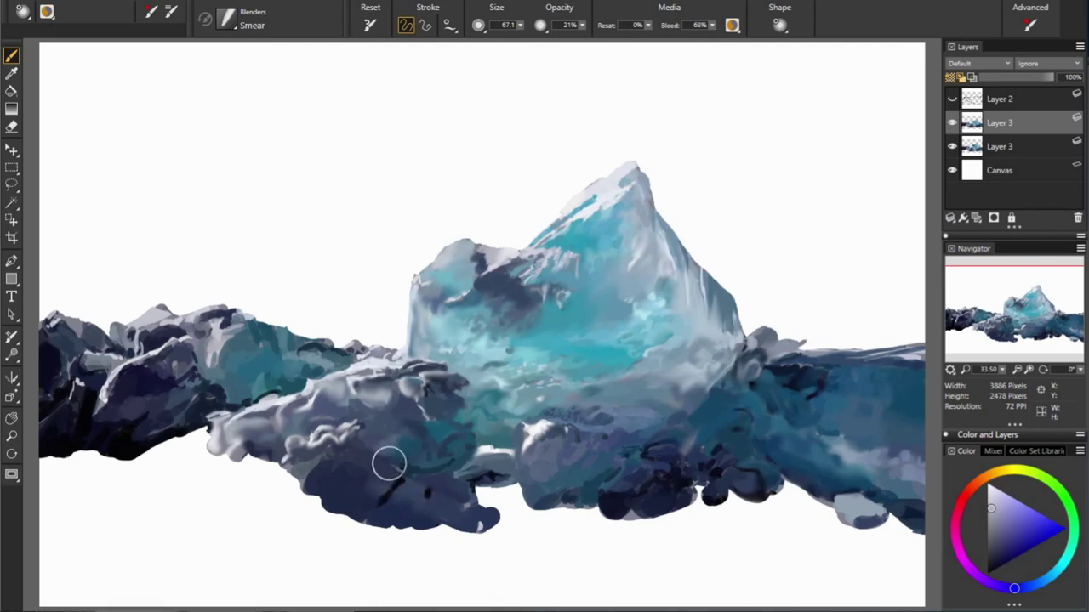
pyautogui.moveTo(388, 459); pyautogui.dragTo(326, 469)
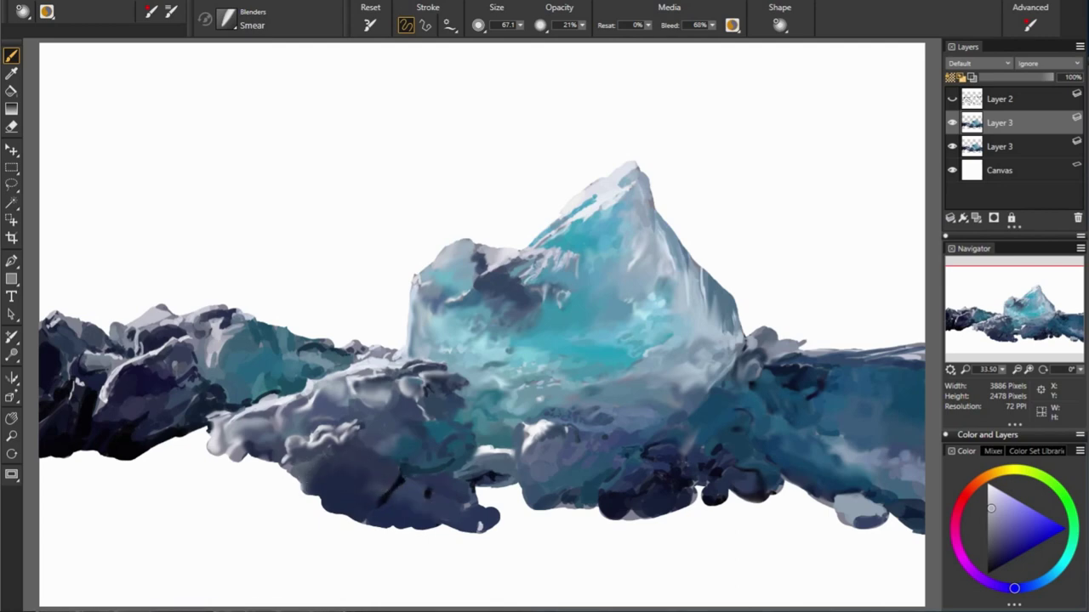
pyautogui.moveTo(490, 400); pyautogui.dragTo(445, 420)
# Step: Smooth the left teal rocks, the upper-left dark rocks and the white highlight at the ice base
pyautogui.moveTo(267, 377); pyautogui.dragTo(283, 382)
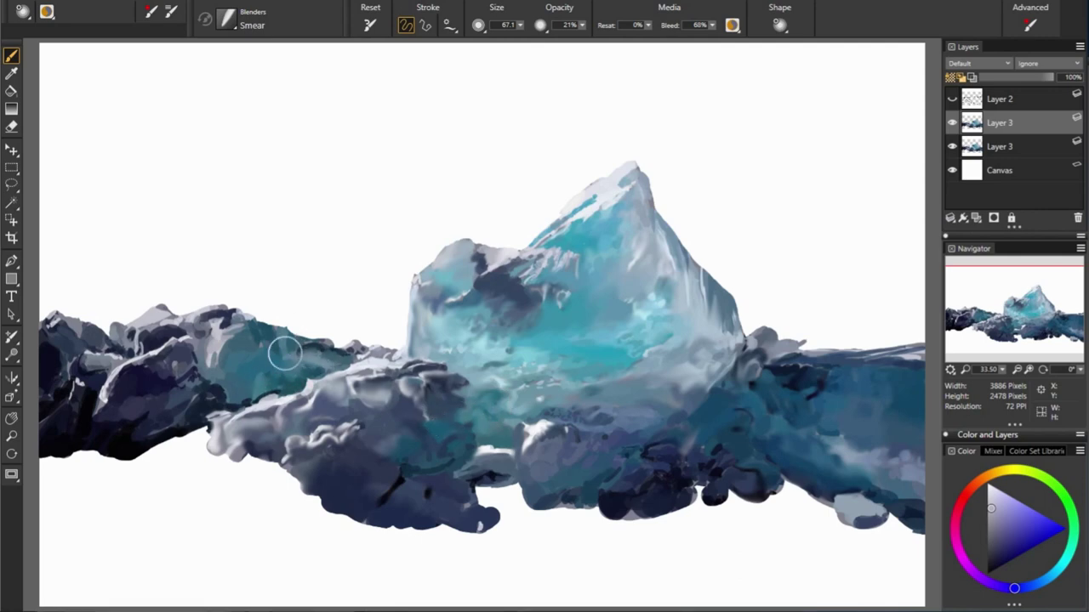
pyautogui.moveTo(233, 340); pyautogui.dragTo(214, 328)
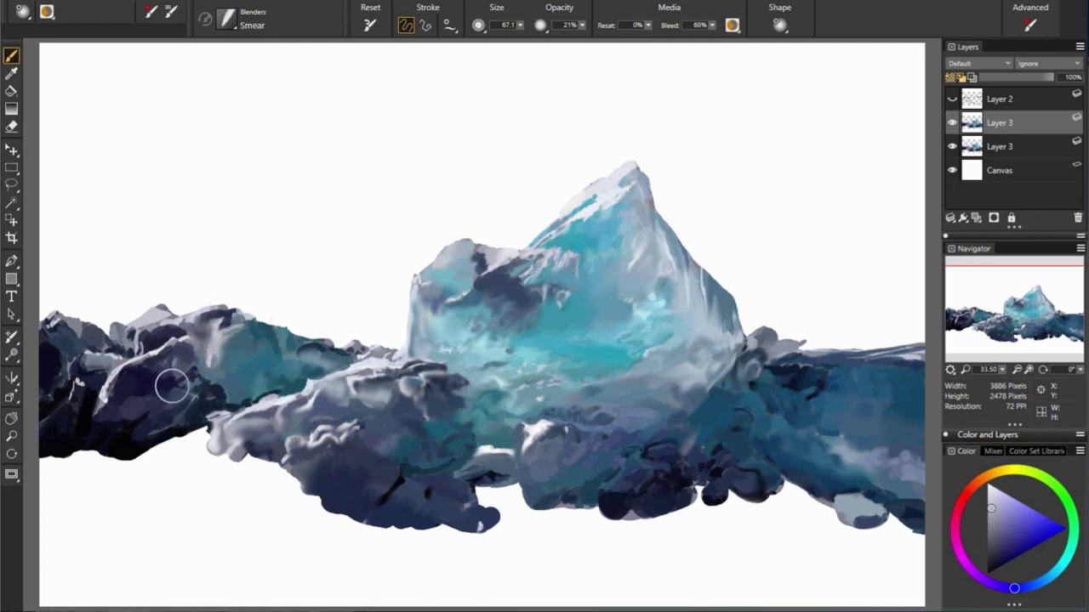
pyautogui.moveTo(170, 382)
pyautogui.mouseDown()
pyautogui.moveTo(136, 396)
pyautogui.moveTo(156, 414)
pyautogui.moveTo(153, 437)
pyautogui.moveTo(199, 409)
pyautogui.moveTo(133, 391)
pyautogui.moveTo(97, 420)
pyautogui.moveTo(74, 414)
pyautogui.moveTo(100, 335)
pyautogui.mouseUp()
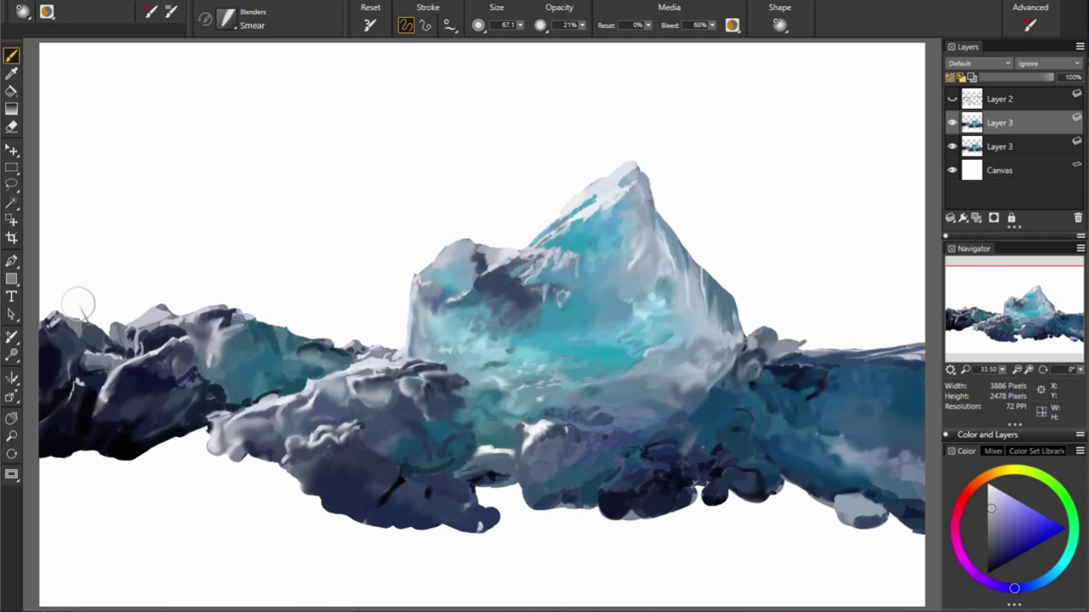
pyautogui.moveTo(124, 344); pyautogui.dragTo(119, 351)
pyautogui.moveTo(183, 339)
pyautogui.mouseDown()
pyautogui.moveTo(166, 356)
pyautogui.moveTo(208, 311)
pyautogui.mouseUp()
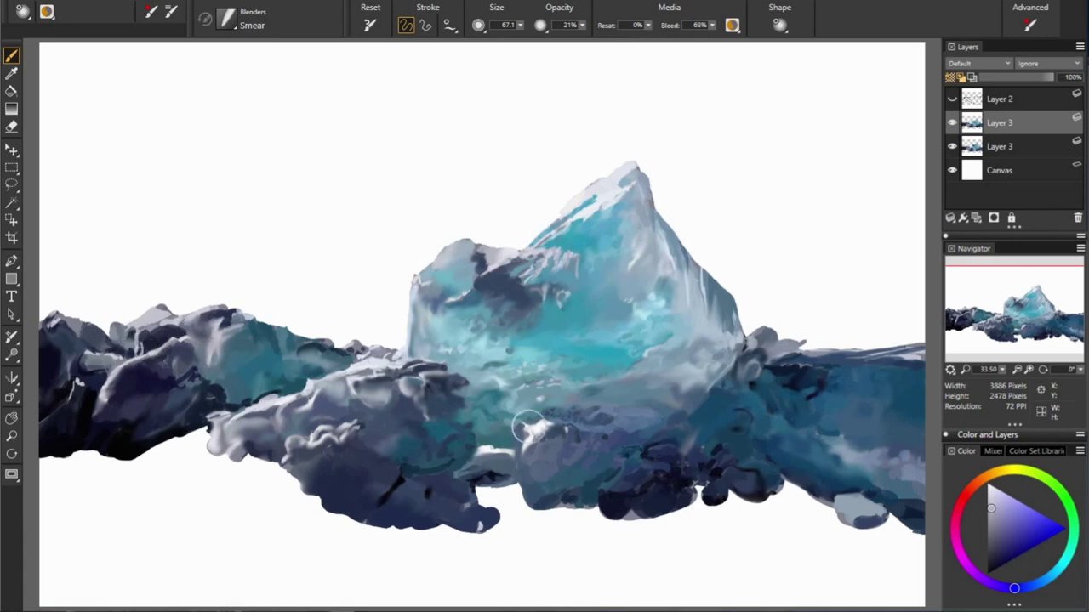
pyautogui.moveTo(527, 425)
pyautogui.mouseDown()
pyautogui.moveTo(508, 452)
pyautogui.moveTo(544, 431)
pyautogui.mouseUp()
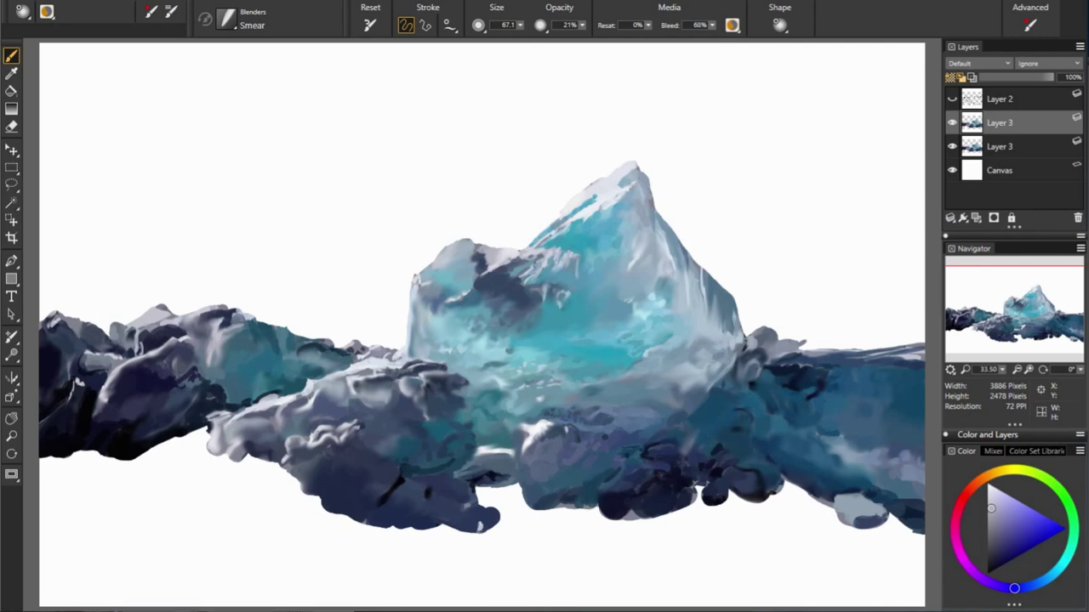
# Step: Create a new empty Layer 4 and pick teal and pale greyish blues from the ice
pyautogui.hotkey('ctrl', 'shift', 'n')
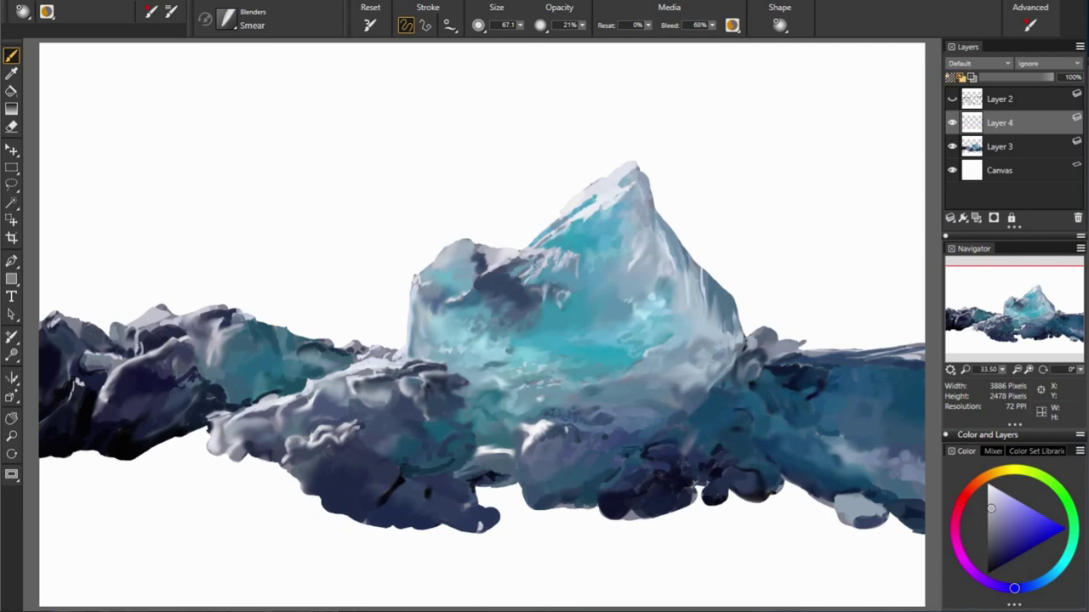
pyautogui.keyDown('alt'); pyautogui.click(498, 291); pyautogui.keyUp('alt')
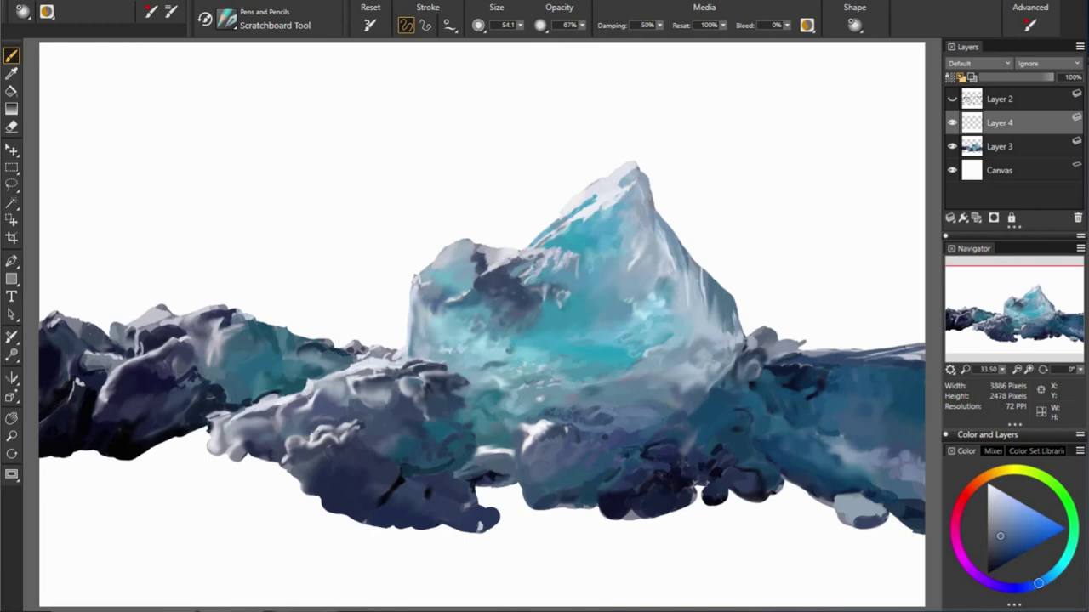
pyautogui.keyDown('alt'); pyautogui.click(608, 349); pyautogui.keyUp('alt')
pyautogui.keyDown('alt'); pyautogui.click(517, 274); pyautogui.keyUp('alt')
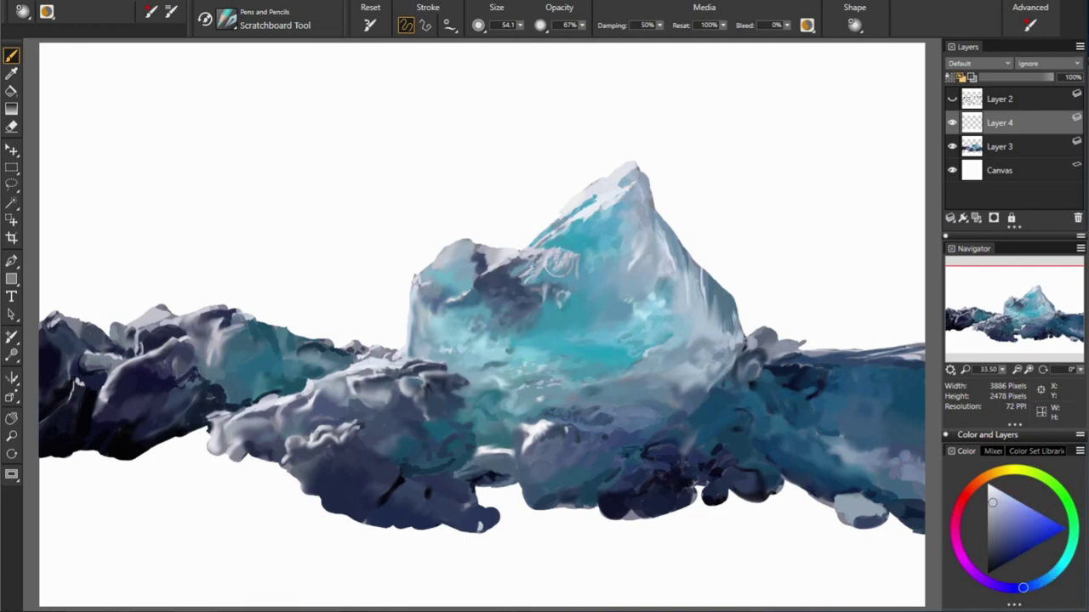
pyautogui.keyDown('alt'); pyautogui.click(571, 261); pyautogui.keyUp('alt')
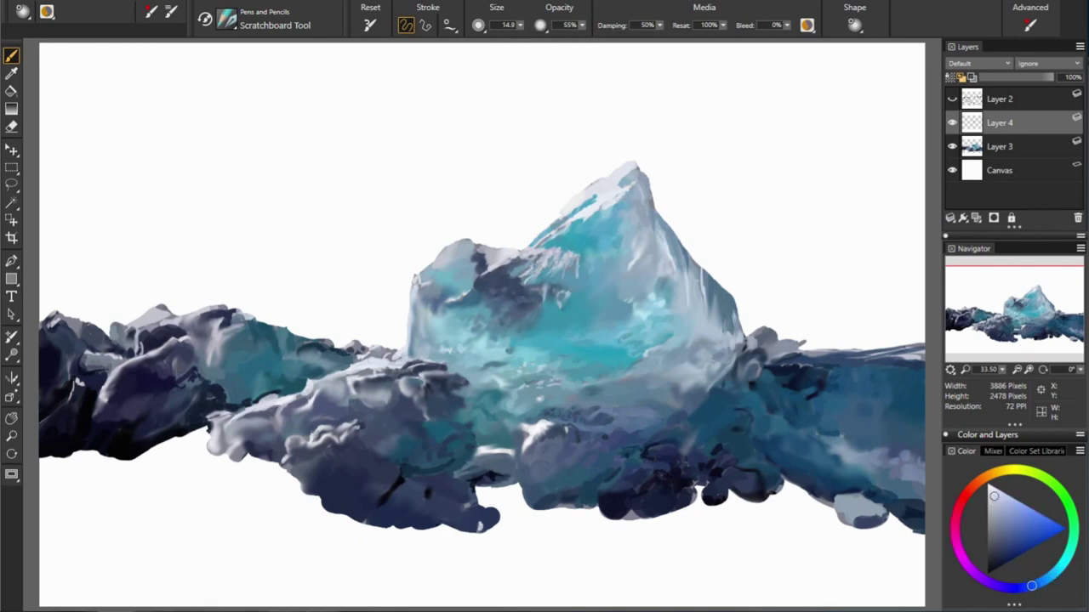
pyautogui.keyDown('alt'); pyautogui.click(586, 211); pyautogui.keyUp('alt')
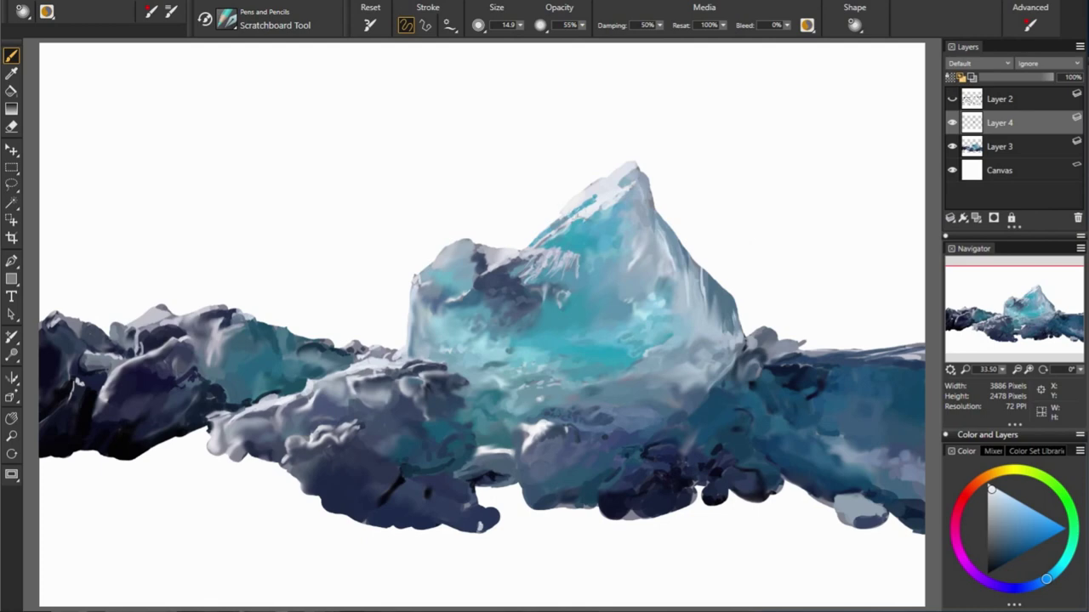
# Step: Sample further blues from the ice, including near-white cyan and a dark bluish tone
pyautogui.keyDown('alt'); pyautogui.click(750, 304); pyautogui.keyUp('alt')
pyautogui.keyDown('alt'); pyautogui.click(755, 212); pyautogui.keyUp('alt')
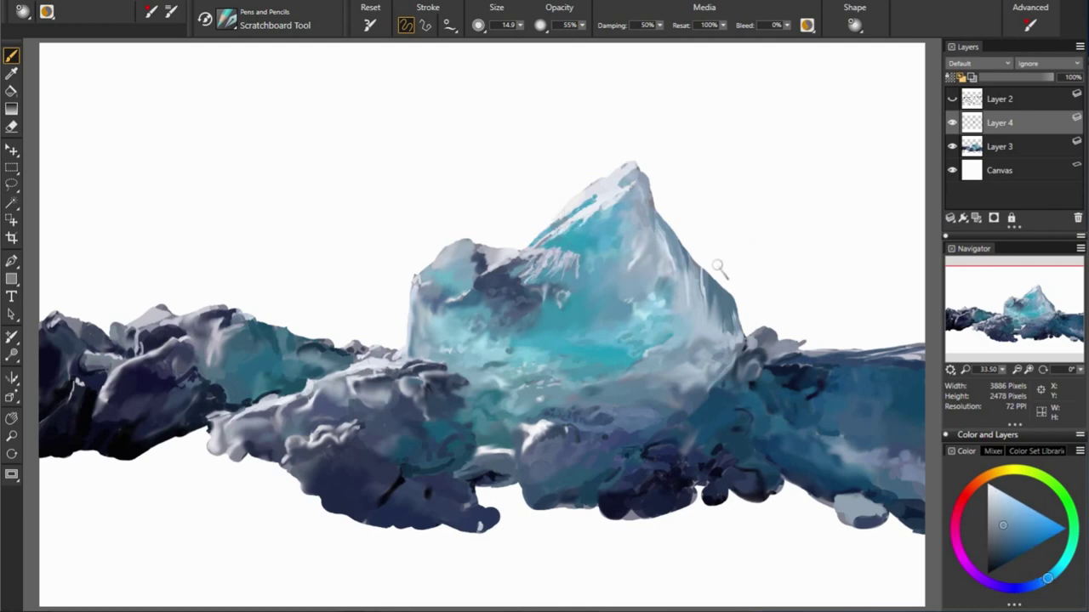
pyautogui.keyDown('alt'); pyautogui.click(618, 172); pyautogui.keyUp('alt')
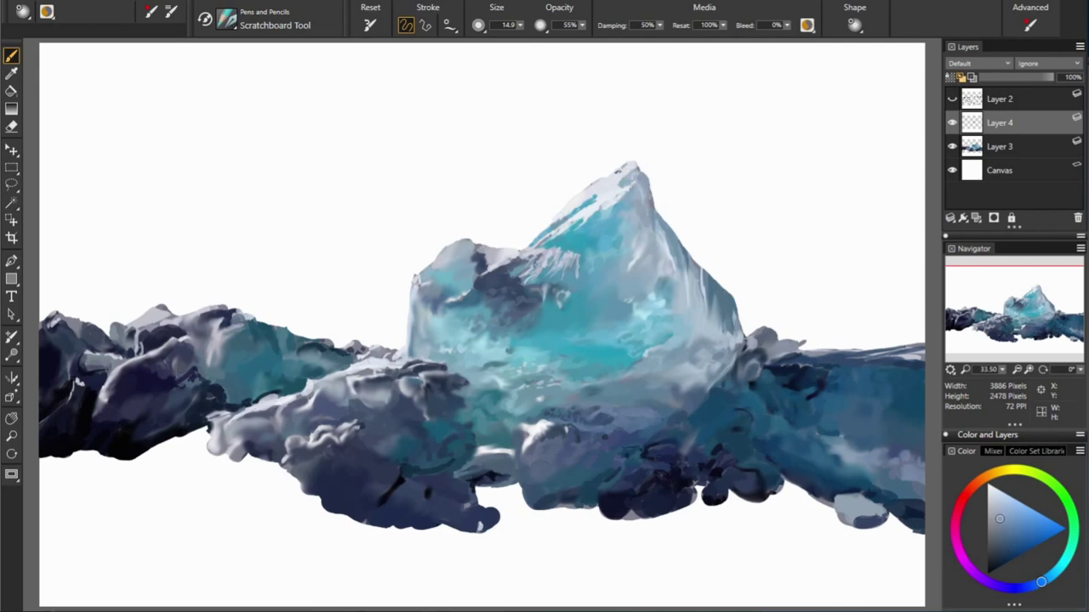
pyautogui.keyDown('alt'); pyautogui.click(717, 235); pyautogui.keyUp('alt')
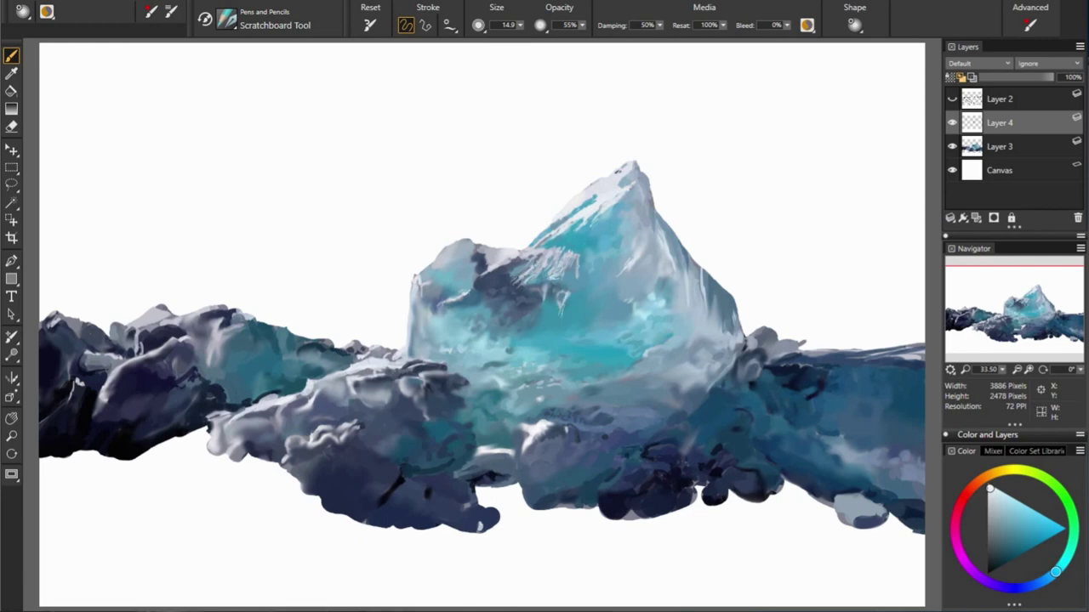
pyautogui.keyDown('alt'); pyautogui.click(456, 379); pyautogui.keyUp('alt')
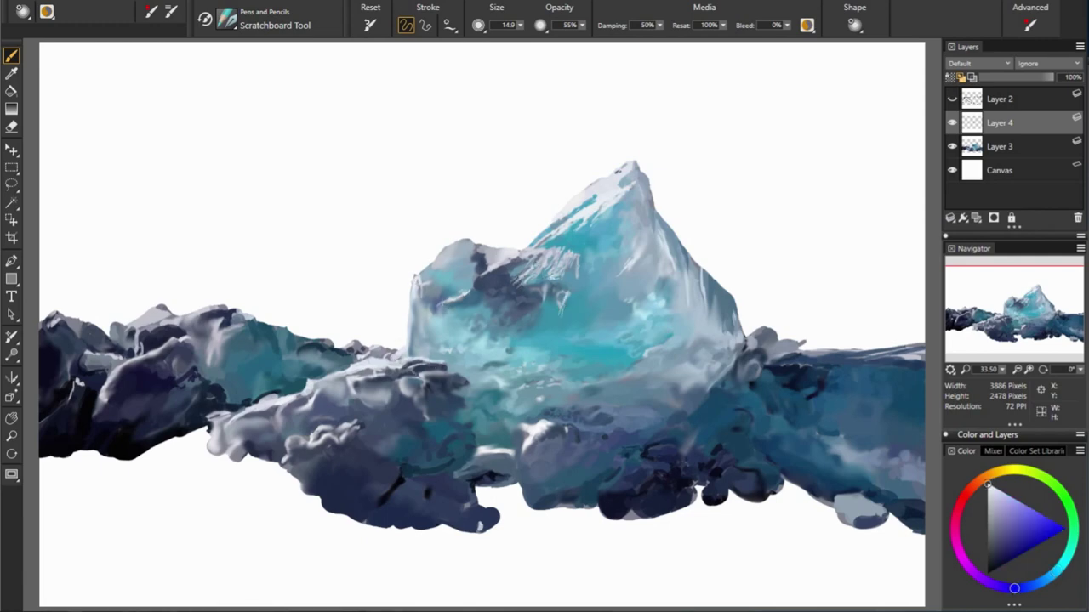
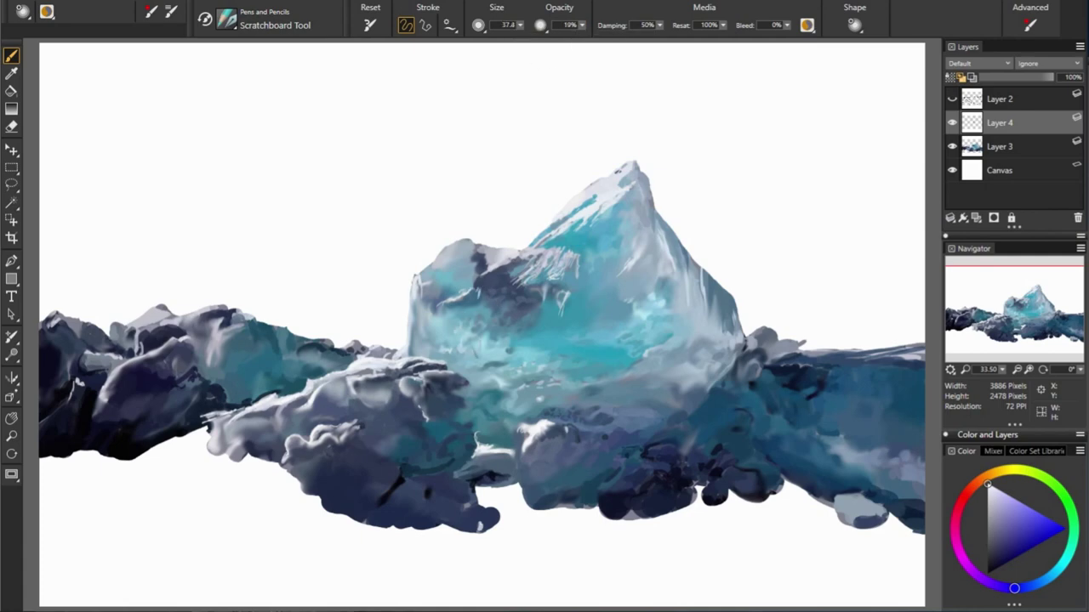
# Step: Shrink the brush and stroke light highlights on the iceberg's left and upper right edges
pyautogui.press('[')
pyautogui.moveTo(417, 301); pyautogui.dragTo(417, 324)
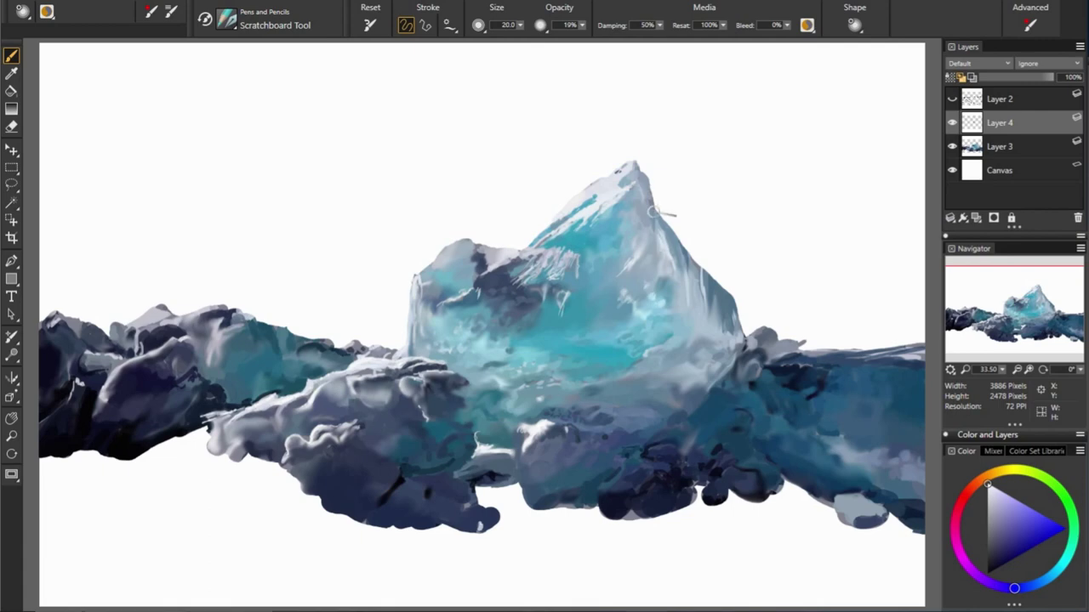
pyautogui.moveTo(665, 213); pyautogui.dragTo(638, 195)
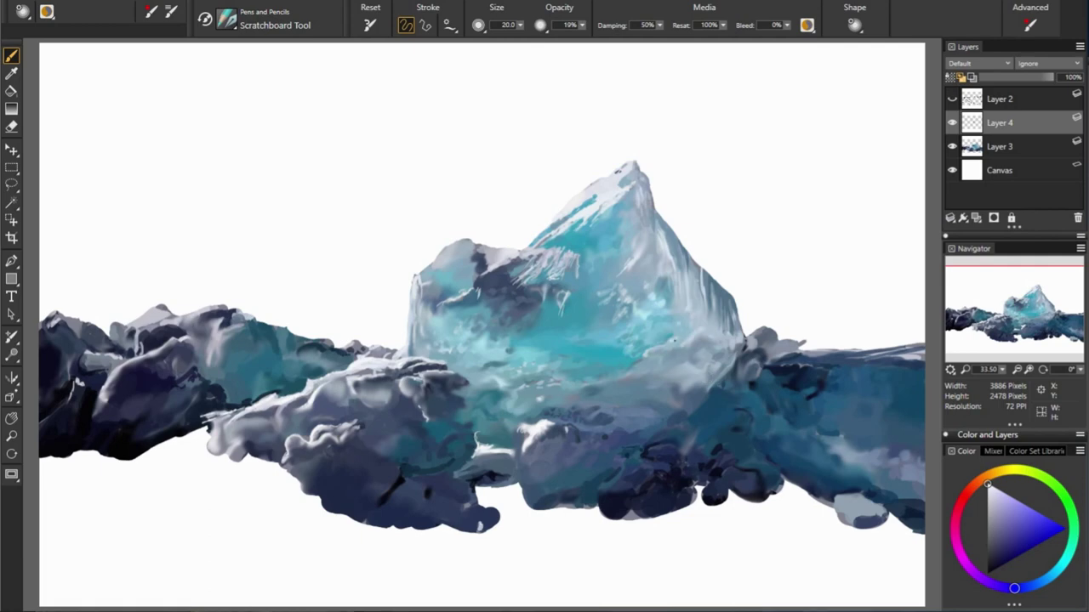
# Step: Sample light cyan, grey-blue and teal shades from the iceberg's right face
pyautogui.keyDown('alt'); pyautogui.click(713, 340); pyautogui.keyUp('alt')
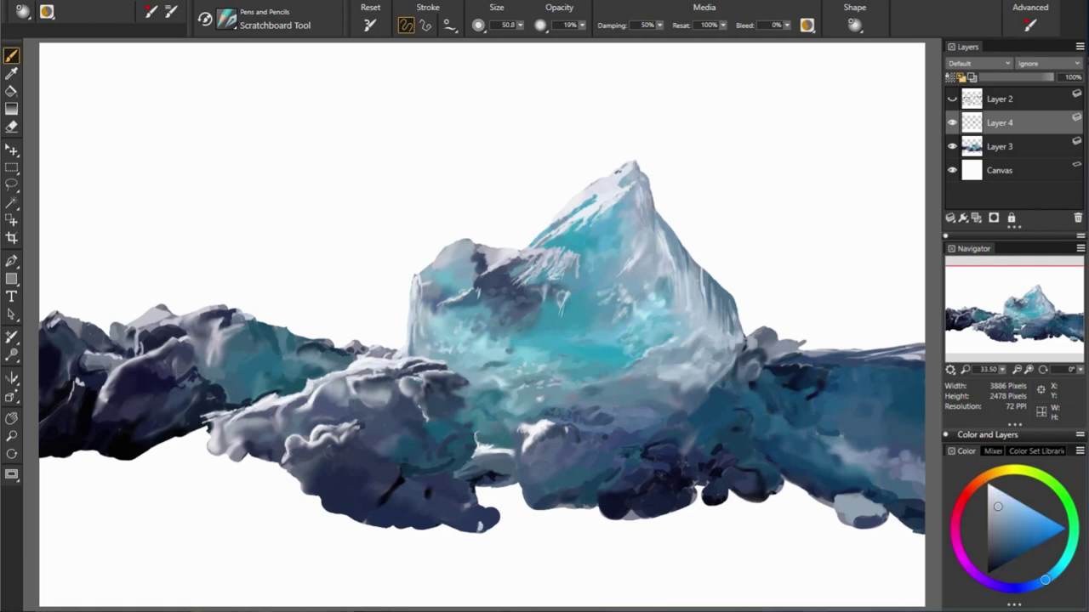
pyautogui.keyDown('alt'); pyautogui.click(648, 378); pyautogui.keyUp('alt')
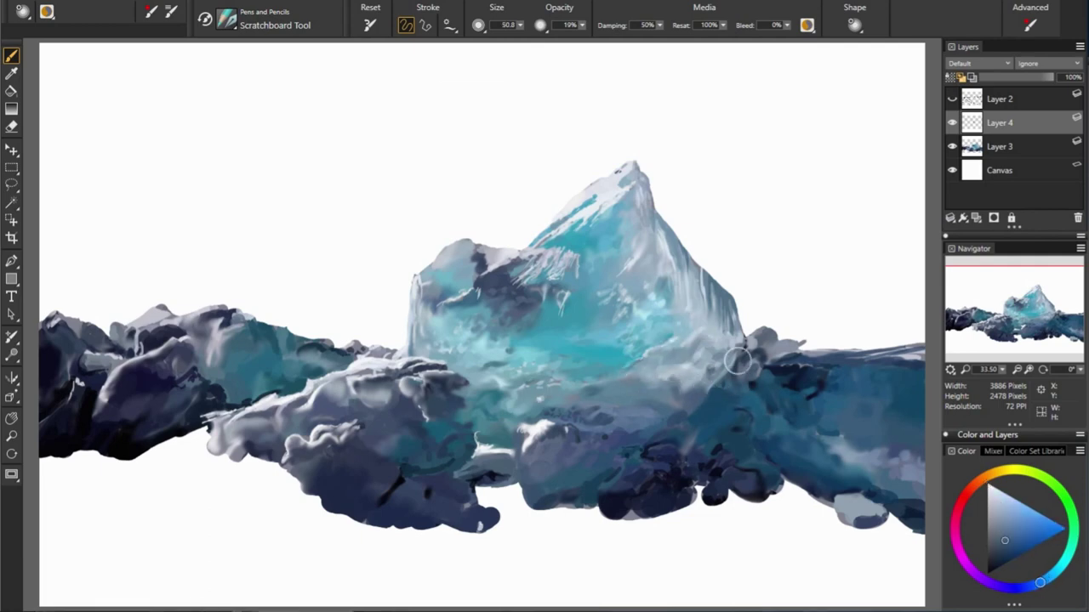
pyautogui.keyDown('alt'); pyautogui.click(652, 383); pyautogui.keyUp('alt')
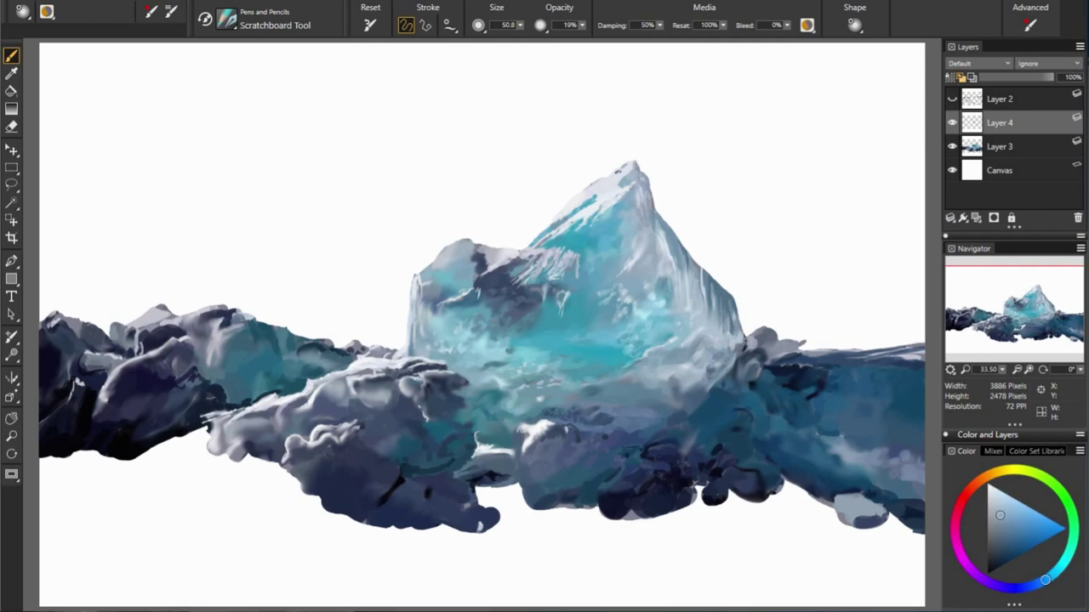
pyautogui.keyDown('alt'); pyautogui.click(591, 387); pyautogui.keyUp('alt')
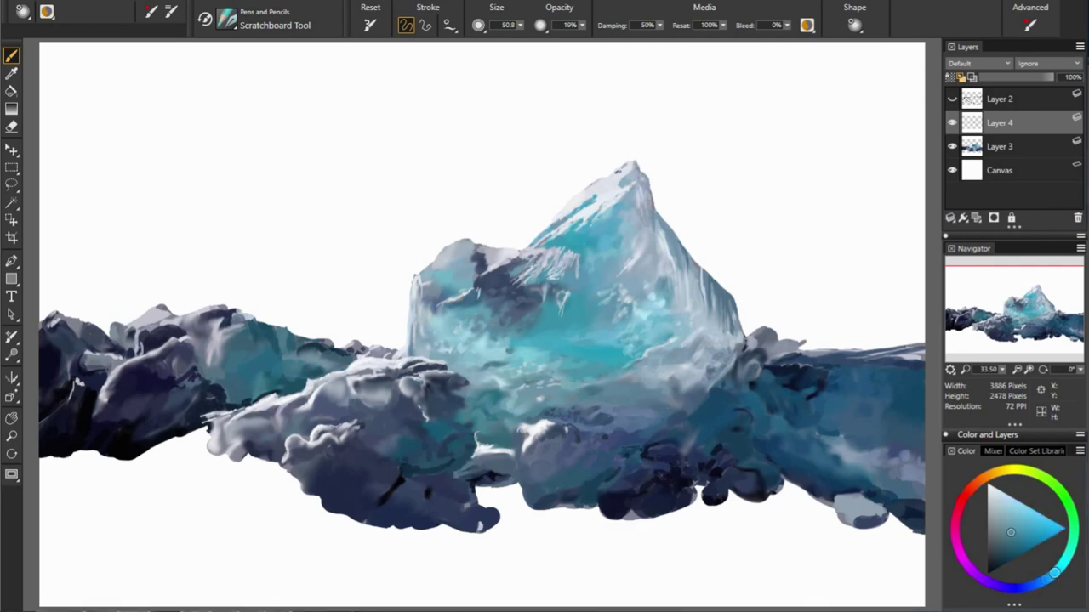
pyautogui.keyDown('alt'); pyautogui.click(630, 299); pyautogui.keyUp('alt')
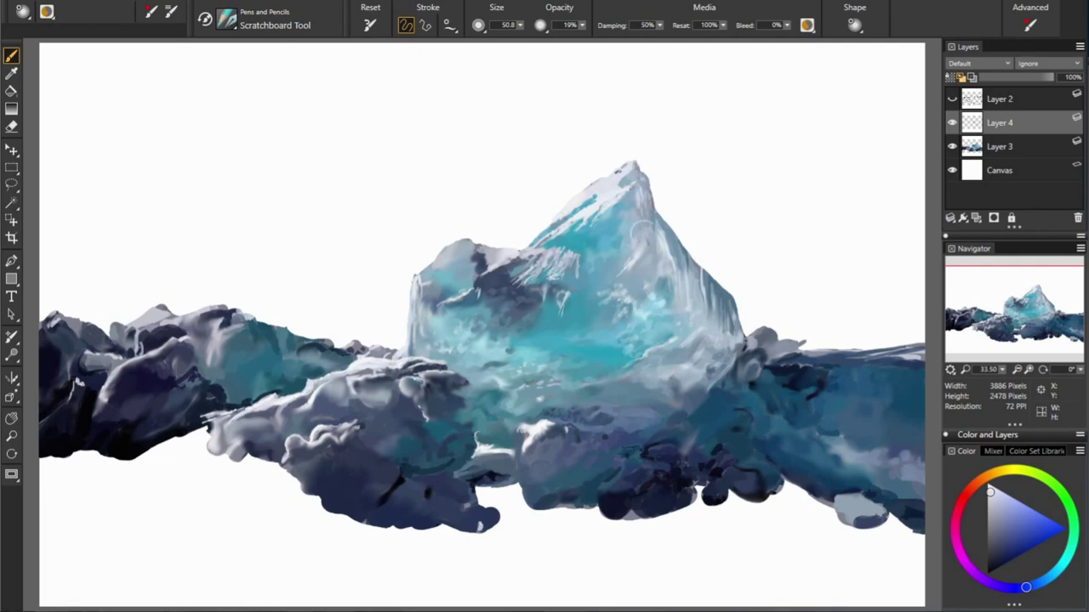
pyautogui.keyDown('alt'); pyautogui.click(652, 244); pyautogui.keyUp('alt')
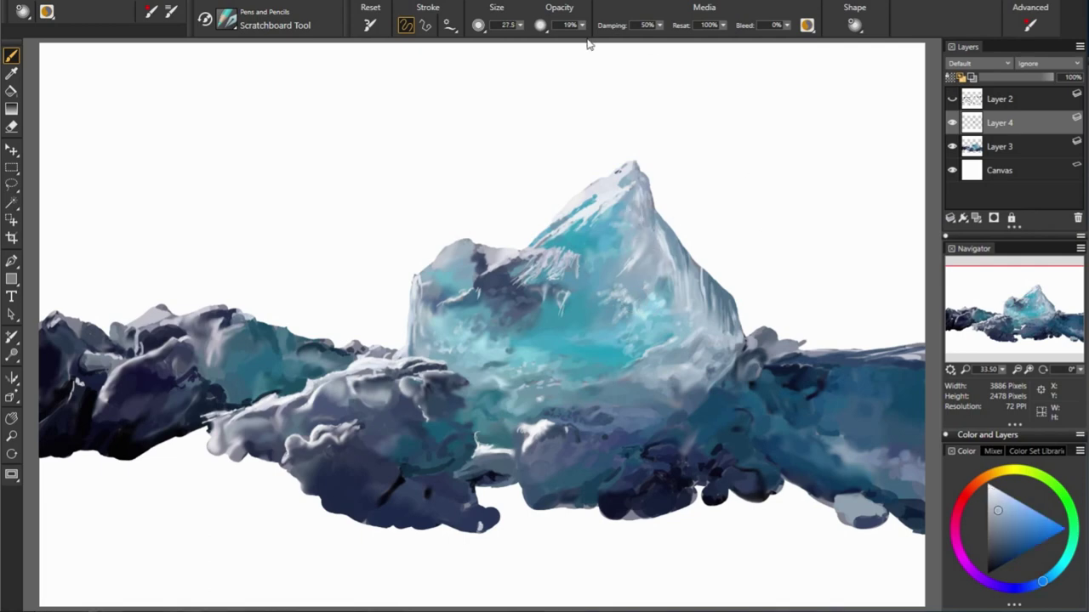
# Step: Sample light cyans and blue-greys from the iceberg's left side for speckled texture
pyautogui.keyDown('alt'); pyautogui.click(661, 276); pyautogui.keyUp('alt')
pyautogui.keyDown('alt'); pyautogui.click(829, 342); pyautogui.keyUp('alt')
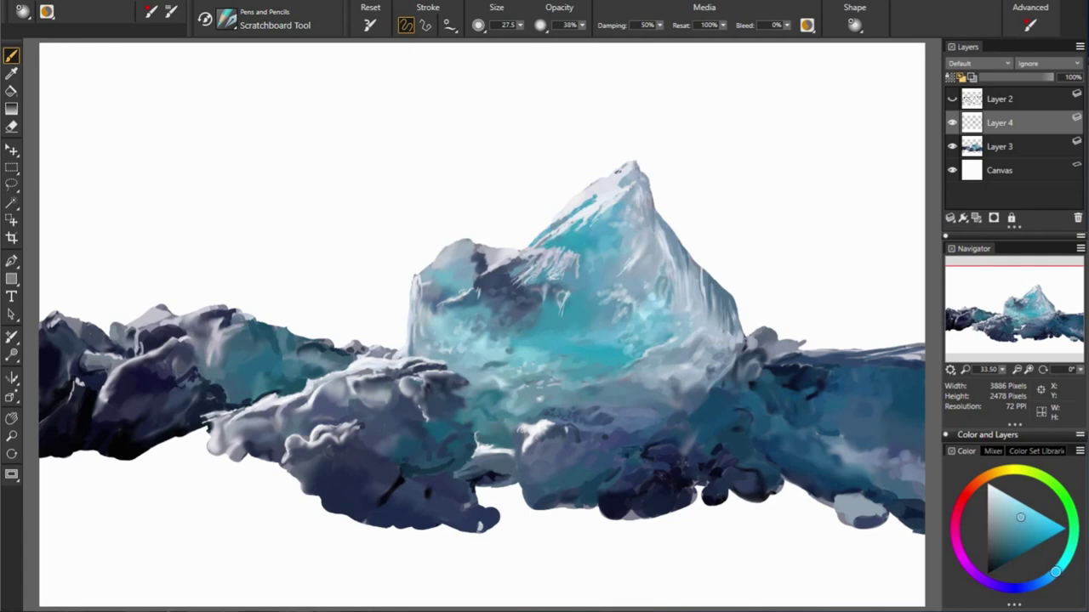
pyautogui.keyDown('alt'); pyautogui.click(770, 399); pyautogui.keyUp('alt')
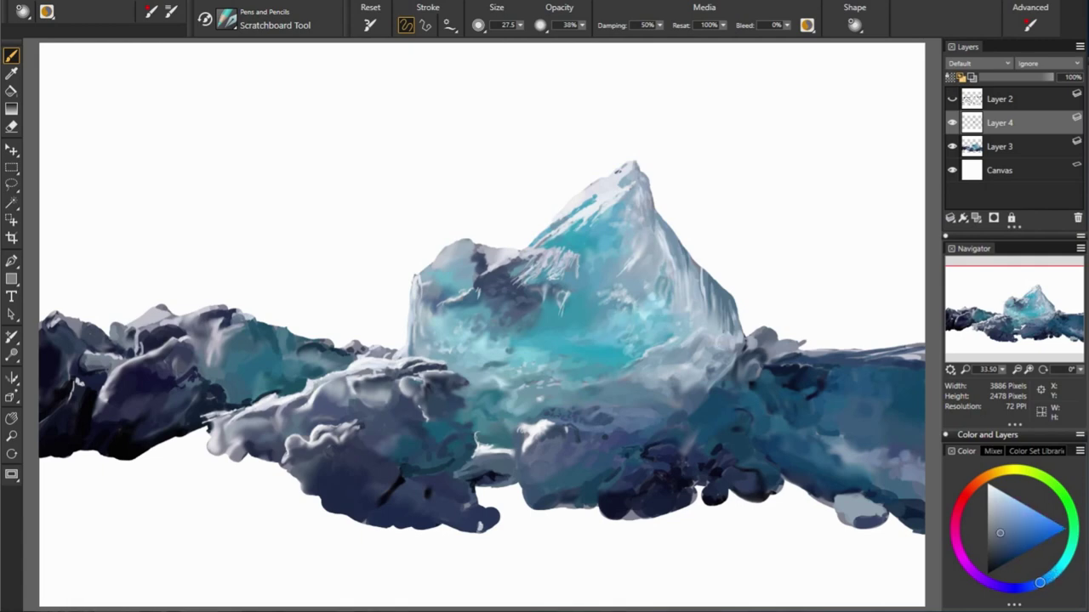
pyautogui.keyDown('alt'); pyautogui.click(486, 265); pyautogui.keyUp('alt')
pyautogui.keyDown('alt'); pyautogui.click(317, 294); pyautogui.keyUp('alt')
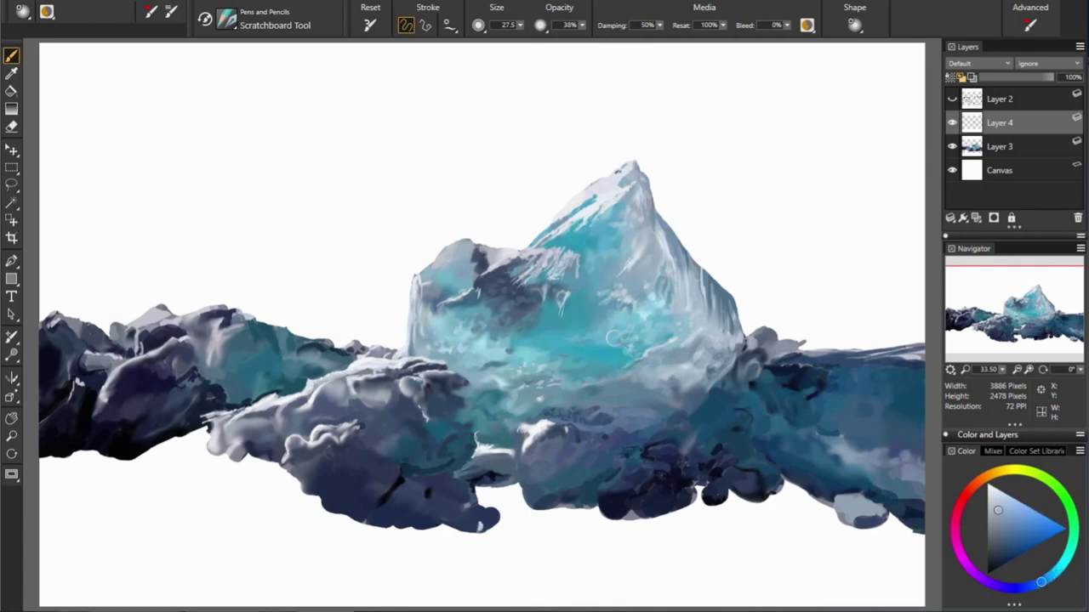
pyautogui.keyDown('alt'); pyautogui.click(581, 269); pyautogui.keyUp('alt')
pyautogui.keyDown('alt'); pyautogui.click(461, 248); pyautogui.keyUp('alt')
pyautogui.keyDown('alt'); pyautogui.click(428, 279); pyautogui.keyUp('alt')
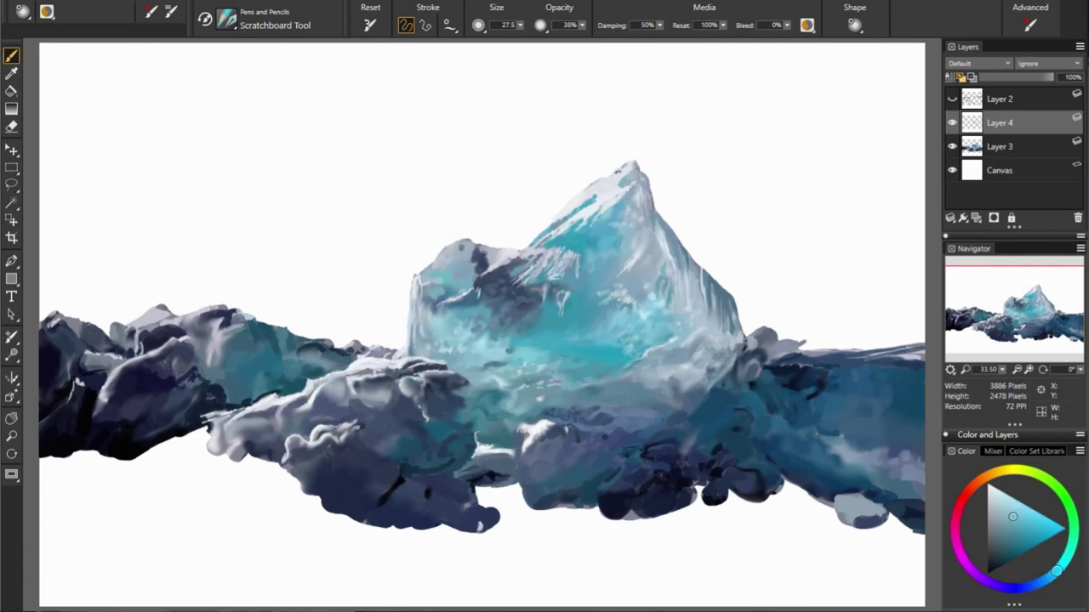
pyautogui.keyDown('alt'); pyautogui.click(434, 301); pyautogui.keyUp('alt')
pyautogui.keyDown('alt'); pyautogui.click(425, 295); pyautogui.keyUp('alt')
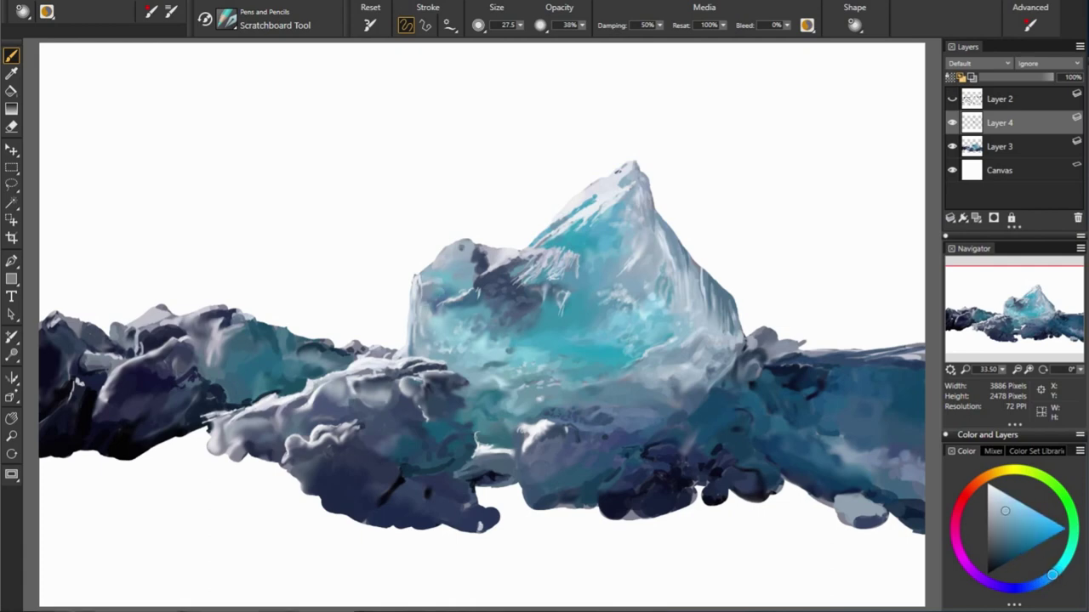
# Step: Alternate iceberg cyans and floe blues while dabbing texture on the lower left iceberg
pyautogui.keyDown('alt'); pyautogui.click(451, 309); pyautogui.keyUp('alt')
pyautogui.keyDown('alt'); pyautogui.click(810, 357); pyautogui.keyUp('alt')
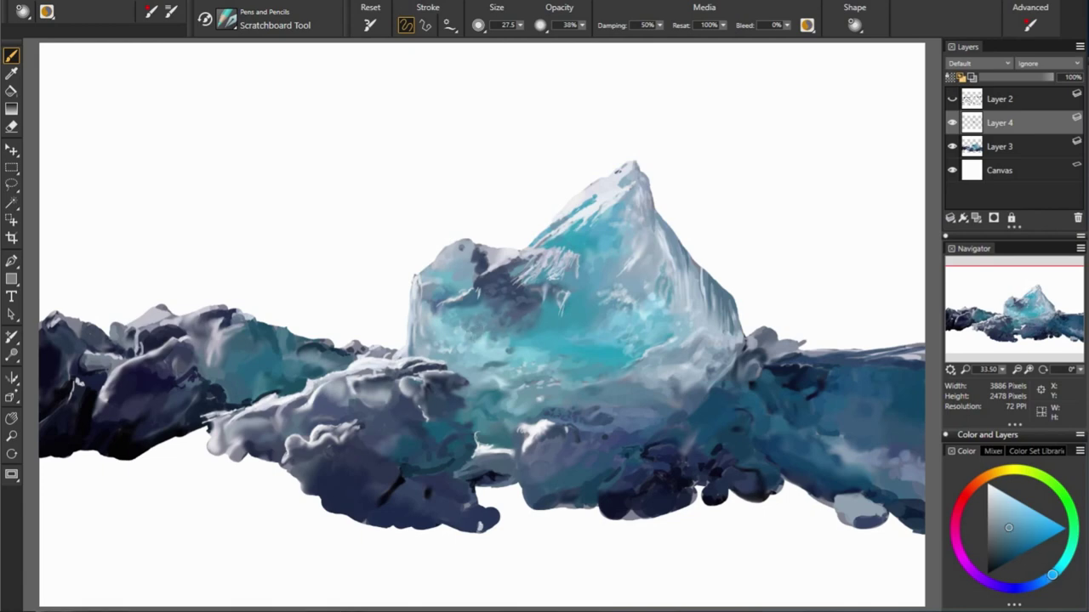
pyautogui.keyDown('alt'); pyautogui.click(493, 315); pyautogui.keyUp('alt')
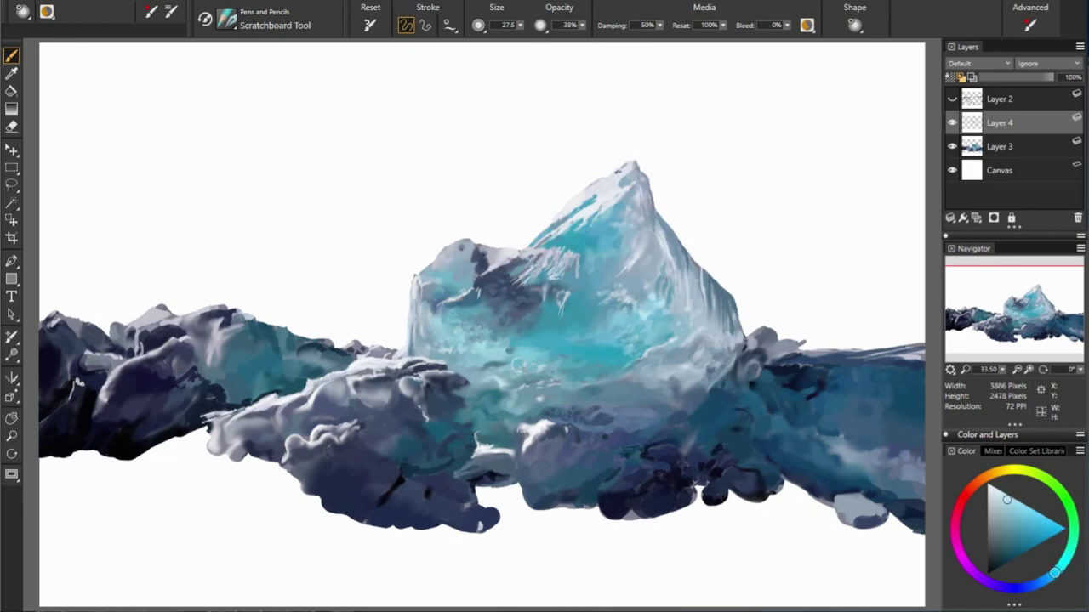
pyautogui.keyDown('alt'); pyautogui.click(499, 365); pyautogui.keyUp('alt')
pyautogui.keyDown('alt'); pyautogui.click(723, 380); pyautogui.keyUp('alt')
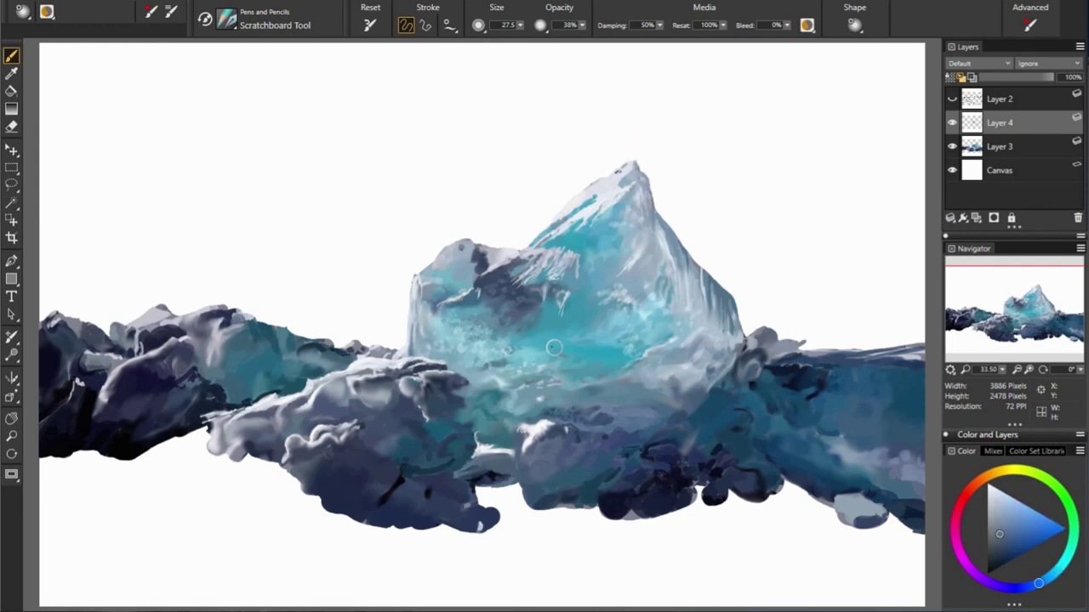
pyautogui.keyDown('alt'); pyautogui.click(576, 368); pyautogui.keyUp('alt')
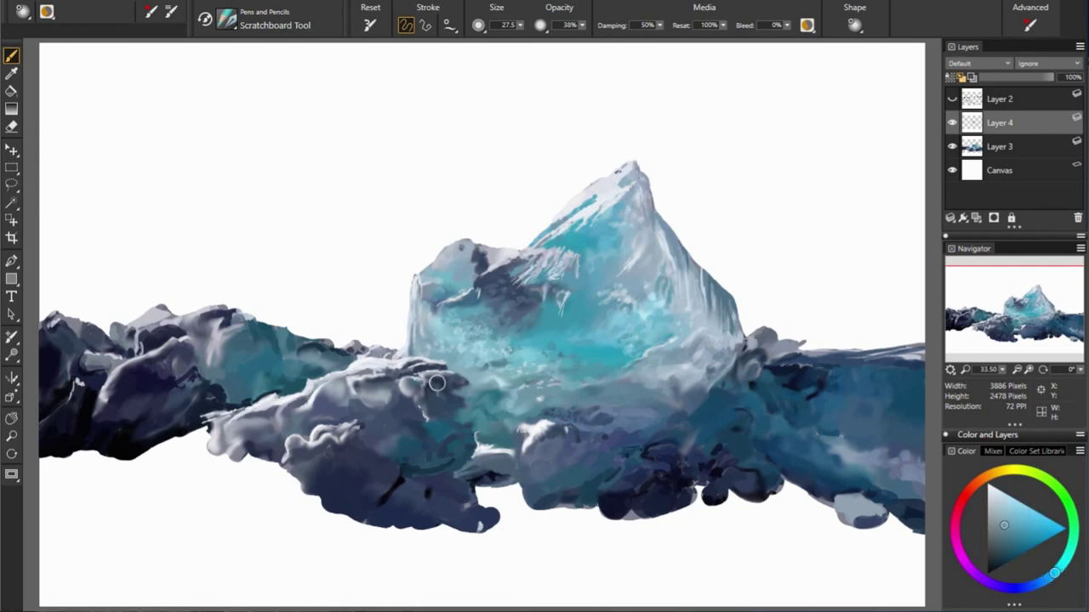
pyautogui.keyDown('alt'); pyautogui.click(743, 406); pyautogui.keyUp('alt')
pyautogui.keyDown('alt'); pyautogui.click(545, 375); pyautogui.keyUp('alt')
pyautogui.keyDown('alt'); pyautogui.click(510, 311); pyautogui.keyUp('alt')
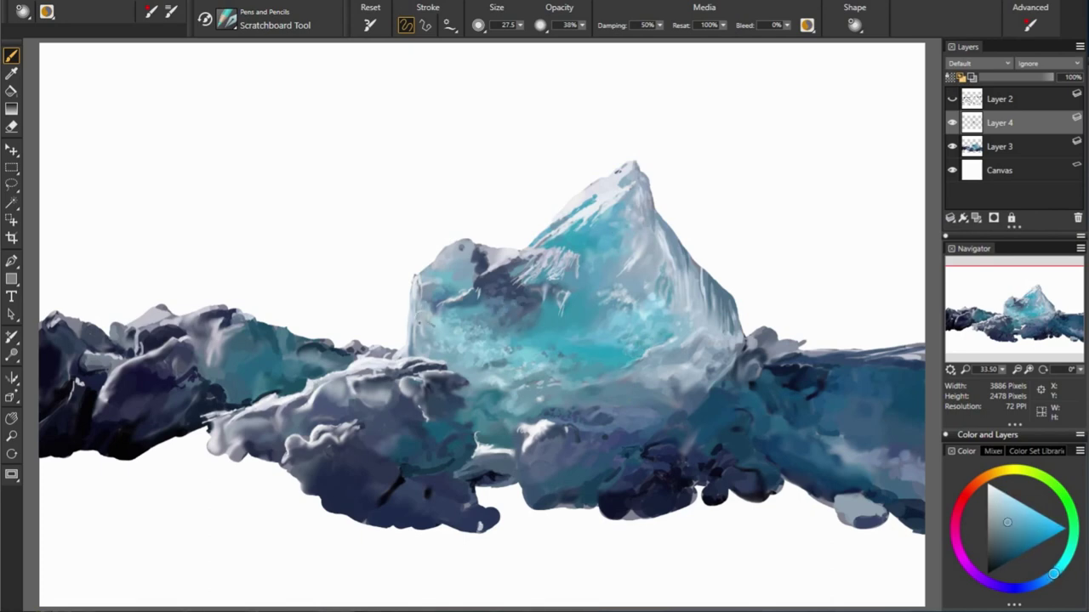
# Step: Sample a range of blue-greys from the ice floes below the iceberg
pyautogui.keyDown('alt'); pyautogui.click(716, 430); pyautogui.keyUp('alt')
pyautogui.keyDown('alt'); pyautogui.click(253, 375); pyautogui.keyUp('alt')
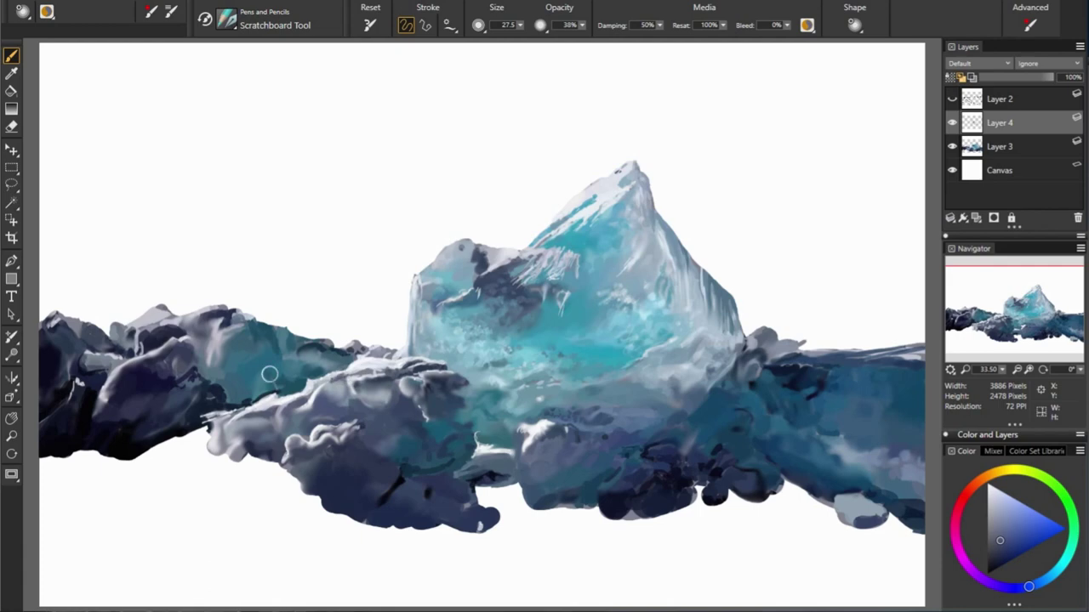
pyautogui.keyDown('alt'); pyautogui.click(338, 378); pyautogui.keyUp('alt')
pyautogui.keyDown('alt'); pyautogui.click(539, 398); pyautogui.keyUp('alt')
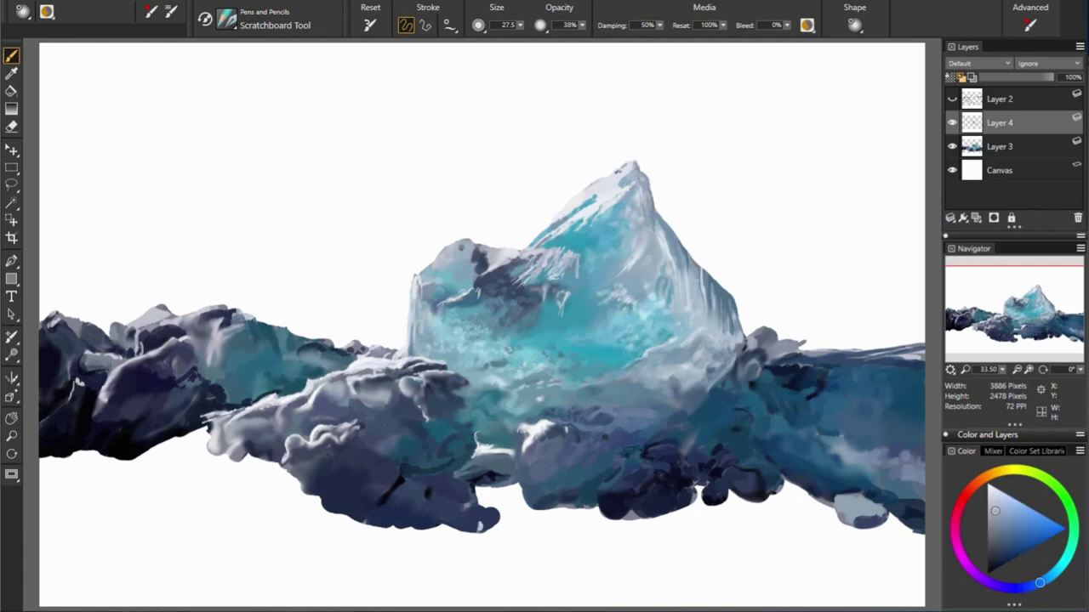
pyautogui.keyDown('alt'); pyautogui.click(442, 459); pyautogui.keyUp('alt')
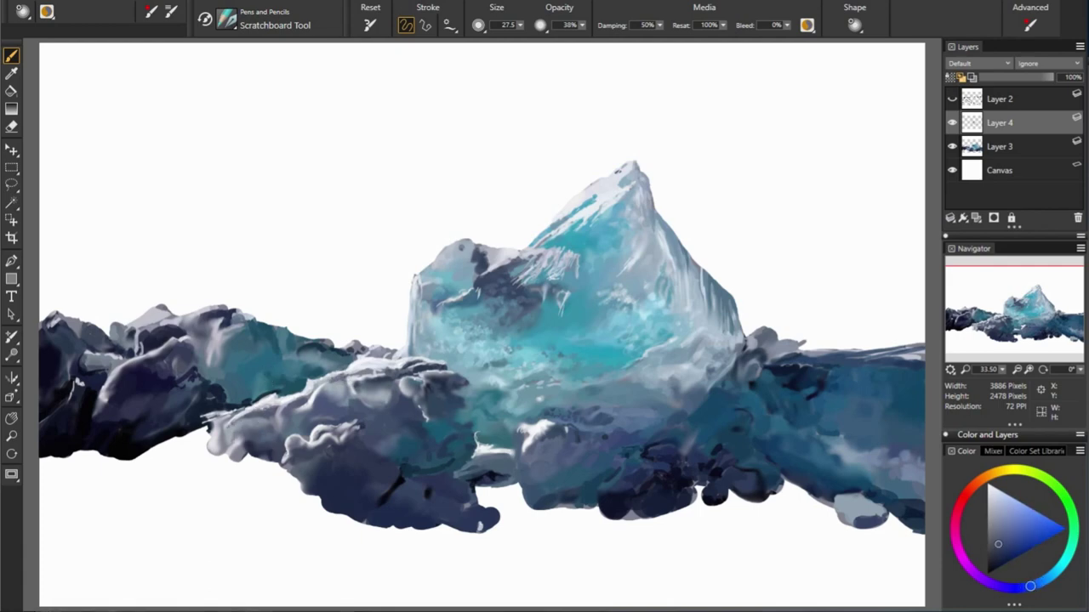
pyautogui.keyDown('alt'); pyautogui.click(238, 438); pyautogui.keyUp('alt')
pyautogui.keyDown('alt'); pyautogui.click(264, 415); pyautogui.keyUp('alt')
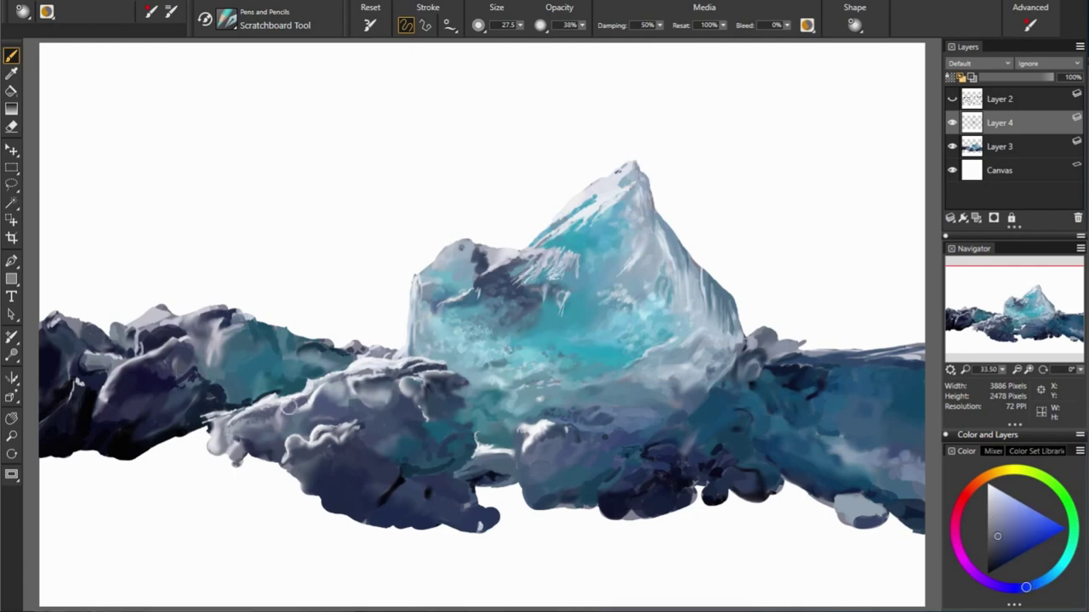
pyautogui.keyDown('alt'); pyautogui.click(187, 391); pyautogui.keyUp('alt')
pyautogui.keyDown('alt'); pyautogui.click(281, 414); pyautogui.keyUp('alt')
pyautogui.keyDown('alt'); pyautogui.click(474, 445); pyautogui.keyUp('alt')
# Step: Narrow in on darker floe and rock shades, ending with a dark blue-grey
pyautogui.keyDown('alt'); pyautogui.click(311, 413); pyautogui.keyUp('alt')
pyautogui.keyDown('alt'); pyautogui.click(273, 447); pyautogui.keyUp('alt')
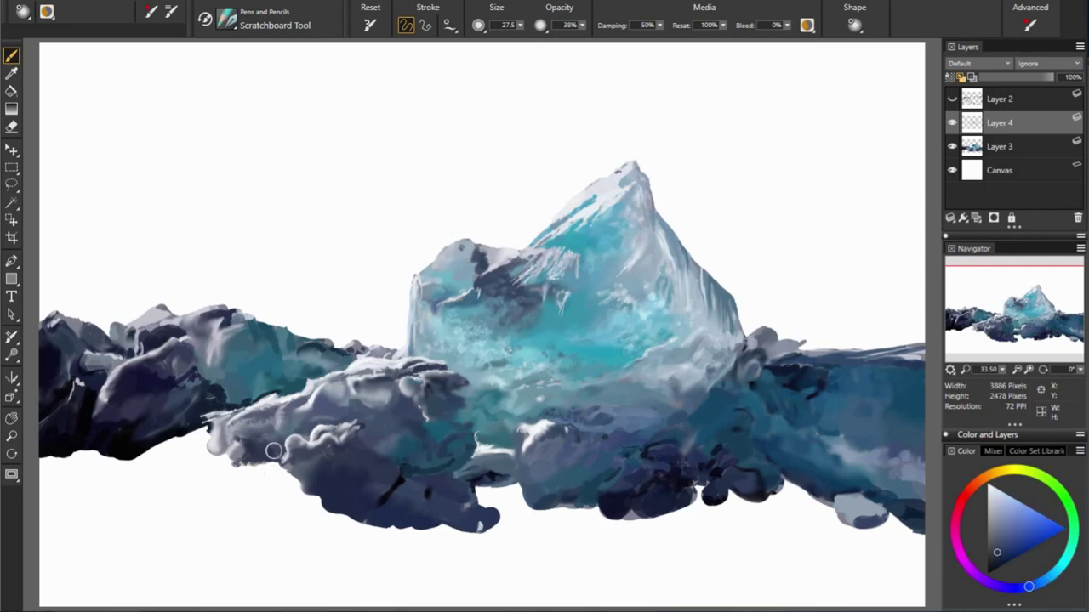
pyautogui.keyDown('alt'); pyautogui.click(202, 412); pyautogui.keyUp('alt')
pyautogui.keyDown('alt'); pyautogui.click(317, 423); pyautogui.keyUp('alt')
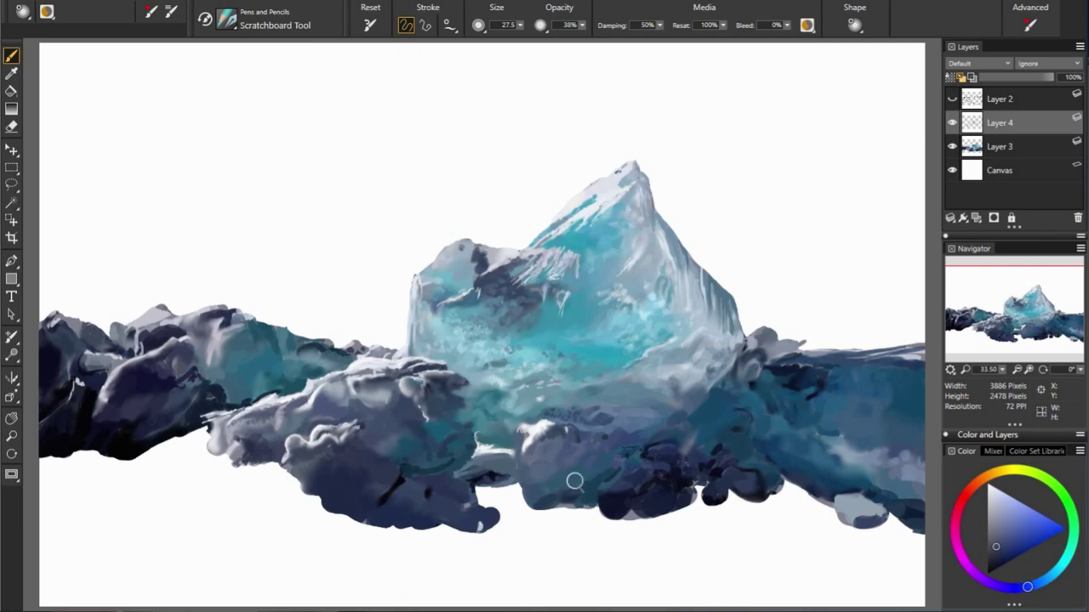
pyautogui.keyDown('alt'); pyautogui.click(348, 423); pyautogui.keyUp('alt')
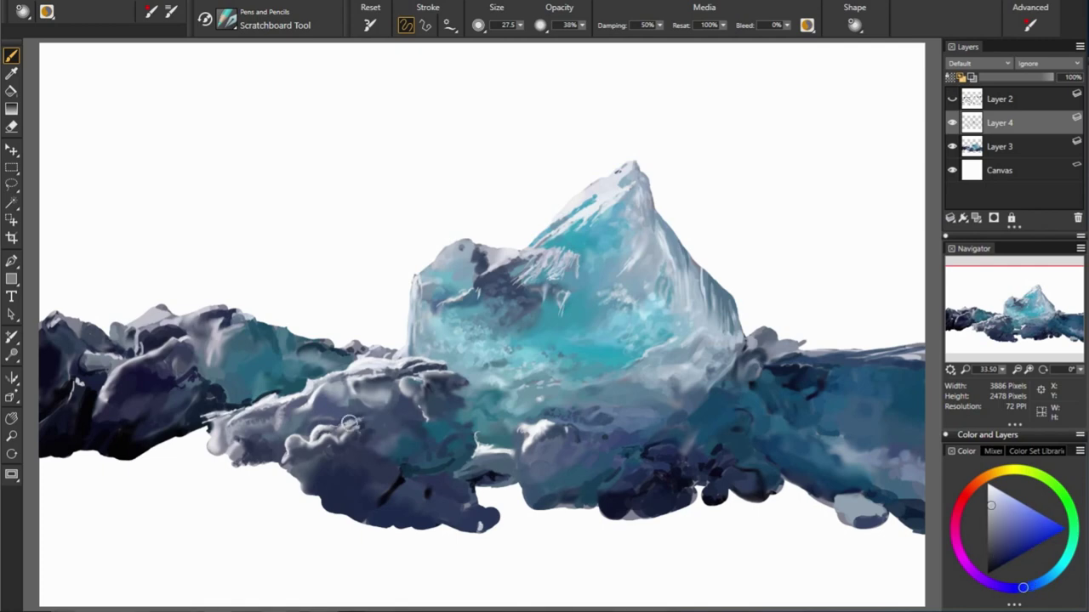
pyautogui.keyDown('alt'); pyautogui.click(357, 425); pyautogui.keyUp('alt')
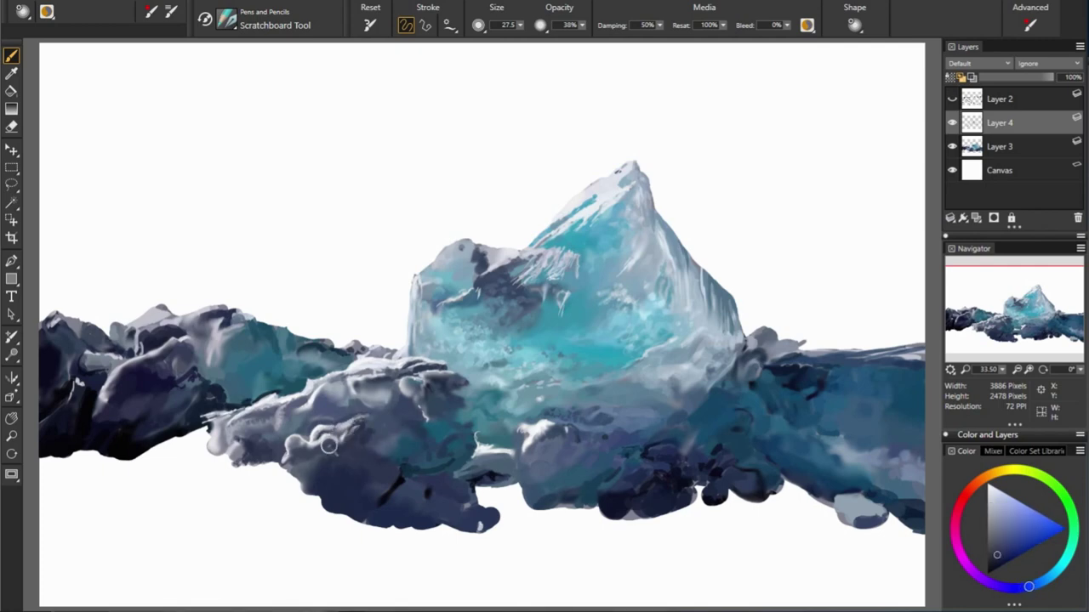
pyautogui.keyDown('alt'); pyautogui.click(353, 424); pyautogui.keyUp('alt')
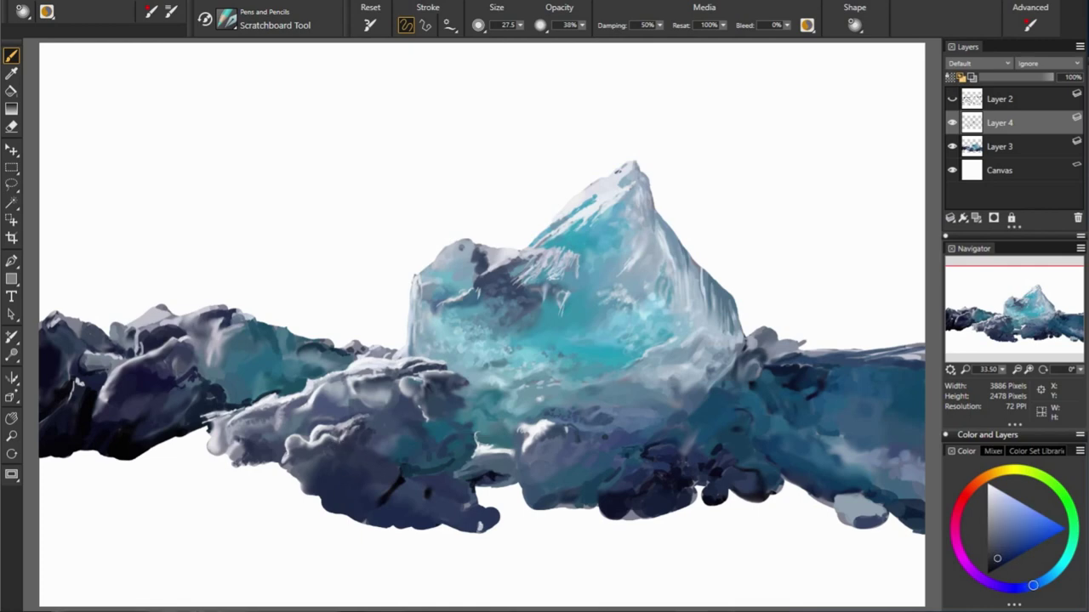
pyautogui.keyDown('alt'); pyautogui.click(361, 484); pyautogui.keyUp('alt')
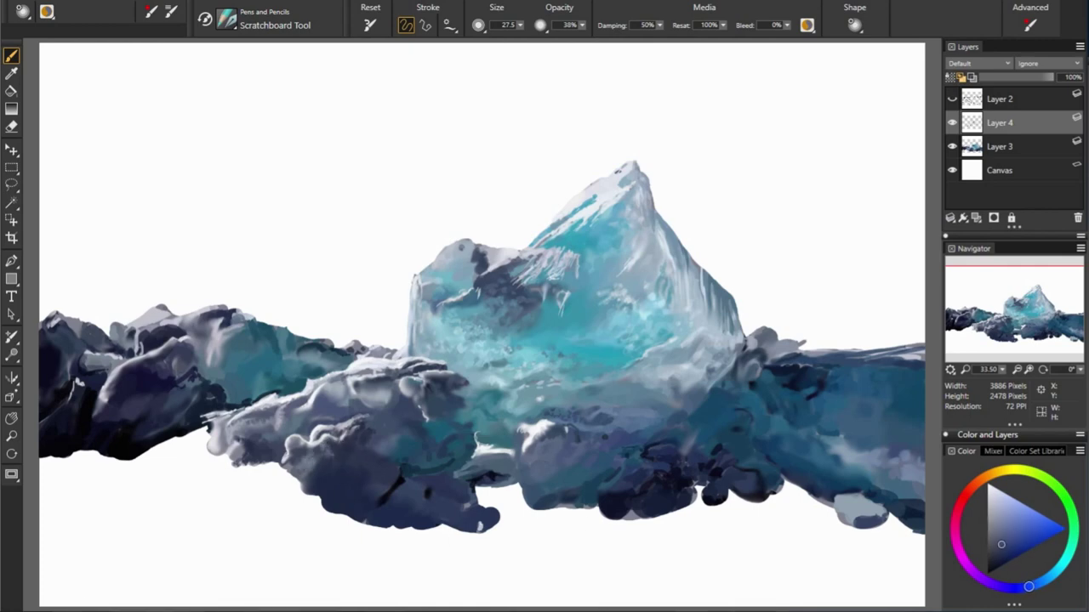
pyautogui.keyDown('alt'); pyautogui.click(381, 482); pyautogui.keyUp('alt')
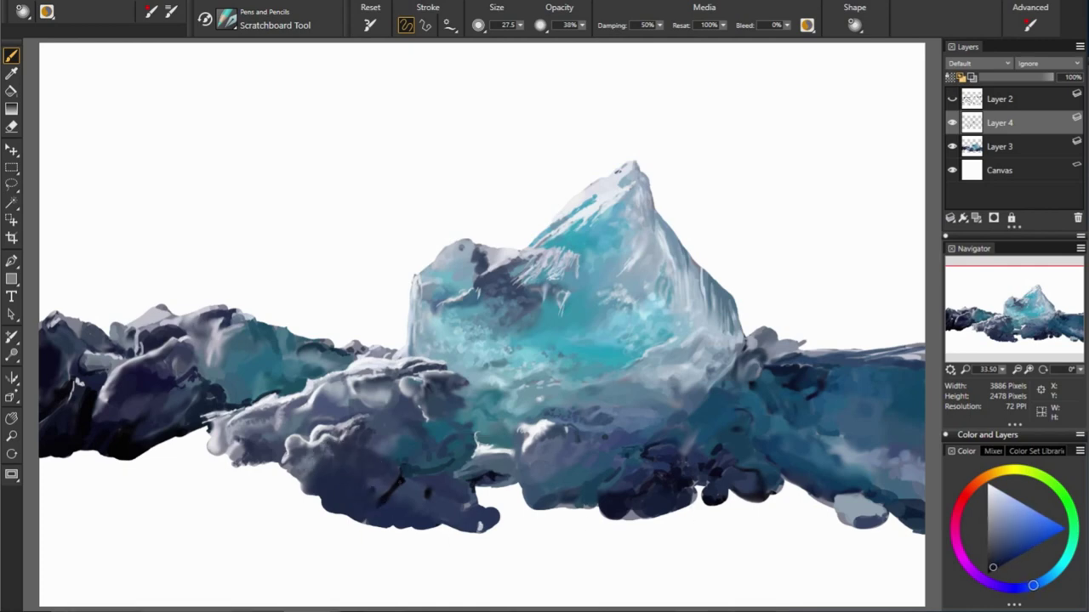
# Step: Resample rock shades, a pale cyan and a mid-dark floe blue
pyautogui.keyDown('alt'); pyautogui.click(414, 502); pyautogui.keyUp('alt')
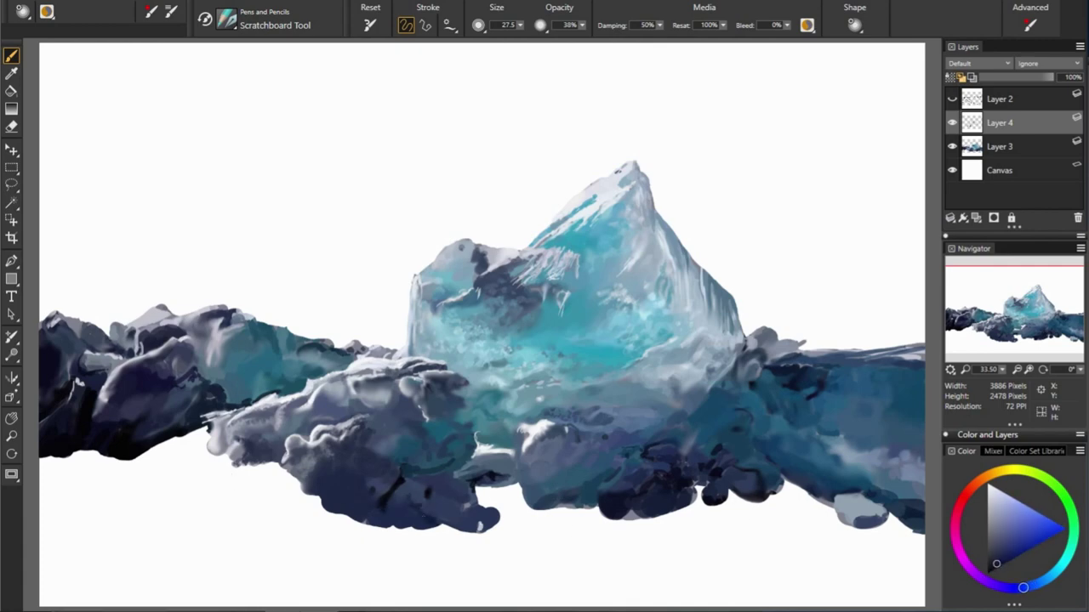
pyautogui.keyDown('alt'); pyautogui.click(443, 450); pyautogui.keyUp('alt')
pyautogui.keyDown('alt'); pyautogui.click(468, 437); pyautogui.keyUp('alt')
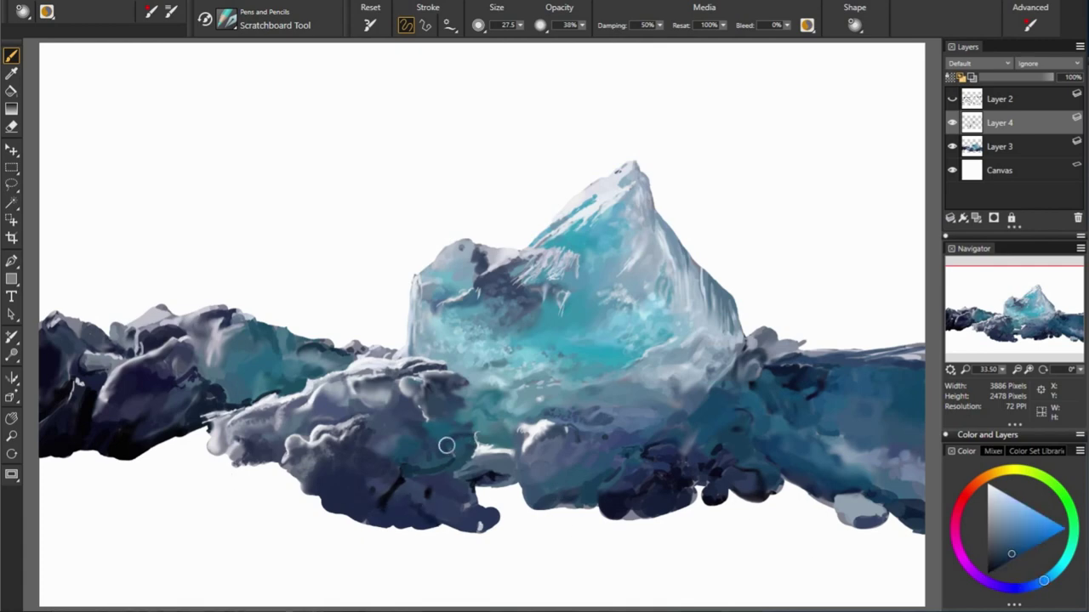
pyautogui.keyDown('alt'); pyautogui.click(396, 432); pyautogui.keyUp('alt')
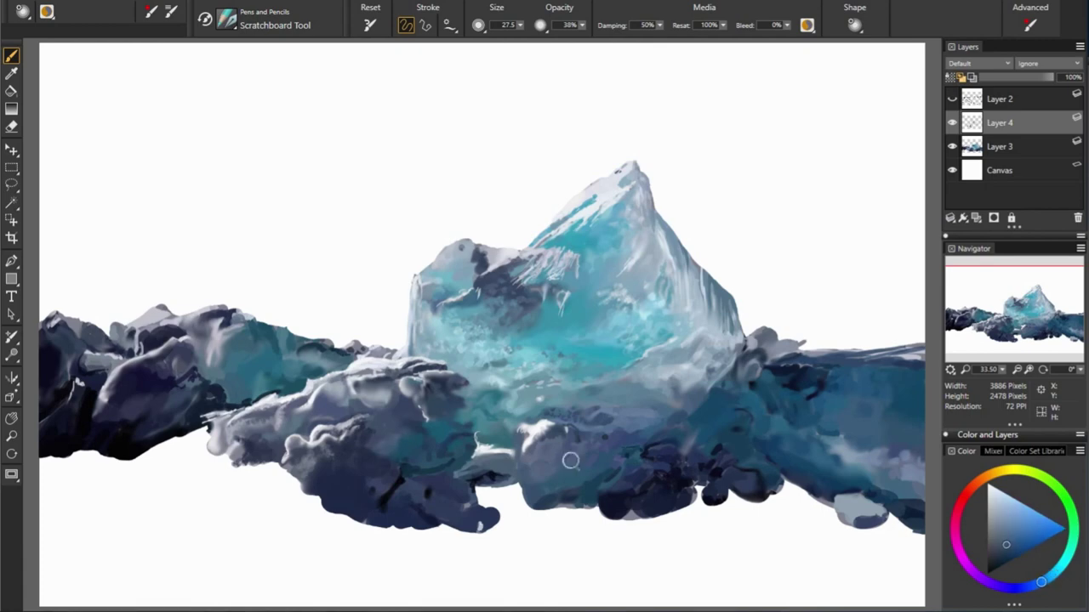
pyautogui.keyDown('alt'); pyautogui.click(787, 505); pyautogui.keyUp('alt')
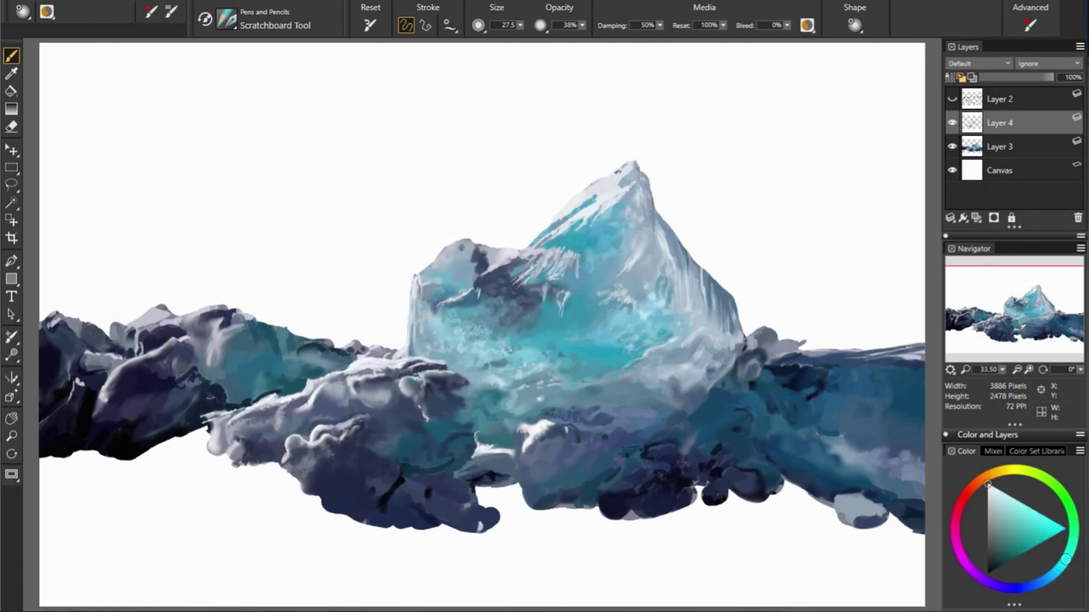
pyautogui.keyDown('alt'); pyautogui.click(432, 417); pyautogui.keyUp('alt')
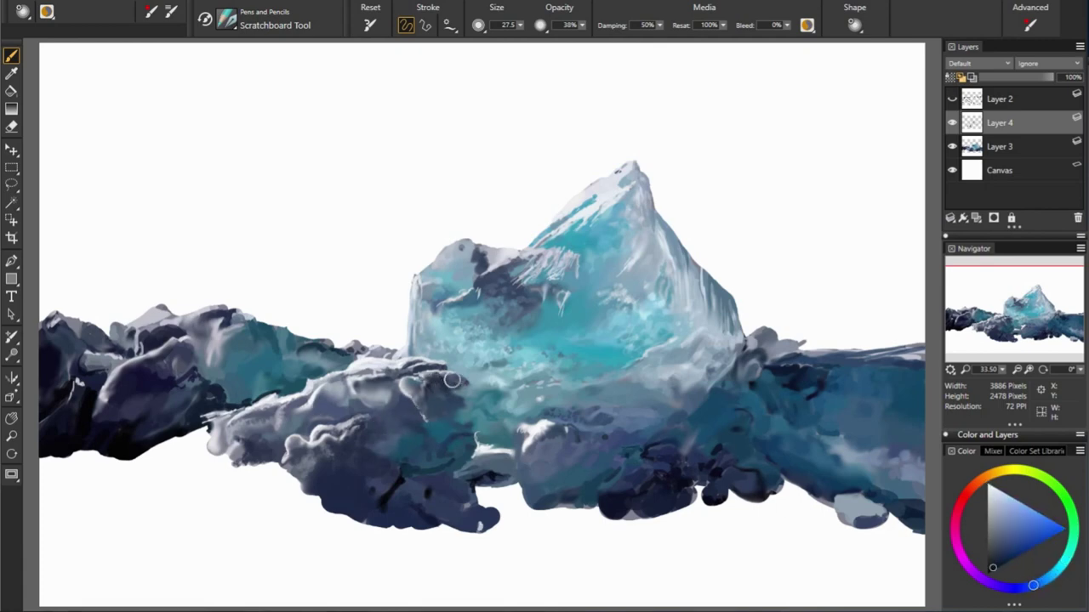
# Step: Pick a dark blue and paint shadows on the floes right of the iceberg base
pyautogui.keyDown('alt'); pyautogui.click(210, 355); pyautogui.keyUp('alt')
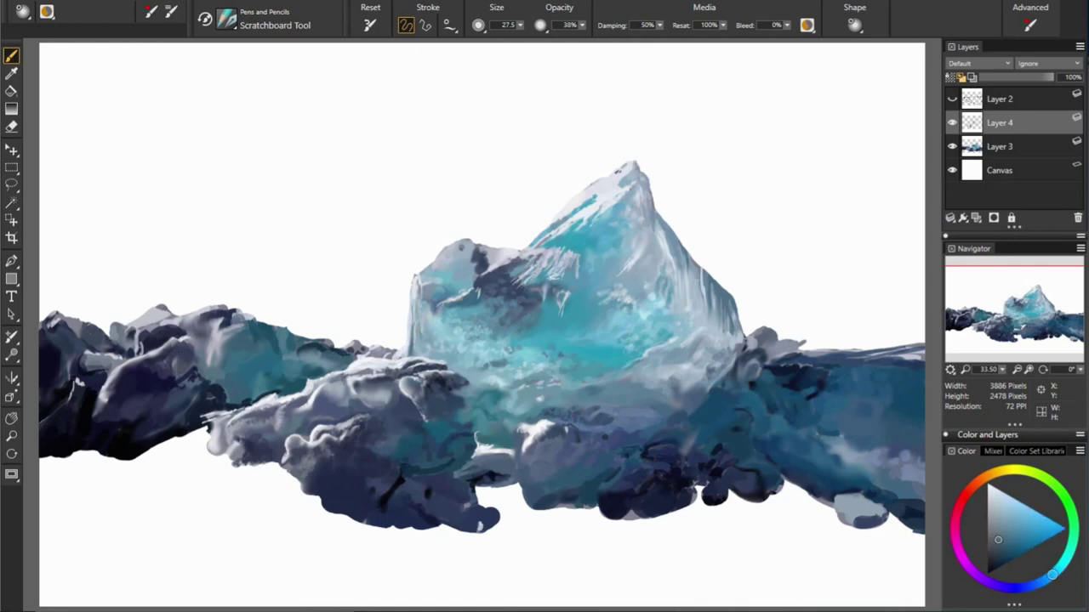
pyautogui.keyDown('alt'); pyautogui.click(438, 296); pyautogui.keyUp('alt')
pyautogui.keyDown('alt'); pyautogui.click(355, 276); pyautogui.keyUp('alt')
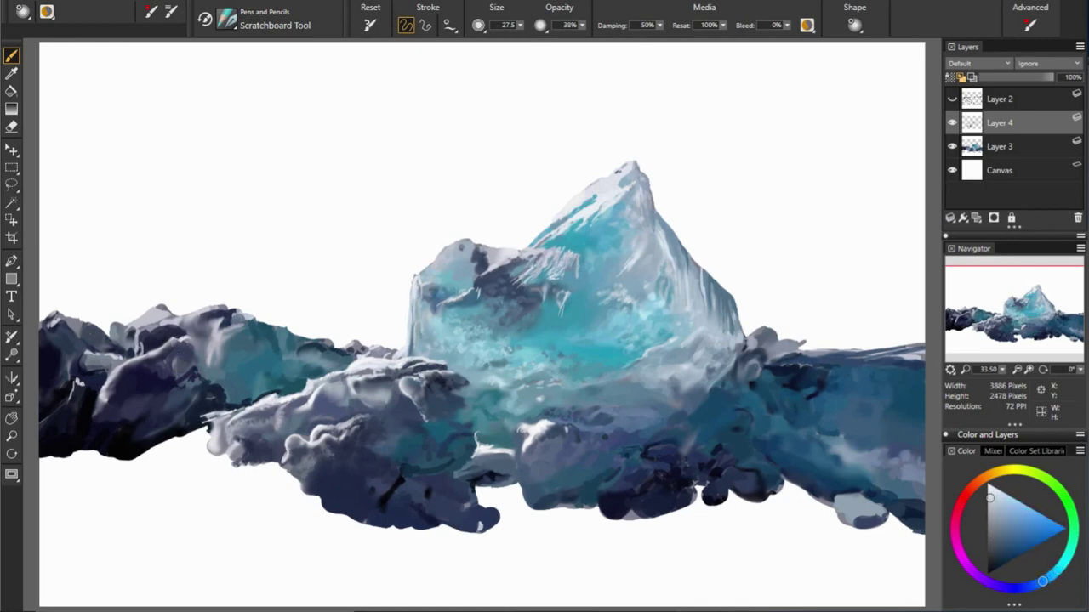
pyautogui.keyDown('alt'); pyautogui.click(501, 243); pyautogui.keyUp('alt')
pyautogui.keyDown('alt'); pyautogui.click(391, 250); pyautogui.keyUp('alt')
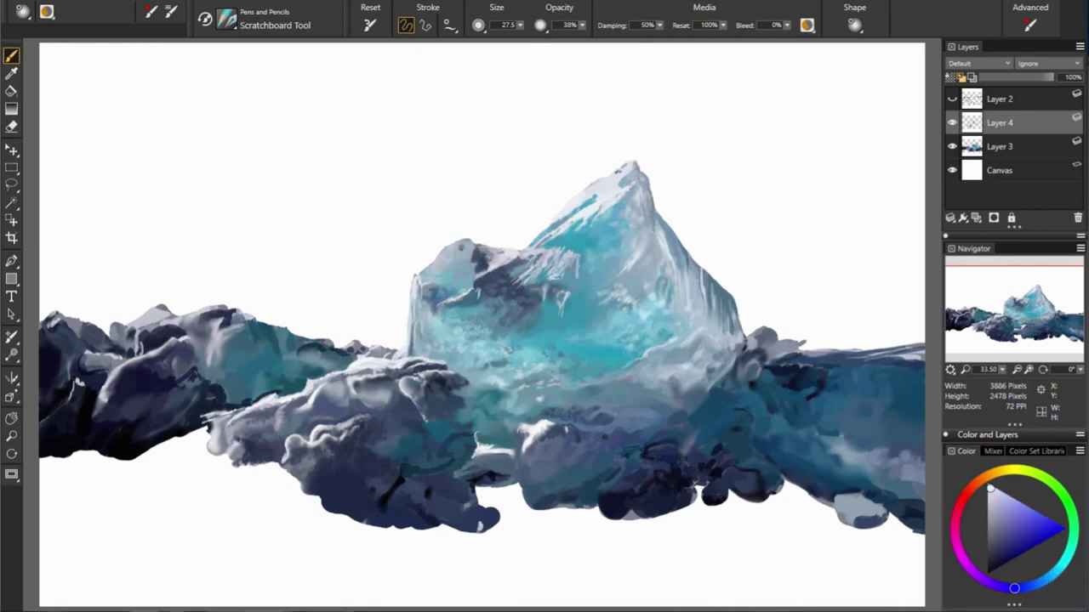
pyautogui.keyDown('alt'); pyautogui.click(477, 273); pyautogui.keyUp('alt')
pyautogui.keyDown('alt'); pyautogui.click(639, 361); pyautogui.keyUp('alt')
pyautogui.keyDown('alt'); pyautogui.click(766, 361); pyautogui.keyUp('alt')
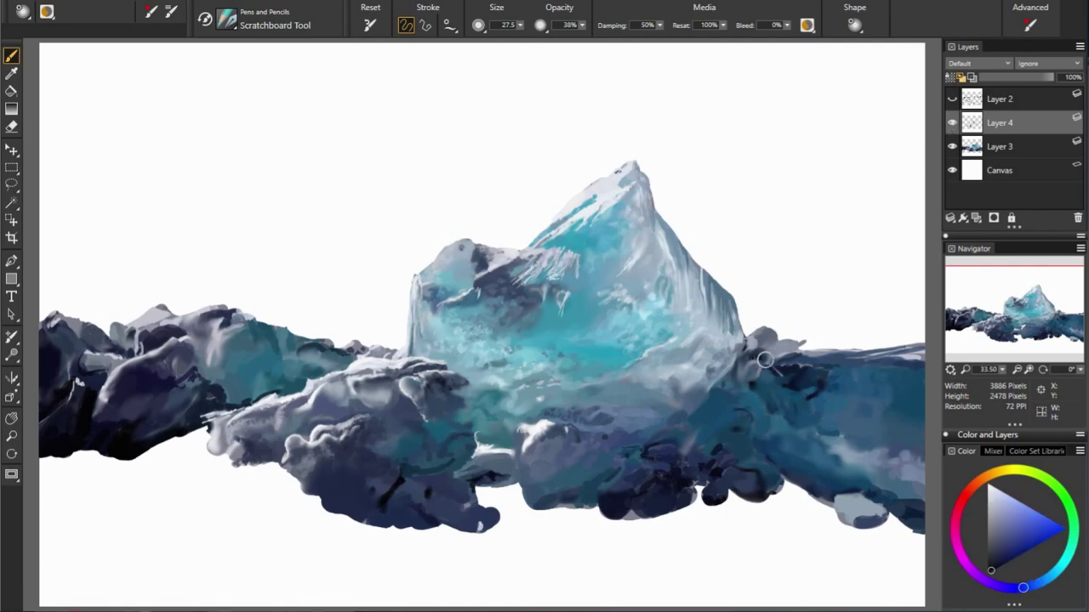
pyautogui.moveTo(765, 360); pyautogui.dragTo(729, 372)
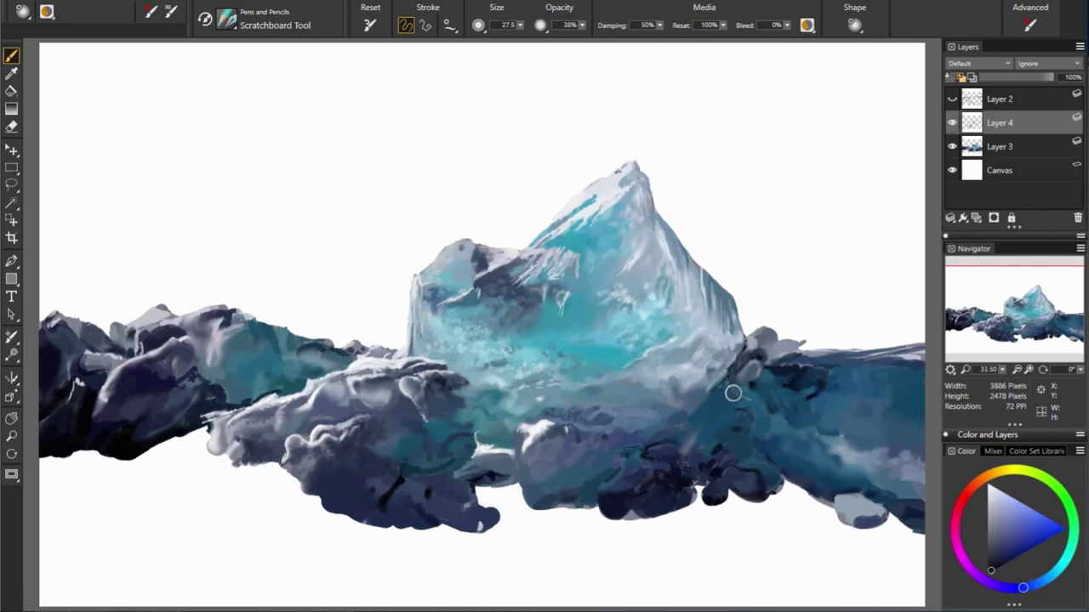
# Step: Sample blue-greys and cyan-blues from the floes on the right
pyautogui.keyDown('alt'); pyautogui.click(765, 361); pyautogui.keyUp('alt')
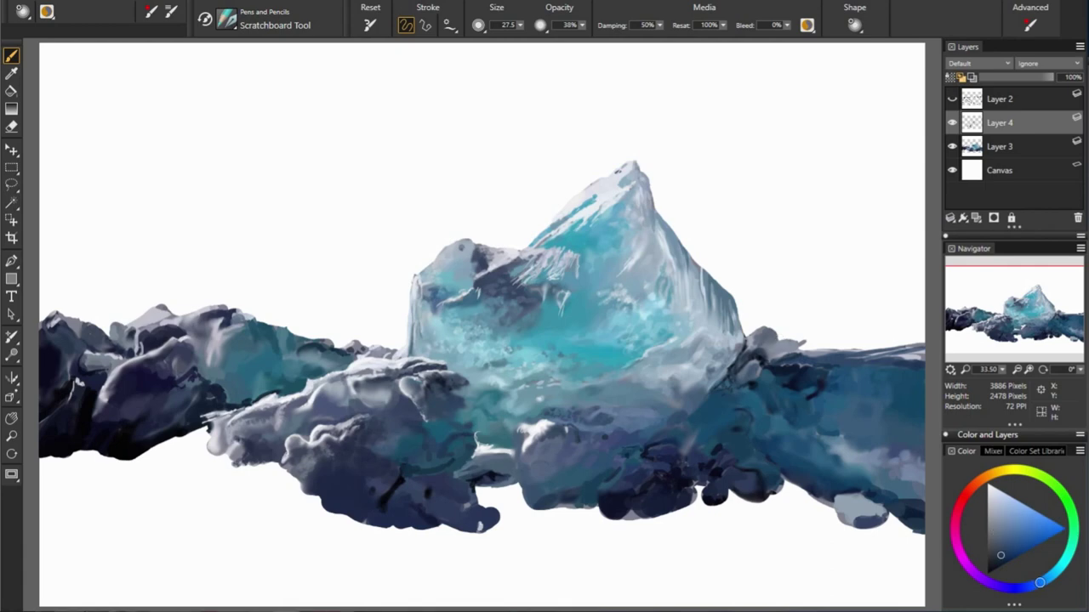
pyautogui.keyDown('alt'); pyautogui.click(643, 376); pyautogui.keyUp('alt')
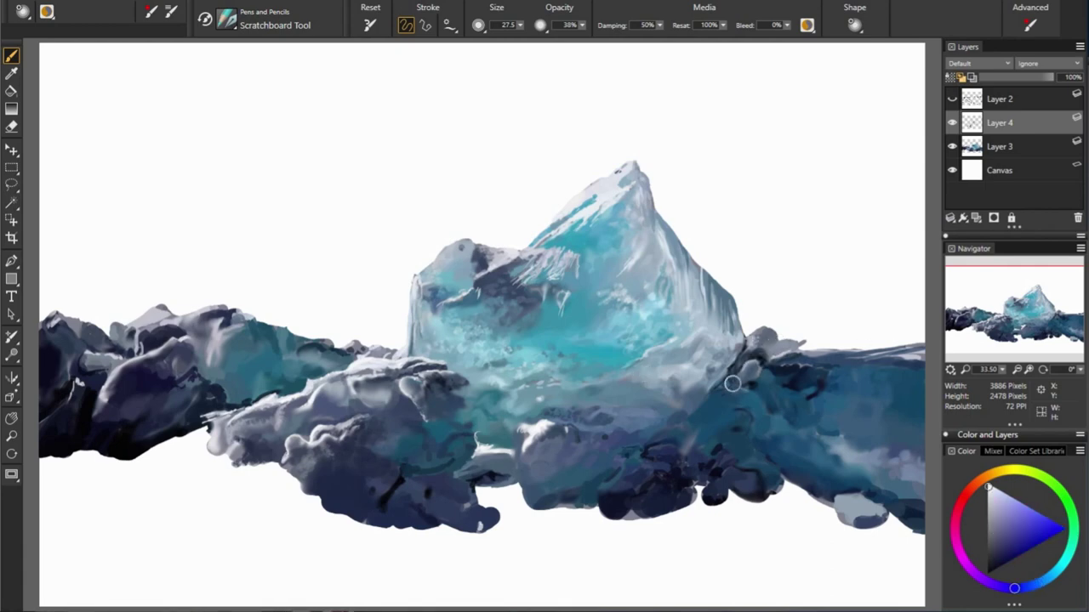
pyautogui.keyDown('alt'); pyautogui.click(835, 454); pyautogui.keyUp('alt')
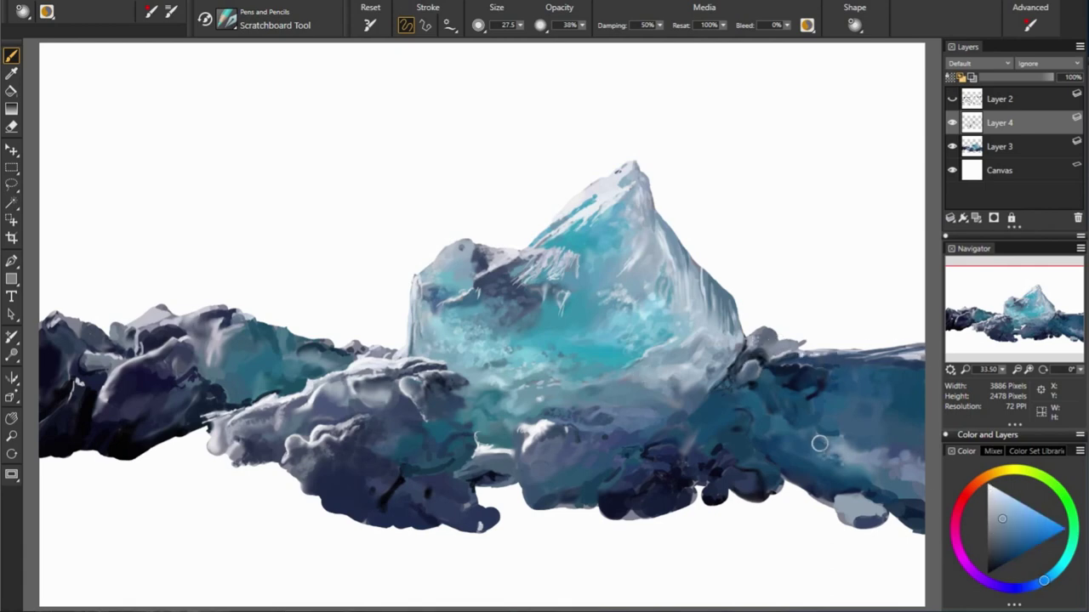
pyautogui.keyDown('alt'); pyautogui.click(817, 418); pyautogui.keyUp('alt')
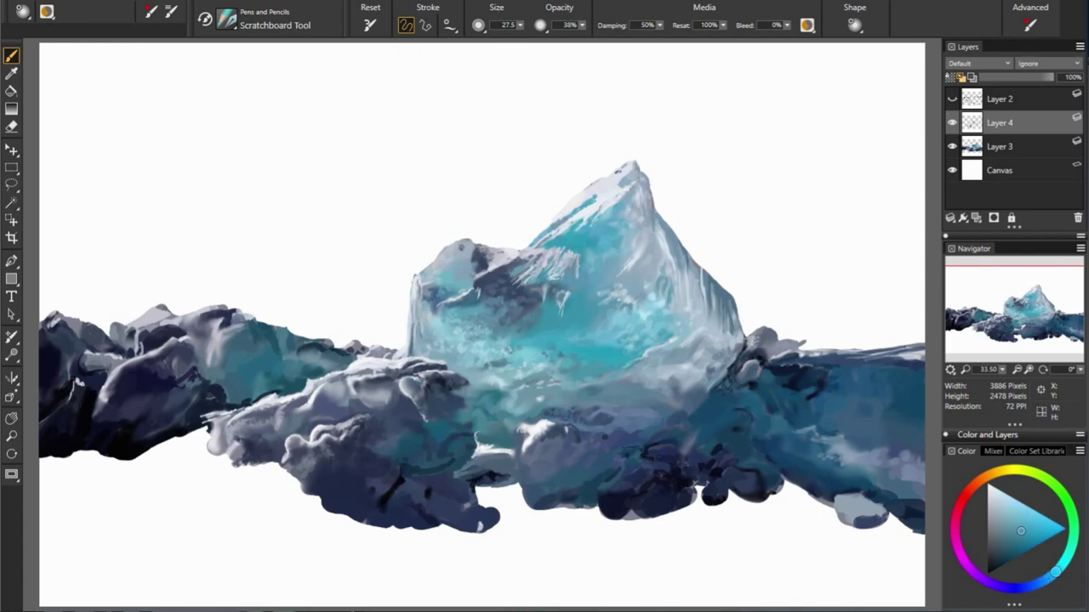
pyautogui.keyDown('alt'); pyautogui.click(768, 426); pyautogui.keyUp('alt')
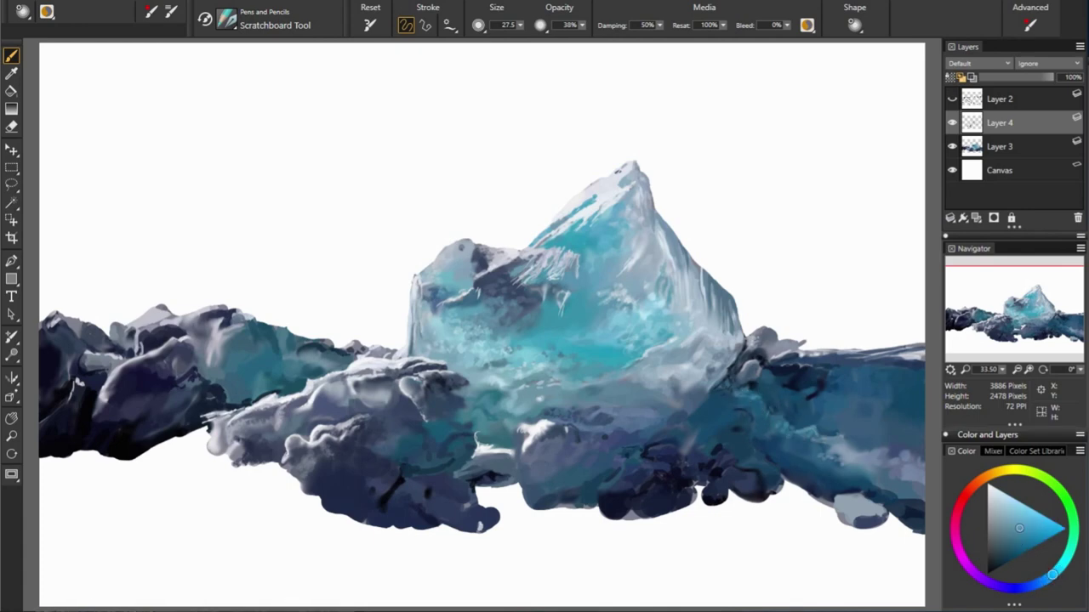
pyautogui.keyDown('alt'); pyautogui.click(797, 453); pyautogui.keyUp('alt')
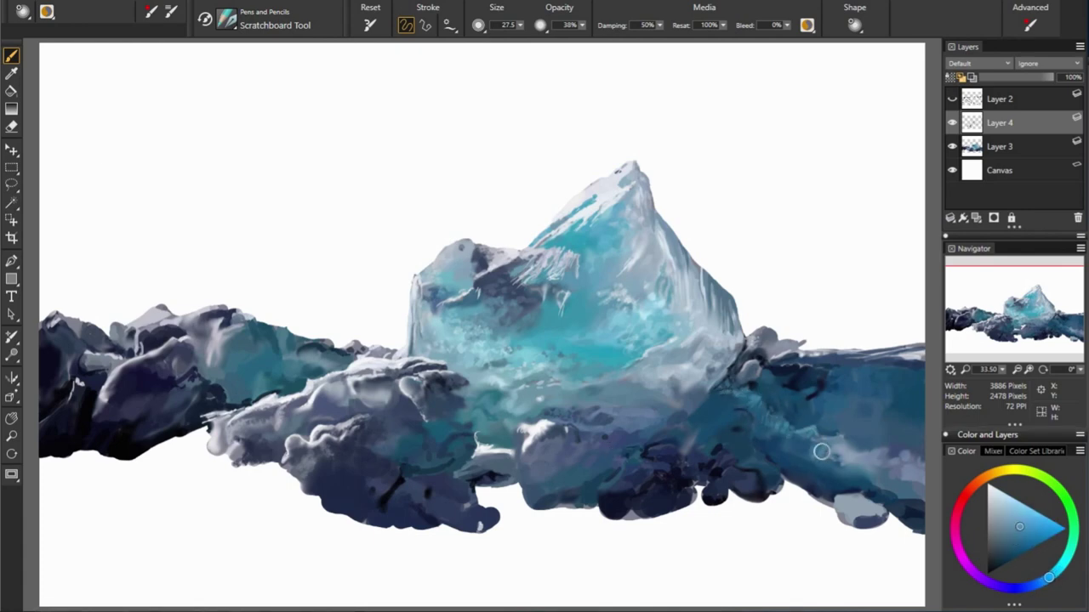
pyautogui.keyDown('alt'); pyautogui.click(884, 487); pyautogui.keyUp('alt')
pyautogui.keyDown('alt'); pyautogui.click(920, 487); pyautogui.keyUp('alt')
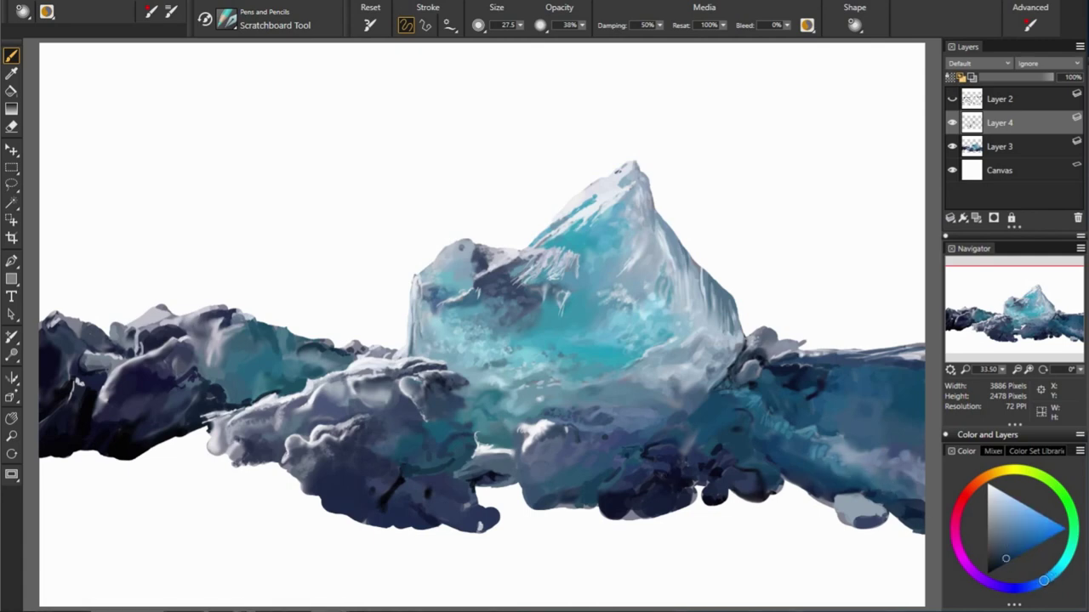
pyautogui.keyDown('alt'); pyautogui.click(845, 495); pyautogui.keyUp('alt')
# Step: Sample dark blues and lighter cyan-blues across the lower floes
pyautogui.keyDown('alt'); pyautogui.click(821, 489); pyautogui.keyUp('alt')
pyautogui.keyDown('alt'); pyautogui.click(876, 502); pyautogui.keyUp('alt')
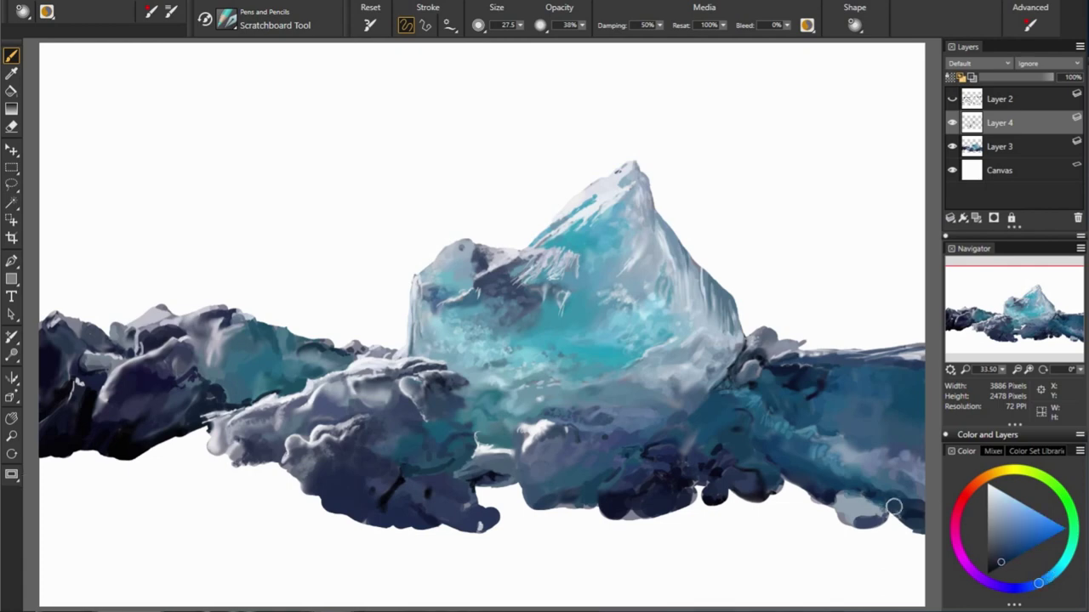
pyautogui.keyDown('alt'); pyautogui.click(868, 502); pyautogui.keyUp('alt')
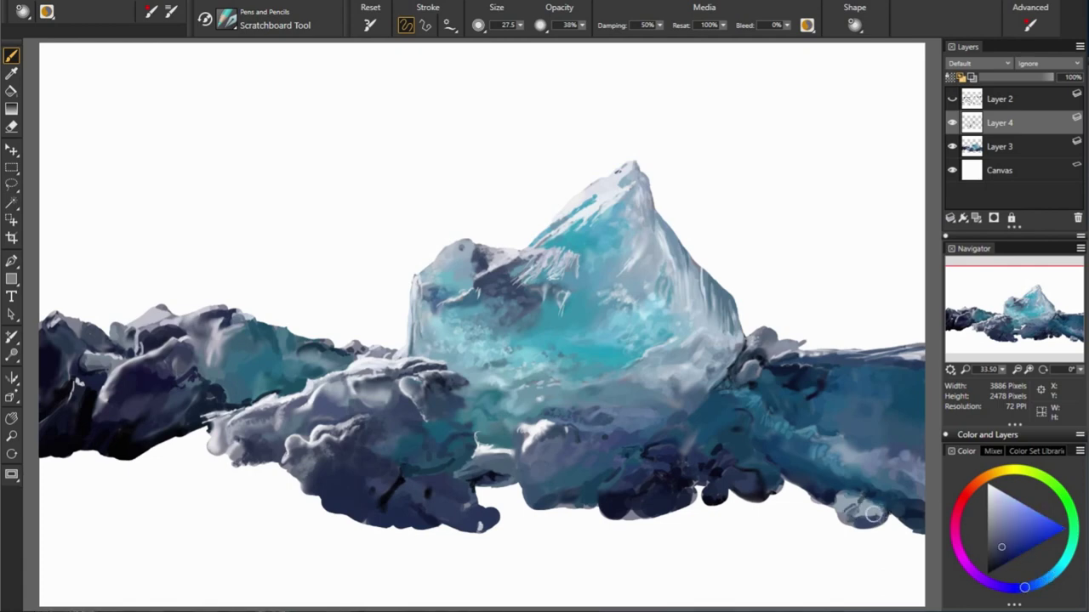
pyautogui.keyDown('alt'); pyautogui.click(864, 504); pyautogui.keyUp('alt')
pyautogui.keyDown('alt'); pyautogui.click(822, 502); pyautogui.keyUp('alt')
pyautogui.keyDown('alt'); pyautogui.click(634, 457); pyautogui.keyUp('alt')
pyautogui.keyDown('alt'); pyautogui.click(818, 467); pyautogui.keyUp('alt')
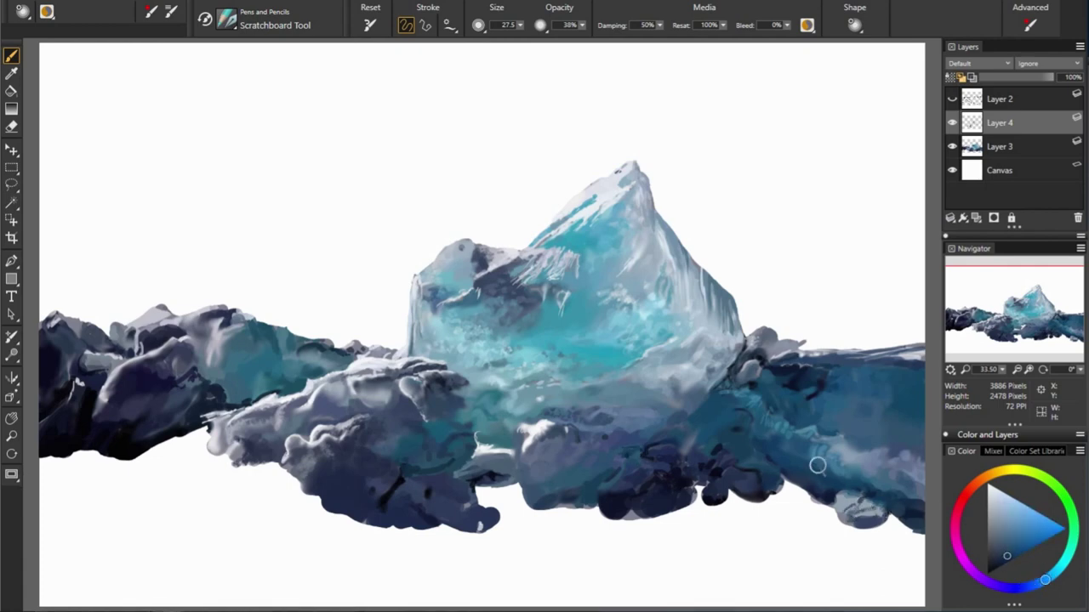
pyautogui.keyDown('alt'); pyautogui.click(579, 438); pyautogui.keyUp('alt')
pyautogui.keyDown('alt'); pyautogui.click(712, 437); pyautogui.keyUp('alt')
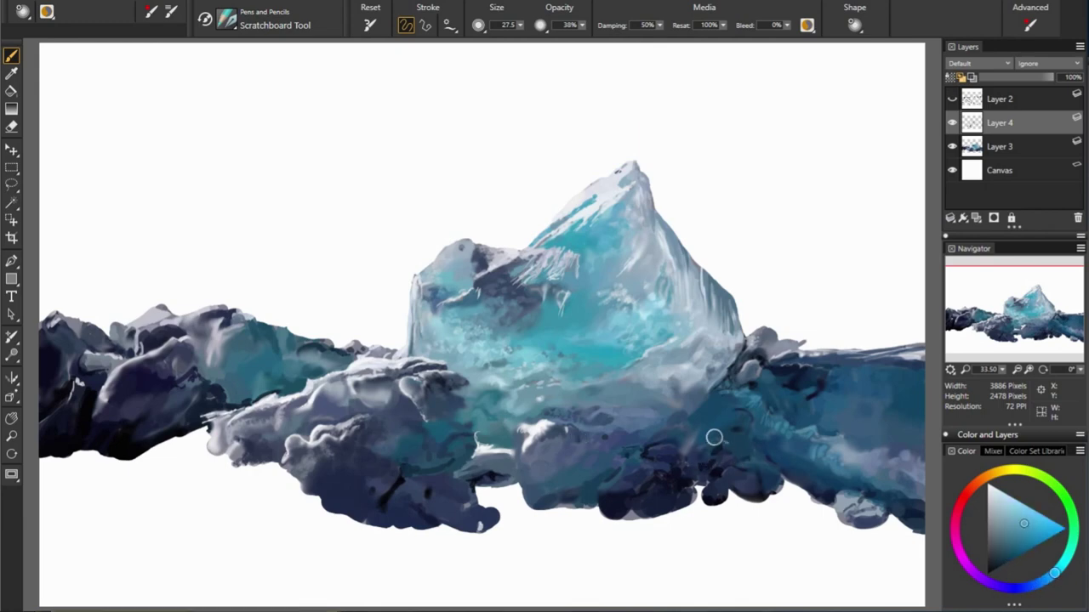
# Step: Sample darker blue-greys and other ice floe colours around the iceberg base
pyautogui.keyDown('alt'); pyautogui.click(755, 426); pyautogui.keyUp('alt')
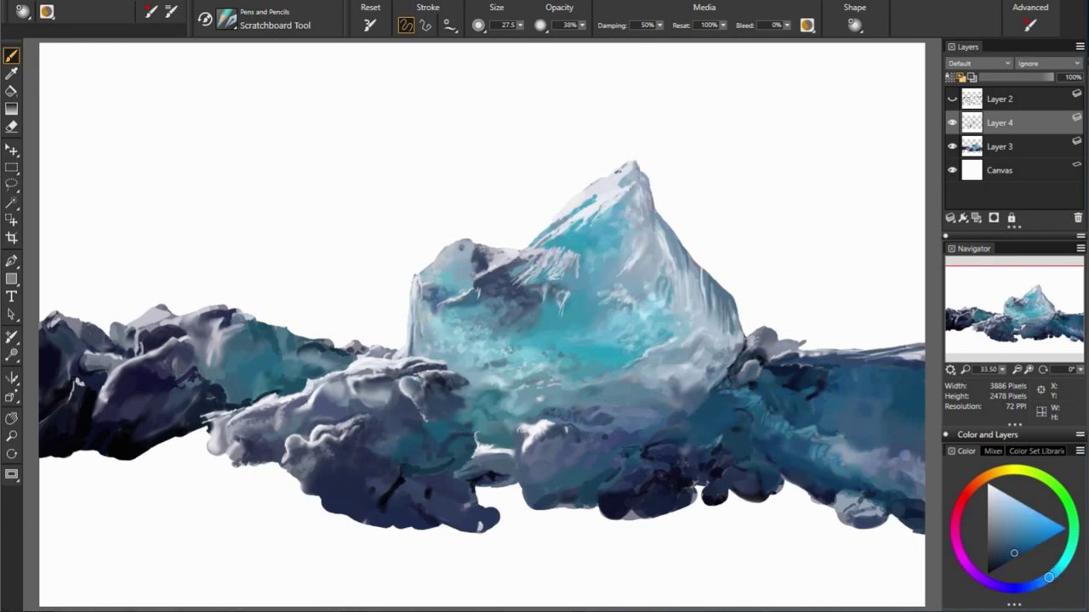
pyautogui.keyDown('alt'); pyautogui.click(686, 454); pyautogui.keyUp('alt')
pyautogui.keyDown('alt'); pyautogui.click(690, 437); pyautogui.keyUp('alt')
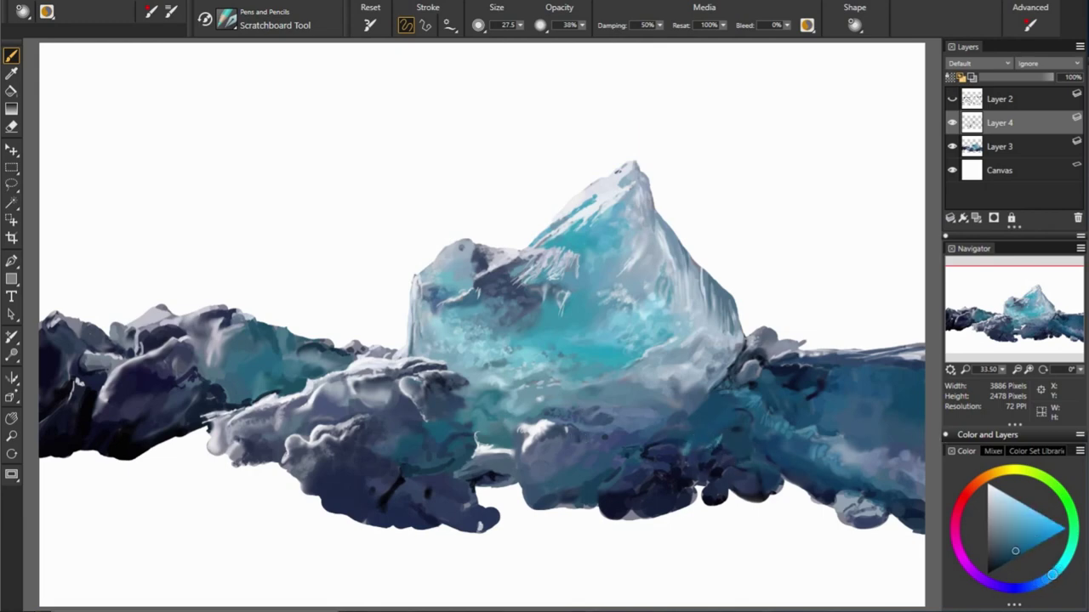
pyautogui.keyDown('alt'); pyautogui.click(863, 467); pyautogui.keyUp('alt')
pyautogui.keyDown('alt'); pyautogui.click(622, 475); pyautogui.keyUp('alt')
pyautogui.keyDown('alt'); pyautogui.click(774, 411); pyautogui.keyUp('alt')
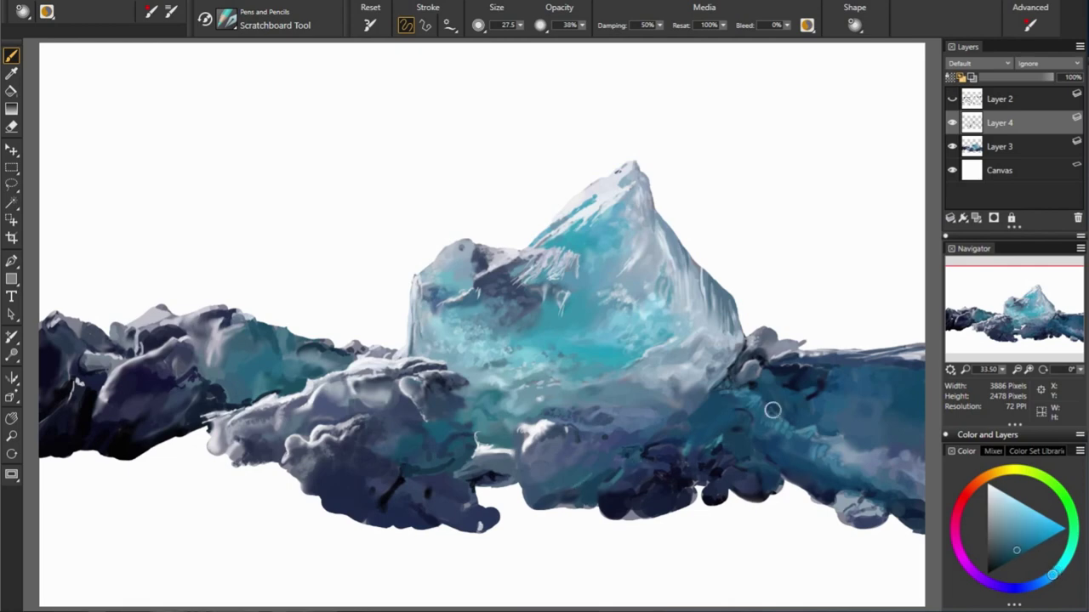
pyautogui.keyDown('alt'); pyautogui.click(683, 459); pyautogui.keyUp('alt')
pyautogui.keyDown('alt'); pyautogui.click(584, 468); pyautogui.keyUp('alt')
pyautogui.keyDown('alt'); pyautogui.click(729, 475); pyautogui.keyUp('alt')
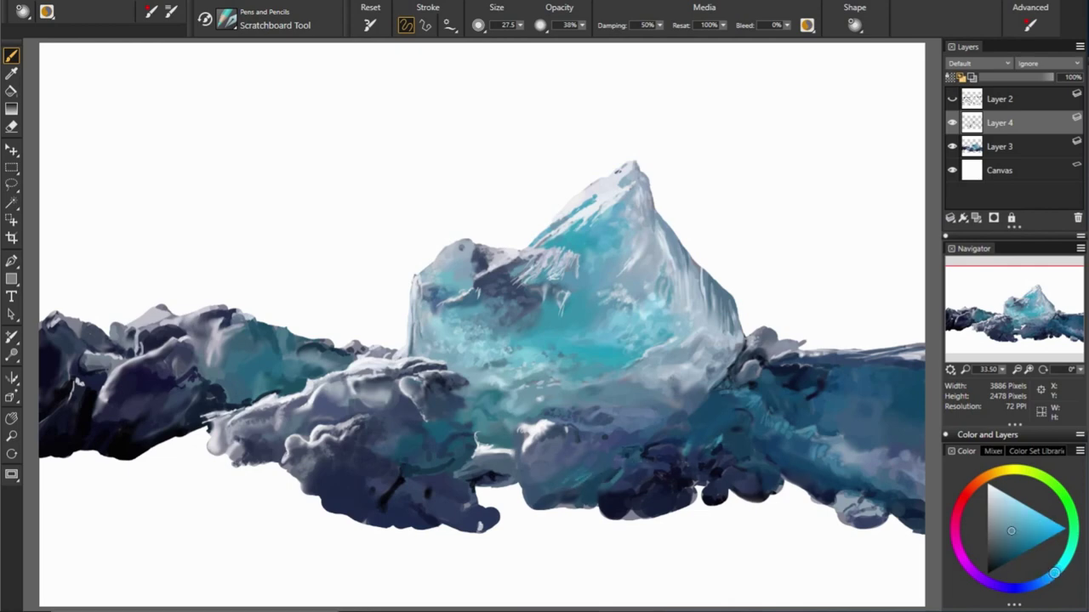
pyautogui.keyDown('alt'); pyautogui.click(577, 461); pyautogui.keyUp('alt')
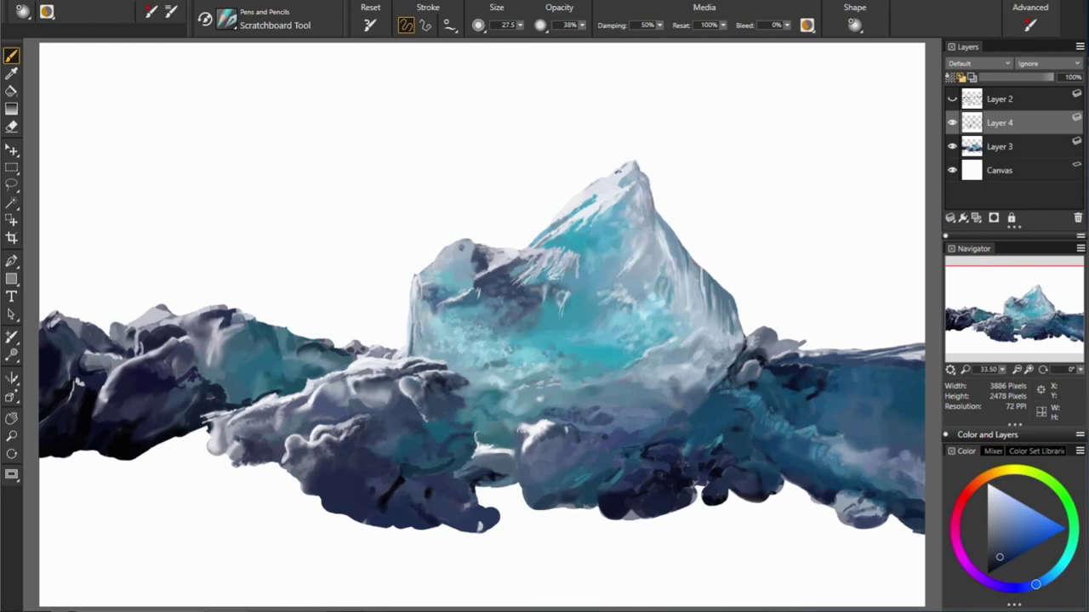
# Step: Sample near-white blue, iceberg cyan and a light purple tint from the ice
pyautogui.keyDown('alt'); pyautogui.click(478, 485); pyautogui.keyUp('alt')
pyautogui.keyDown('alt'); pyautogui.click(587, 524); pyautogui.keyUp('alt')
pyautogui.keyDown('alt'); pyautogui.click(482, 421); pyautogui.keyUp('alt')
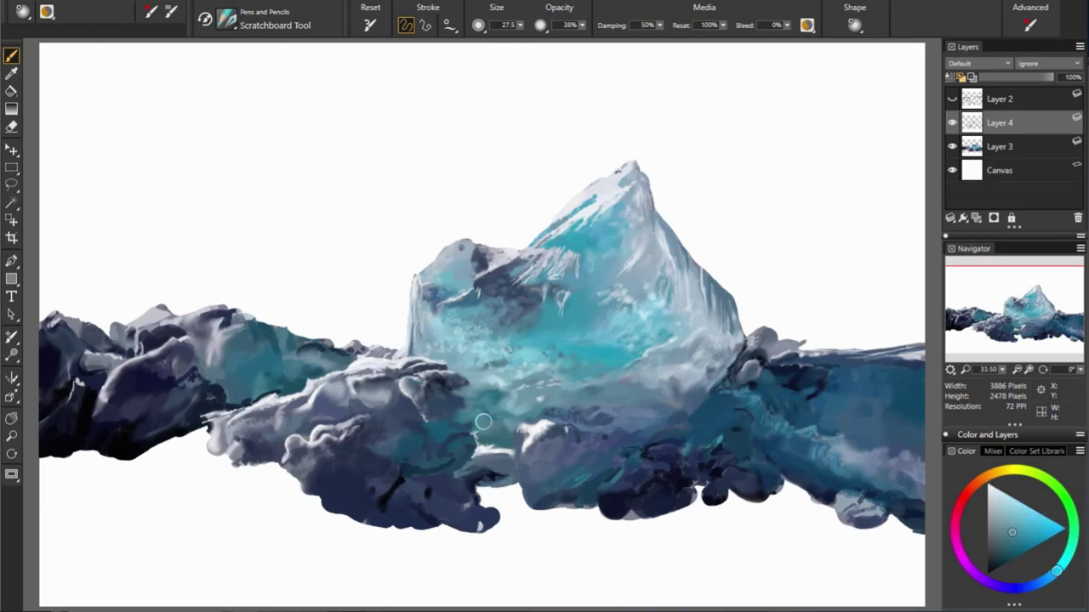
pyautogui.keyDown('alt'); pyautogui.click(483, 421); pyautogui.keyUp('alt')
pyautogui.keyDown('alt'); pyautogui.click(271, 395); pyautogui.keyUp('alt')
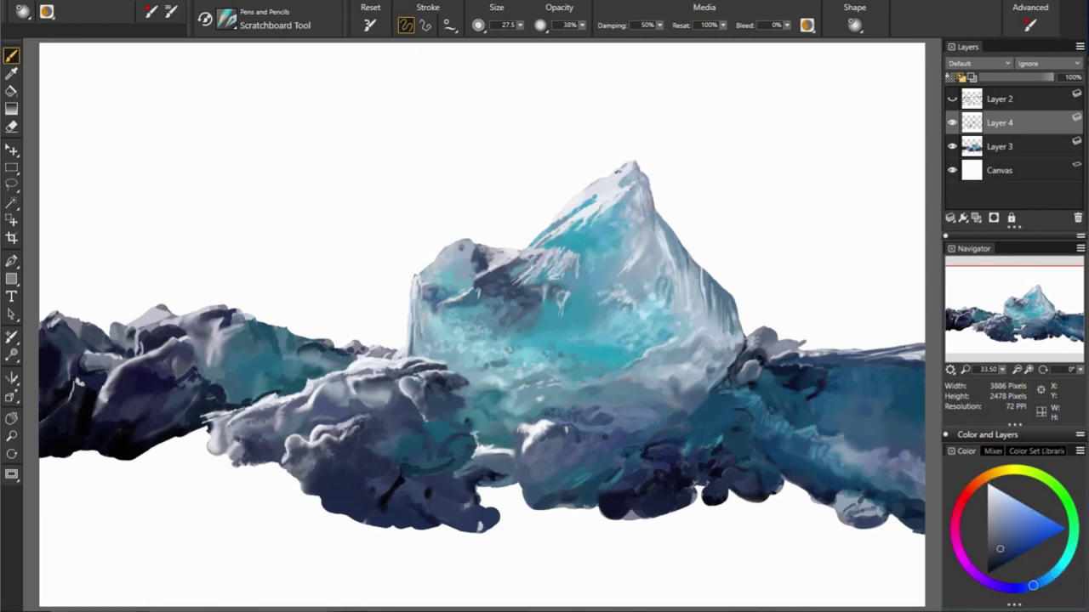
pyautogui.keyDown('alt'); pyautogui.click(485, 454); pyautogui.keyUp('alt')
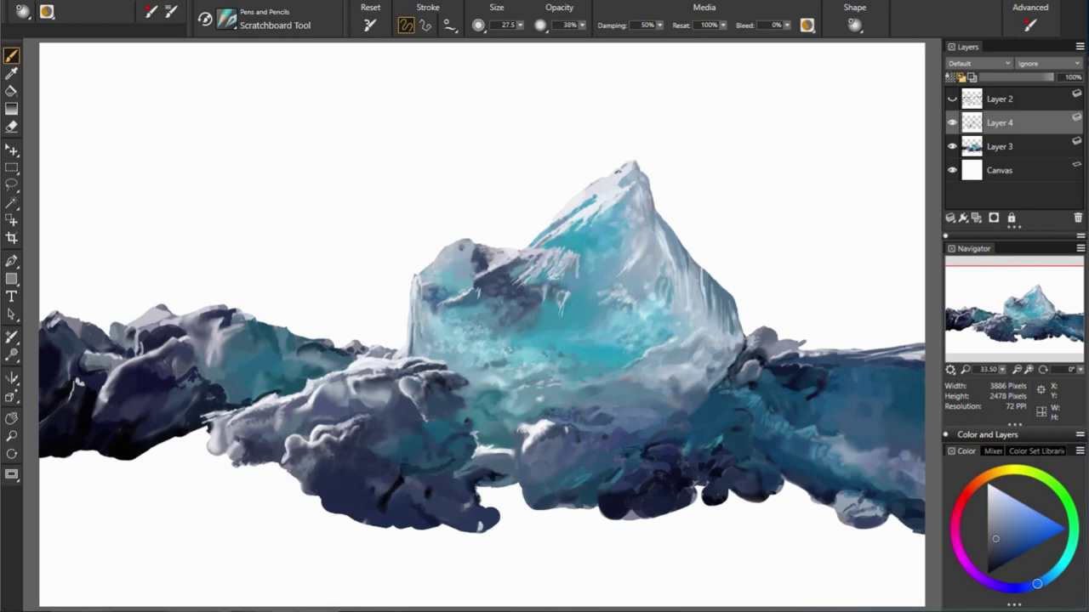
pyautogui.keyDown('alt'); pyautogui.click(288, 467); pyautogui.keyUp('alt')
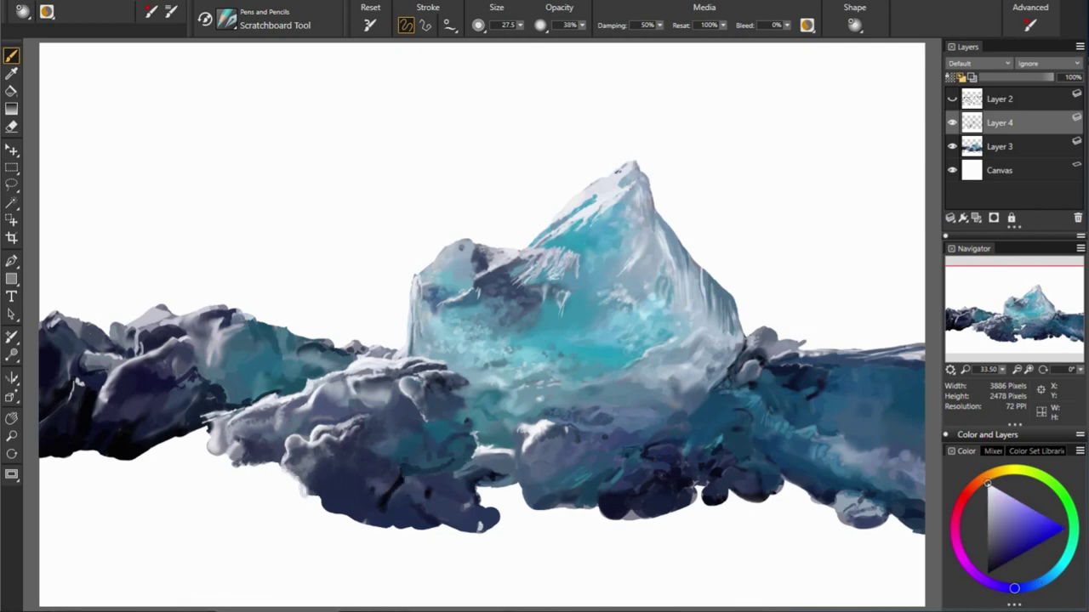
# Step: Sample dark blue and grey-violet from the left floes, then hide Layer 4
pyautogui.keyDown('alt'); pyautogui.click(160, 373); pyautogui.keyUp('alt')
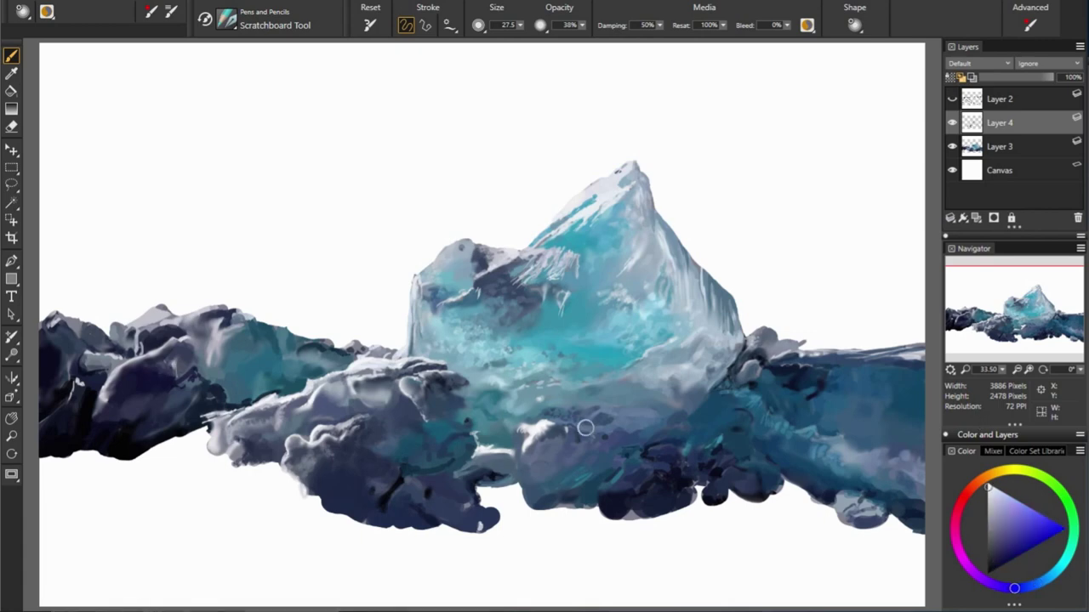
pyautogui.keyDown('alt'); pyautogui.click(102, 400); pyautogui.keyUp('alt')
pyautogui.keyDown('alt'); pyautogui.click(78, 384); pyautogui.keyUp('alt')
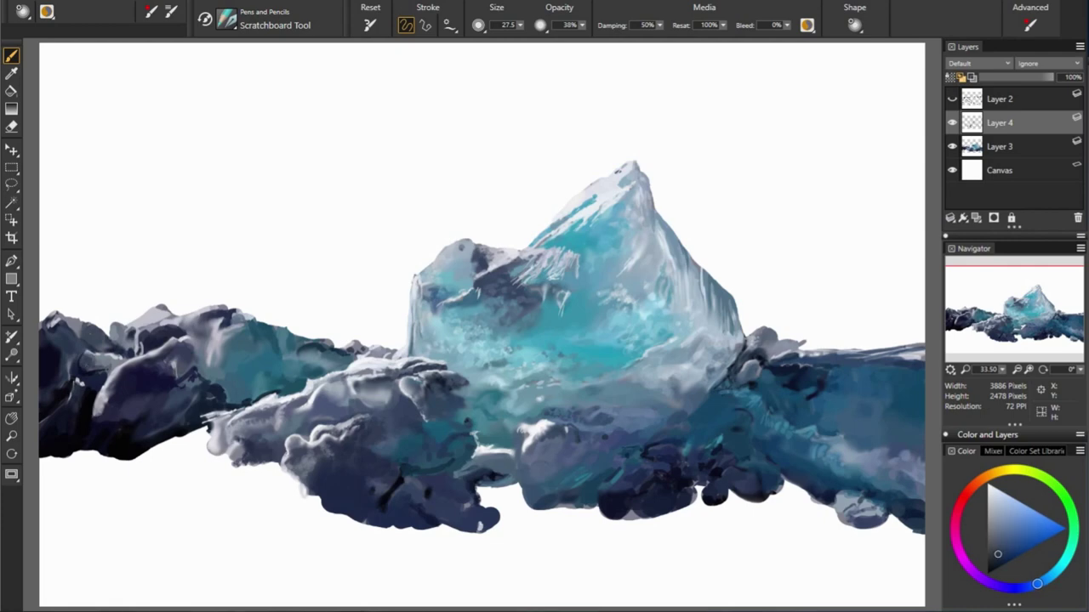
pyautogui.keyDown('alt'); pyautogui.click(137, 337); pyautogui.keyUp('alt')
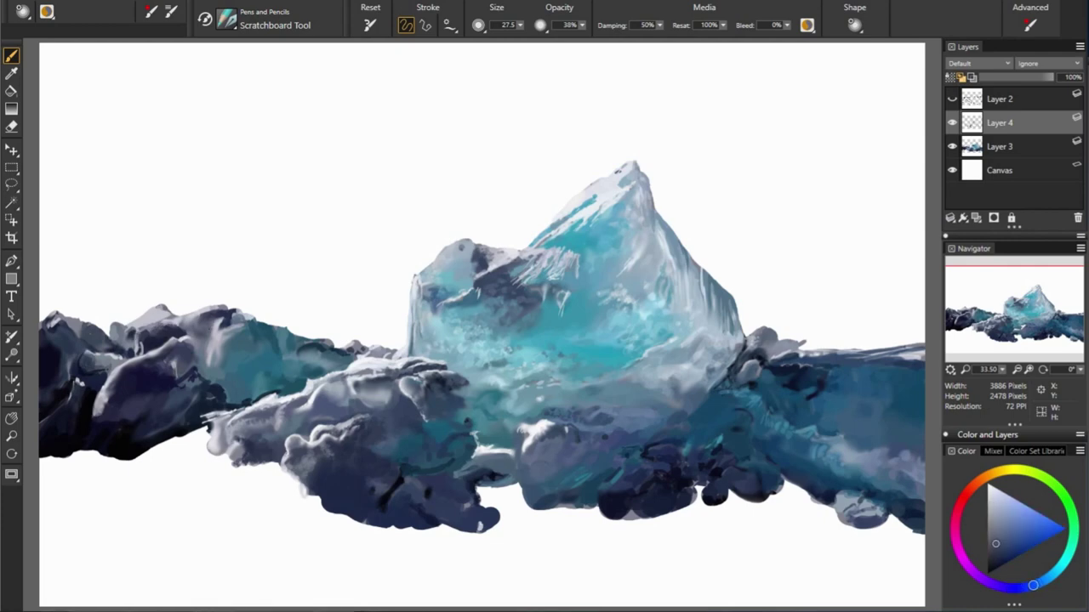
pyautogui.keyDown('alt'); pyautogui.click(215, 323); pyautogui.keyUp('alt')
# Step: Show Layer 4 again and sample greener and violet blues from the floes
pyautogui.click(952, 123)
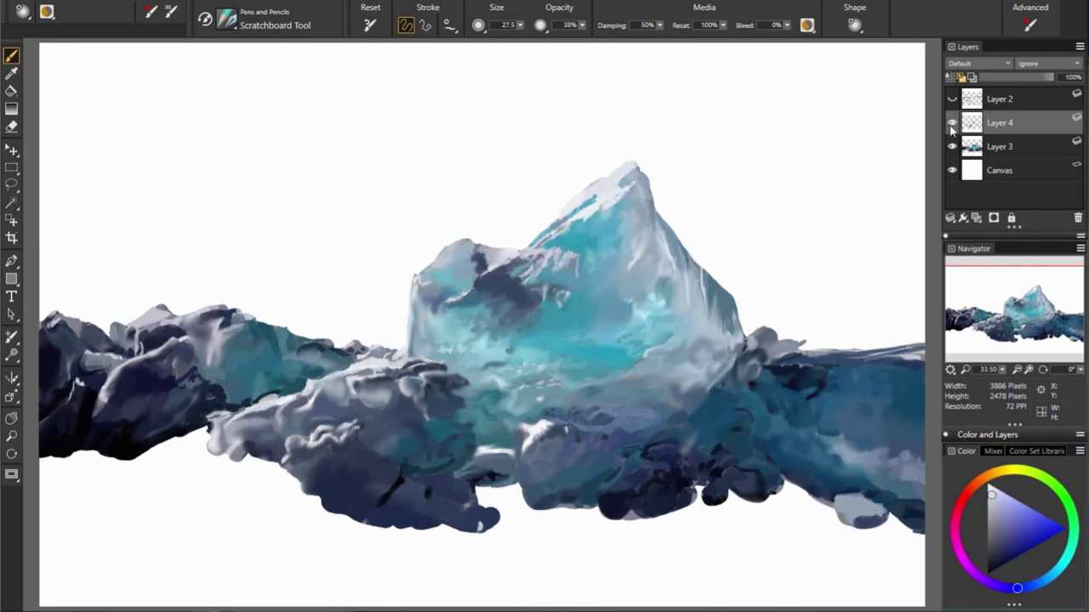
pyautogui.keyDown('alt'); pyautogui.click(319, 368); pyautogui.keyUp('alt')
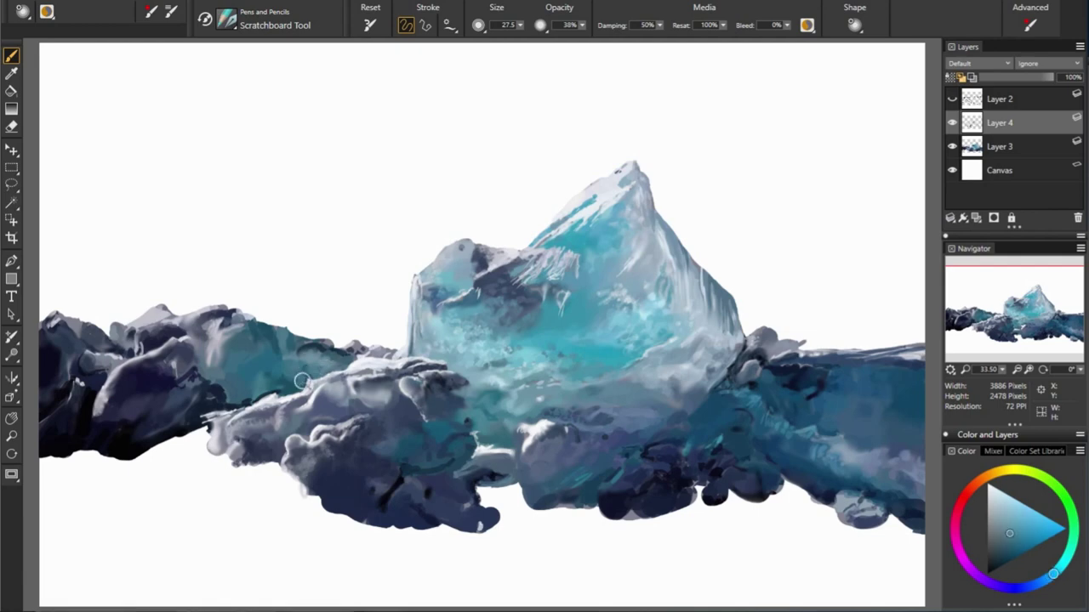
pyautogui.keyDown('alt'); pyautogui.click(340, 355); pyautogui.keyUp('alt')
pyautogui.keyDown('alt'); pyautogui.click(315, 349); pyautogui.keyUp('alt')
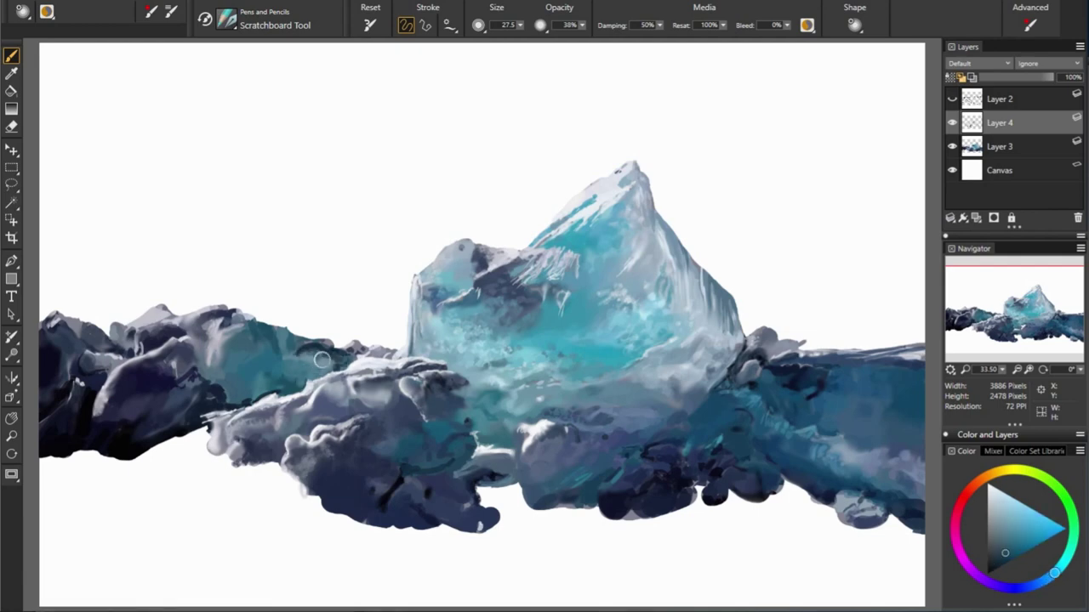
pyautogui.keyDown('alt'); pyautogui.click(265, 318); pyautogui.keyUp('alt')
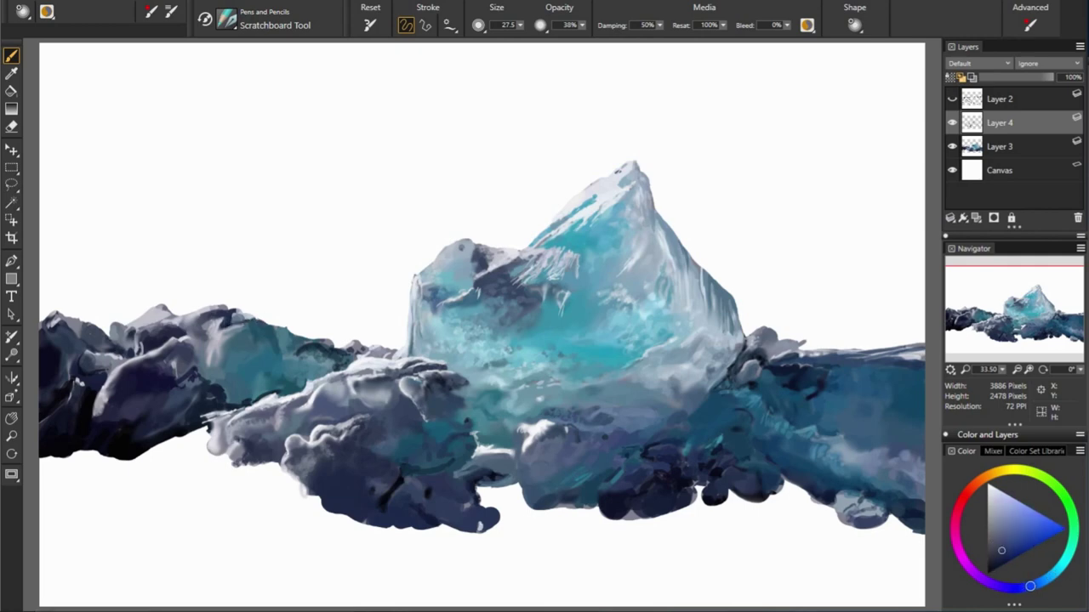
pyautogui.keyDown('alt'); pyautogui.click(338, 354); pyautogui.keyUp('alt')
# Step: Sample cyan, violet-grey and dark navy tones from the left floes
pyautogui.keyDown('alt'); pyautogui.click(722, 354); pyautogui.keyUp('alt')
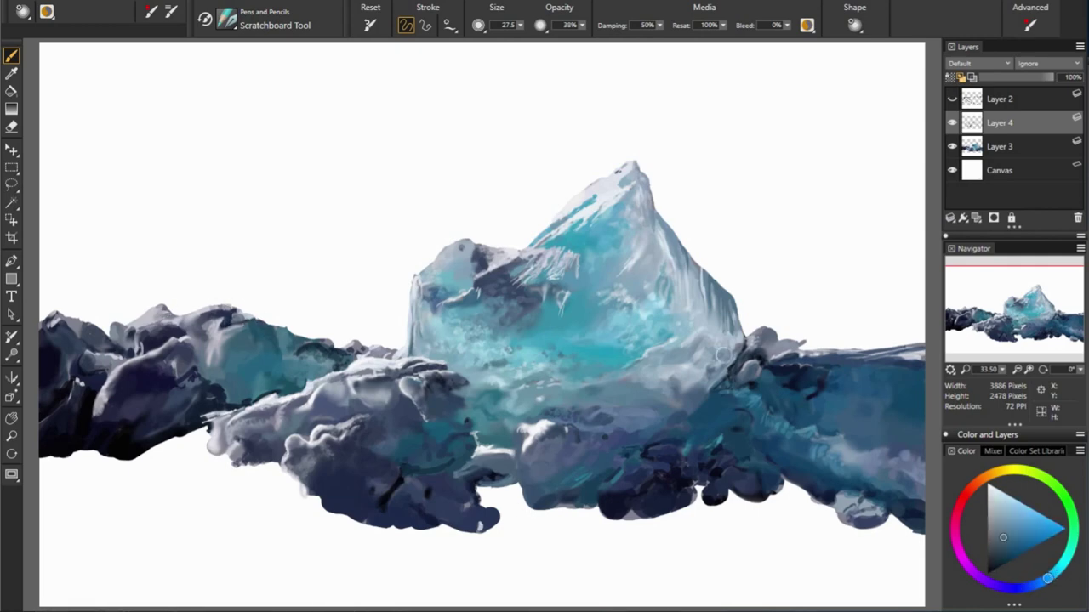
pyautogui.keyDown('alt'); pyautogui.click(329, 368); pyautogui.keyUp('alt')
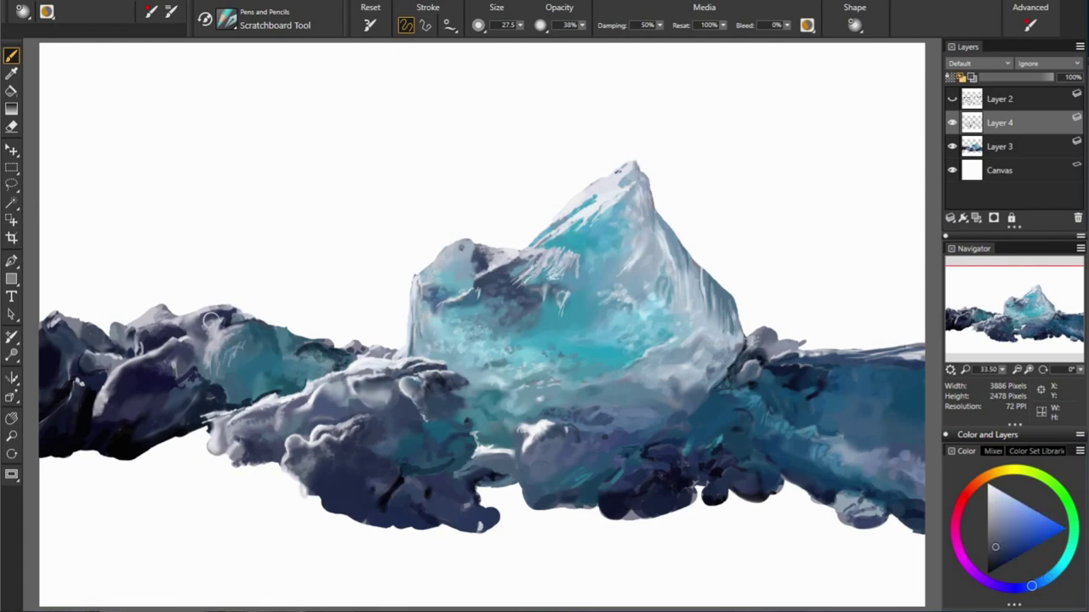
pyautogui.keyDown('alt'); pyautogui.click(63, 341); pyautogui.keyUp('alt')
pyautogui.keyDown('alt'); pyautogui.click(305, 340); pyautogui.keyUp('alt')
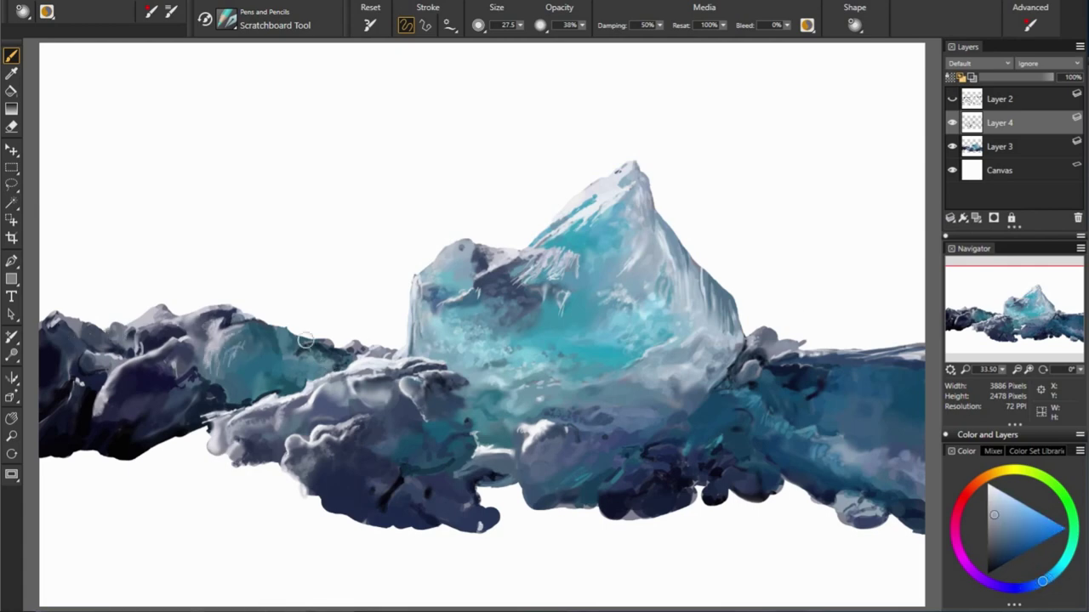
pyautogui.keyDown('alt'); pyautogui.click(83, 330); pyautogui.keyUp('alt')
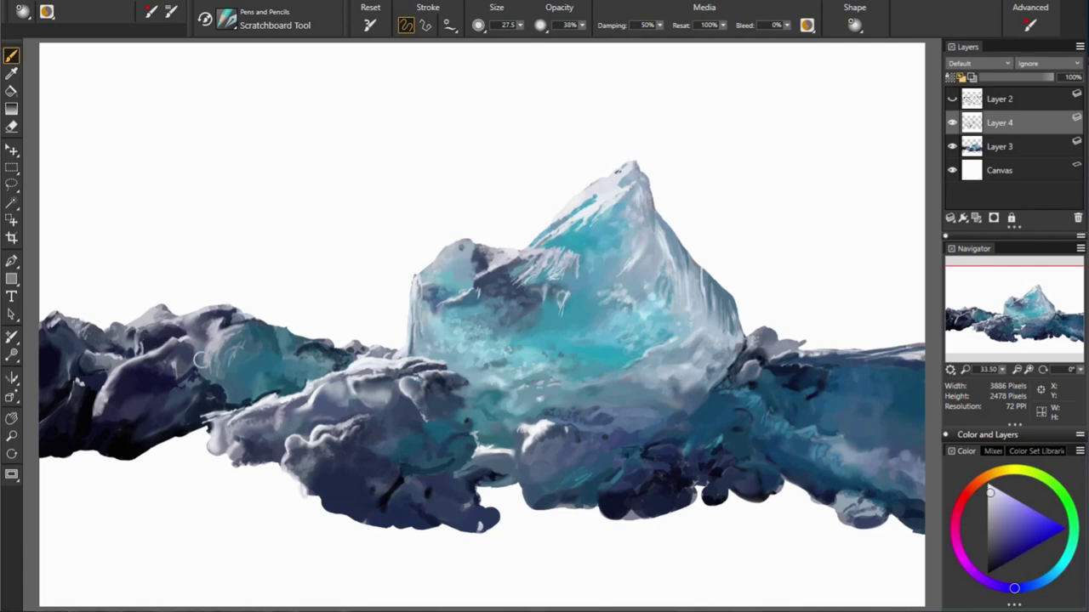
# Step: Sample dark navy from the rock and darken the front floe's bottom edge
pyautogui.keyDown('alt'); pyautogui.click(72, 393); pyautogui.keyUp('alt')
pyautogui.keyDown('alt'); pyautogui.click(58, 366); pyautogui.keyUp('alt')
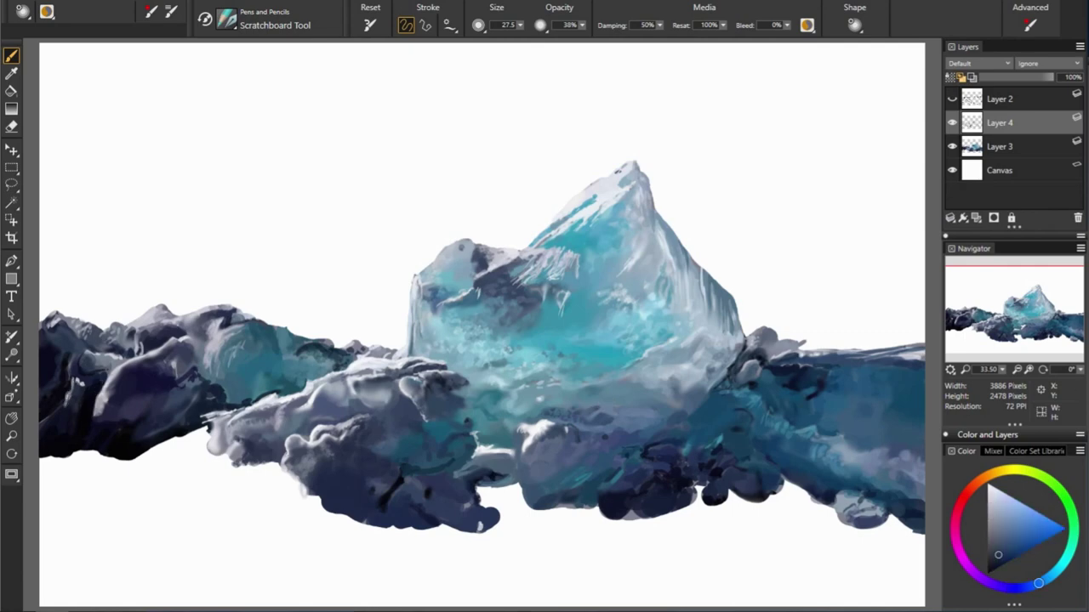
pyautogui.keyDown('alt'); pyautogui.click(53, 445); pyautogui.keyUp('alt')
pyautogui.click(994, 566)
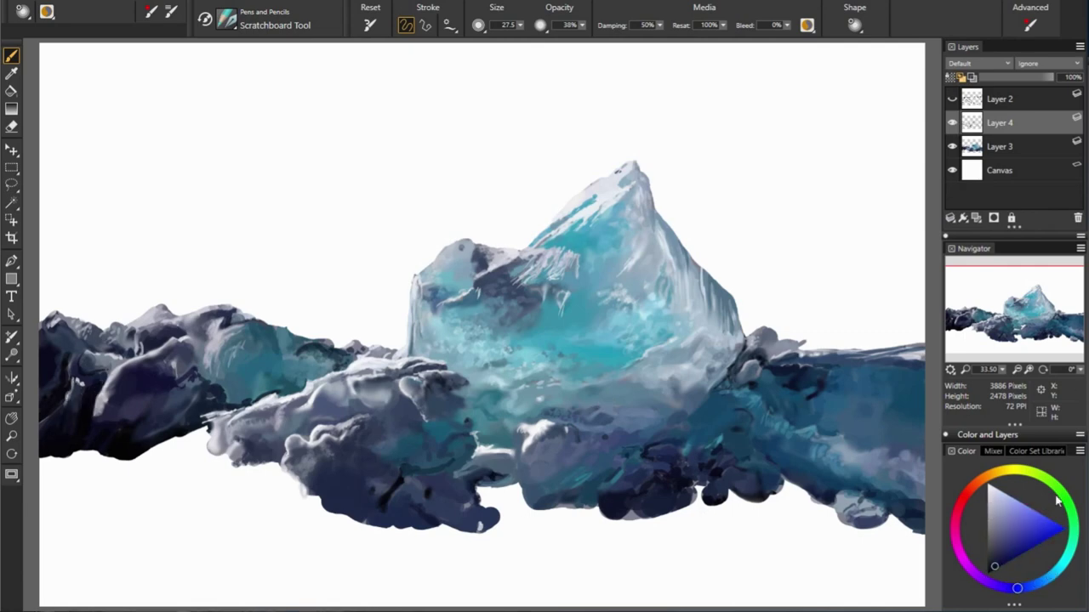
pyautogui.keyDown('alt'); pyautogui.click(470, 505); pyautogui.keyUp('alt')
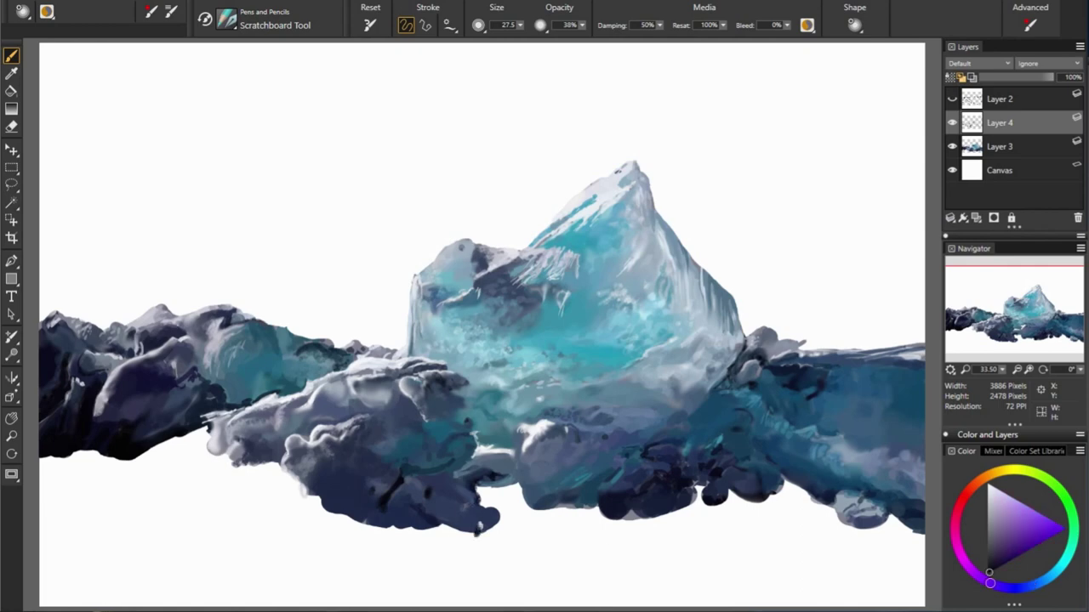
pyautogui.moveTo(459, 529); pyautogui.dragTo(500, 534)
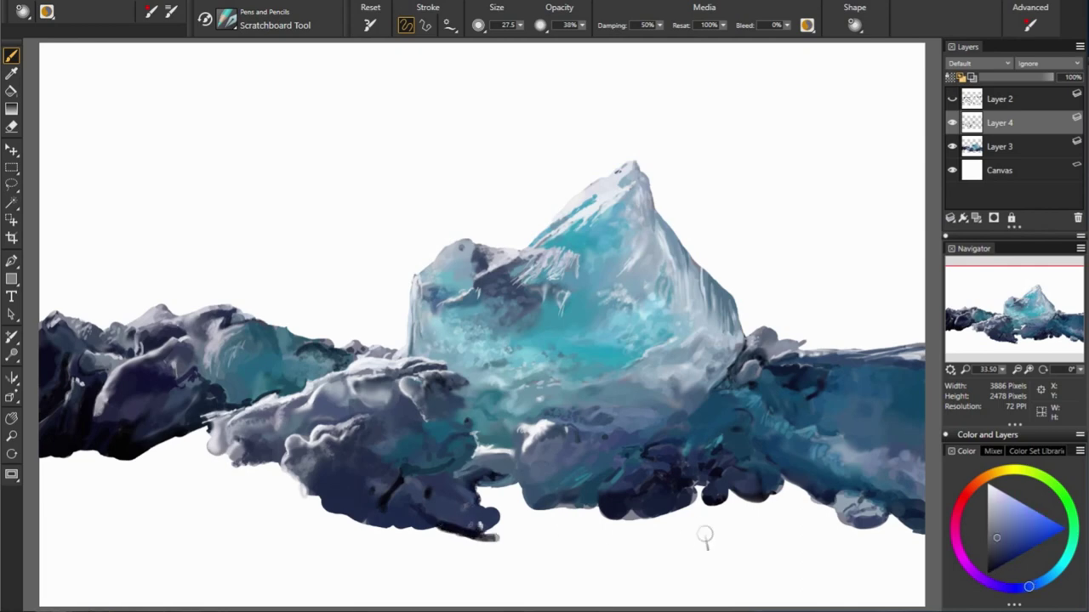
# Step: Sample teals and blues from the right floes and iceberg for highlights
pyautogui.keyDown('alt'); pyautogui.click(478, 492); pyautogui.keyUp('alt')
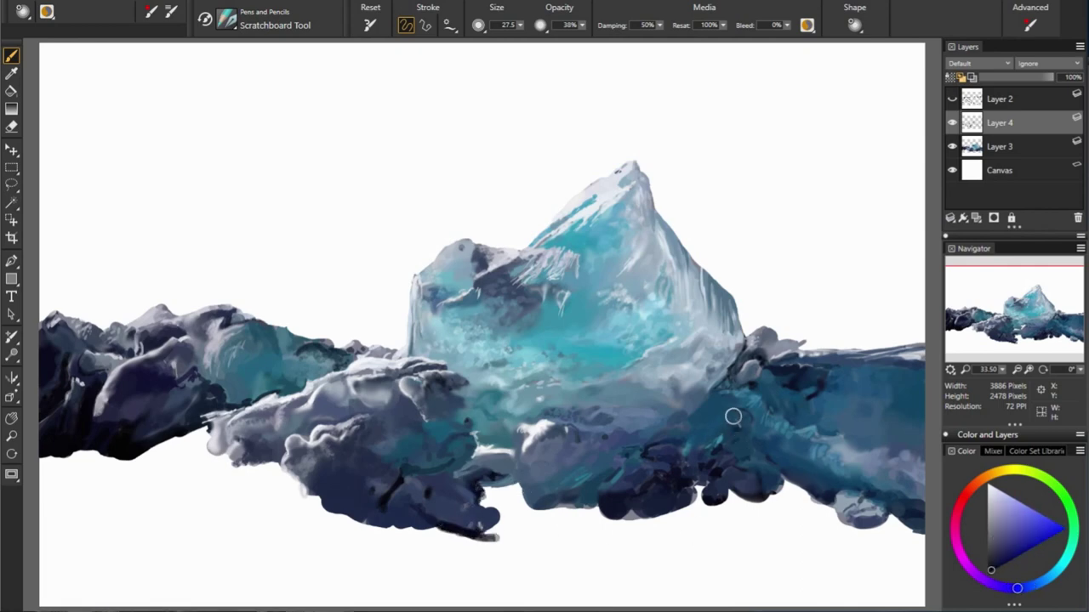
pyautogui.keyDown('alt'); pyautogui.click(758, 432); pyautogui.keyUp('alt')
pyautogui.keyDown('alt'); pyautogui.click(761, 429); pyautogui.keyUp('alt')
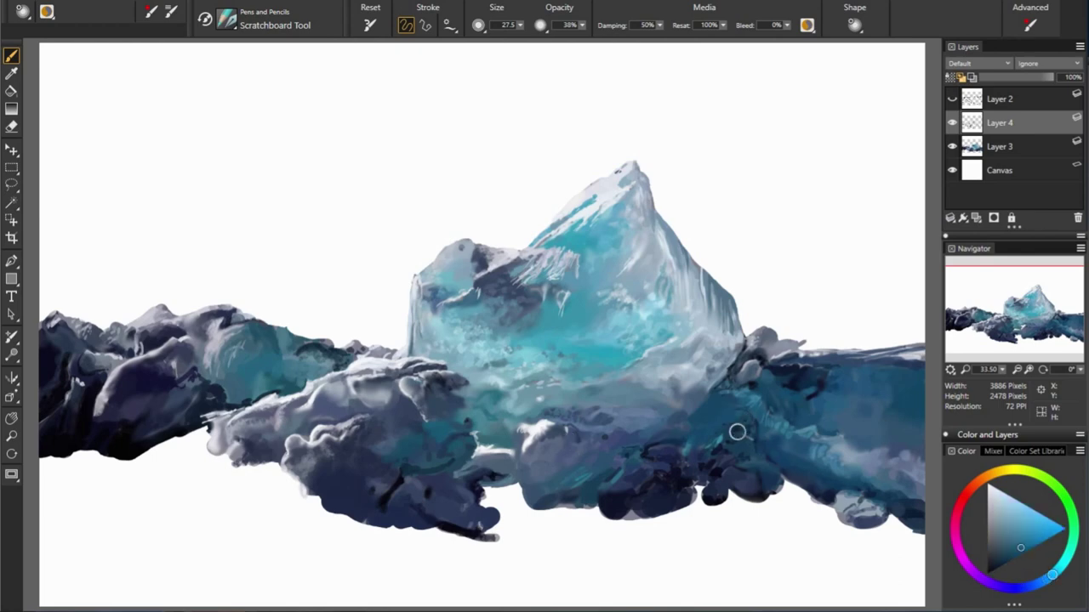
pyautogui.keyDown('alt'); pyautogui.click(742, 436); pyautogui.keyUp('alt')
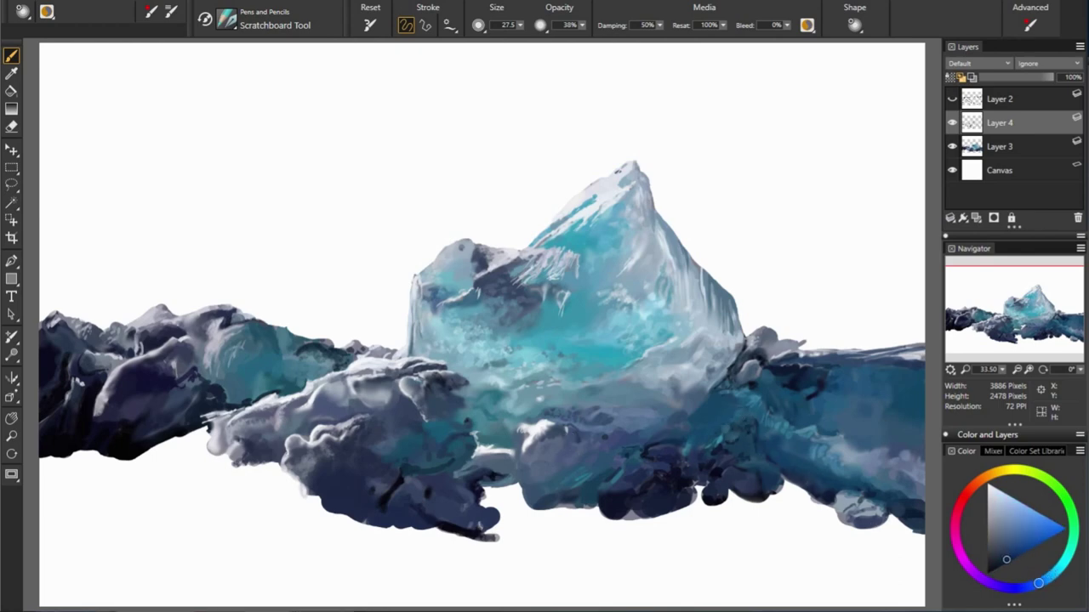
pyautogui.keyDown('alt'); pyautogui.click(686, 454); pyautogui.keyUp('alt')
pyautogui.keyDown('alt'); pyautogui.click(644, 432); pyautogui.keyUp('alt')
pyautogui.keyDown('alt'); pyautogui.click(763, 494); pyautogui.keyUp('alt')
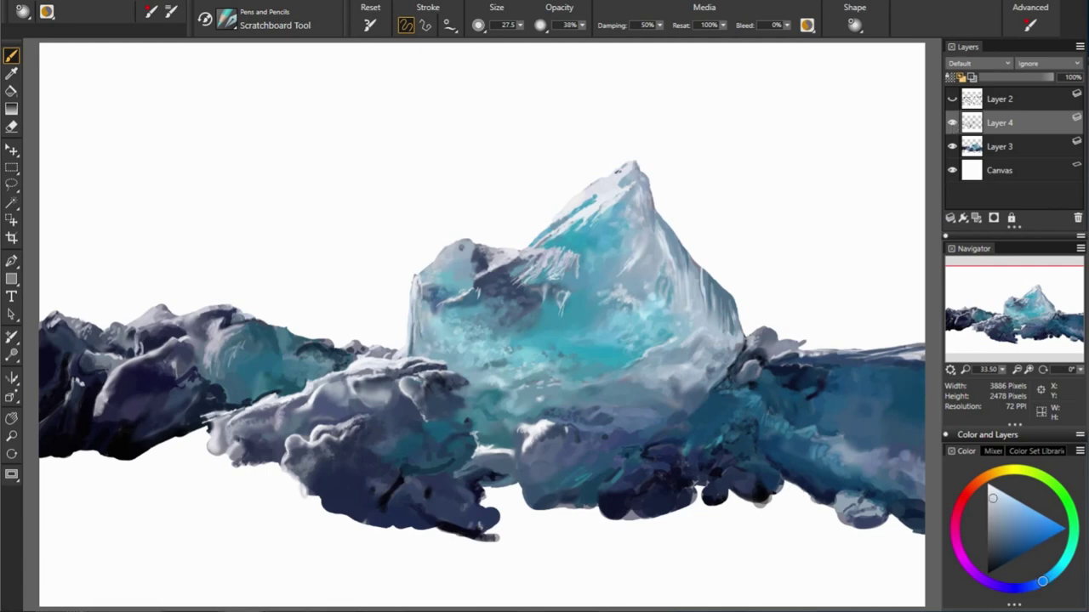
pyautogui.keyDown('alt'); pyautogui.click(501, 441); pyautogui.keyUp('alt')
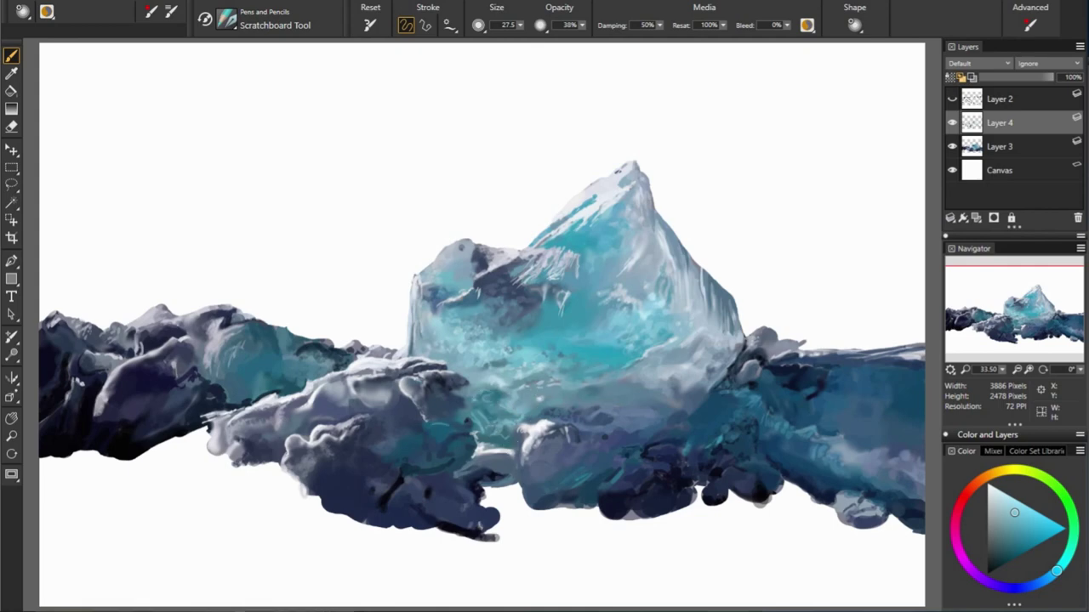
pyautogui.keyDown('alt'); pyautogui.click(385, 333); pyautogui.keyUp('alt')
# Step: Sample nearby ice colours and paint a darker teal patch on the iceberg's upper face
pyautogui.keyDown('alt'); pyautogui.click(721, 285); pyautogui.keyUp('alt')
pyautogui.keyDown('alt'); pyautogui.click(701, 322); pyautogui.keyUp('alt')
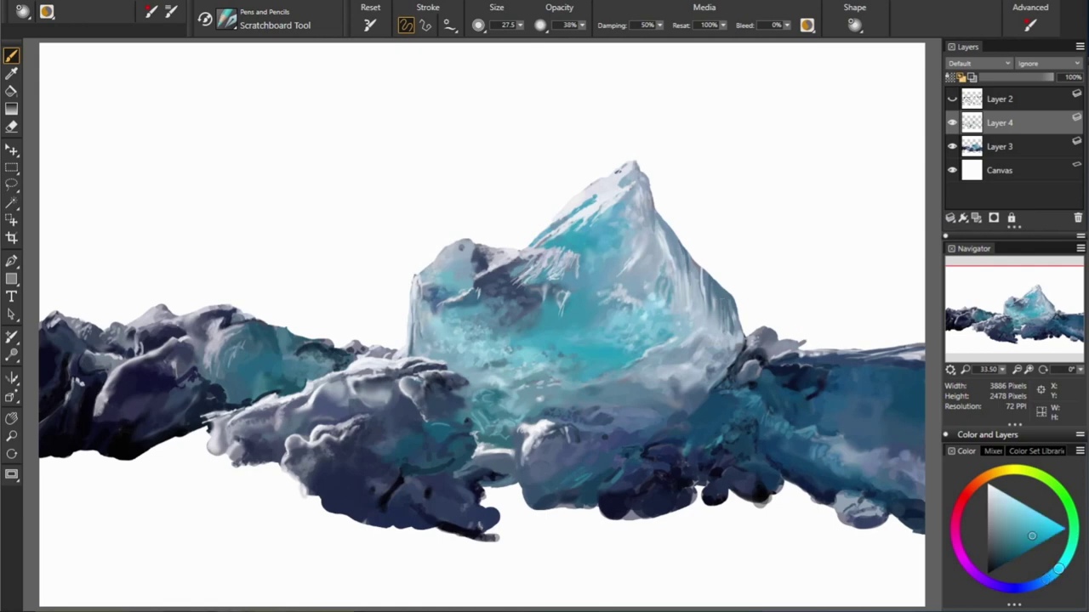
pyautogui.moveTo(599, 236); pyautogui.dragTo(570, 255)
pyautogui.keyDown('alt'); pyautogui.click(587, 244); pyautogui.keyUp('alt')
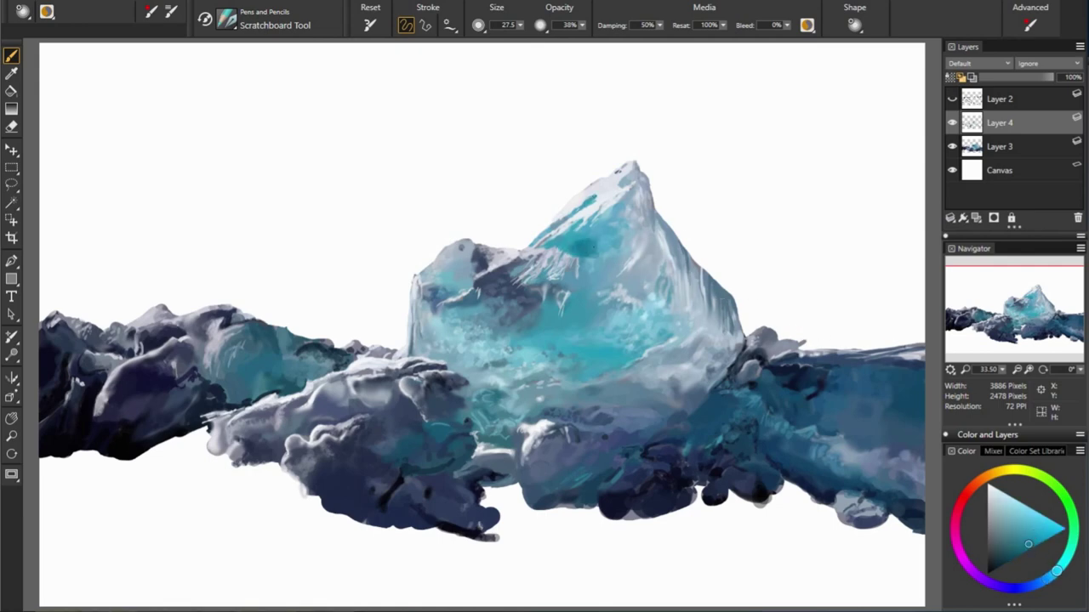
# Step: Sample light greyish-blue, near-white cyan and darker greyish-blue tones from the painting
pyautogui.keyDown('alt'); pyautogui.click(551, 285); pyautogui.keyUp('alt')
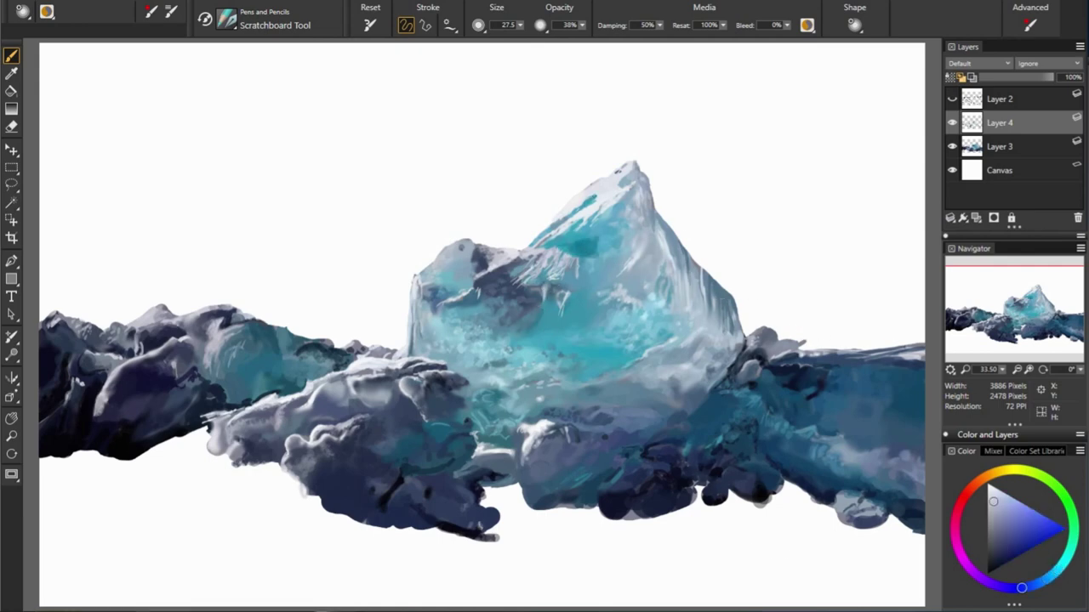
pyautogui.keyDown('alt'); pyautogui.click(459, 293); pyautogui.keyUp('alt')
pyautogui.keyDown('alt'); pyautogui.click(482, 294); pyautogui.keyUp('alt')
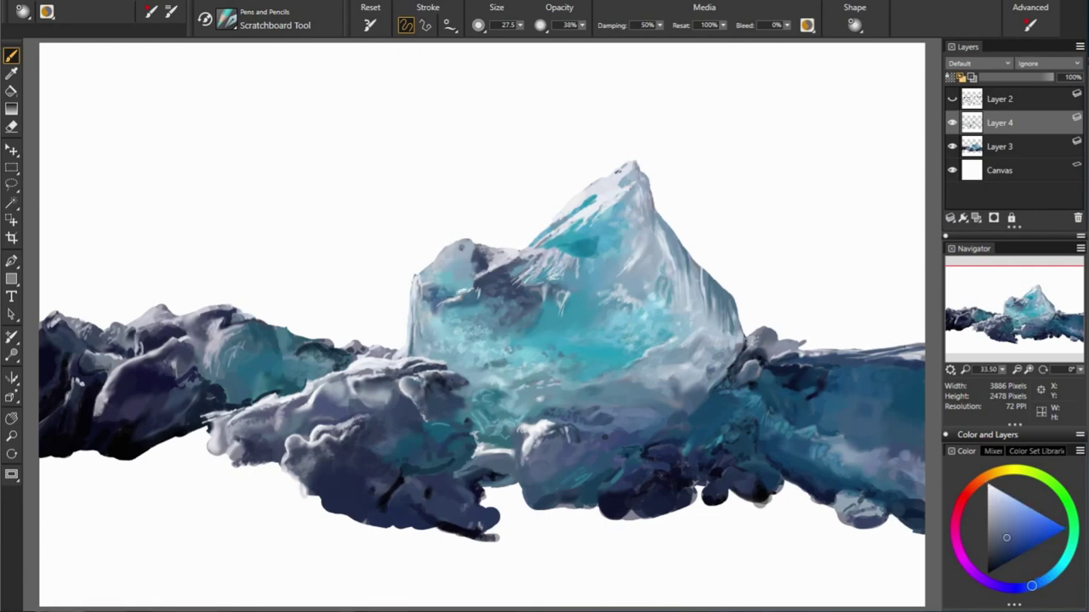
pyautogui.keyDown('alt'); pyautogui.click(590, 312); pyautogui.keyUp('alt')
pyautogui.keyDown('alt'); pyautogui.click(748, 436); pyautogui.keyUp('alt')
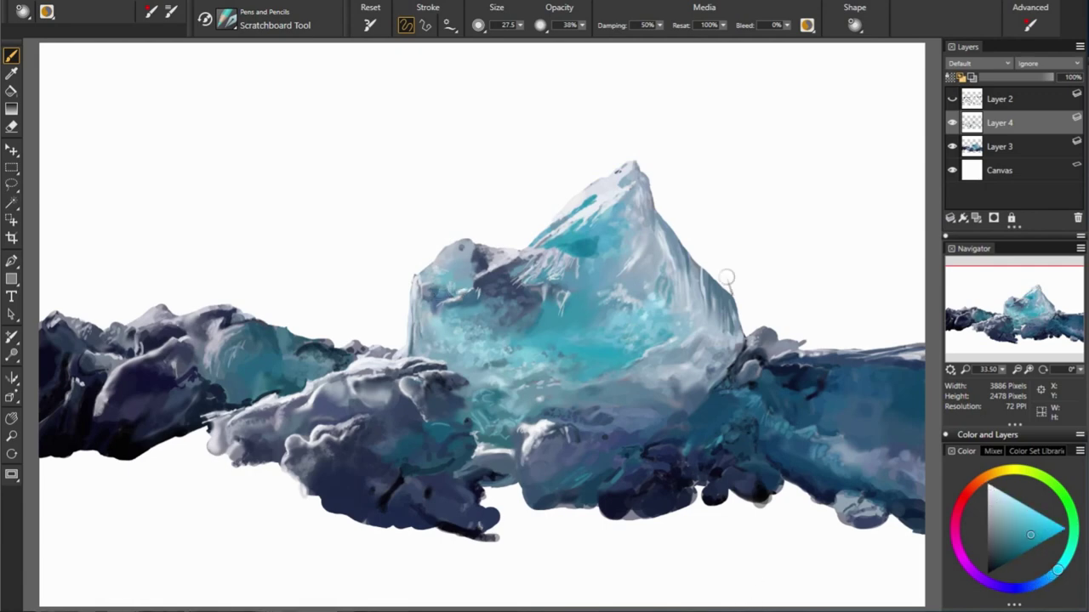
pyautogui.keyDown('alt'); pyautogui.click(516, 289); pyautogui.keyUp('alt')
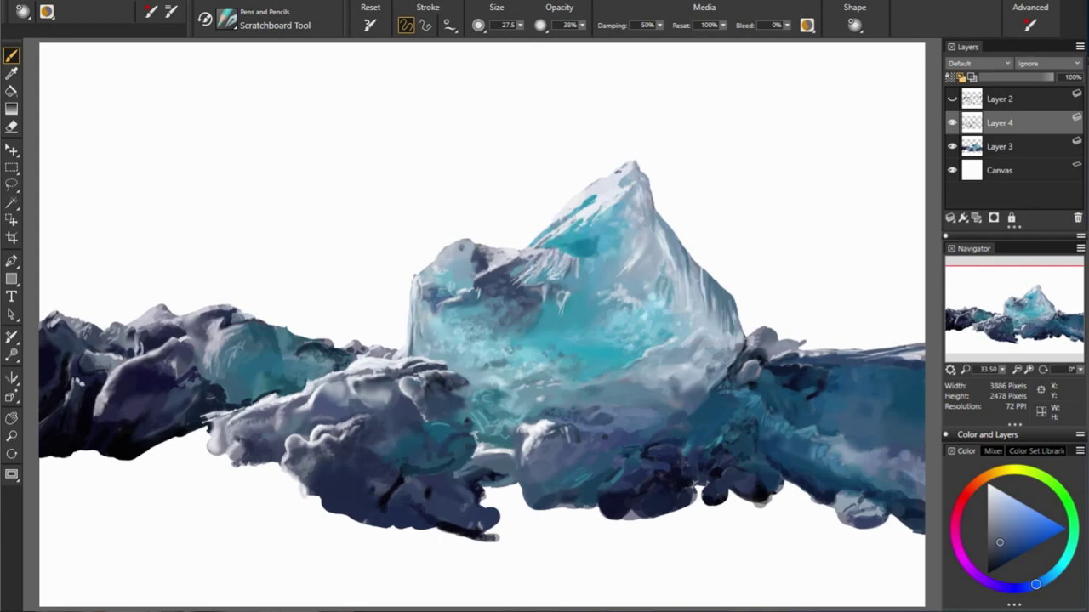
# Step: Sample further blue-grey tones from the sky and floes, then pick the Blenders Smear brush
pyautogui.keyDown('alt'); pyautogui.click(206, 254); pyautogui.keyUp('alt')
pyautogui.keyDown('alt'); pyautogui.click(478, 259); pyautogui.keyUp('alt')
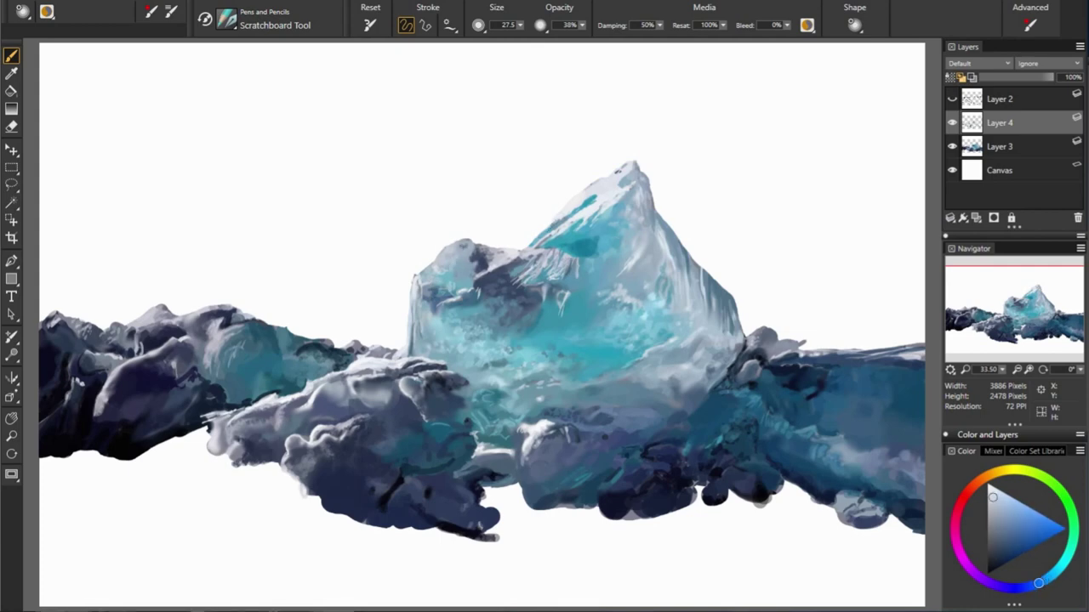
pyautogui.keyDown('alt'); pyautogui.click(292, 271); pyautogui.keyUp('alt')
pyautogui.keyDown('alt'); pyautogui.click(685, 595); pyautogui.keyUp('alt')
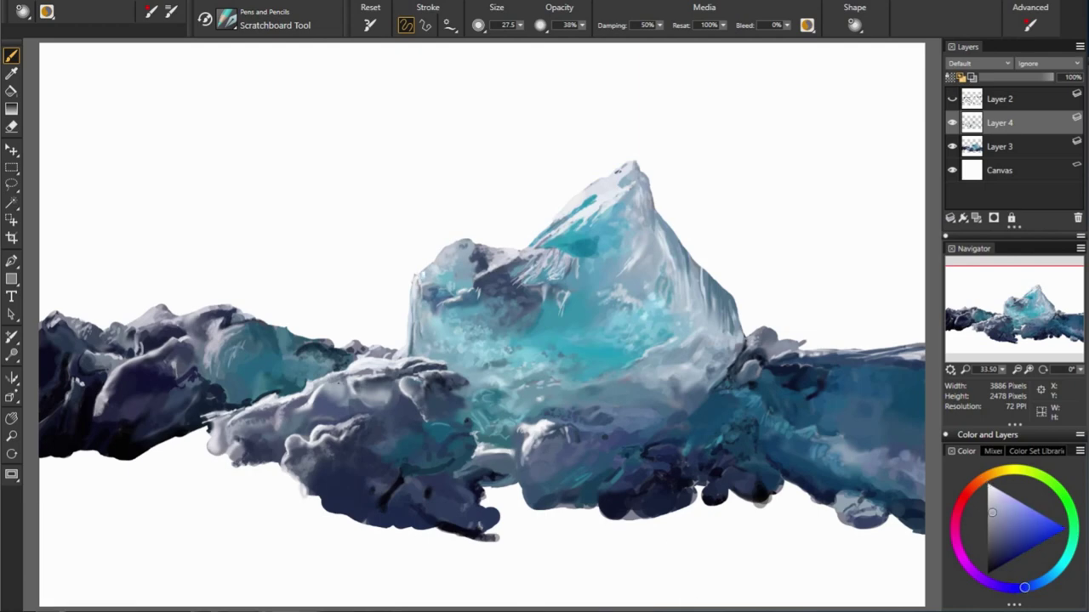
pyautogui.keyDown('alt'); pyautogui.click(273, 363); pyautogui.keyUp('alt')
pyautogui.keyDown('alt'); pyautogui.click(263, 327); pyautogui.keyUp('alt')
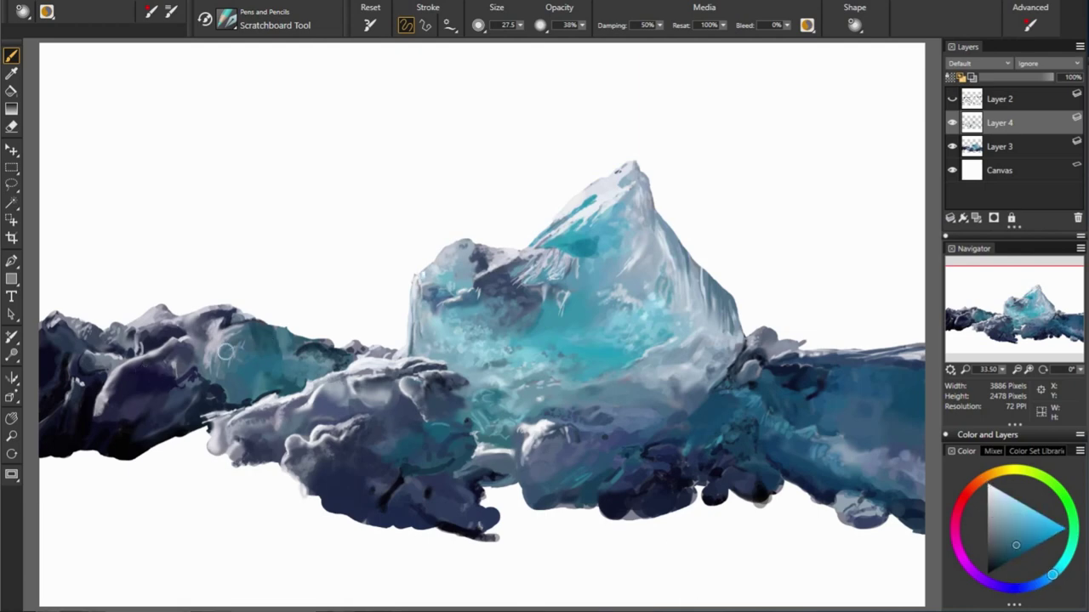
pyautogui.press('b')
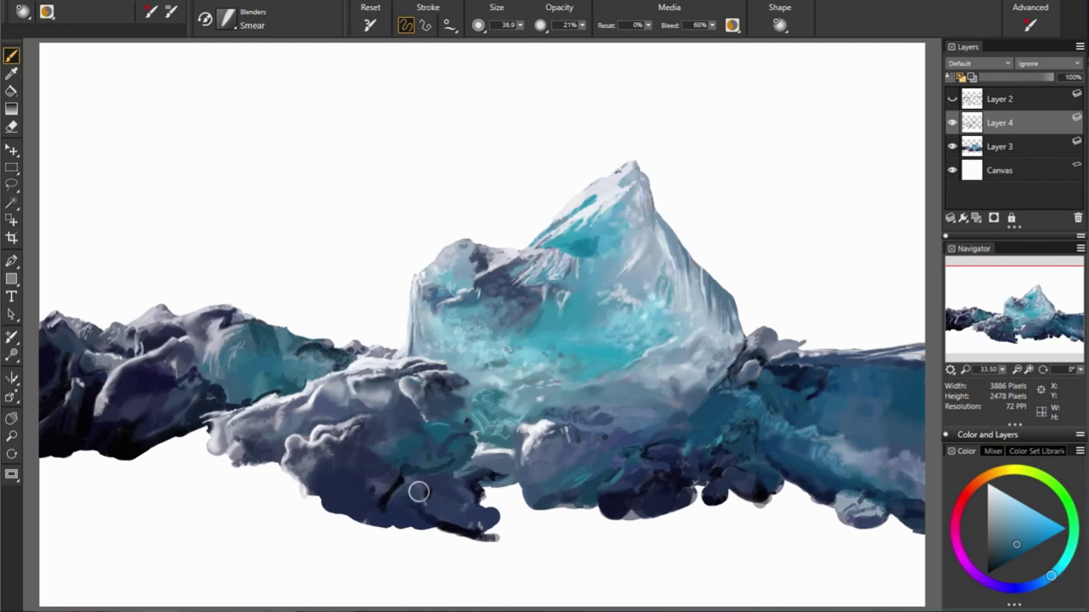
# Step: Enlarge the Smear brush to about 63, blend the dark foreground rocks, and add Layer 5 below Layer 3
pyautogui.press(']')
pyautogui.press(']')
pyautogui.press(']')
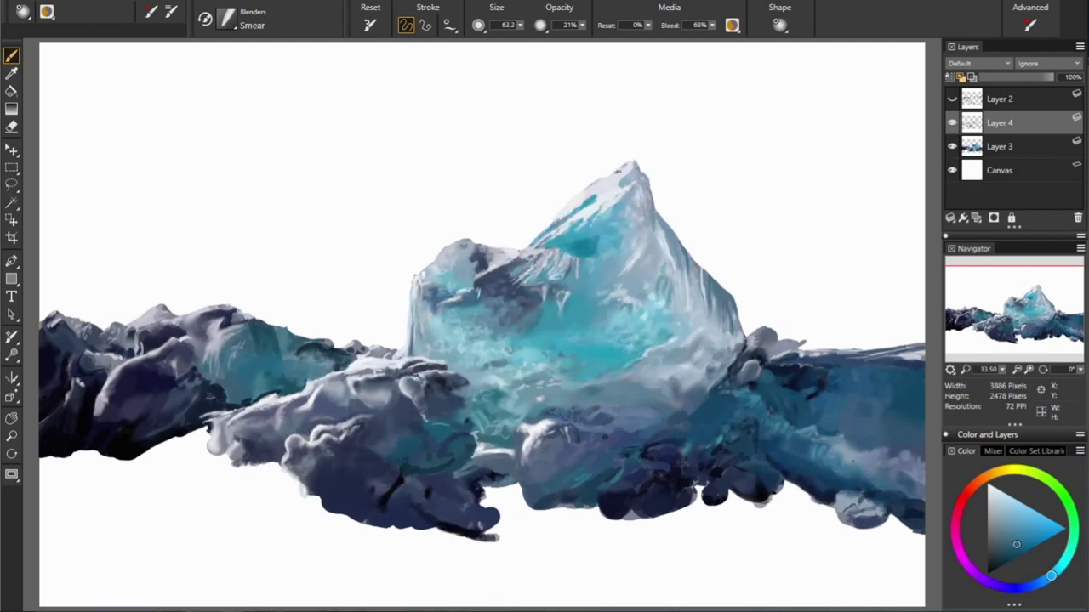
pyautogui.moveTo(816, 393); pyautogui.dragTo(824, 379)
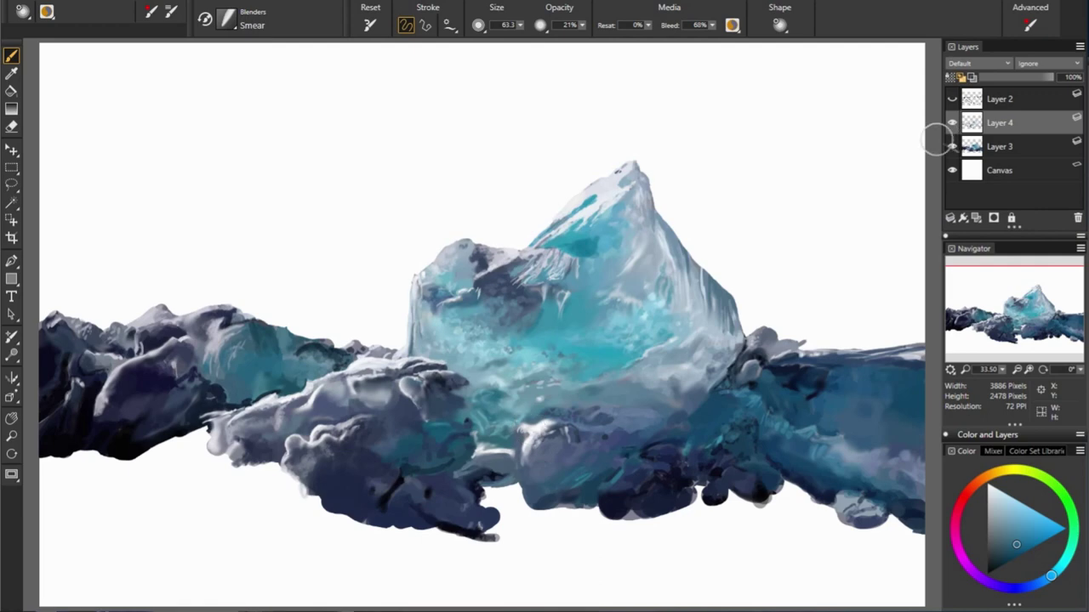
pyautogui.click(977, 218)
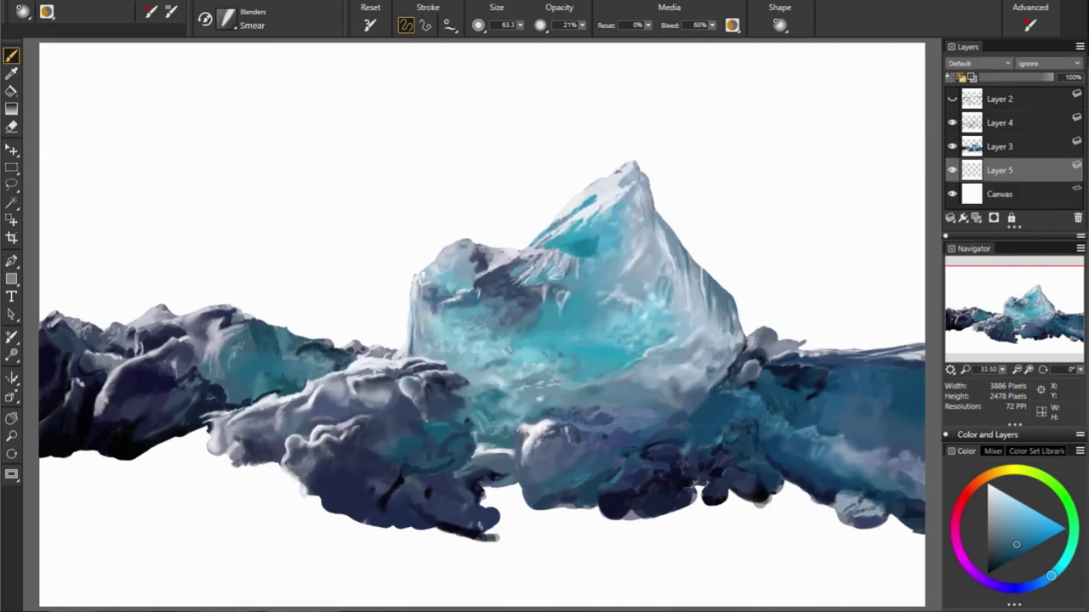
# Step: Paint dark blue-grey shadows along the bases of the centre and lower-right rocks
pyautogui.click(994, 534)
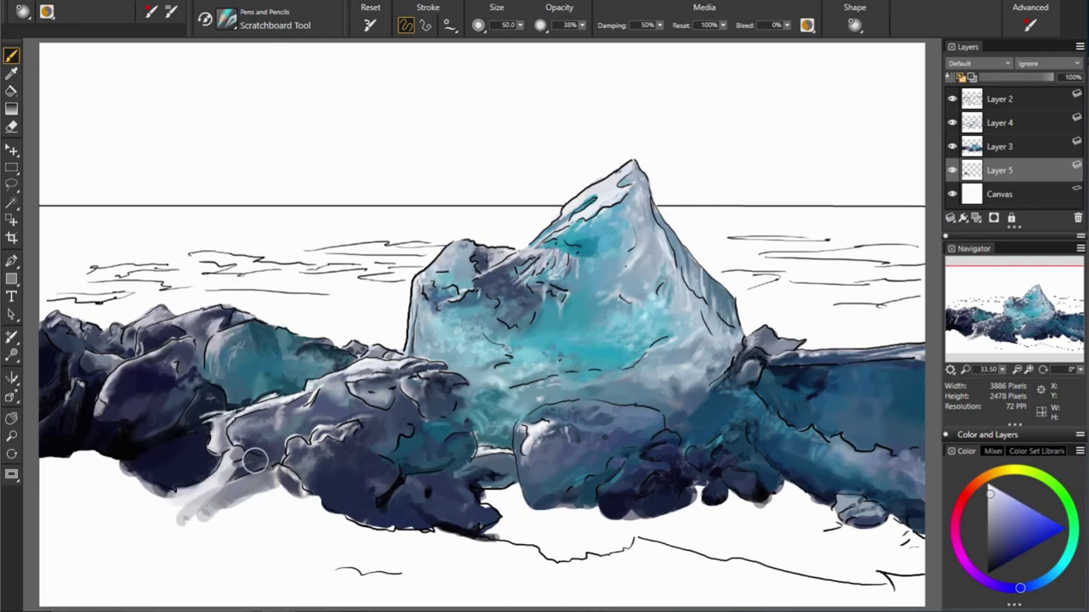
pyautogui.click(1002, 556)
pyautogui.moveTo(484, 493)
pyautogui.mouseDown()
pyautogui.moveTo(536, 532)
pyautogui.moveTo(642, 536)
pyautogui.moveTo(812, 493)
pyautogui.moveTo(876, 578)
pyautogui.moveTo(698, 545)
pyautogui.mouseUp()
pyautogui.click(999, 554)
pyautogui.click(1001, 556)
pyautogui.moveTo(816, 574)
pyautogui.mouseDown()
pyautogui.moveTo(638, 525)
pyautogui.moveTo(888, 565)
pyautogui.mouseUp()
pyautogui.click(1000, 549)
pyautogui.moveTo(855, 519); pyautogui.dragTo(927, 574)
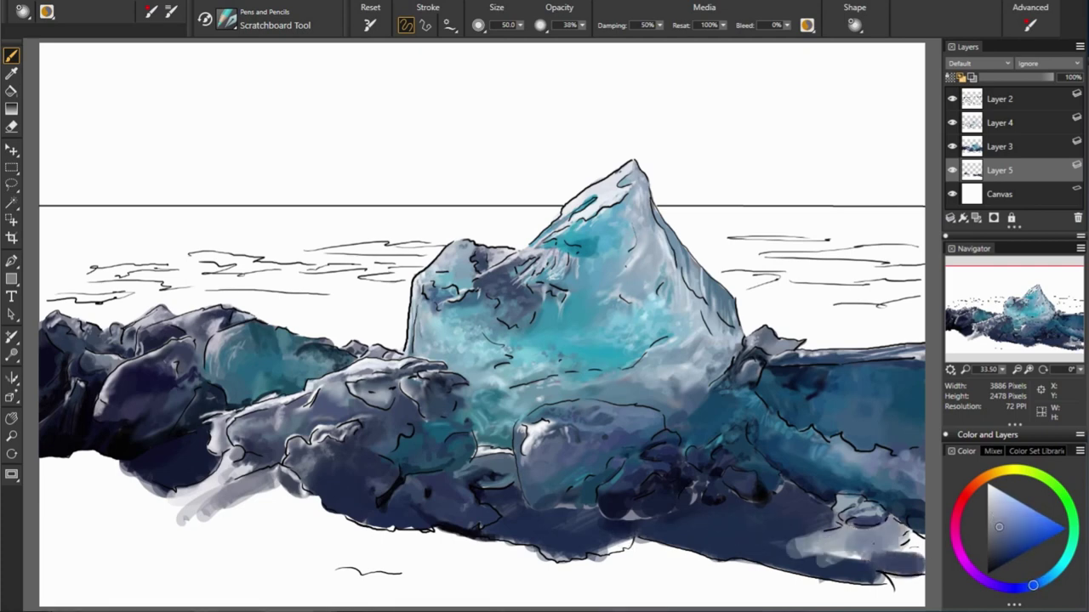
pyautogui.click(1031, 585)
pyautogui.moveTo(876, 536)
pyautogui.mouseDown()
pyautogui.moveTo(919, 570)
pyautogui.moveTo(787, 536)
pyautogui.mouseUp()
pyautogui.click(1000, 536)
pyautogui.moveTo(906, 545); pyautogui.dragTo(885, 532)
# Step: Lay light-grey snow across the bottom of the ground, bluer toward the bottom-left
pyautogui.moveTo(919, 587)
pyautogui.mouseDown()
pyautogui.moveTo(723, 574)
pyautogui.moveTo(675, 554)
pyautogui.moveTo(476, 578)
pyautogui.mouseUp()
pyautogui.moveTo(544, 579); pyautogui.dragTo(289, 540)
pyautogui.moveTo(374, 544); pyautogui.dragTo(222, 502)
pyautogui.moveTo(340, 510)
pyautogui.mouseDown()
pyautogui.moveTo(68, 519)
pyautogui.moveTo(51, 535)
pyautogui.mouseUp()
pyautogui.keyDown('alt'); pyautogui.click(72, 491); pyautogui.keyUp('alt')
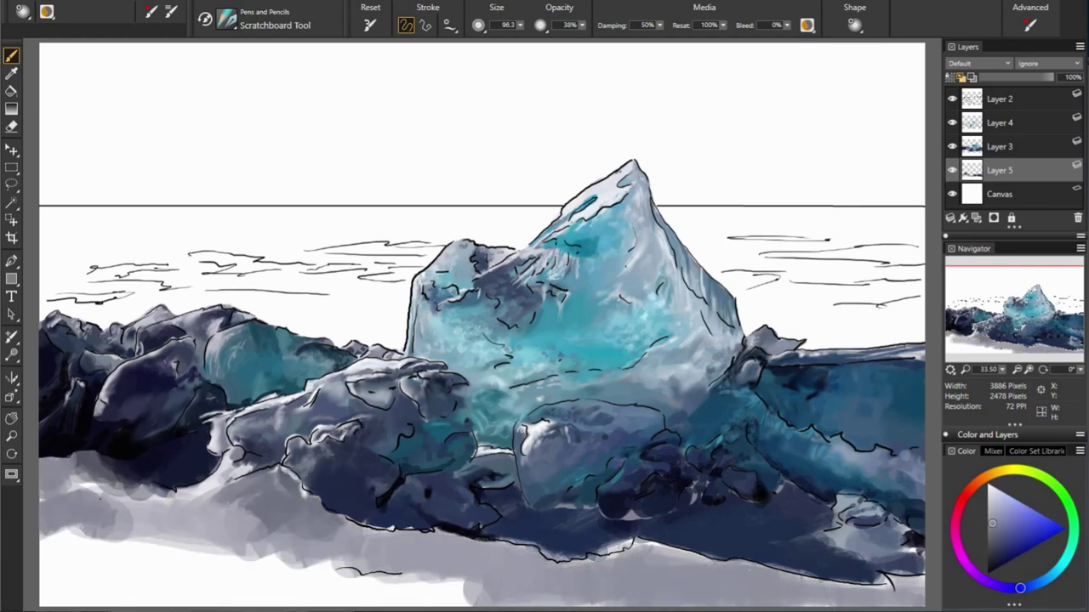
pyautogui.moveTo(68, 485); pyautogui.dragTo(144, 519)
pyautogui.moveTo(51, 511)
pyautogui.mouseDown()
pyautogui.moveTo(213, 569)
pyautogui.moveTo(102, 587)
pyautogui.moveTo(408, 578)
pyautogui.moveTo(501, 592)
pyautogui.mouseUp()
# Step: Airbrush a grey cloud right of the peak and a grey haze above the horizon
pyautogui.moveTo(748, 315)
pyautogui.mouseDown()
pyautogui.moveTo(872, 327)
pyautogui.moveTo(839, 360)
pyautogui.mouseUp()
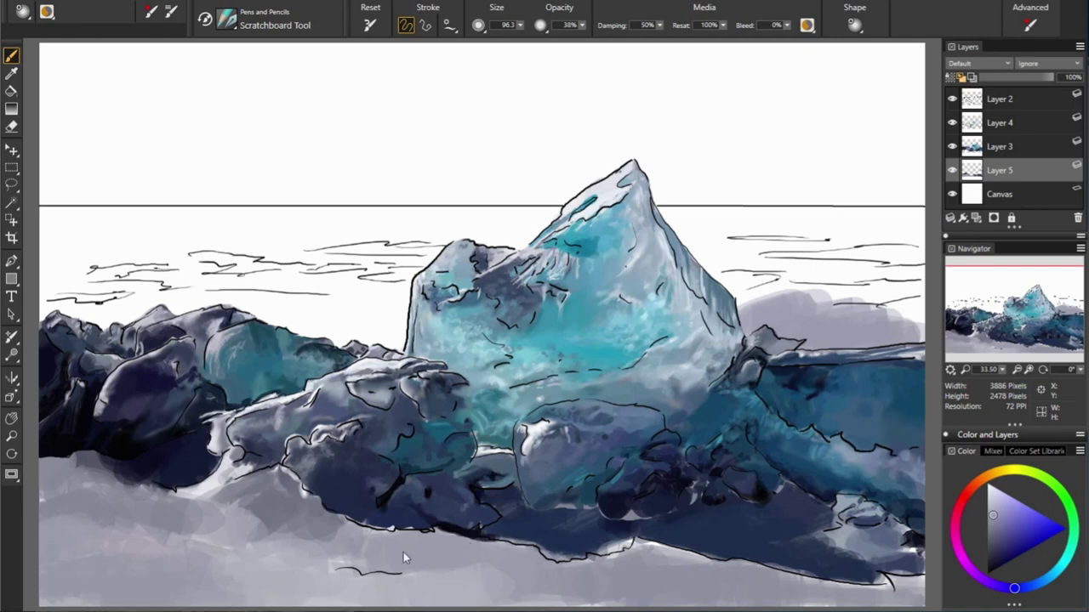
pyautogui.moveTo(902, 289); pyautogui.dragTo(732, 332)
pyautogui.moveTo(51, 323); pyautogui.dragTo(408, 314)
# Step: Spray grey haze bands across the sky and along the horizon with the airbrush
pyautogui.click(993, 504)
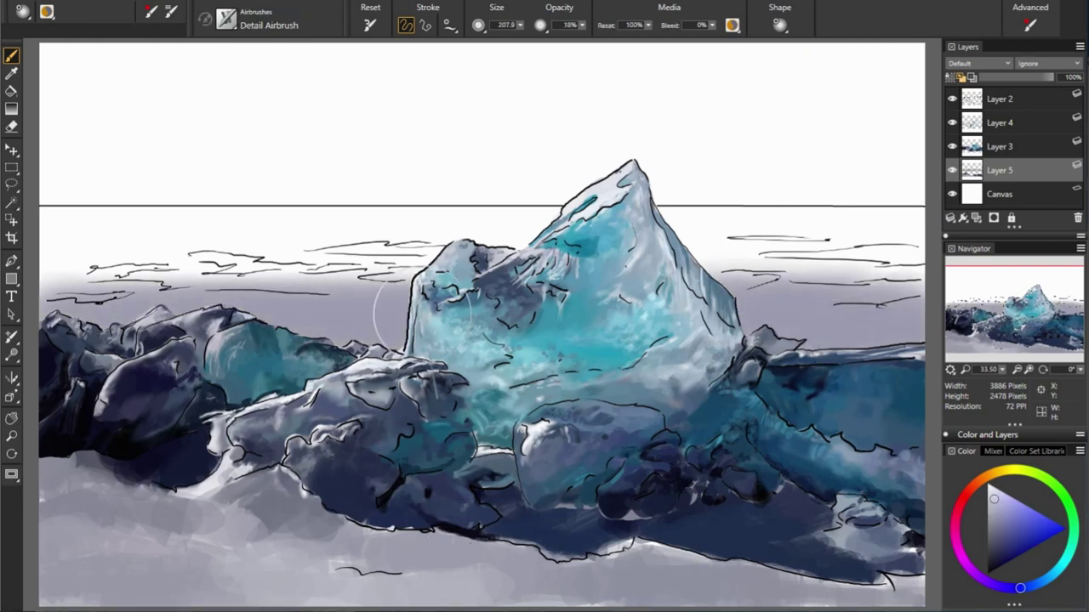
pyautogui.moveTo(51, 255); pyautogui.dragTo(919, 246)
pyautogui.moveTo(510, 221); pyautogui.dragTo(98, 228)
pyautogui.press('v')
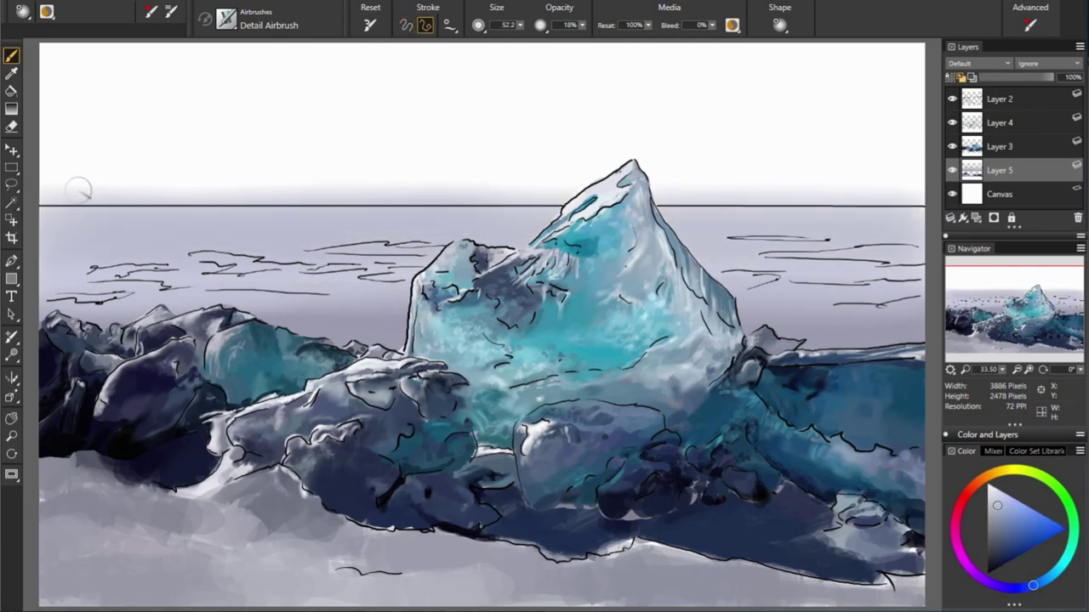
pyautogui.moveTo(77, 185)
pyautogui.mouseDown()
pyautogui.moveTo(783, 182)
pyautogui.moveTo(917, 196)
pyautogui.moveTo(41, 179)
pyautogui.mouseUp()
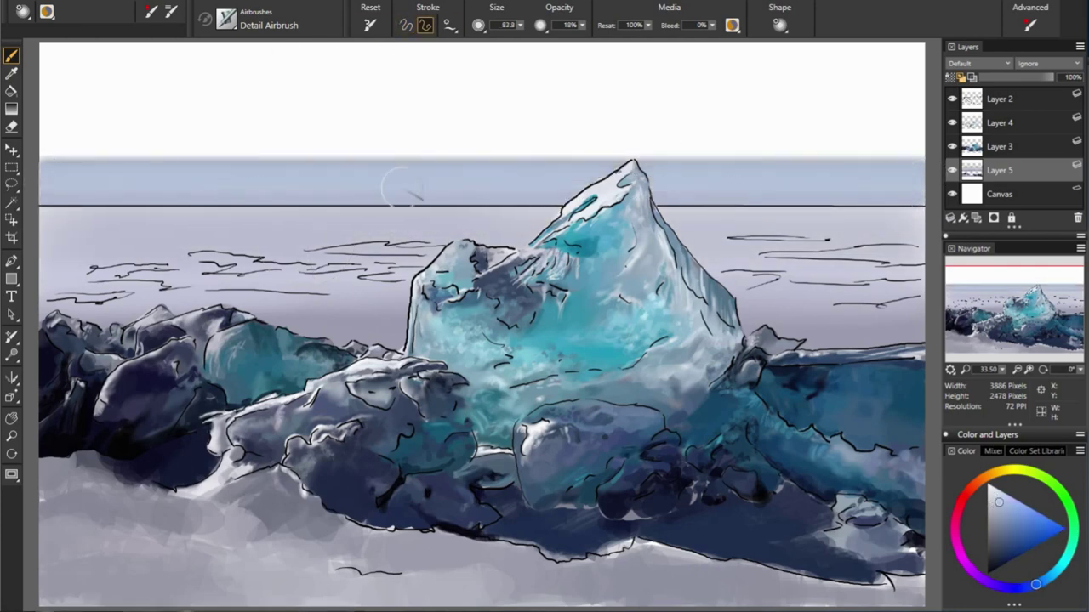
pyautogui.click(405, 25)
pyautogui.moveTo(42, 126)
pyautogui.mouseDown()
pyautogui.moveTo(907, 121)
pyautogui.moveTo(73, 141)
pyautogui.mouseUp()
# Step: Try lighter and darker blue bands across the upper sky, undoing the ones that don't work
pyautogui.keyDown('alt'); pyautogui.click(519, 234); pyautogui.keyUp('alt')
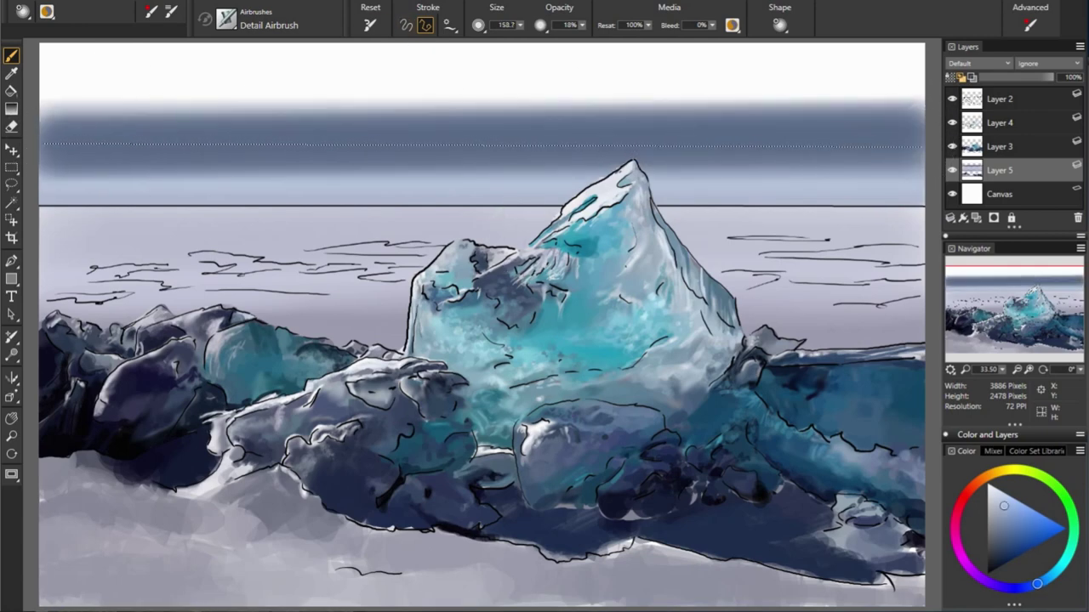
pyautogui.hotkey('ctrl', 'z')
pyautogui.moveTo(49, 97); pyautogui.dragTo(910, 111)
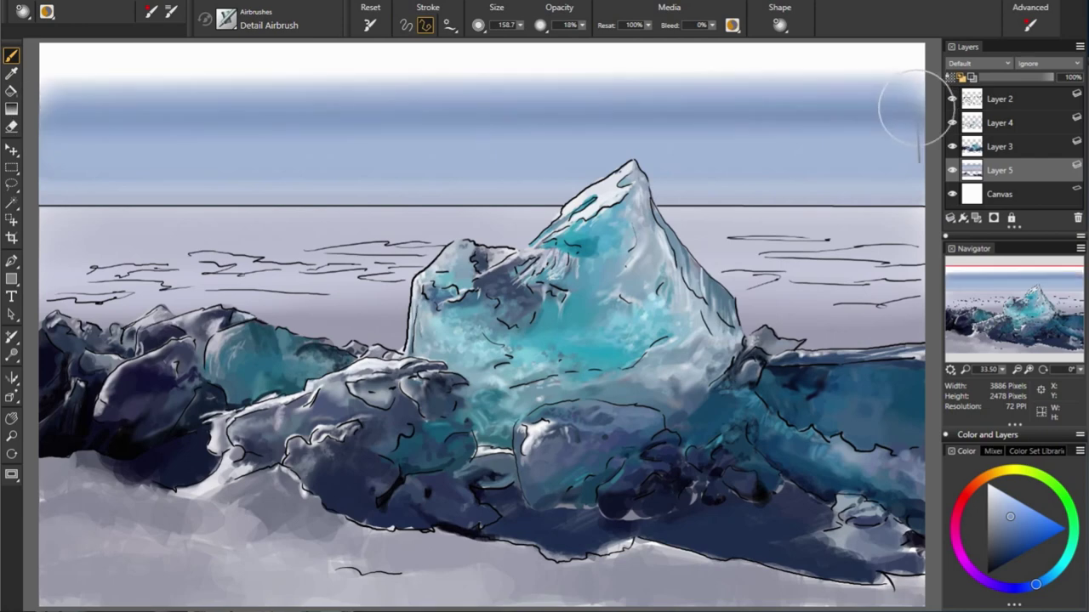
pyautogui.moveTo(46, 68); pyautogui.dragTo(919, 75)
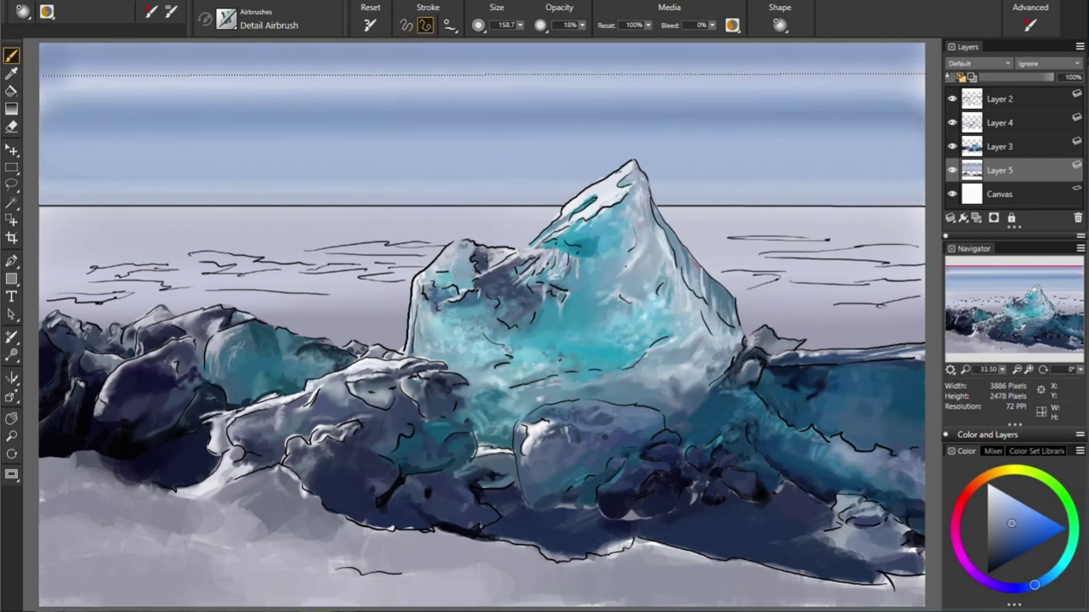
pyautogui.hotkey('ctrl', 'z')
pyautogui.moveTo(49, 108); pyautogui.dragTo(903, 122)
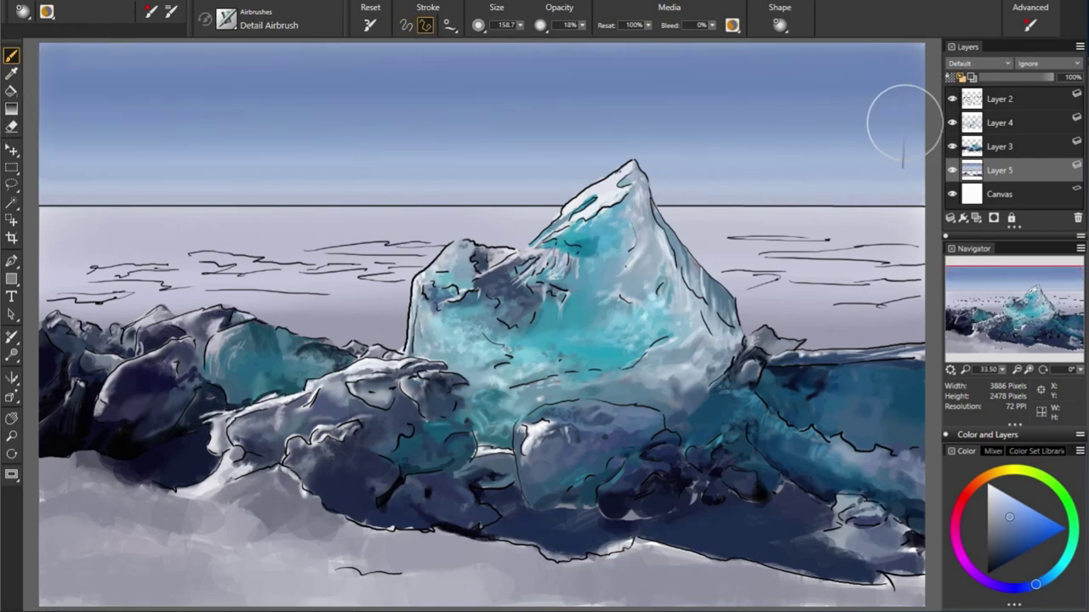
pyautogui.moveTo(49, 179); pyautogui.dragTo(919, 176)
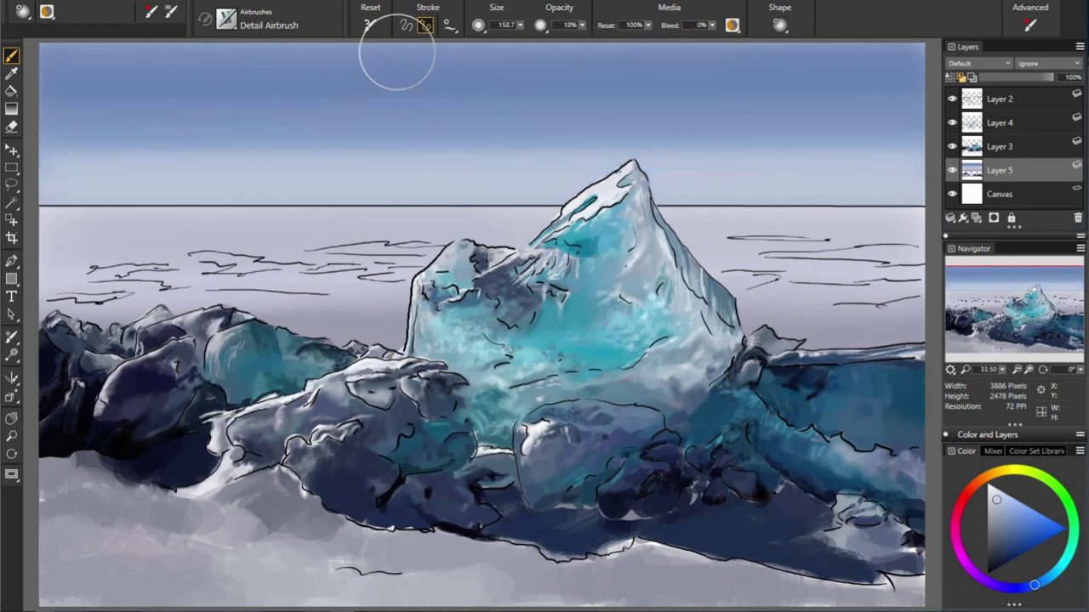
# Step: Set the airbrush to 5% opacity and size about 301, then darken the top sky band
pyautogui.moveTo(582, 25); pyautogui.dragTo(527, 44)
pyautogui.keyDown('alt'); pyautogui.click(917, 168); pyautogui.keyUp('alt')
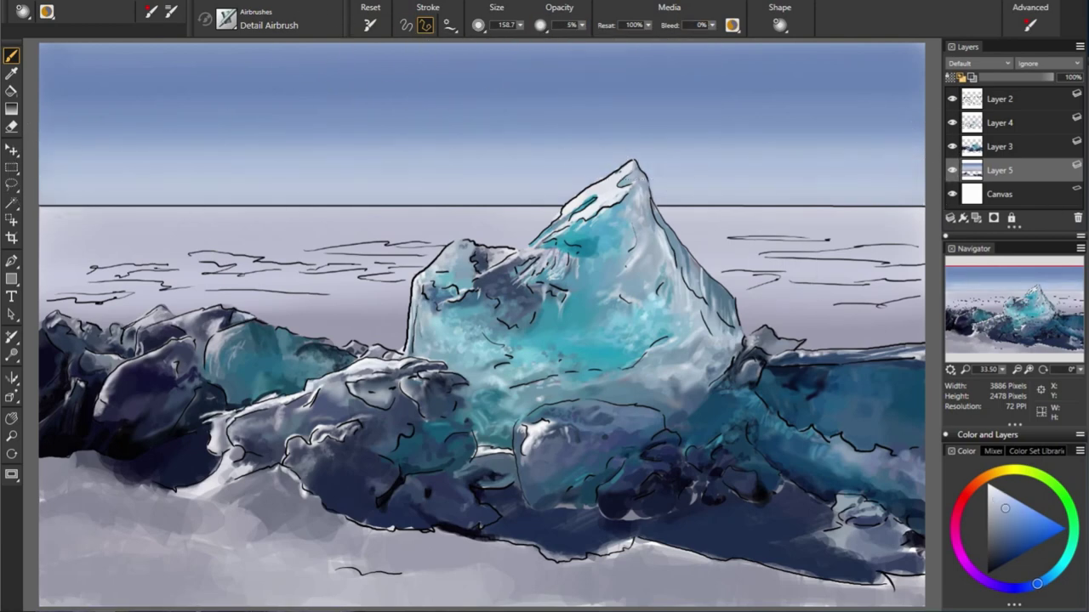
pyautogui.moveTo(680, 170); pyautogui.dragTo(731, 144)
pyautogui.moveTo(911, 60); pyautogui.dragTo(817, 68)
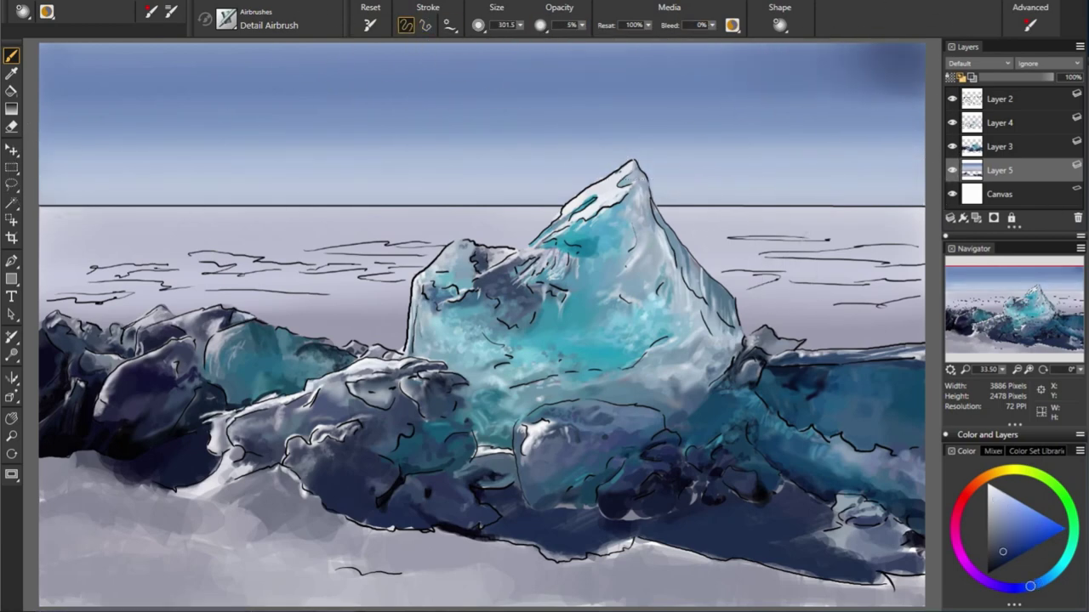
pyautogui.moveTo(571, 75); pyautogui.dragTo(77, 64)
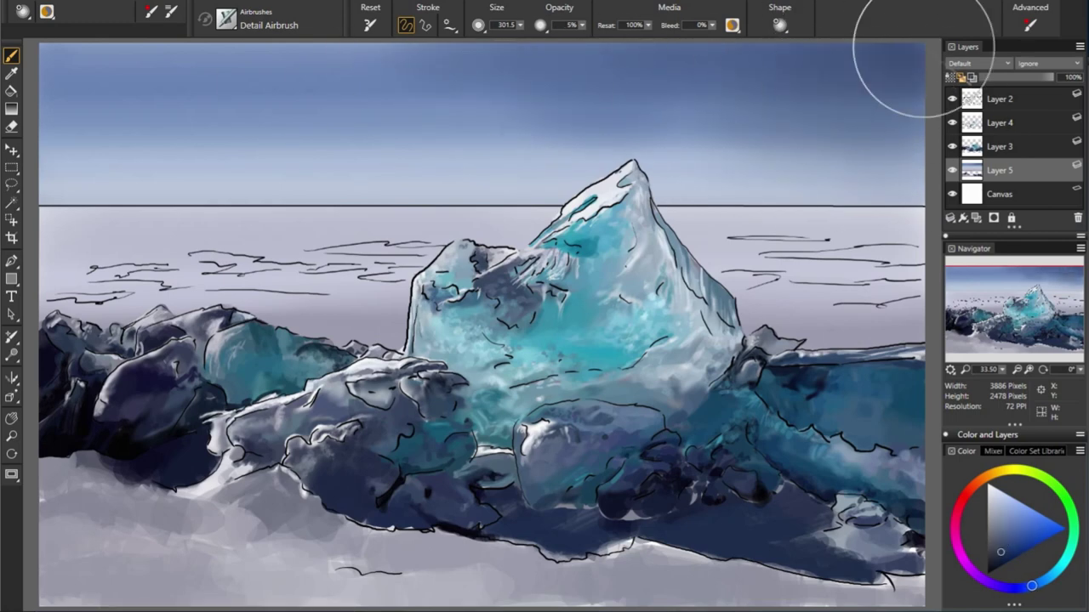
# Step: Choose a lighter purple colour and shrink the airbrush to about 46 at 32% opacity
pyautogui.click(1001, 534)
pyautogui.click(1007, 588)
pyautogui.click(990, 511)
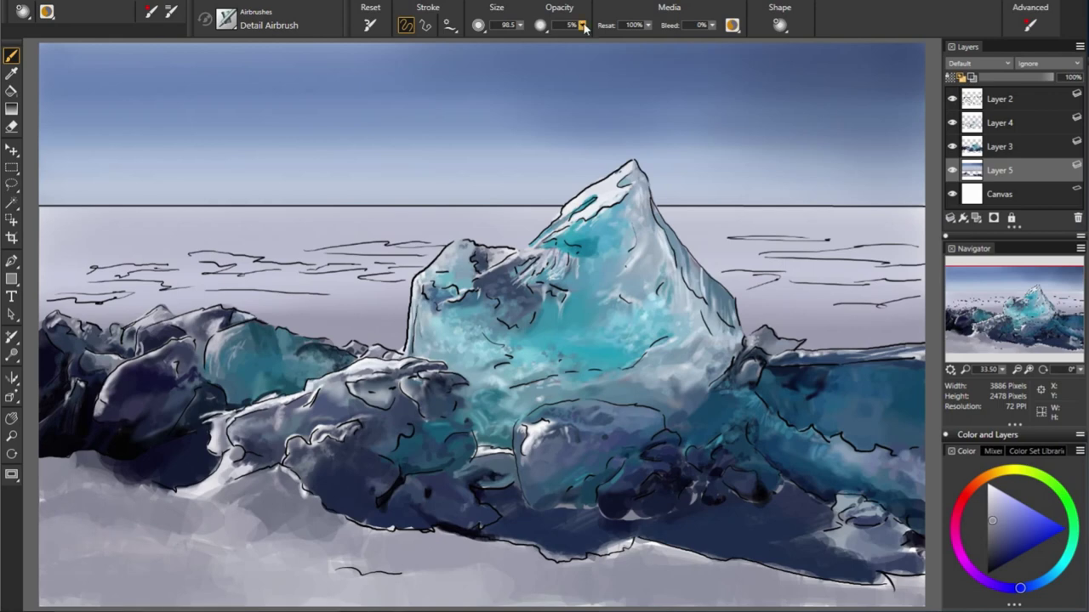
pyautogui.press('6')
pyautogui.press('[')
pyautogui.press('[')
pyautogui.press('3')
pyautogui.press('2')
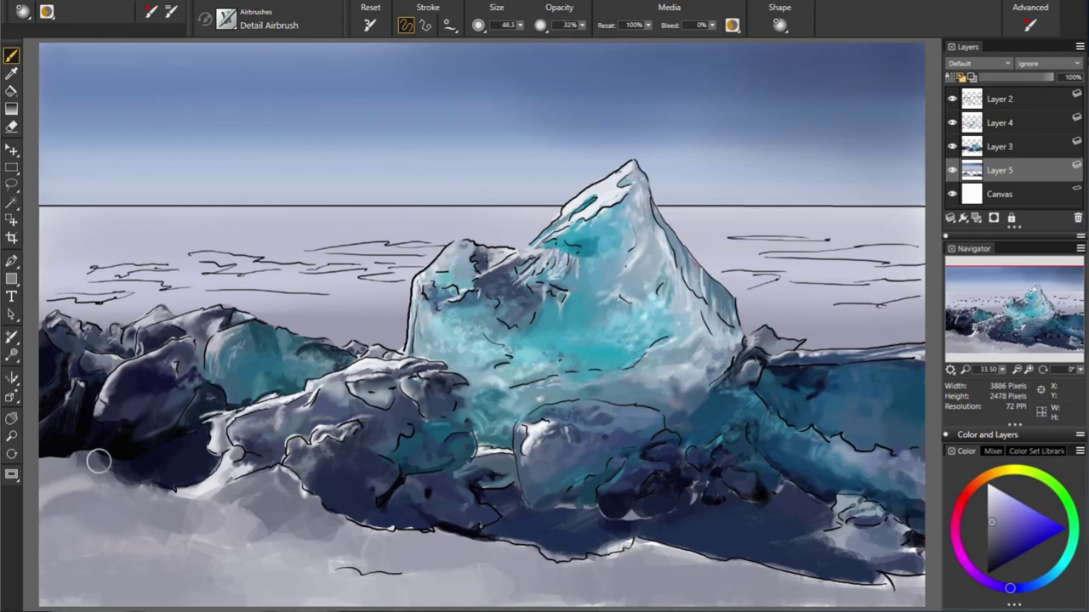
pyautogui.keyDown('alt'); pyautogui.click(255, 496); pyautogui.keyUp('alt')
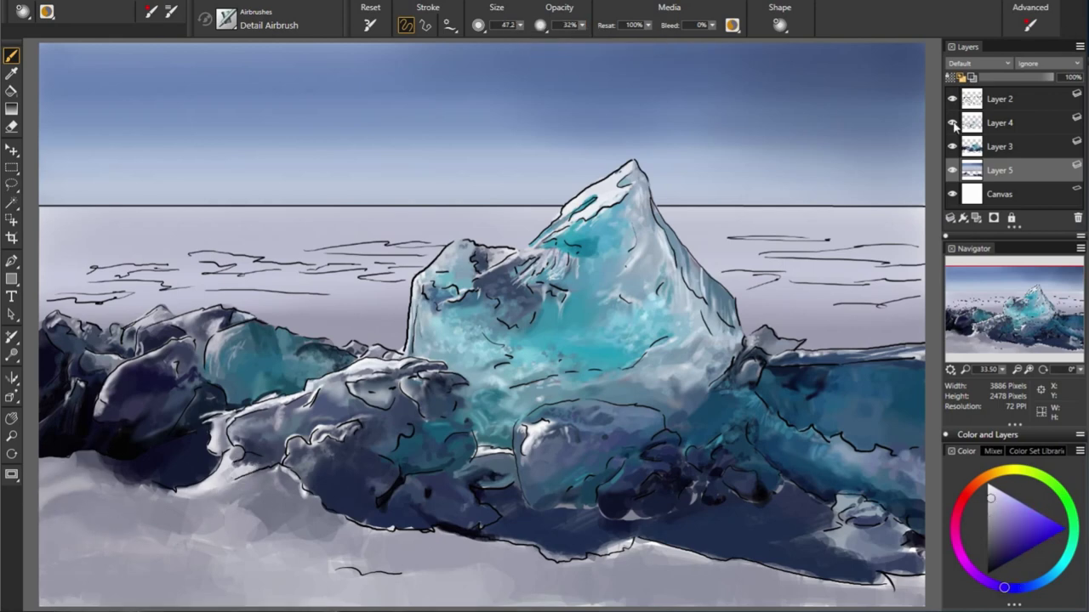
# Step: Hide Layer 4 and switch the Eraser back and forth between Layers 3 and 4
pyautogui.keyDown('ctrl'); pyautogui.click(224, 525); pyautogui.keyUp('ctrl')
pyautogui.press('n')
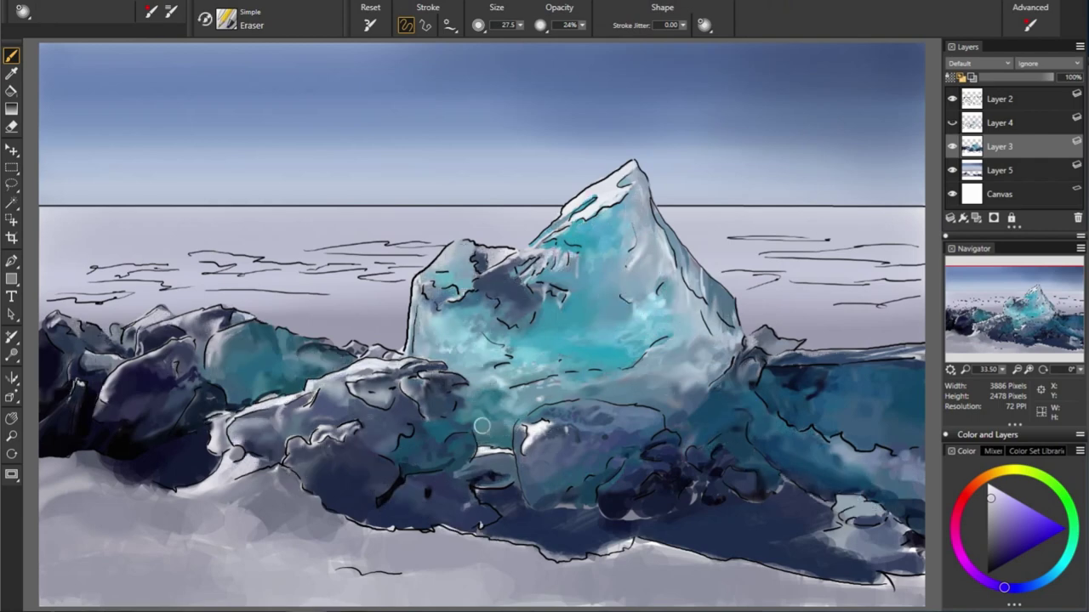
pyautogui.keyDown('ctrl'); pyautogui.click(334, 367); pyautogui.keyUp('ctrl')
pyautogui.keyDown('ctrl'); pyautogui.click(249, 461); pyautogui.keyUp('ctrl')
pyautogui.keyDown('ctrl'); pyautogui.click(303, 449); pyautogui.keyUp('ctrl')
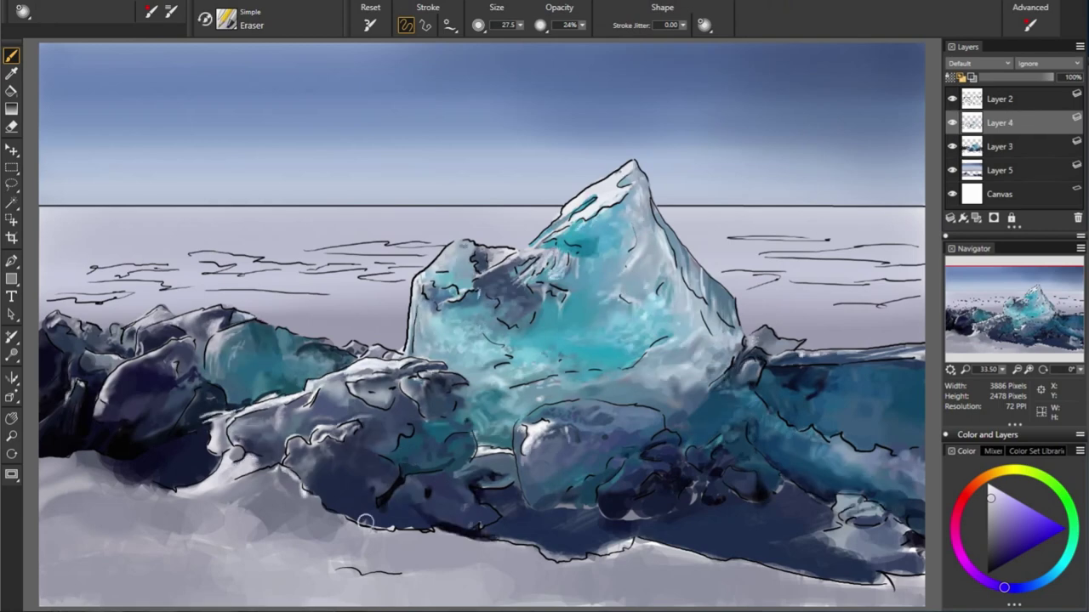
pyautogui.keyDown('ctrl'); pyautogui.click(387, 534); pyautogui.keyUp('ctrl')
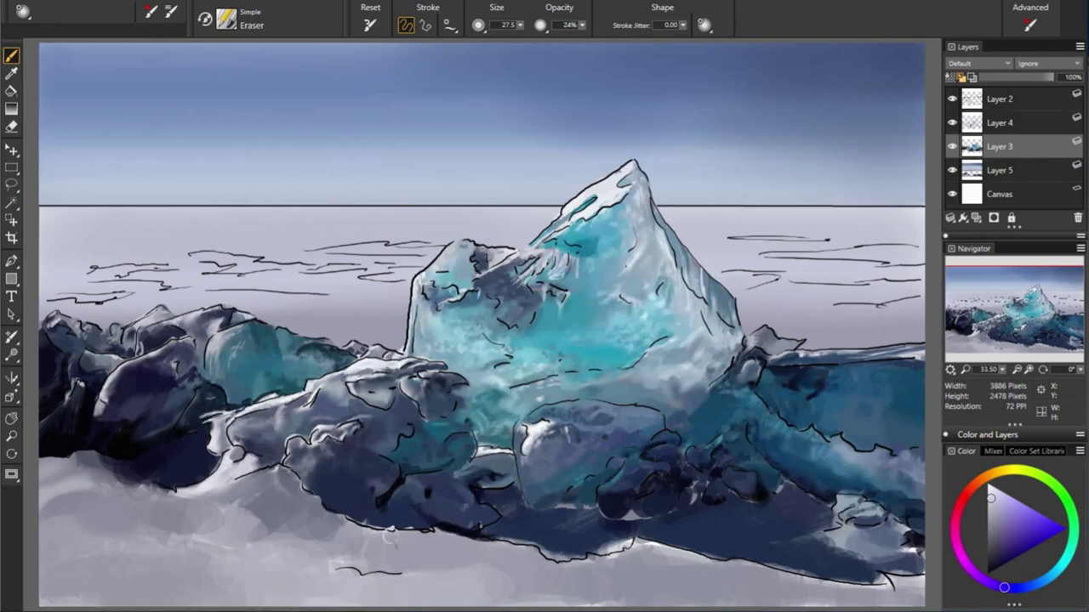
pyautogui.keyDown('ctrl'); pyautogui.click(280, 475); pyautogui.keyUp('ctrl')
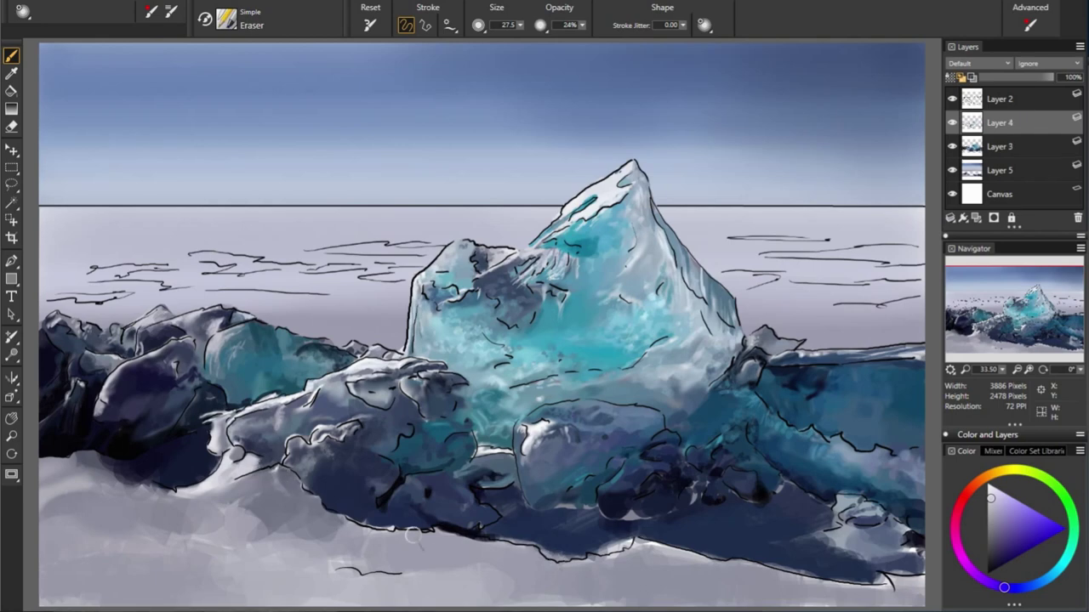
# Step: Return to airbrushing on Layer 5, resizing the brush and picking dark blue and light grey-white
pyautogui.keyDown('ctrl'); pyautogui.click(867, 397); pyautogui.keyUp('ctrl')
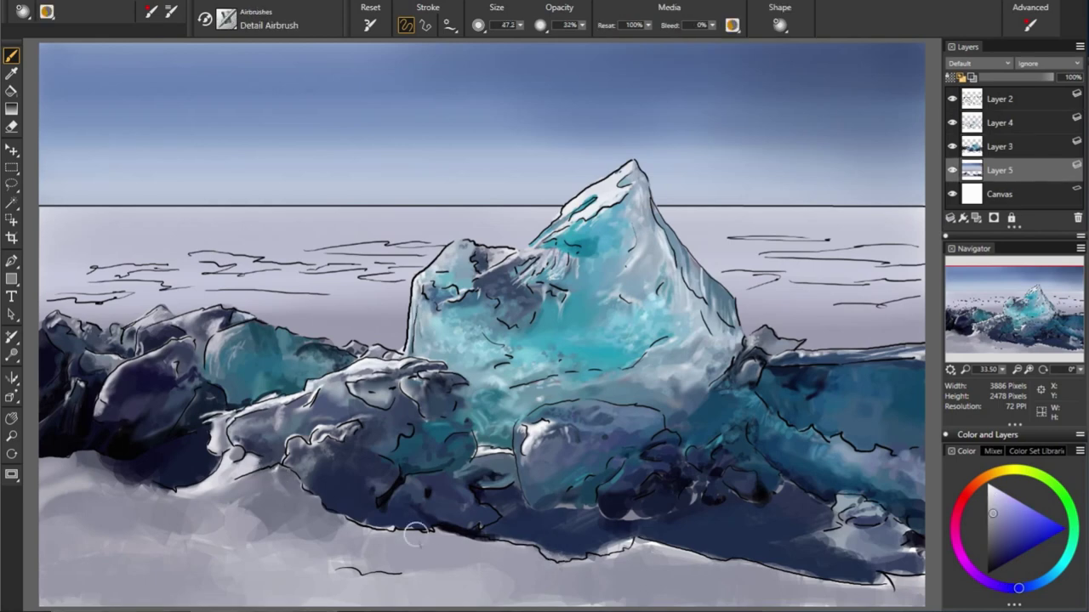
pyautogui.keyDown('alt'); pyautogui.click(365, 515); pyautogui.keyUp('alt')
pyautogui.press(']')
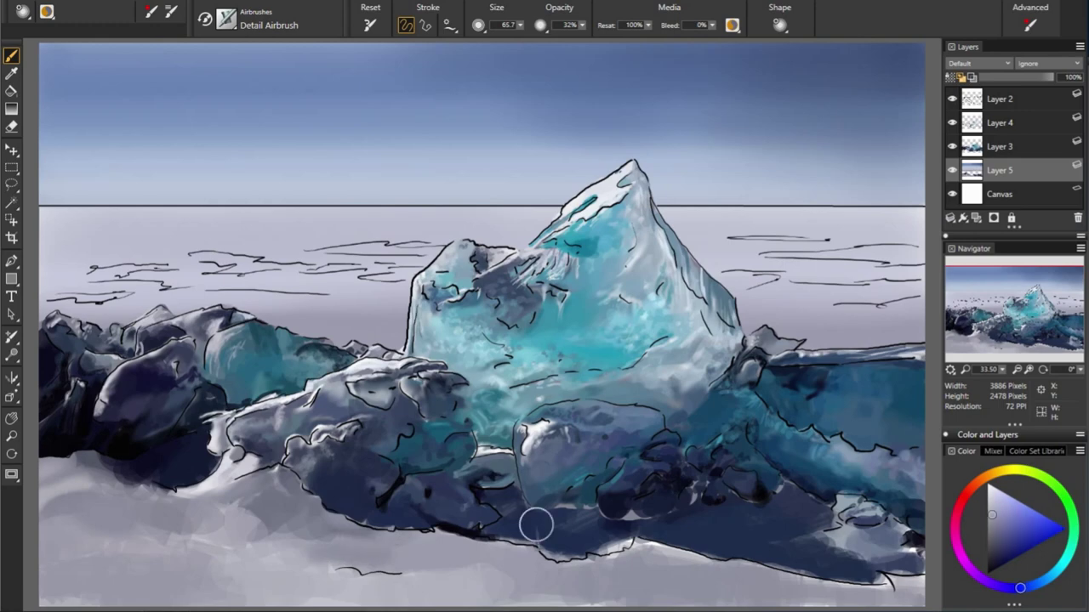
pyautogui.keyDown('alt'); pyautogui.click(90, 452); pyautogui.keyUp('alt')
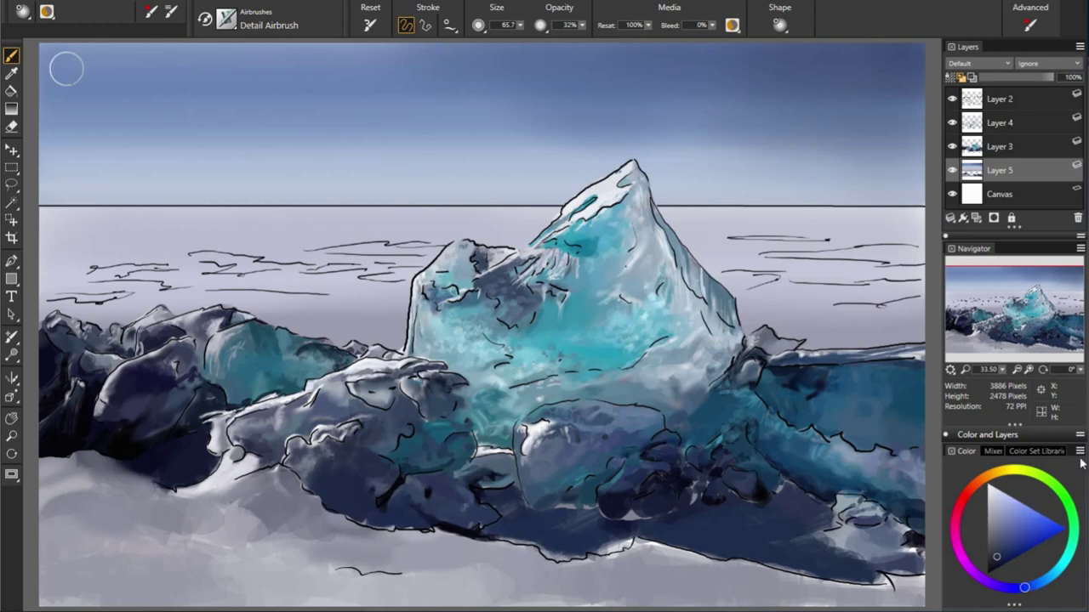
pyautogui.keyDown('alt'); pyautogui.click(47, 477); pyautogui.keyUp('alt')
pyautogui.keyDown('alt'); pyautogui.click(175, 474); pyautogui.keyUp('alt')
pyautogui.press('[')
pyautogui.press('[')
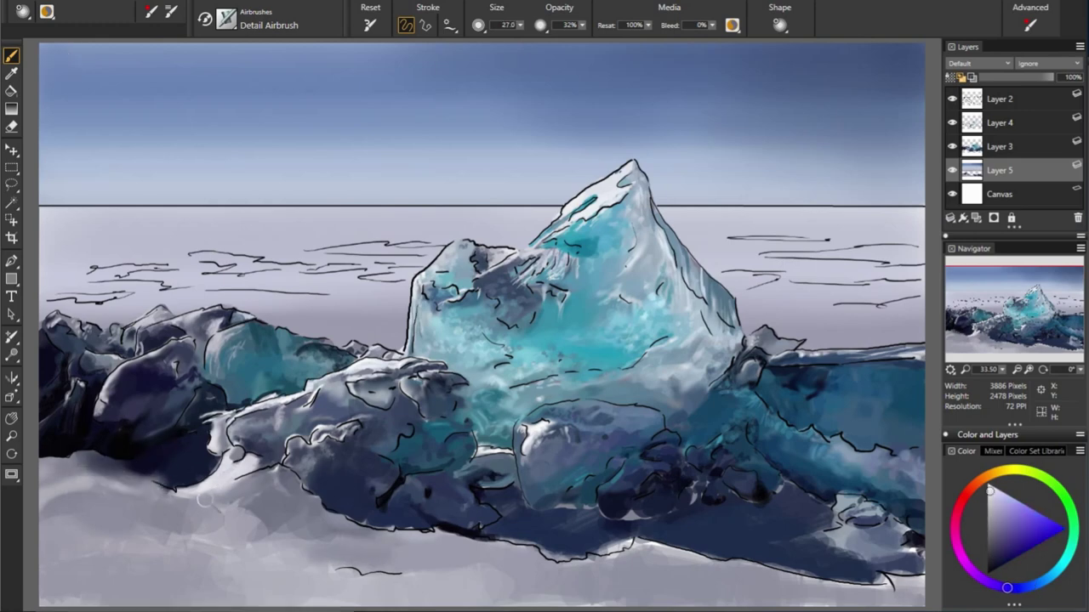
pyautogui.keyDown('alt'); pyautogui.click(175, 499); pyautogui.keyUp('alt')
pyautogui.press('[')
pyautogui.press('[')
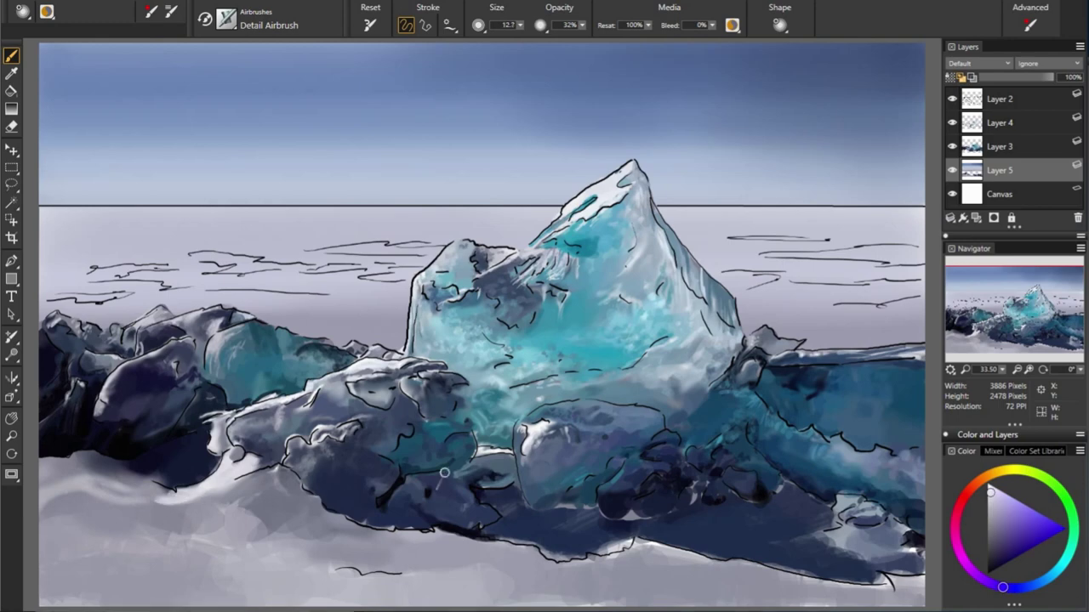
# Step: Sample dark and lighter blue-grey colours from the floes, with brush sizes from about 10.8 to 36
pyautogui.keyDown('alt'); pyautogui.click(146, 447); pyautogui.keyUp('alt')
pyautogui.keyDown('alt'); pyautogui.click(102, 449); pyautogui.keyUp('alt')
pyautogui.keyDown('alt'); pyautogui.click(254, 465); pyautogui.keyUp('alt')
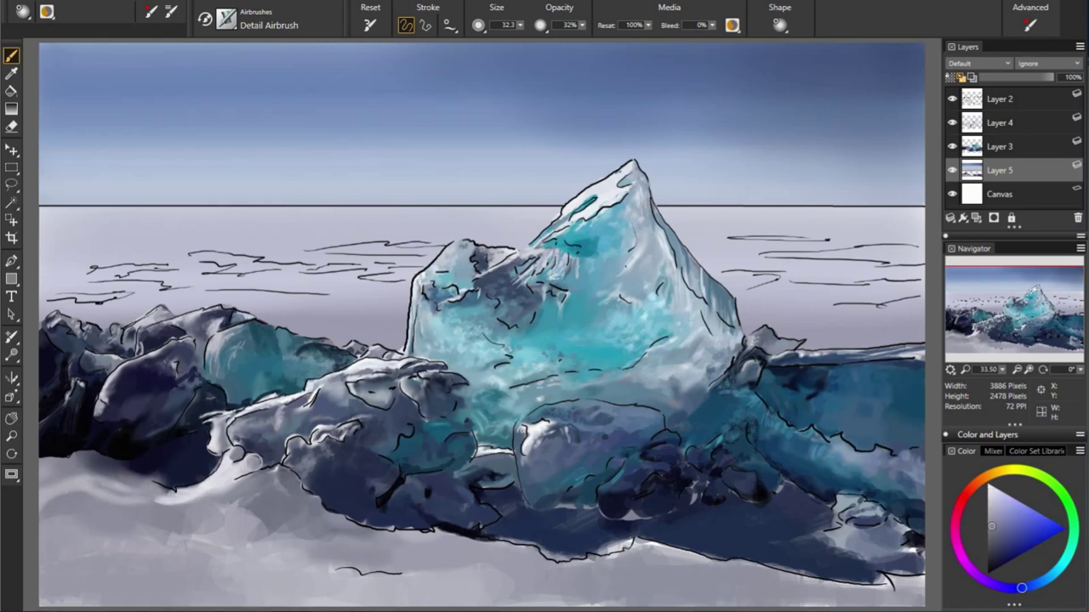
pyautogui.press('[')
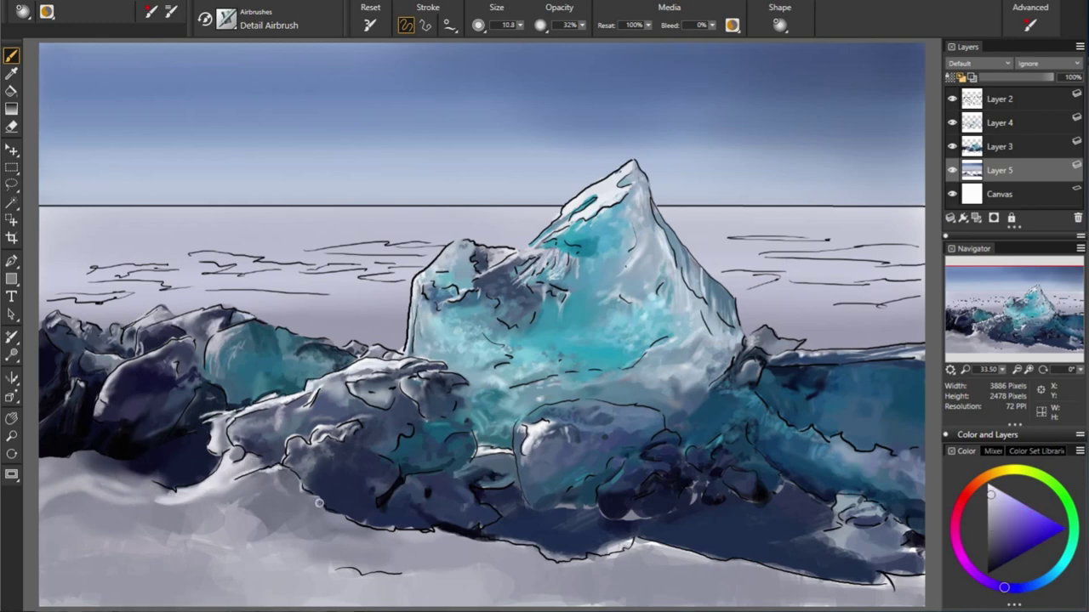
pyautogui.keyDown('alt'); pyautogui.click(290, 484); pyautogui.keyUp('alt')
pyautogui.press(']')
pyautogui.press(']')
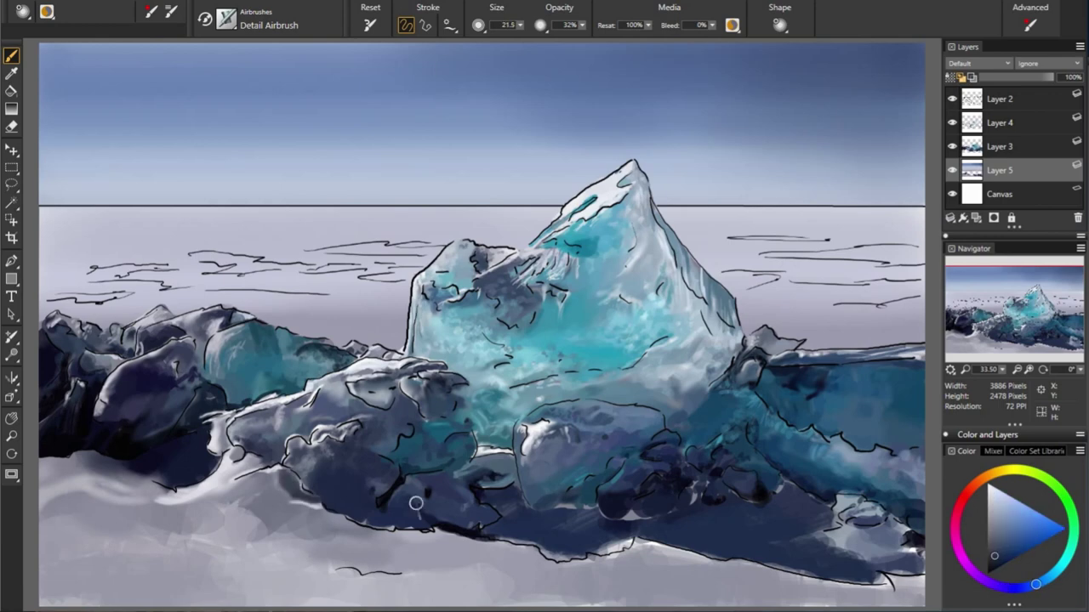
pyautogui.keyDown('alt'); pyautogui.click(416, 503); pyautogui.keyUp('alt')
pyautogui.keyDown('alt'); pyautogui.click(270, 478); pyautogui.keyUp('alt')
pyautogui.keyDown('alt'); pyautogui.click(274, 498); pyautogui.keyUp('alt')
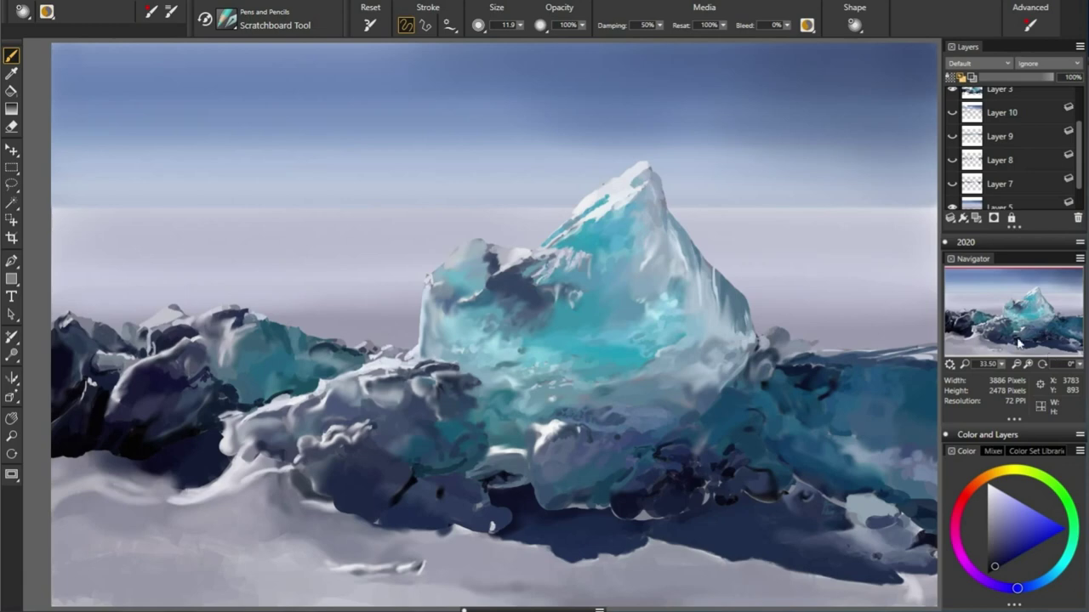
# Step: Show Layers 7, 8, 9, 10, 4 and 6 for the floes, clouds and textured snow
pyautogui.click(951, 184)
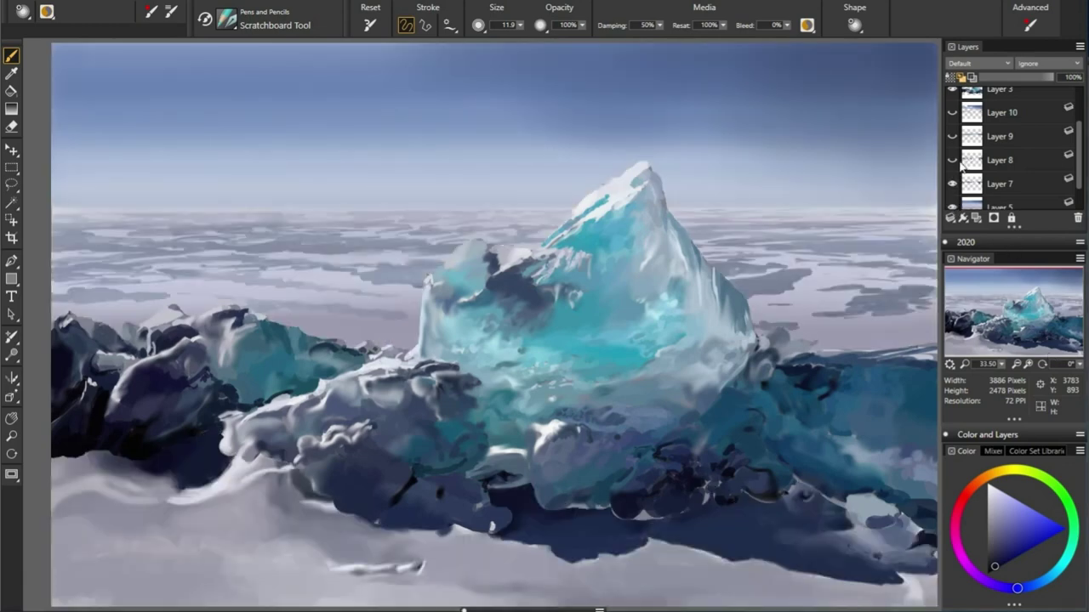
pyautogui.click(952, 160)
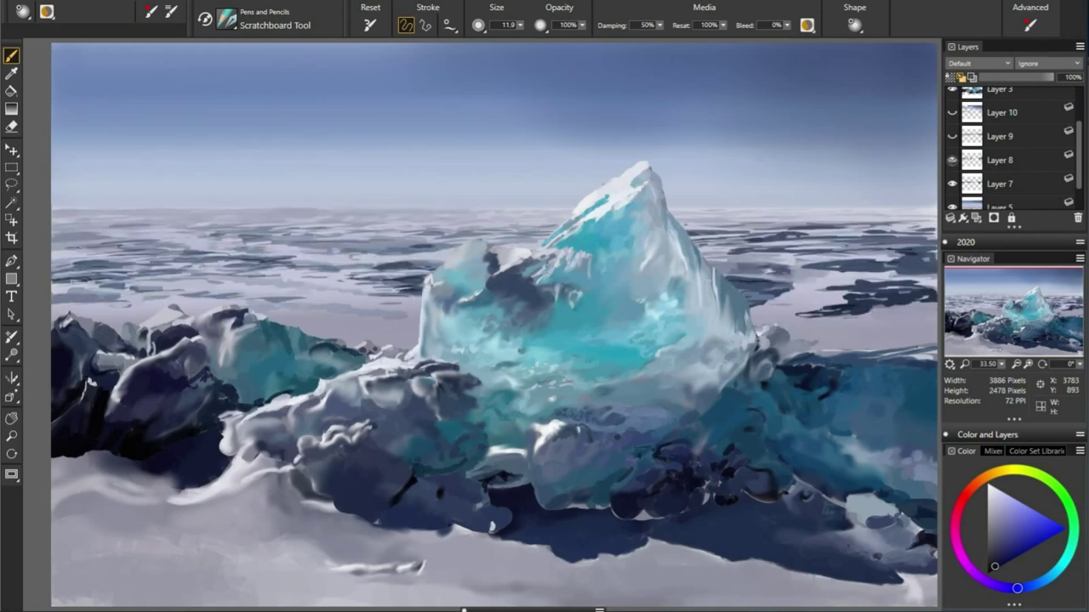
pyautogui.click(952, 137)
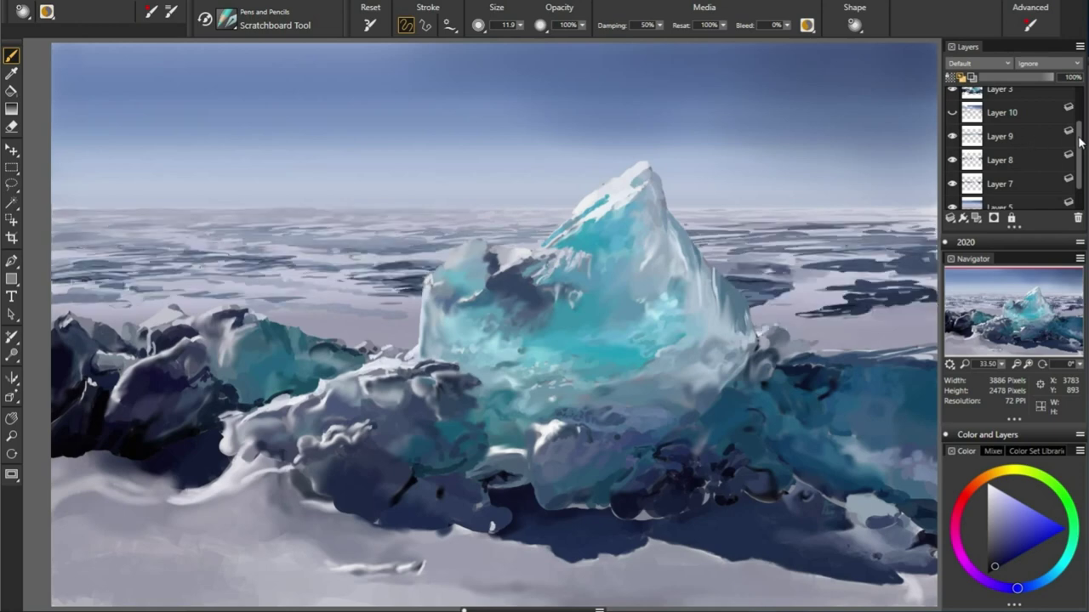
pyautogui.scroll(2, 978, 149)
pyautogui.click(952, 164)
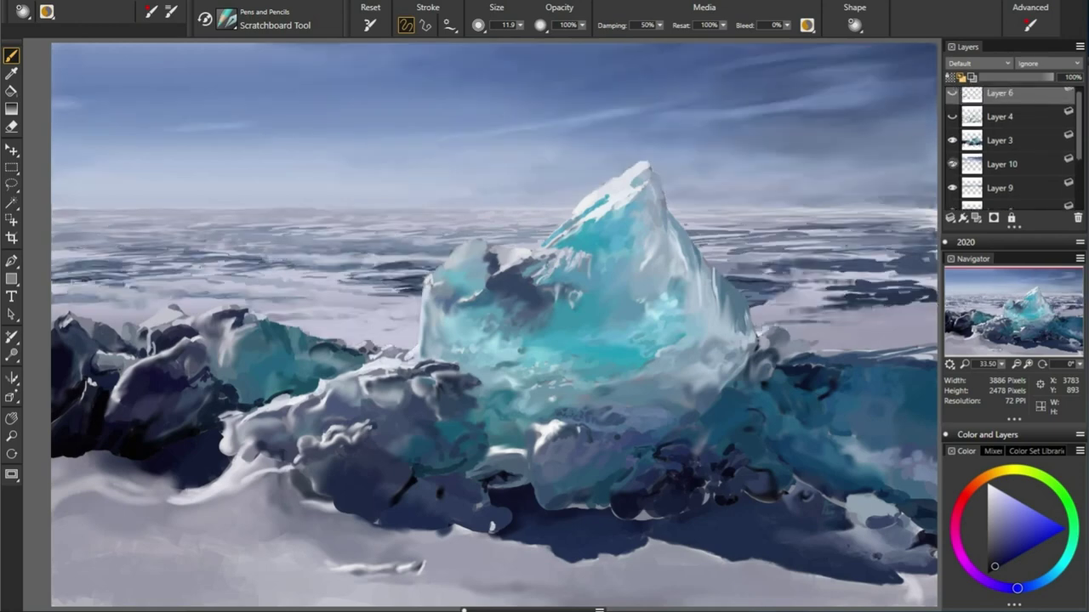
pyautogui.click(951, 117)
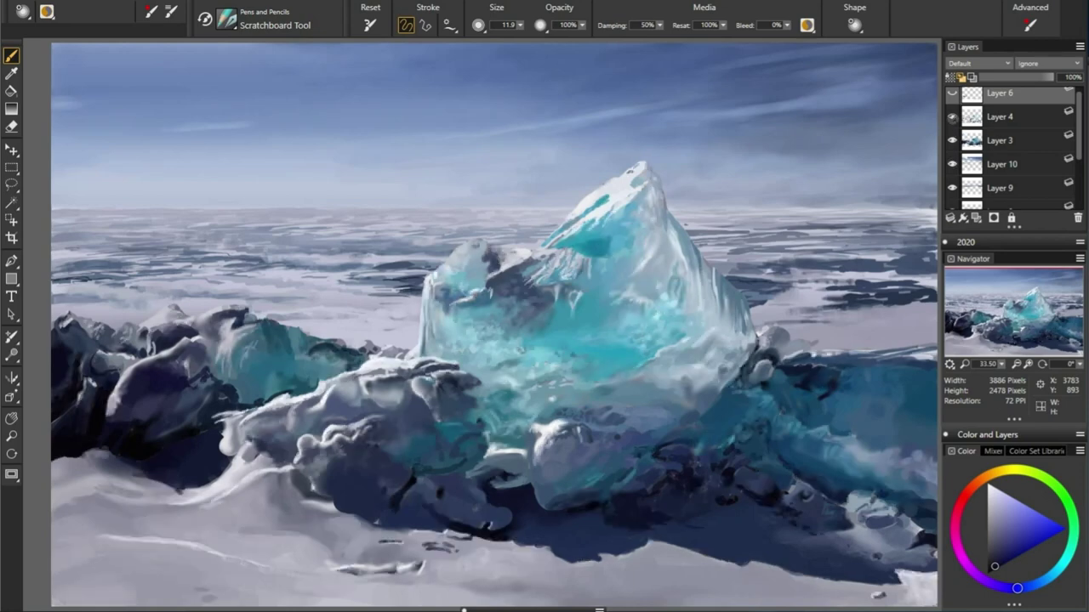
pyautogui.scroll(1, 1081, 117)
pyautogui.click(952, 98)
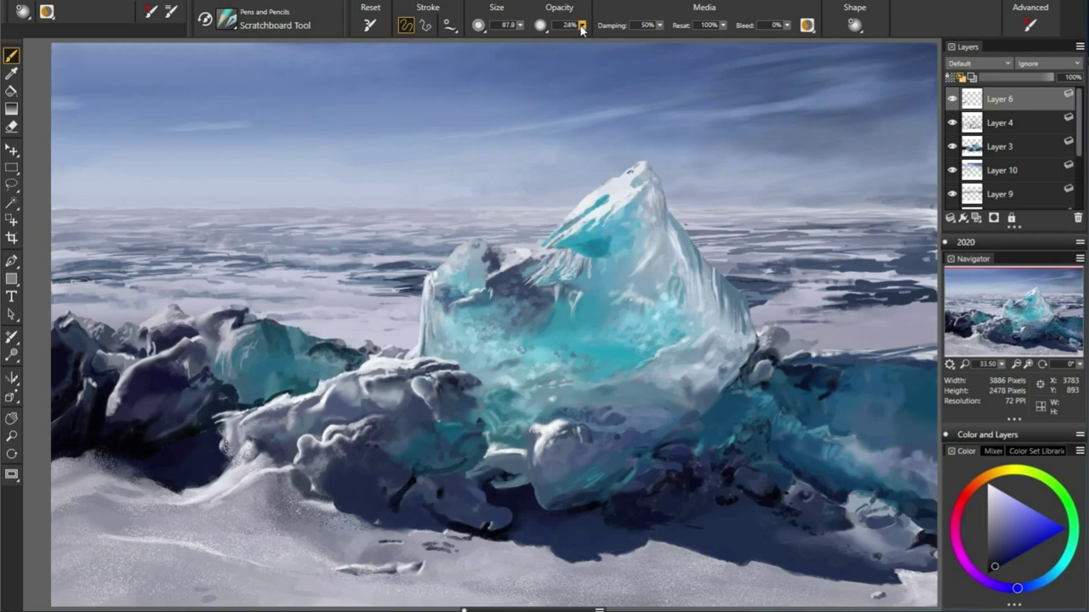
# Step: Set the brush to about 35 and sign the painting in the lower-left snow
pyautogui.moveTo(519, 24); pyautogui.dragTo(647, 39)
pyautogui.press('[')
pyautogui.press('[')
pyautogui.press('[')
pyautogui.moveTo(109, 558)
pyautogui.mouseDown()
pyautogui.moveTo(104, 585)
pyautogui.moveTo(126, 584)
pyautogui.moveTo(147, 562)
pyautogui.moveTo(172, 565)
pyautogui.moveTo(181, 539)
pyautogui.mouseUp()
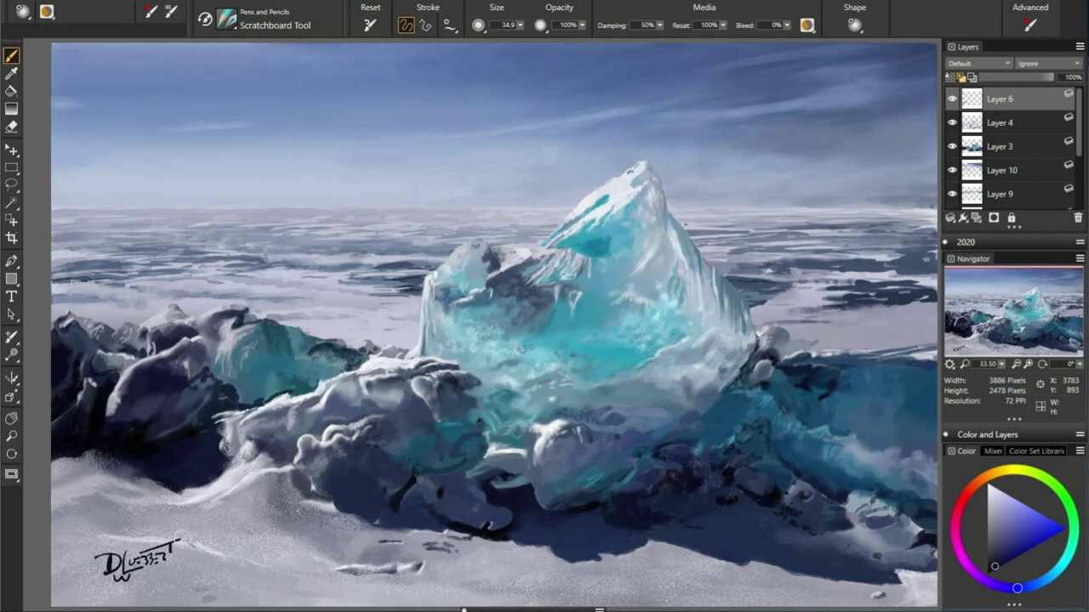